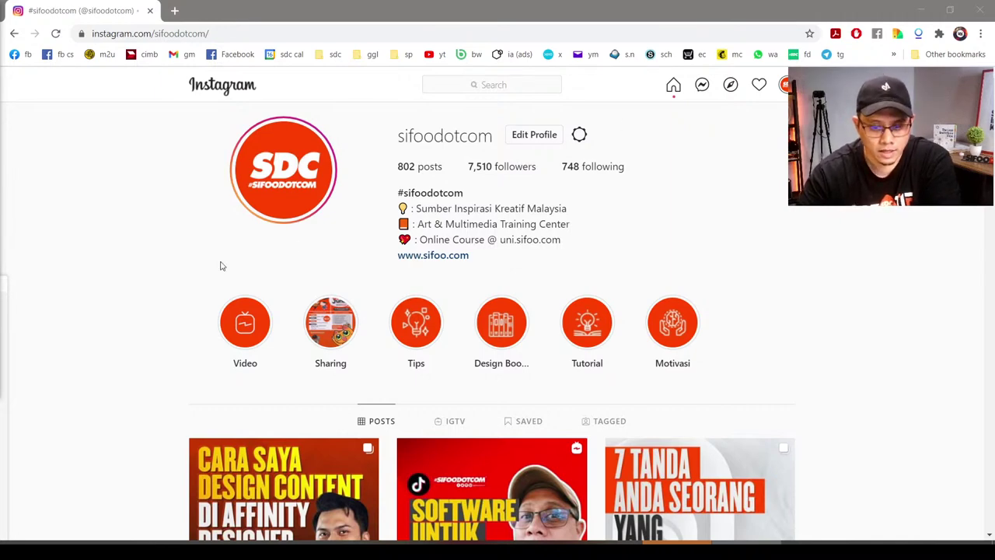
Step: Scroll the profile grid and open the 'Cara Saya Design Content di Affinity Designer' post
scroll(498, 311, "down", 5)
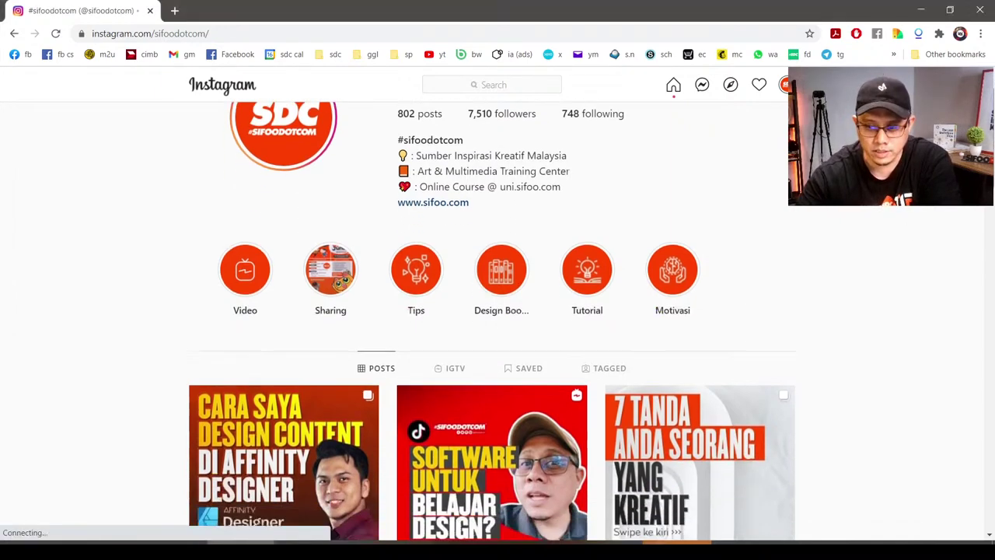
scroll(497, 311, "up", 3)
scroll(498, 311, "up", 2)
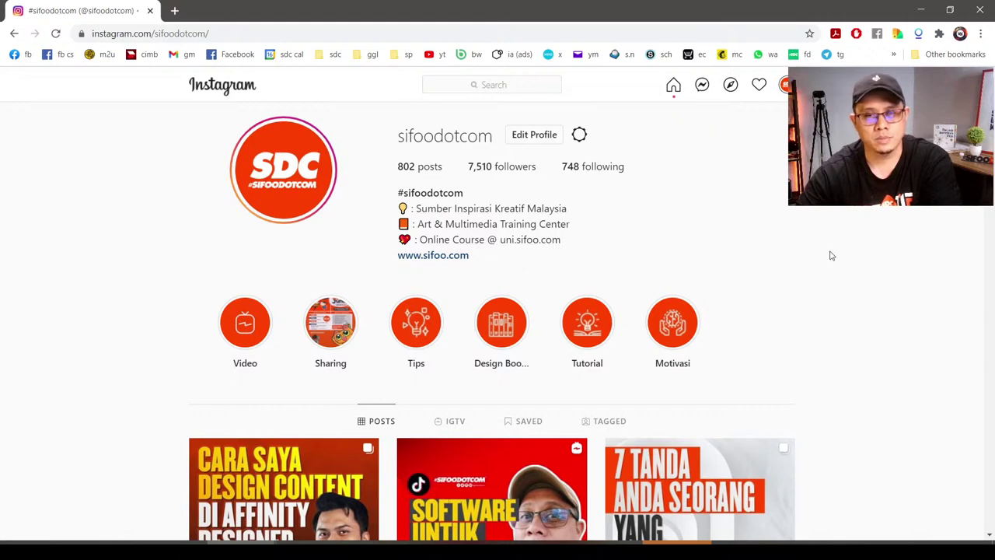
scroll(491, 311, "down", 1)
scroll(492, 311, "down", 1)
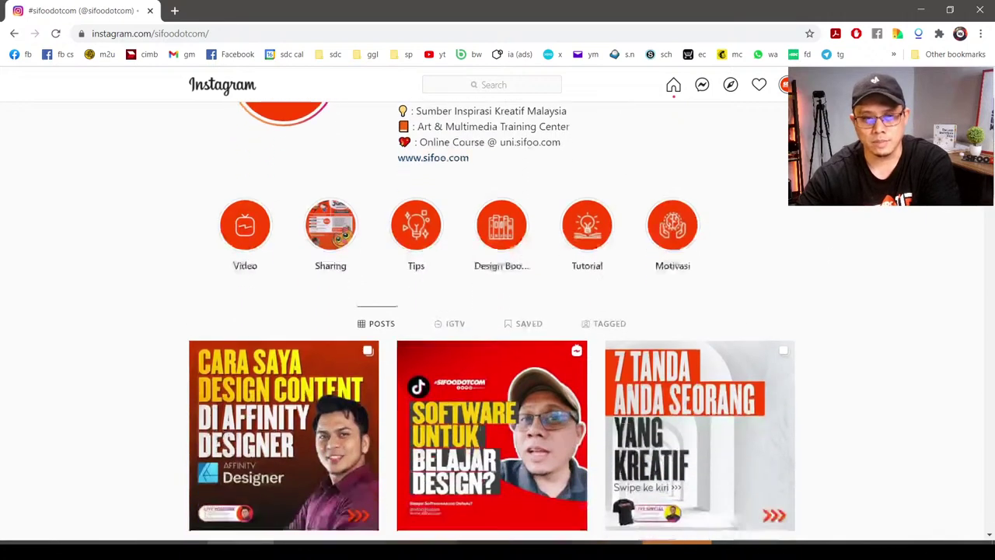
scroll(491, 311, "down", 2)
scroll(955, 222, "down", 2)
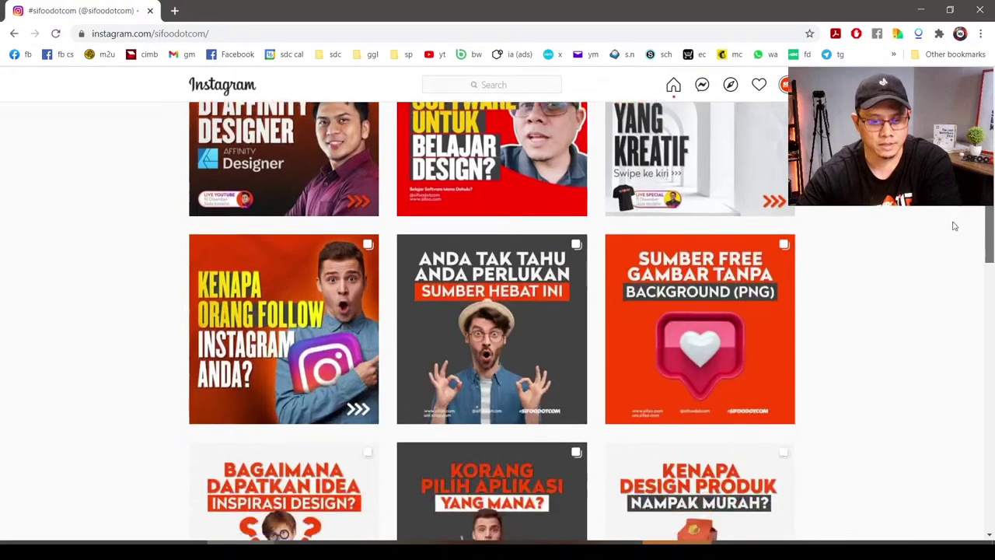
scroll(947, 262, "down", 2)
scroll(938, 301, "down", 2)
scroll(938, 301, "down", 2)
scroll(935, 324, "down", 2)
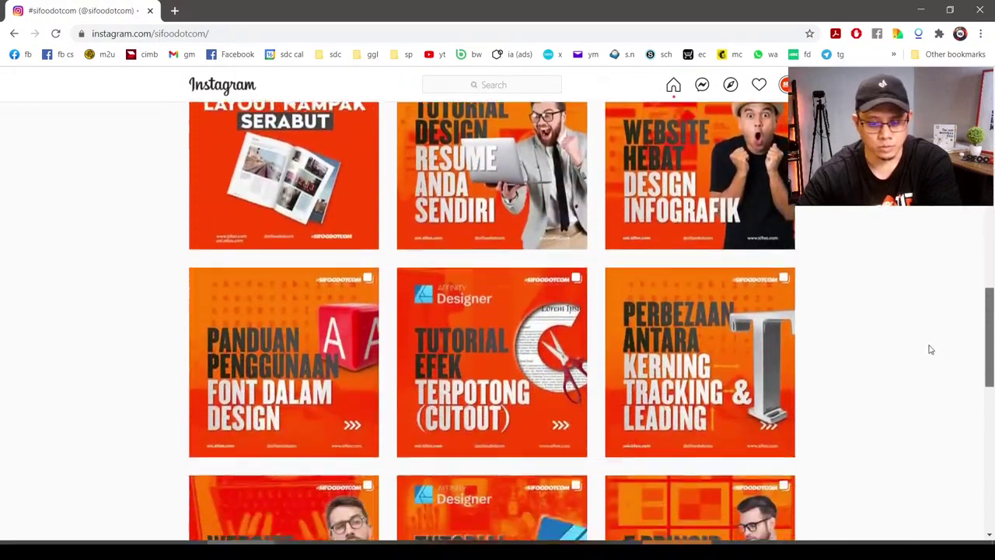
scroll(931, 349, "down", 2)
scroll(922, 376, "down", 2)
scroll(925, 427, "down", 3)
scroll(929, 459, "down", 2)
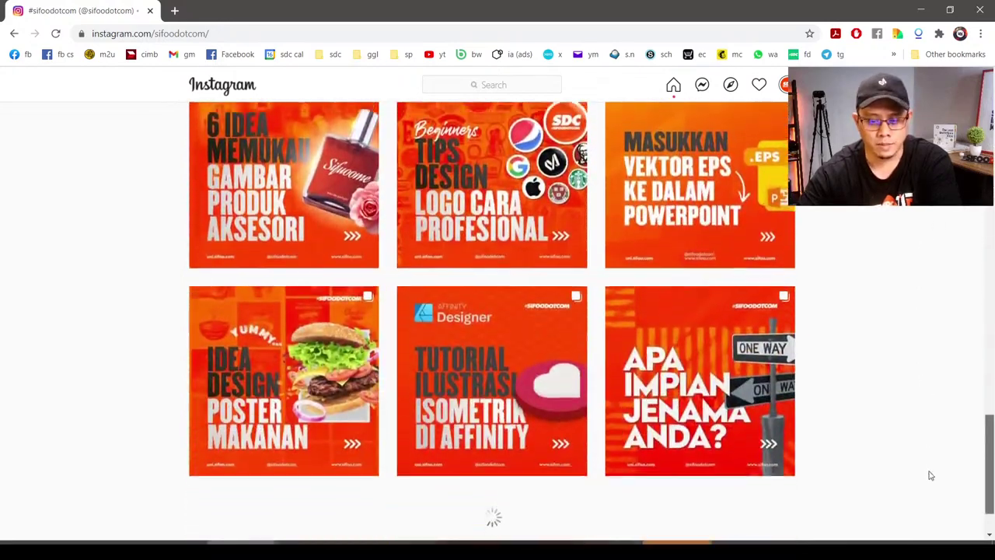
scroll(960, 311, "down", 3)
scroll(971, 233, "up", 2)
scroll(971, 226, "up", 2)
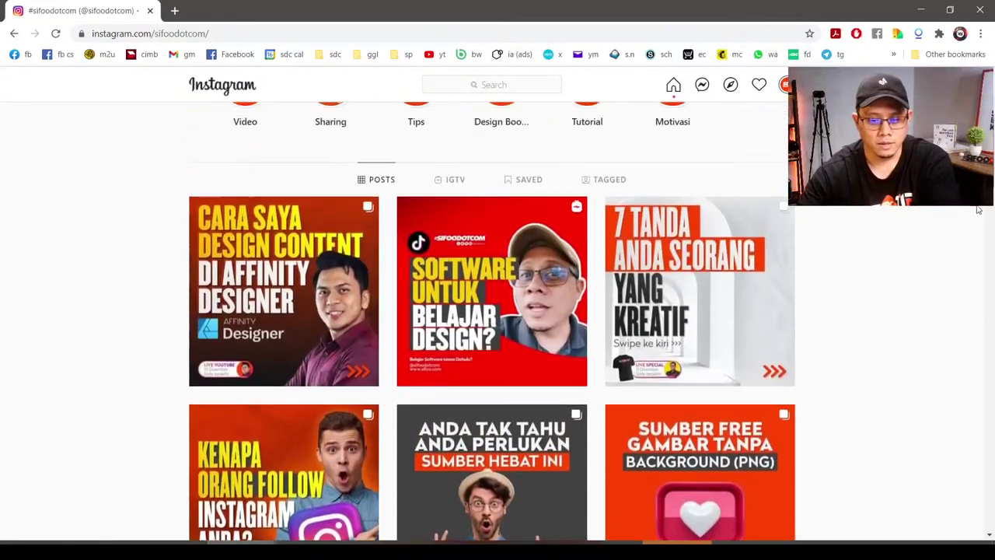
scroll(887, 233, "down", 1)
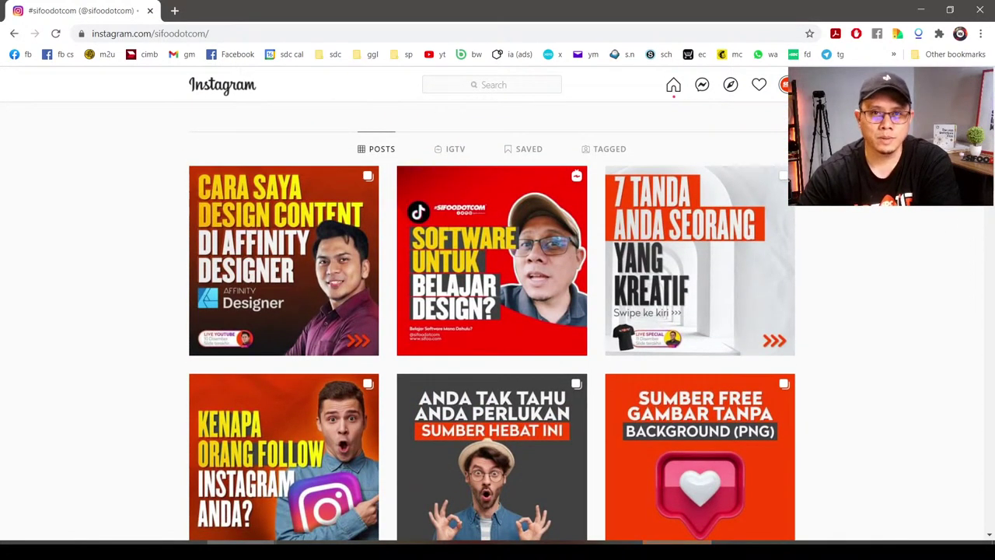
scroll(984, 233, "down", 1)
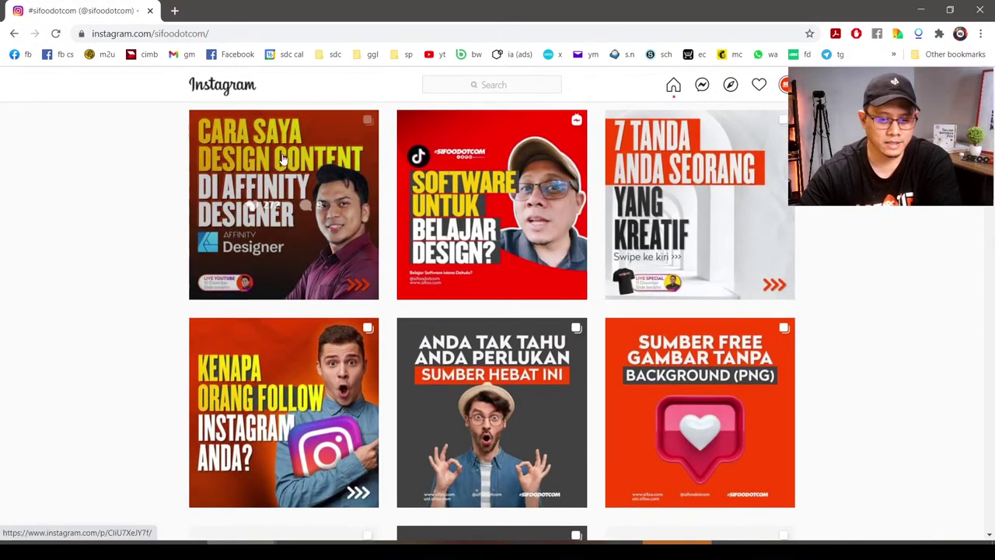
left_click(284, 160)
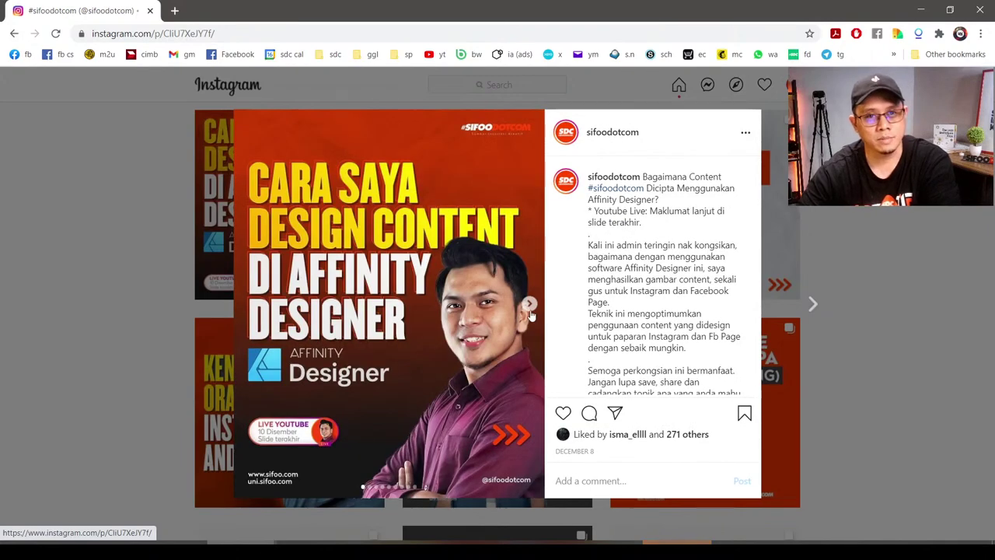
Step: Browse the first carousel slides, stepping back to the title slide once
left_click(529, 306)
left_click(524, 308)
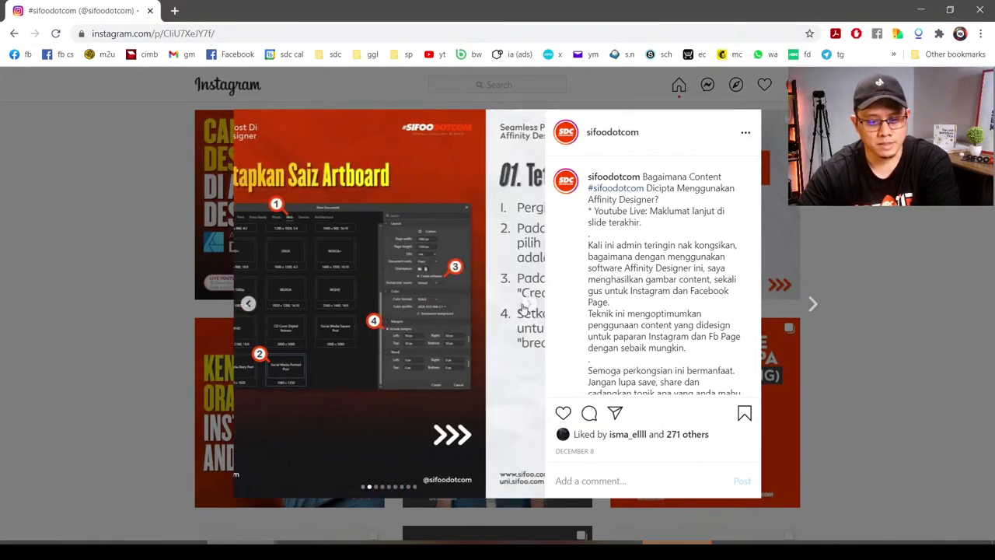
left_click(248, 305)
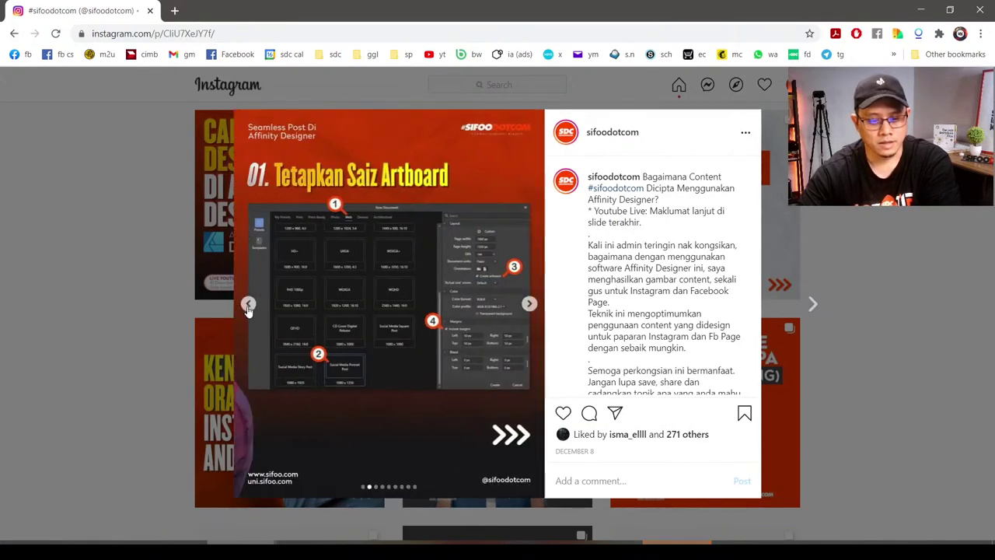
left_click(248, 305)
left_click(529, 306)
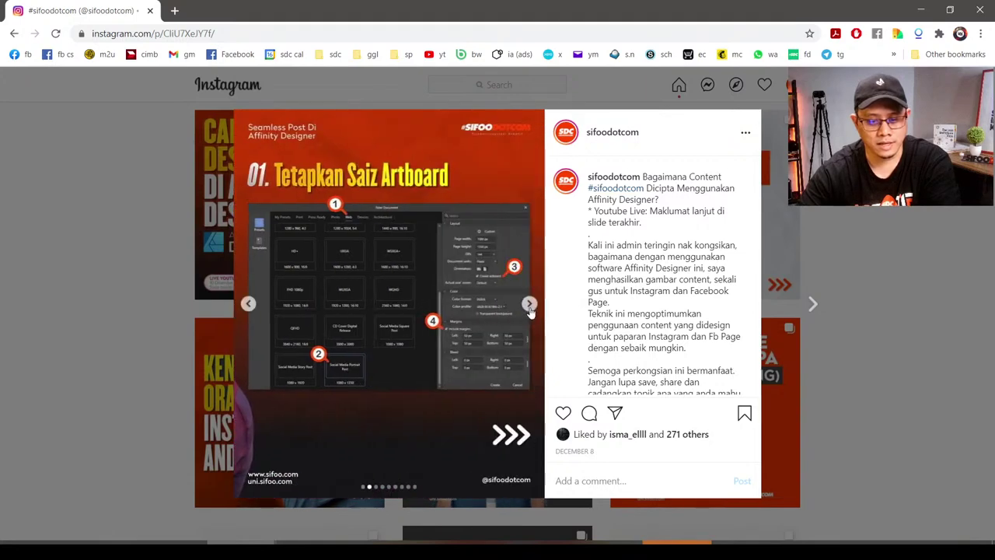
left_click(529, 306)
Step: Advance through slides 02, 03 and 04 to Inilah Hasilnya, then close and reopen the post
left_click(529, 307)
left_click(529, 304)
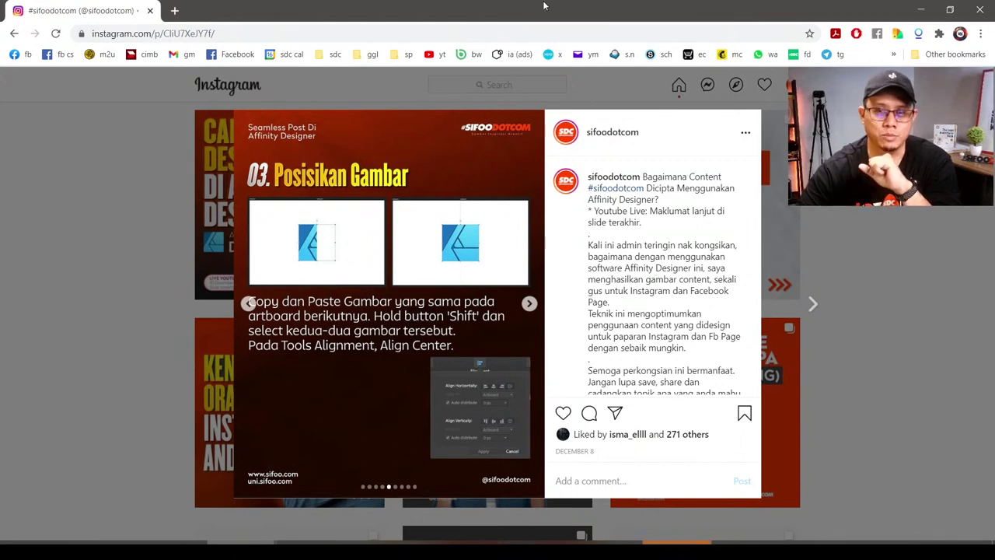
left_click(528, 305)
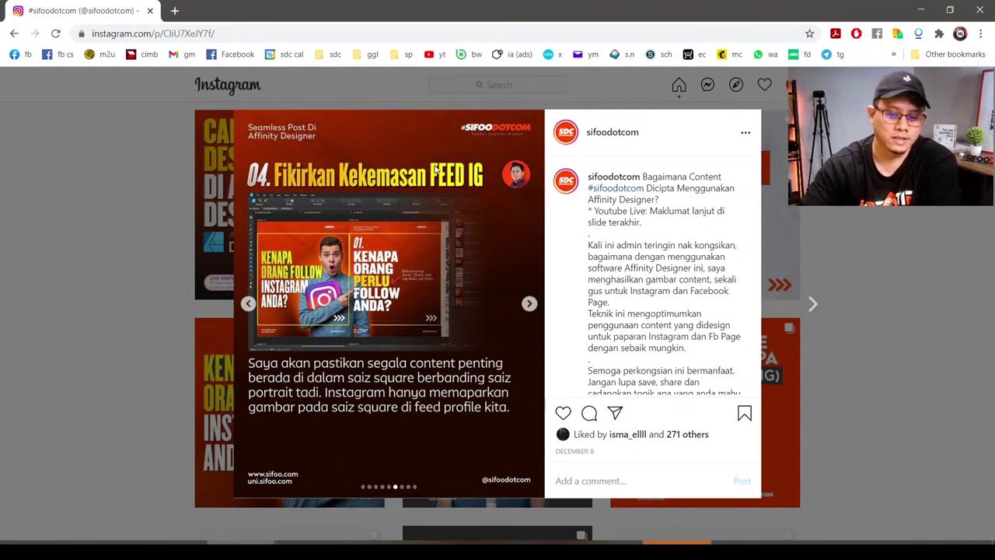
left_click(529, 303)
left_click(528, 303)
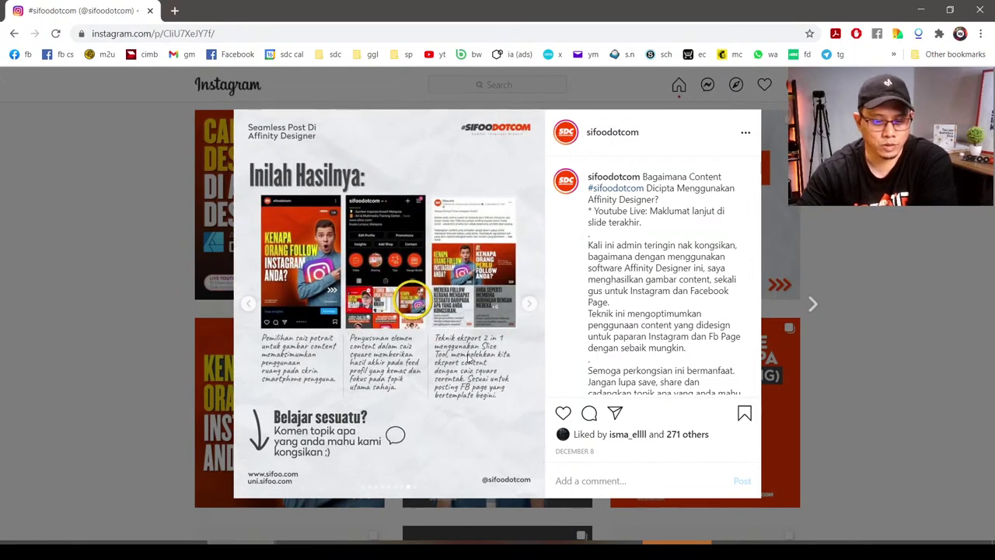
left_click(870, 270)
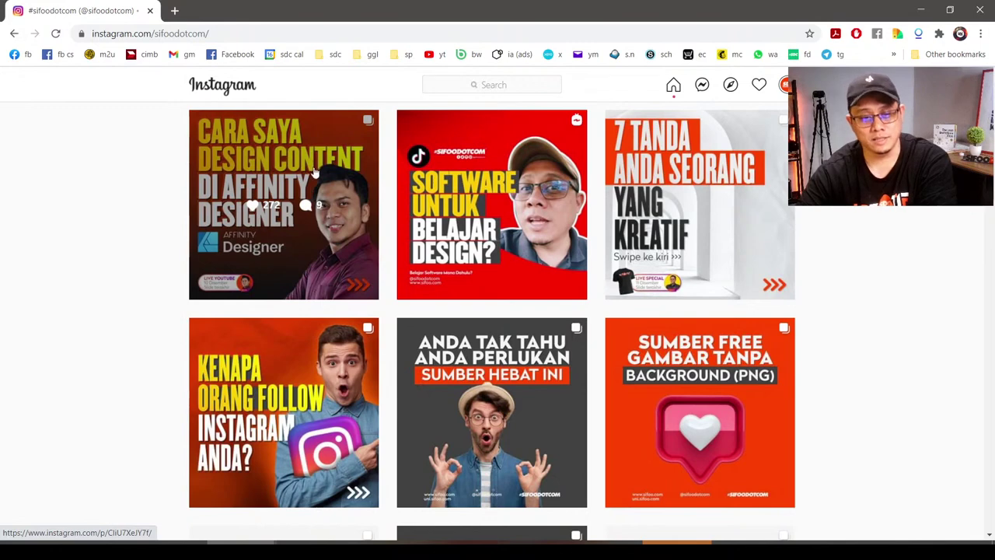
left_click(310, 176)
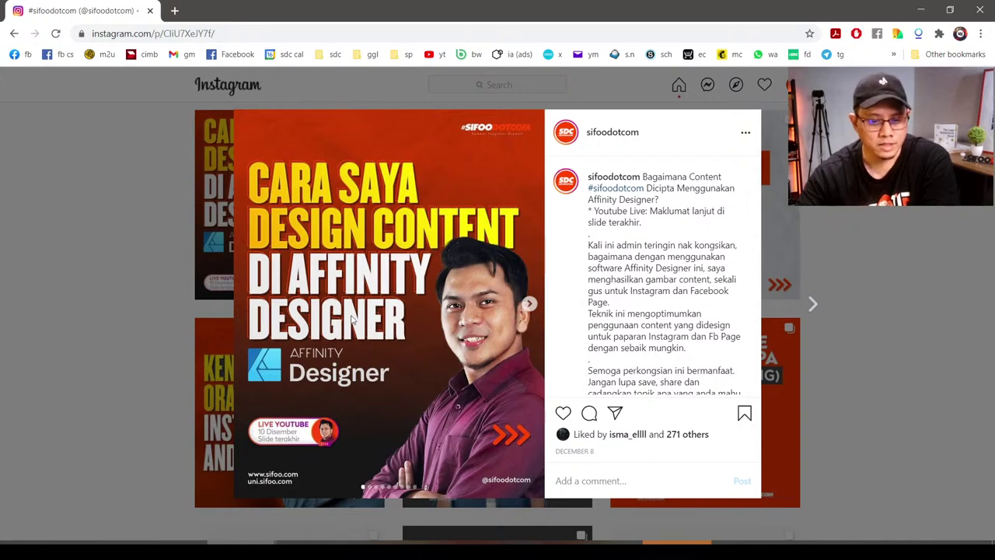
Step: Step through slides 01. Tetapkan Saiz Artboard to 03. Posisikan Gambar, then close the post
left_click(528, 304)
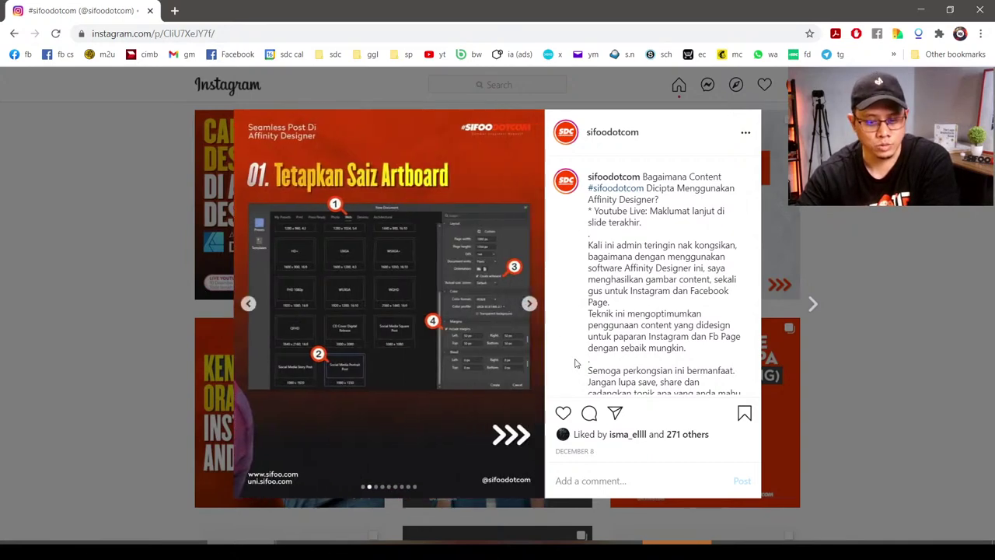
left_click(529, 306)
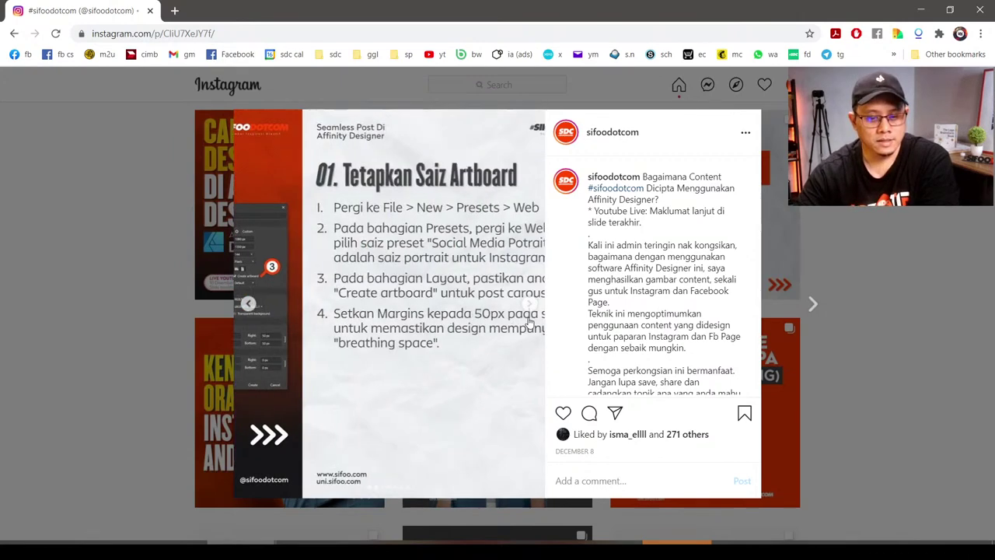
left_click(530, 308)
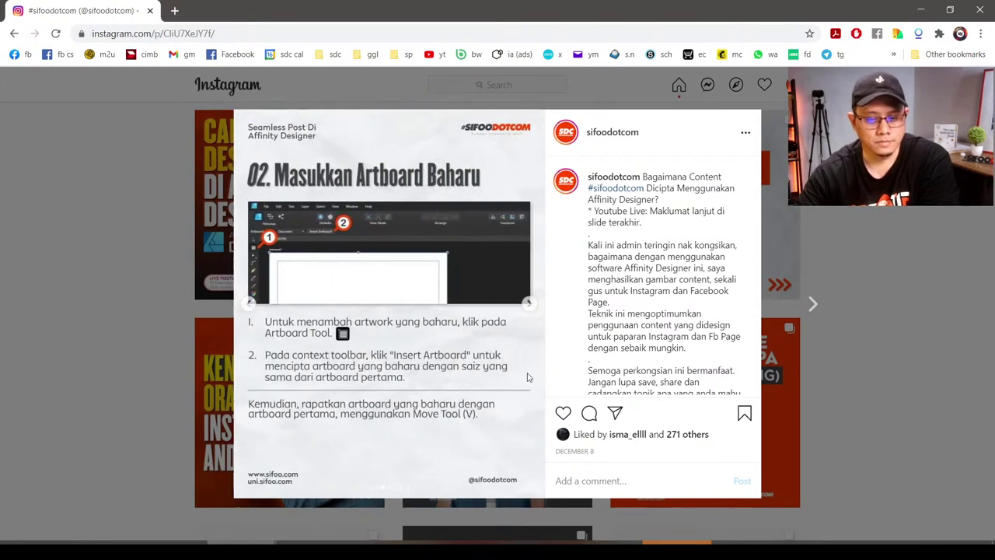
left_click(530, 308)
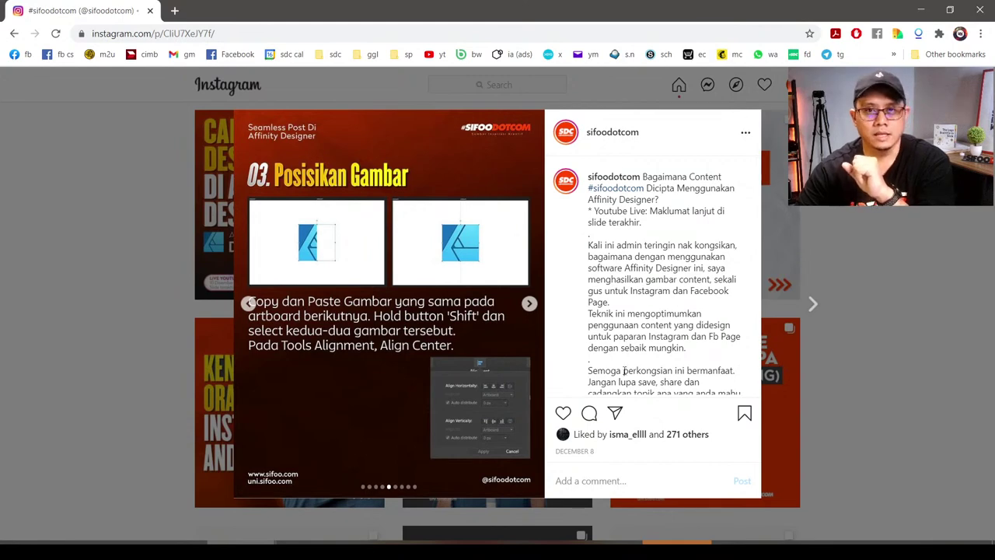
left_click(881, 231)
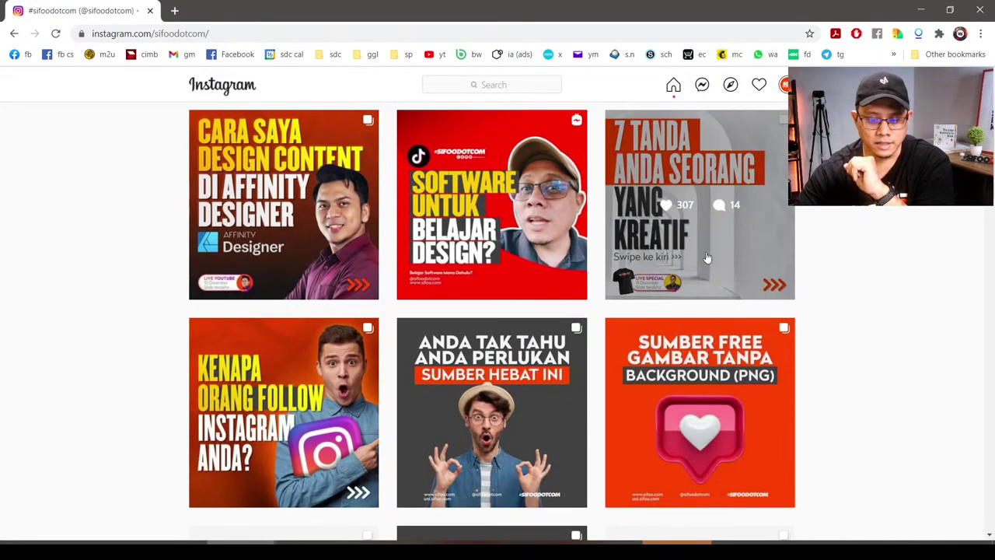
Step: Scroll the sifoodotcom grid and open the 'Korang Pilih Aplikasi Yang Mana?' post
scroll(591, 311, "down", 1)
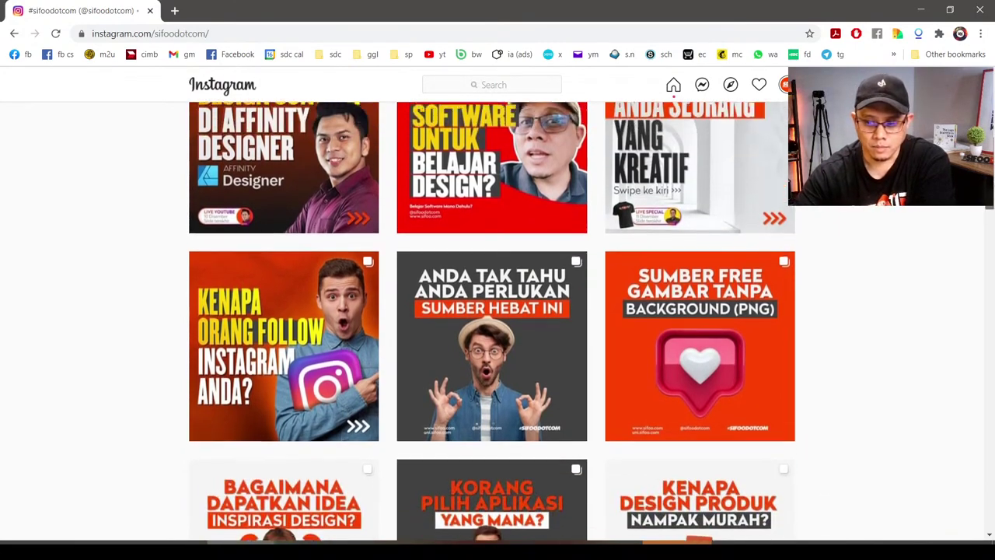
scroll(978, 227, "down", 3)
scroll(977, 227, "down", 2)
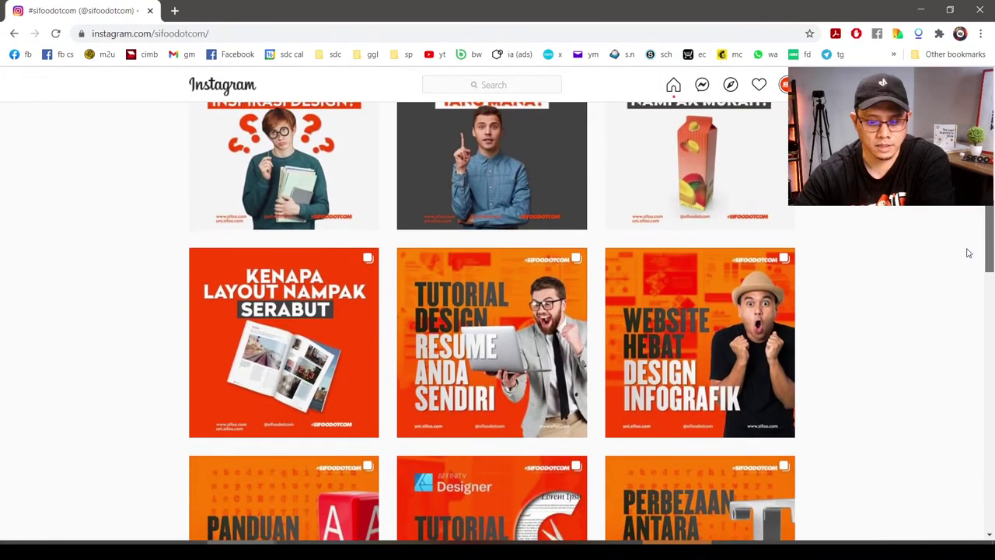
scroll(968, 245, "up", 1)
scroll(964, 239, "up", 1)
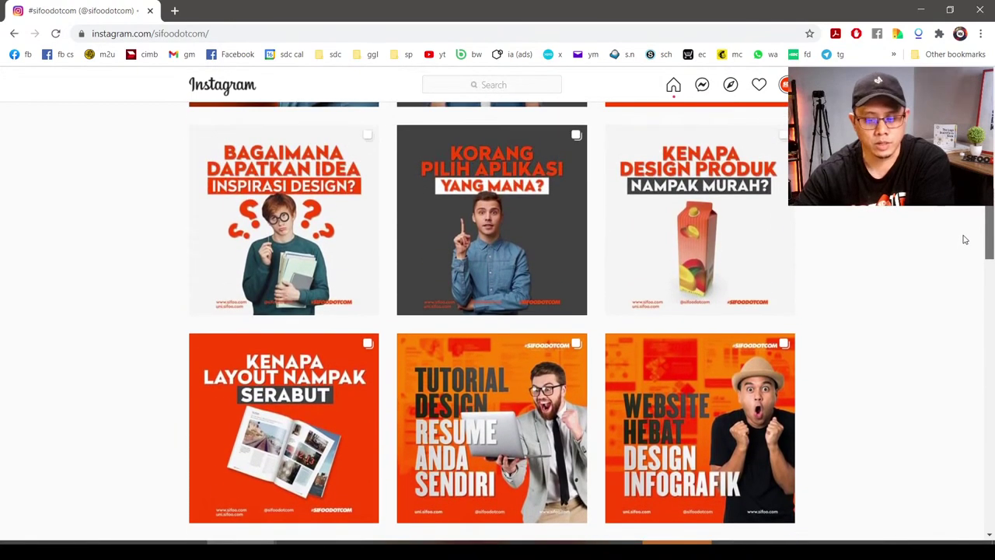
left_click(523, 205)
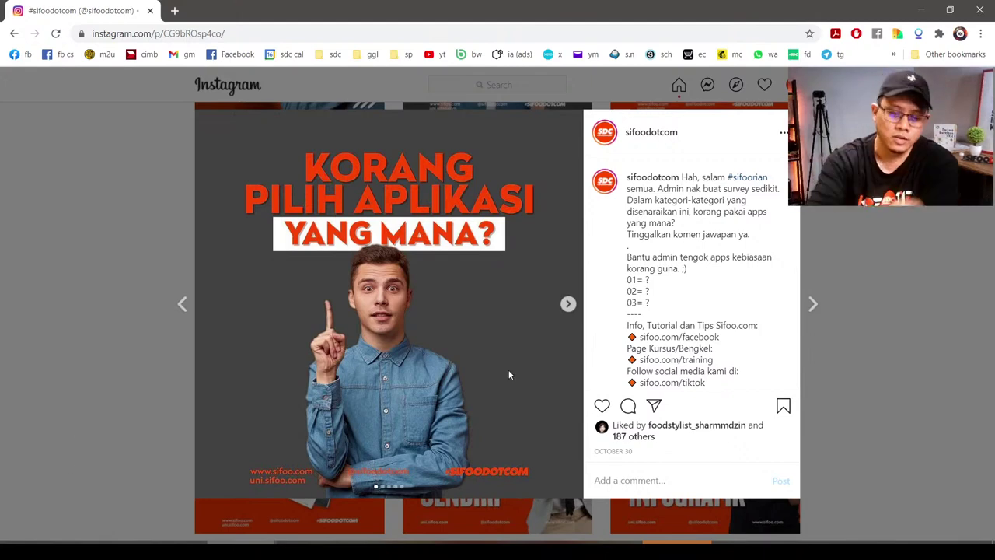
Step: Advance the survey carousel past 01 EDIT FILTER to the 02 DESIGN APPS slide
left_click(568, 304)
left_click(568, 305)
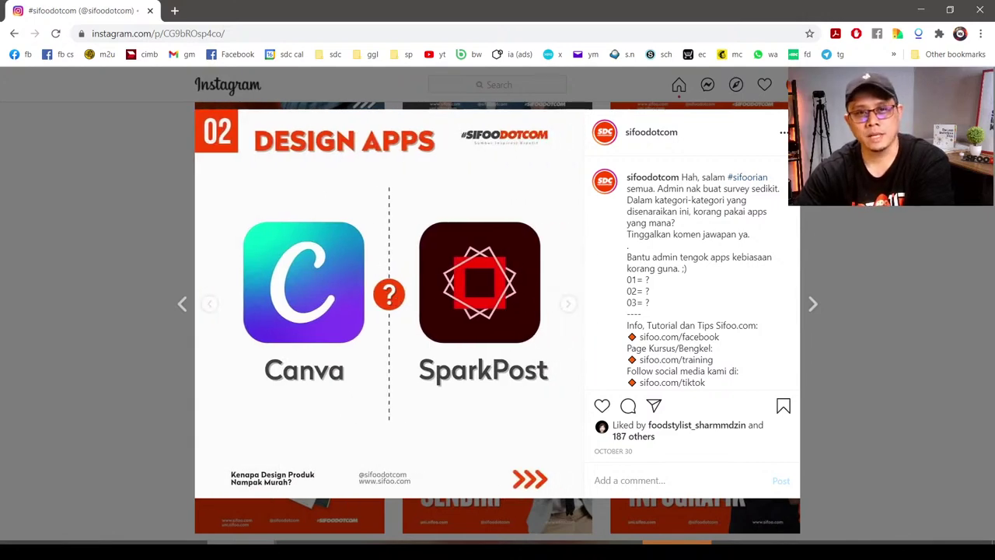
Step: Close the survey post, scroll back up and reopen the Affinity Designer carousel post
left_click(869, 217)
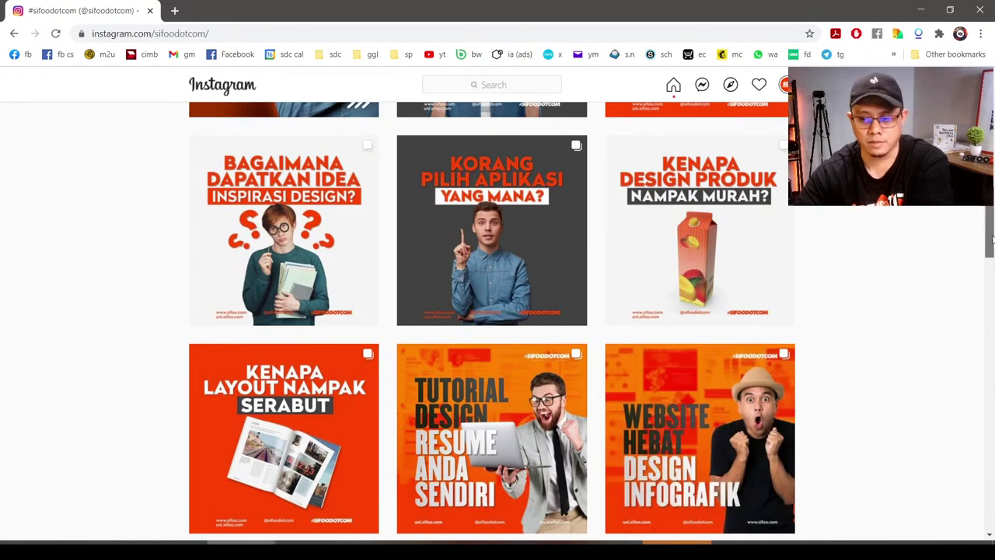
left_click_drag(987, 233, 988, 183)
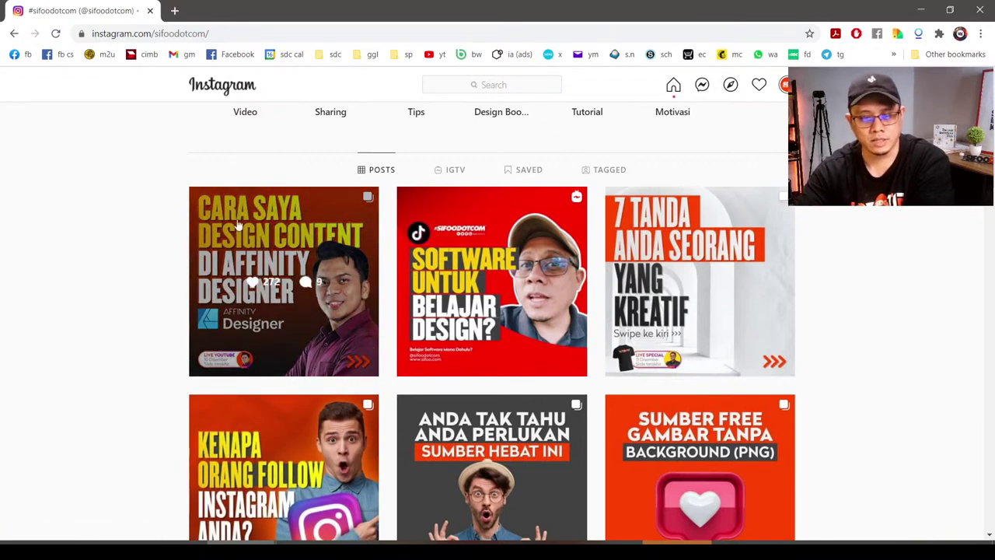
mouse_move(284, 281)
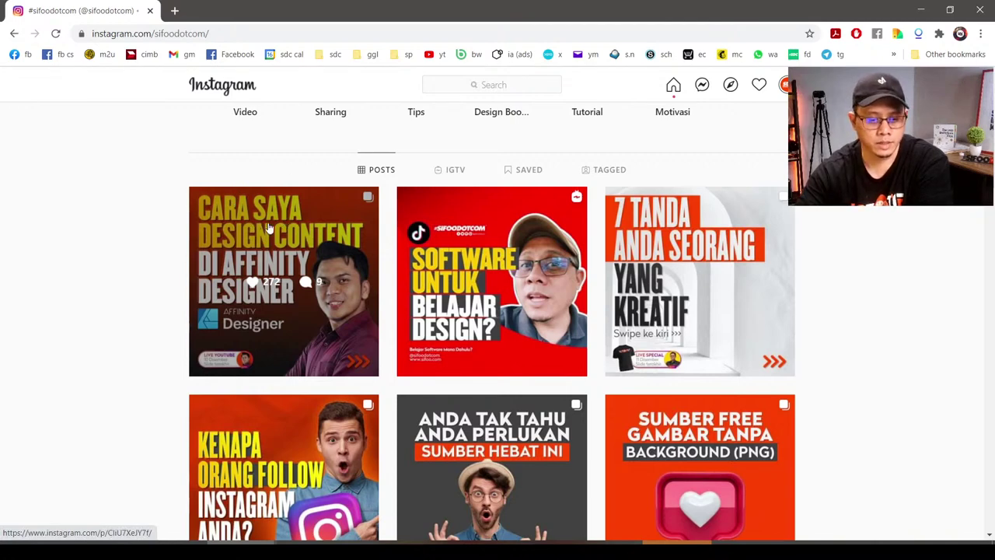
left_click(263, 226)
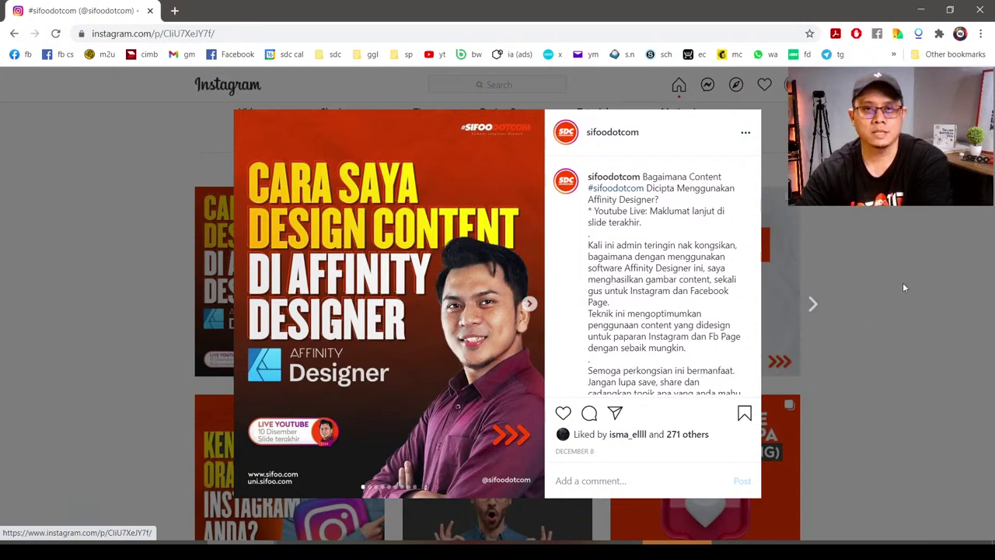
left_click(878, 269)
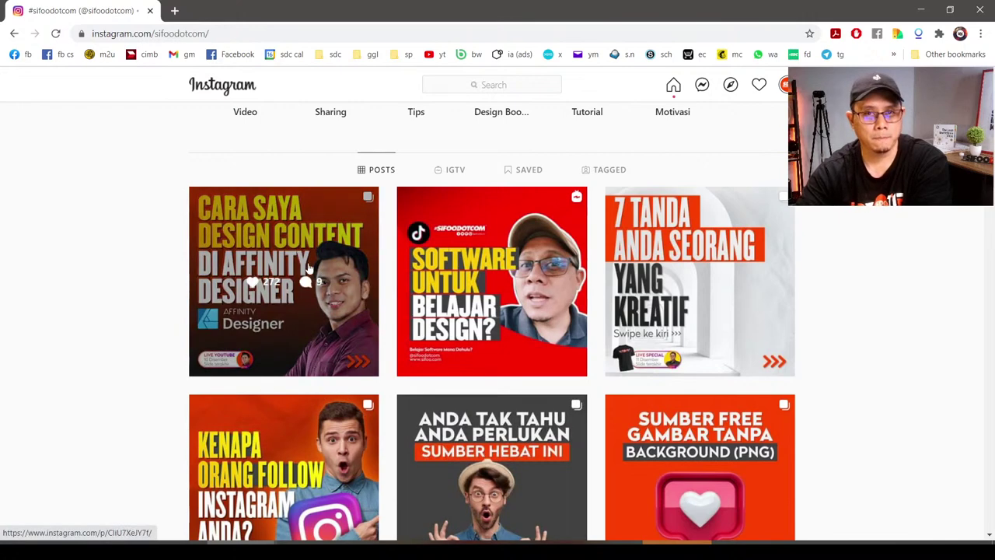
left_click(318, 338)
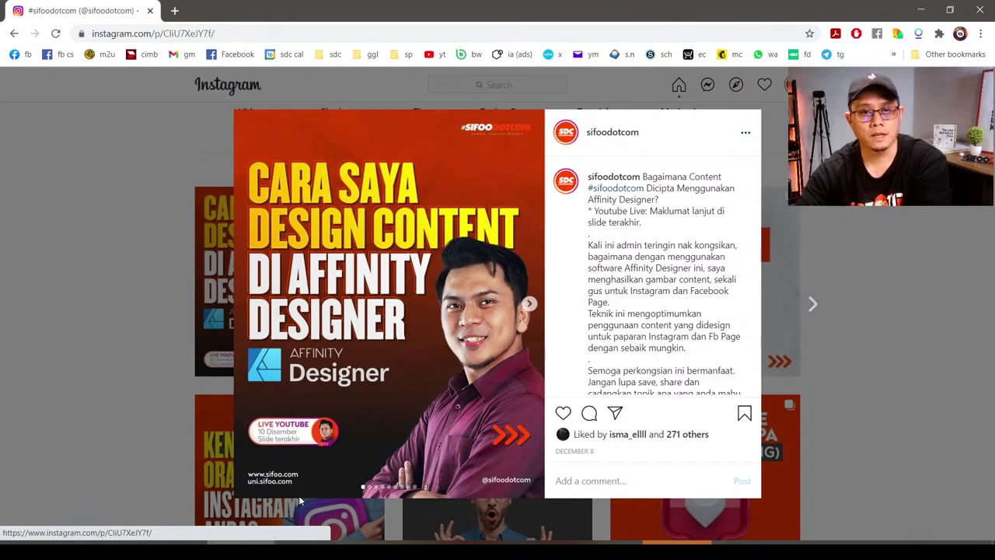
Step: Advance to the Fikirkan Kekemasan FEED IG slide, then close the post
left_click(530, 305)
left_click(529, 308)
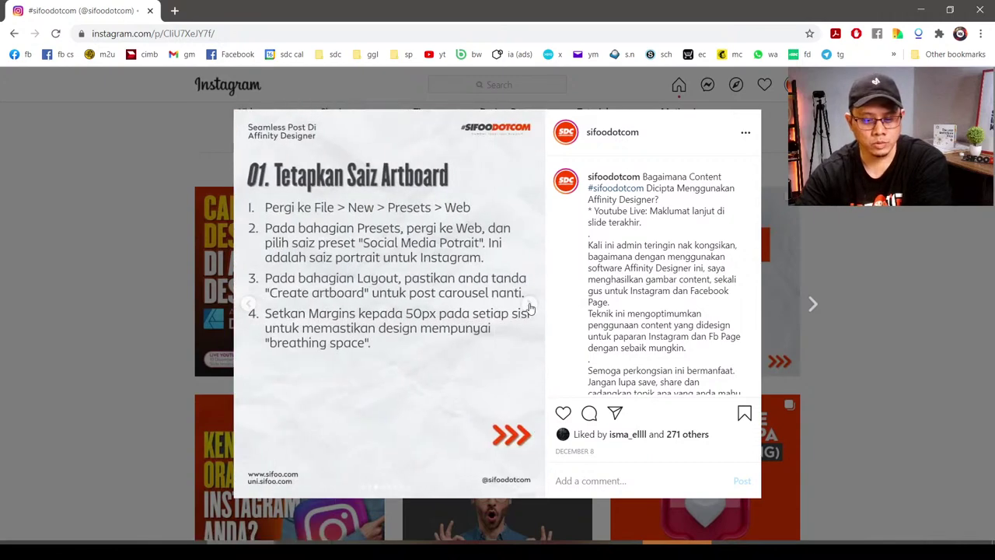
left_click(530, 309)
left_click(530, 313)
left_click(530, 309)
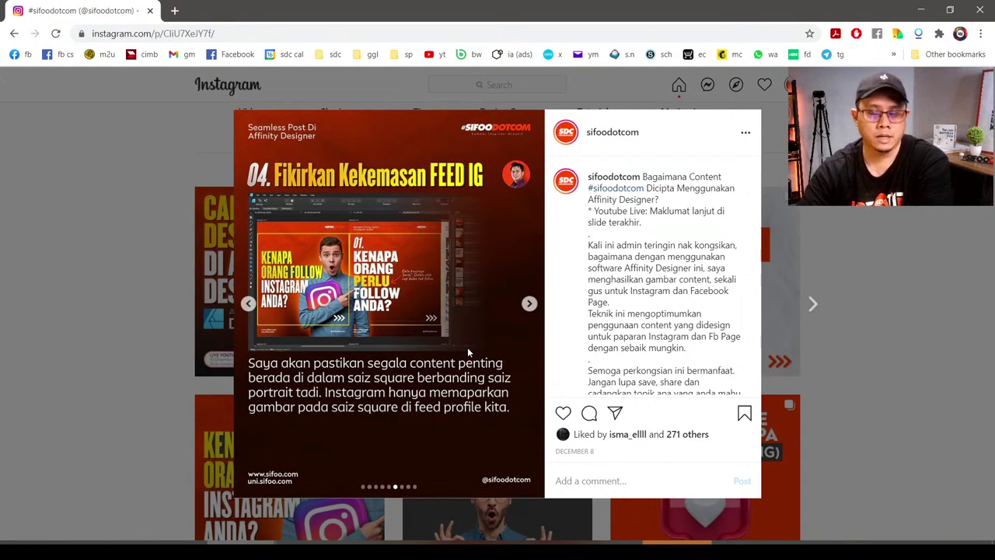
left_click(837, 268)
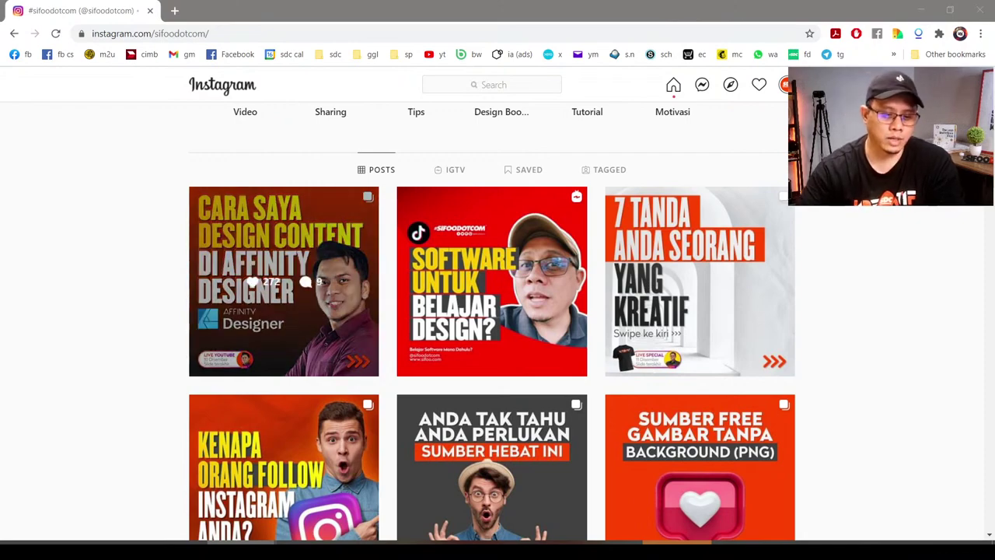
Step: Reopen the Affinity Designer post and advance to the final YouTube Live slide
left_click(248, 284)
left_click(529, 307)
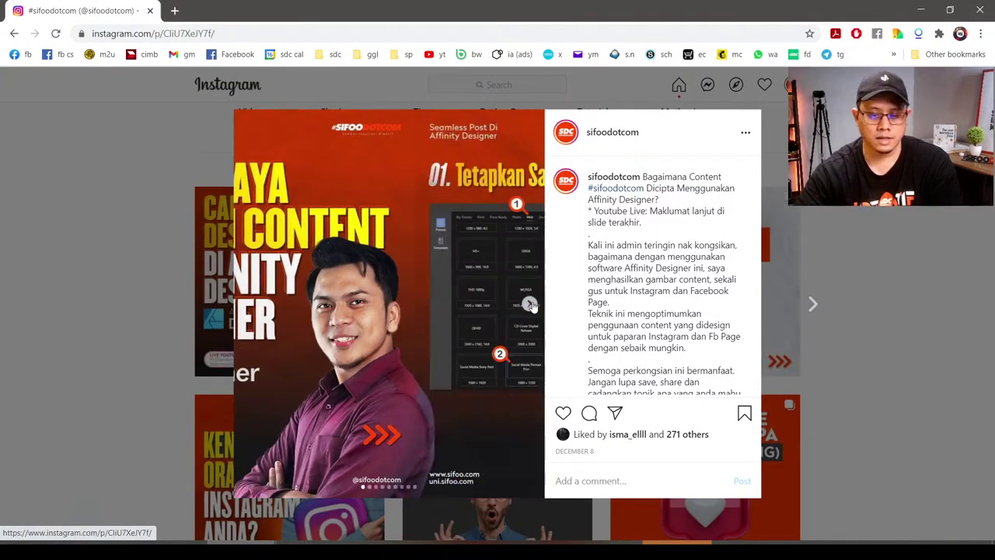
left_click(529, 306)
left_click(532, 308)
left_click(530, 305)
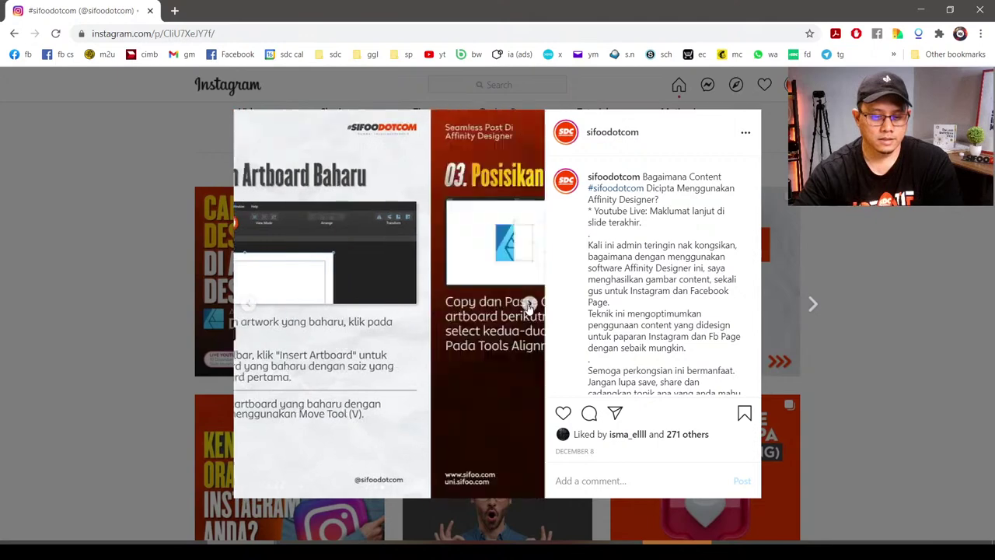
left_click(530, 306)
left_click(531, 305)
left_click(532, 306)
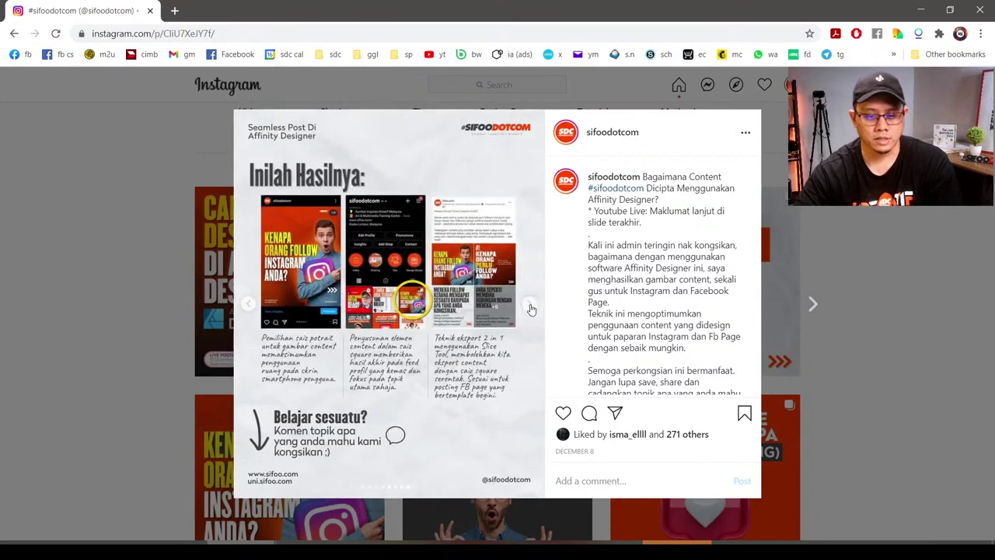
left_click(532, 304)
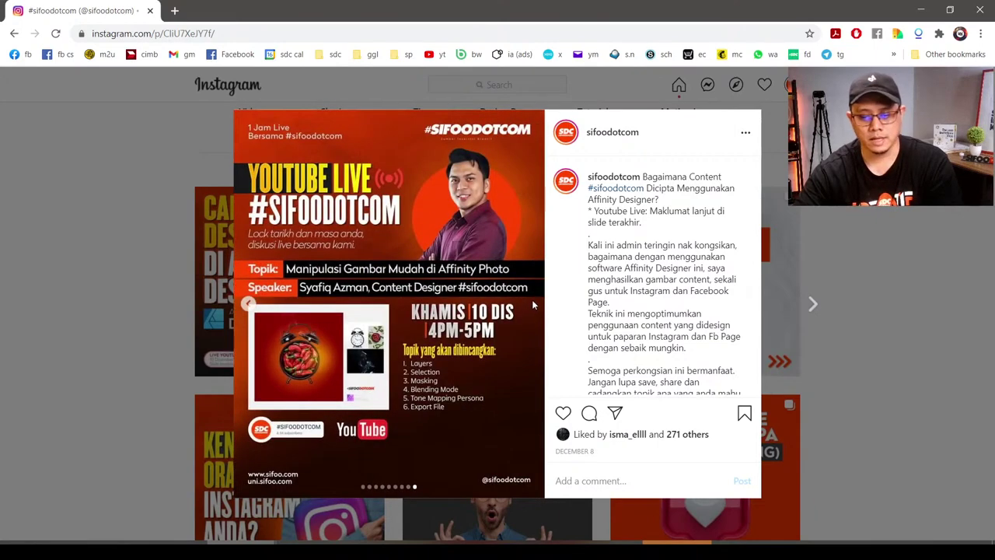
Step: Go back through every slide to the carousel's cover
left_click(249, 305)
left_click(249, 306)
left_click(250, 308)
left_click(250, 308)
left_click(251, 310)
left_click(250, 309)
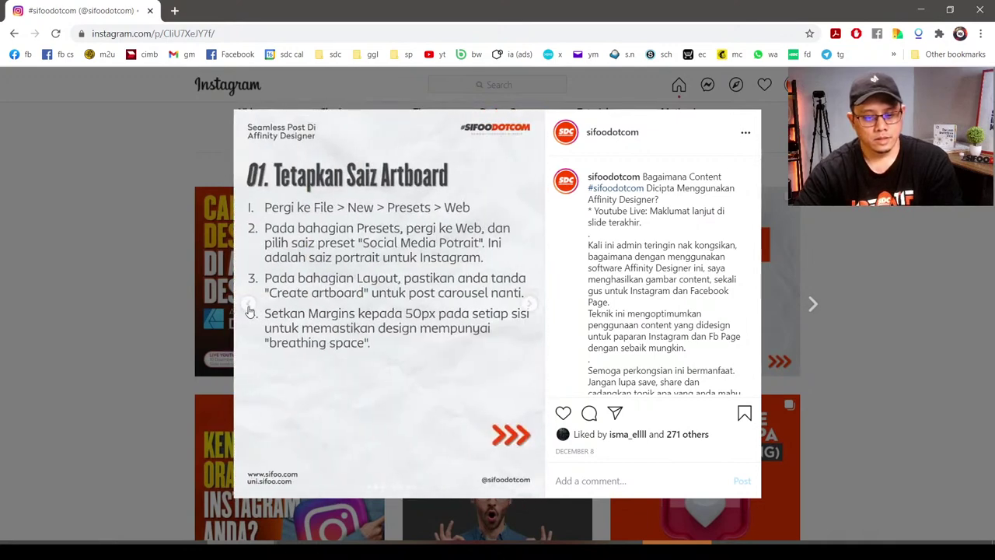
left_click(250, 309)
left_click(251, 310)
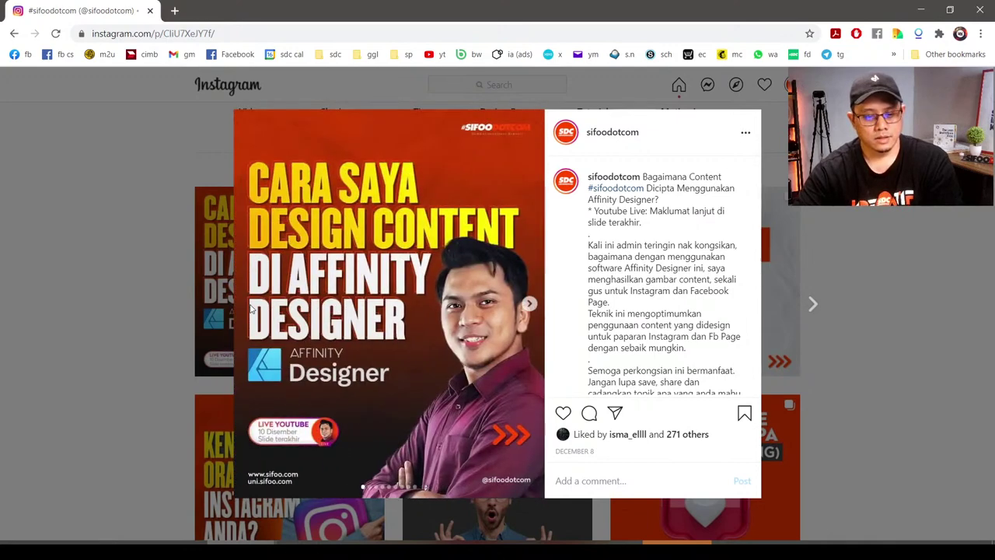
Step: Advance again via 01. Tetapkan Saiz Artboard and Eksport 2 Saiz Serentak to the YouTube Live slide
left_click(528, 304)
left_click(530, 307)
left_click(531, 311)
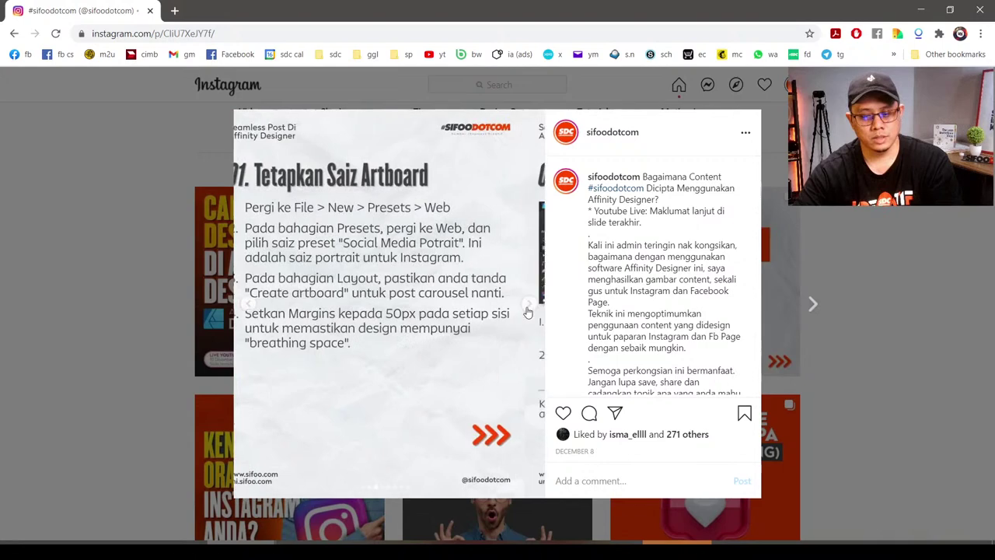
left_click(531, 310)
left_click(531, 317)
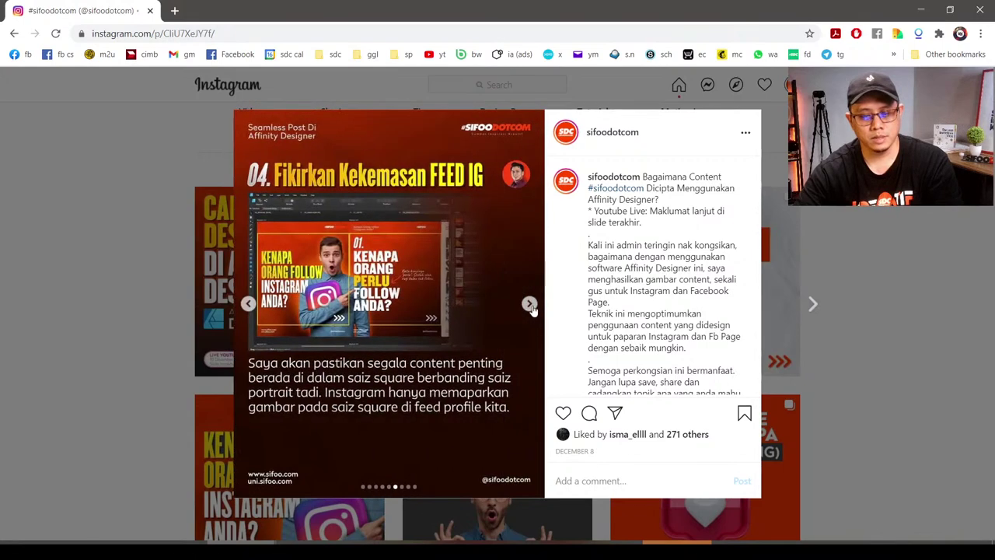
left_click(531, 315)
left_click(531, 315)
left_click(532, 314)
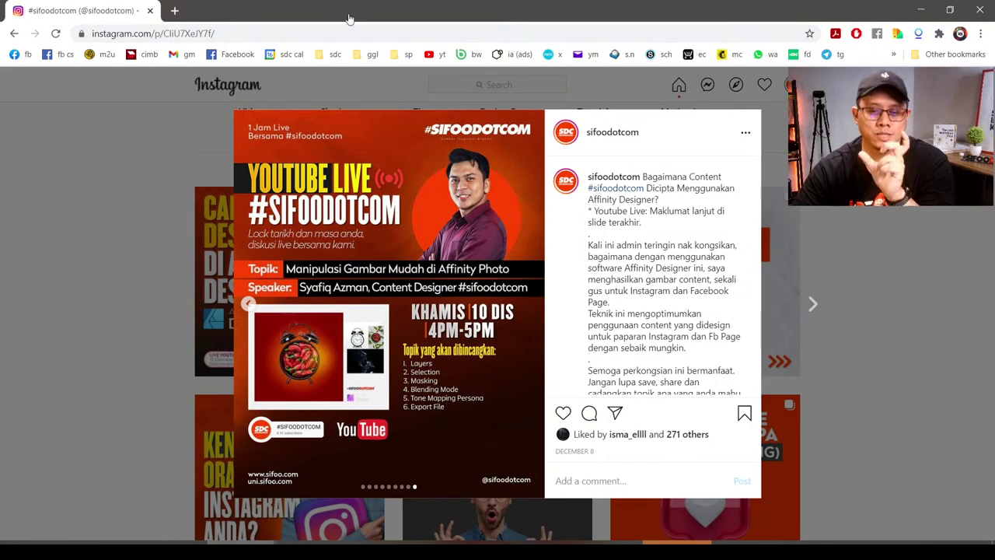
Step: Step back to 01. Tetapkan Saiz Artboard with the arrow keys, then close the post with Esc
key("Left")
key("Left")
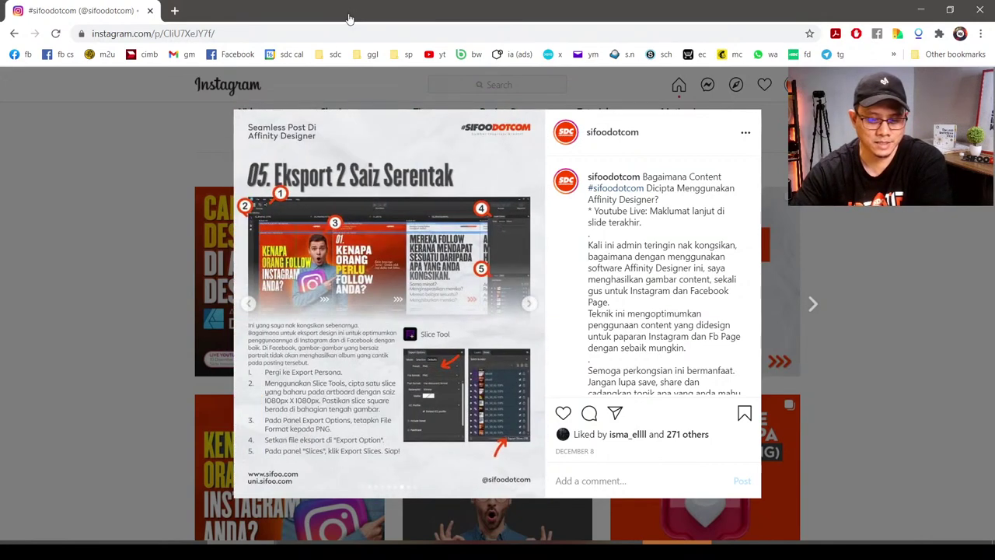
key("Left")
key("Left")
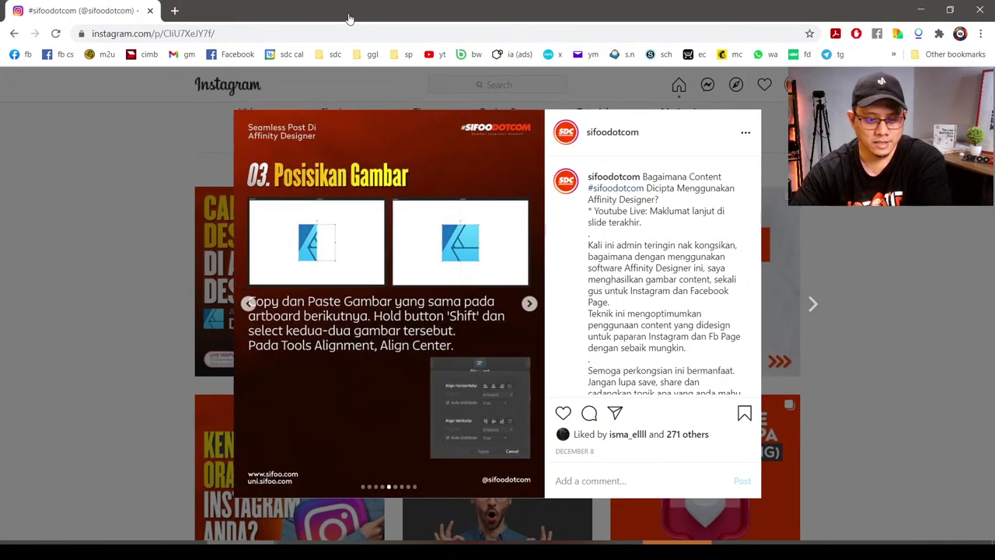
key("Left")
key("Left")
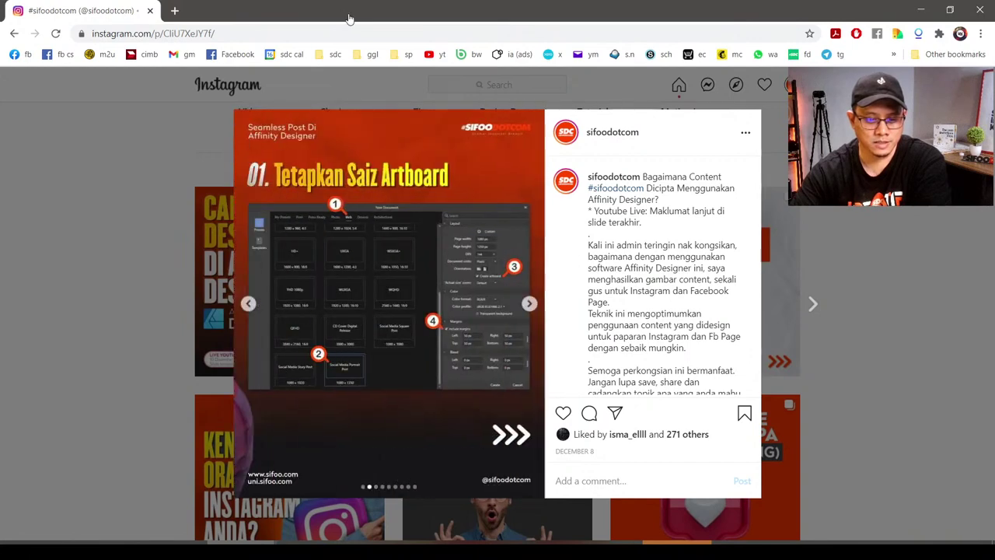
key("Left")
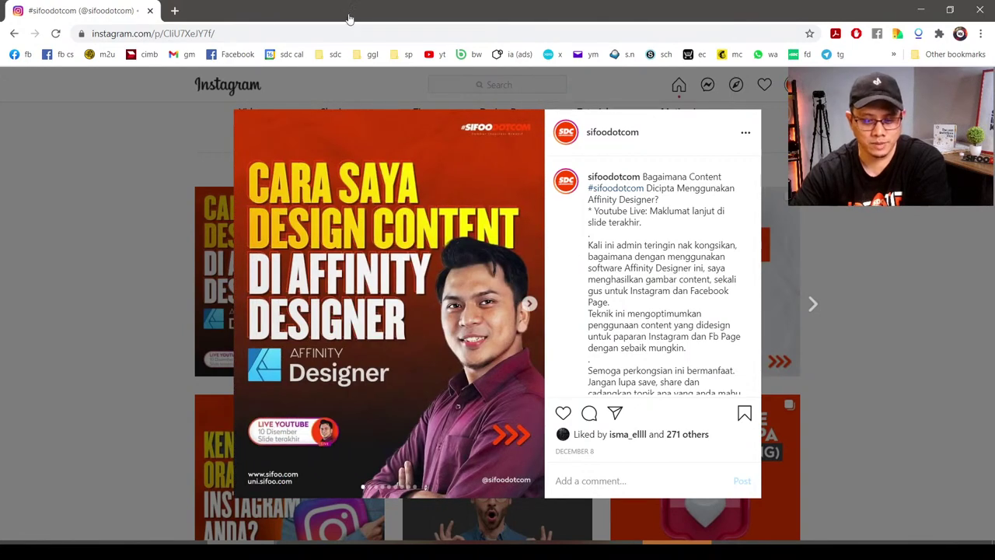
key("Right")
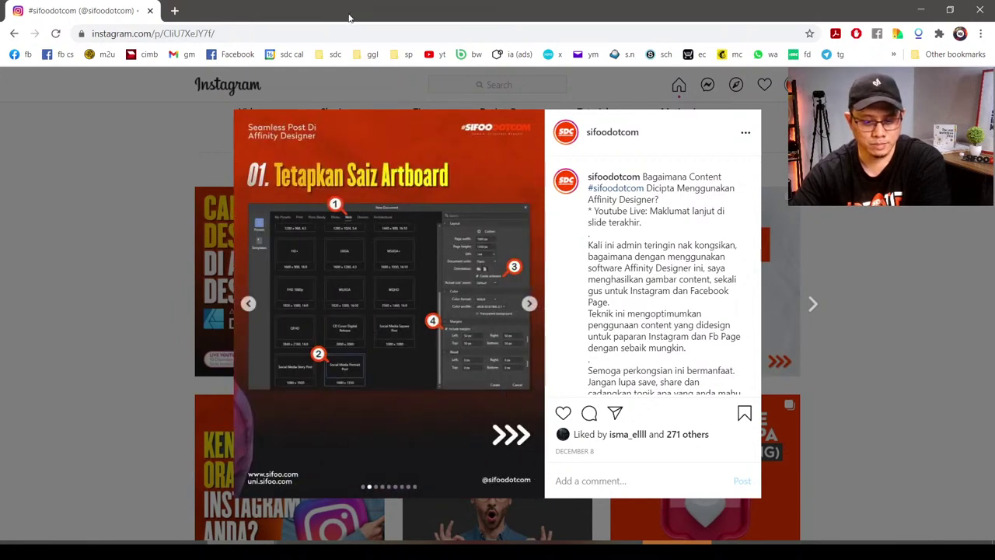
key("Escape")
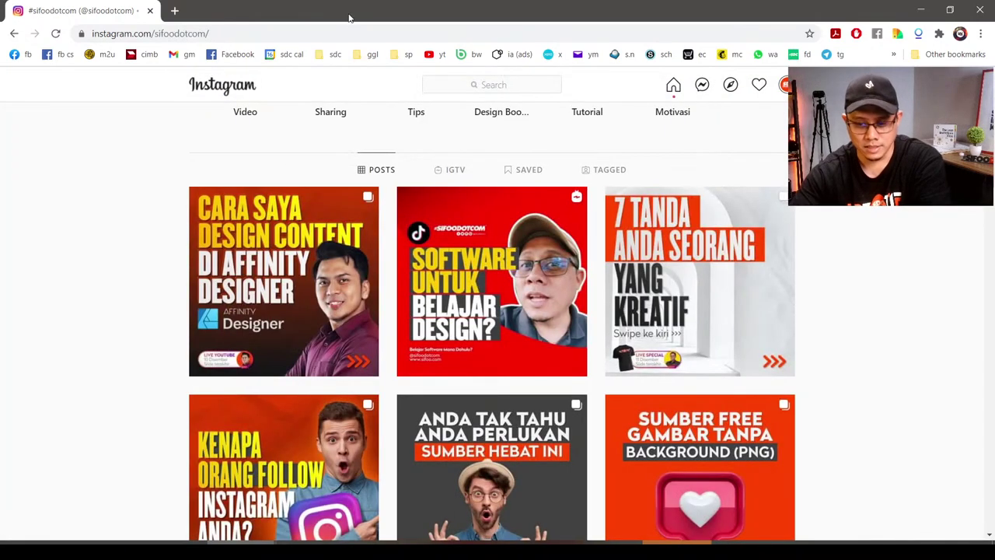
key("Down")
key("Down")
key("Down")
key("Down")
key("Down")
key("Down")
key("Down")
key("Down")
key("Down")
key("Down")
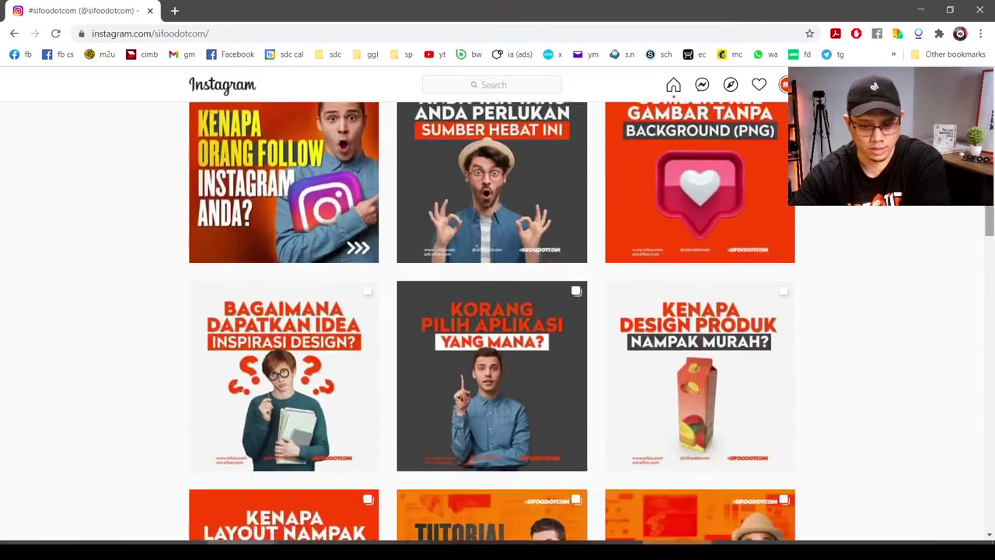
key("Down")
key("Down")
key("Down")
key("Down")
key("Down")
key("Down")
key("Down")
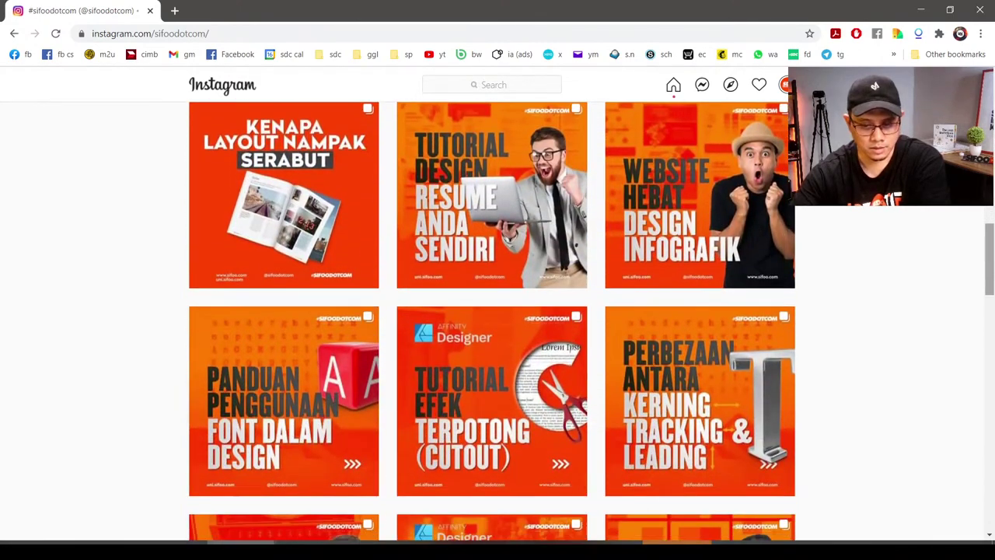
key("Tab")
key("Return")
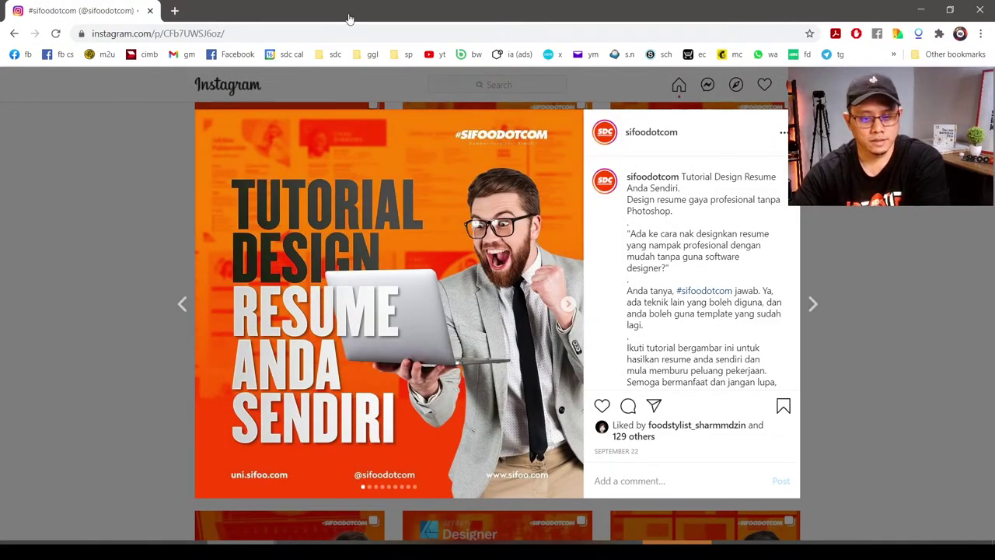
key("Right")
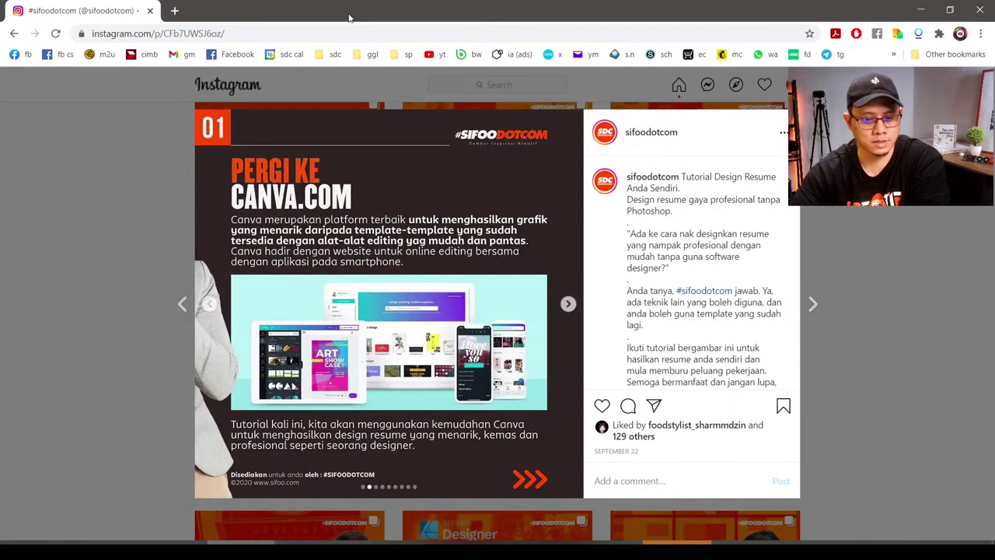
key("Right")
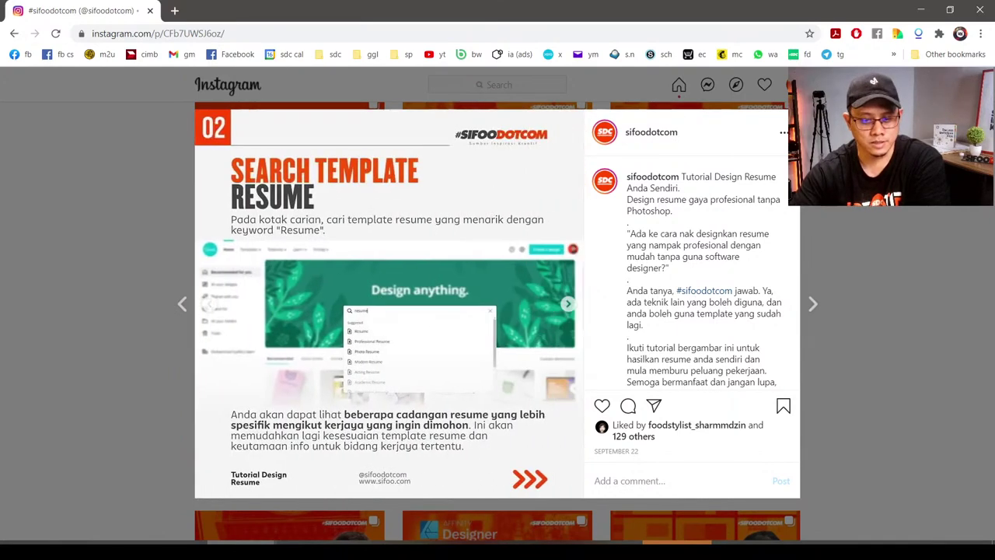
key("Right")
key("Right")
key("Escape")
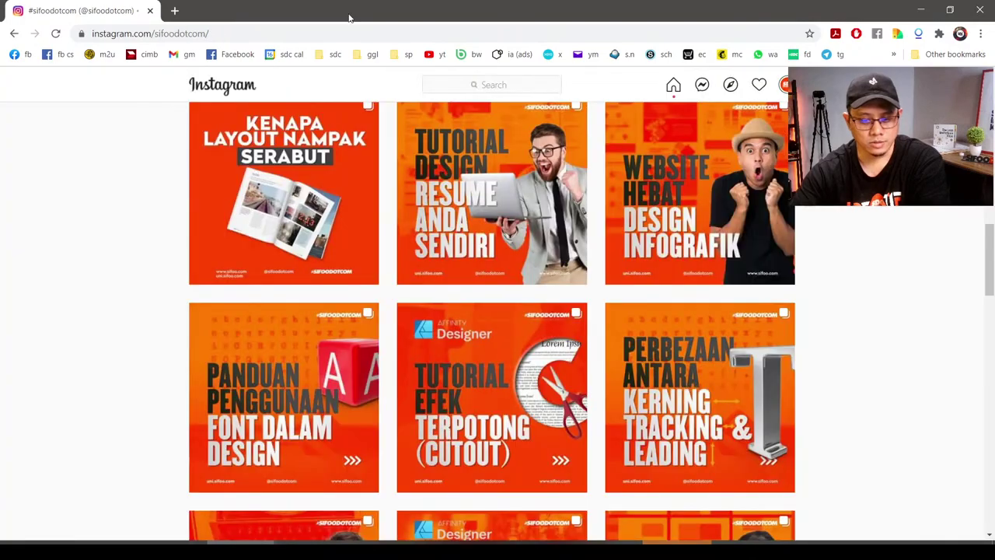
key("Down")
key("Down")
key("Down")
key("Down")
key("Down")
key("Down")
key("Down")
key("Down")
key("Down")
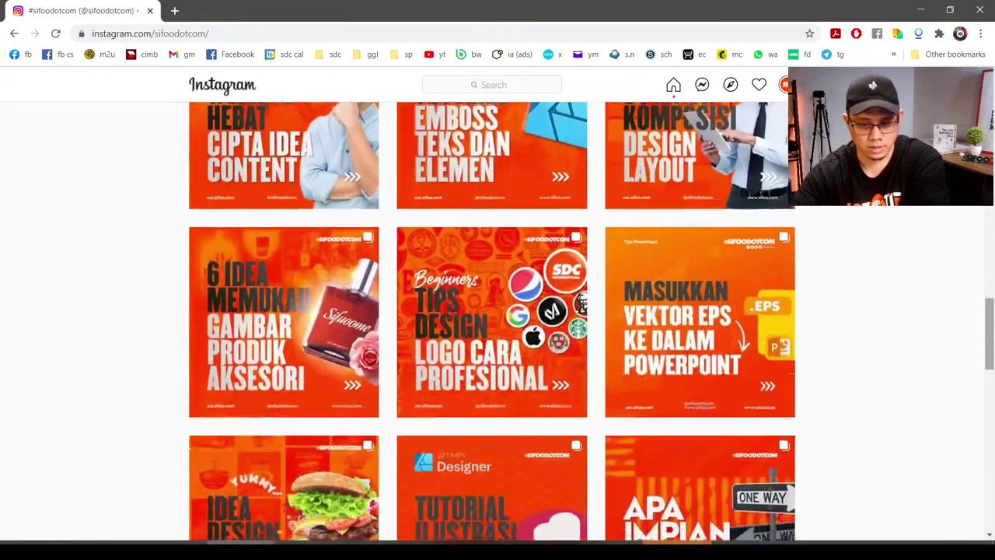
key("Down")
key("Down")
key("Down")
key("Down")
key("Down")
key("Down")
key("Down")
key("Down")
key("Down")
key("Down")
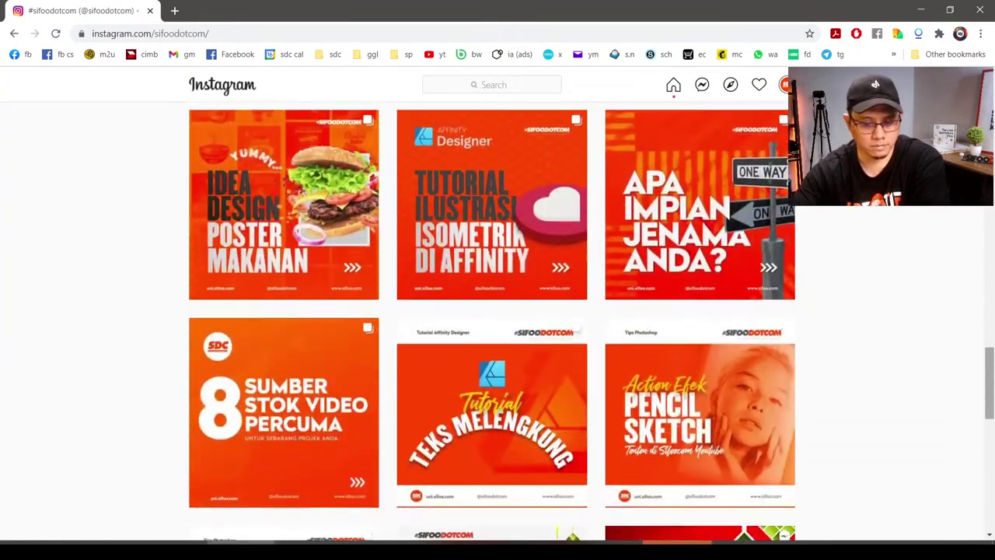
key("Return")
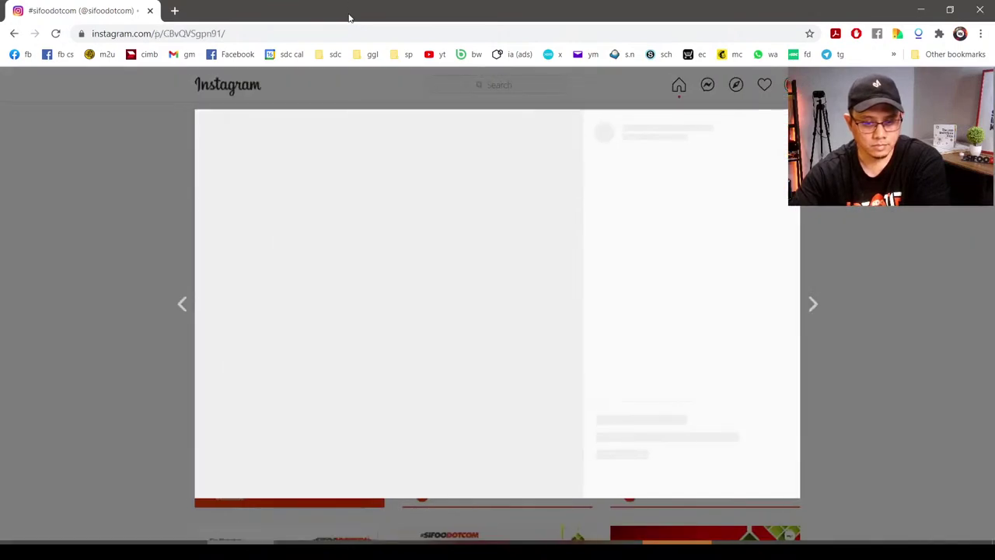
key("Right")
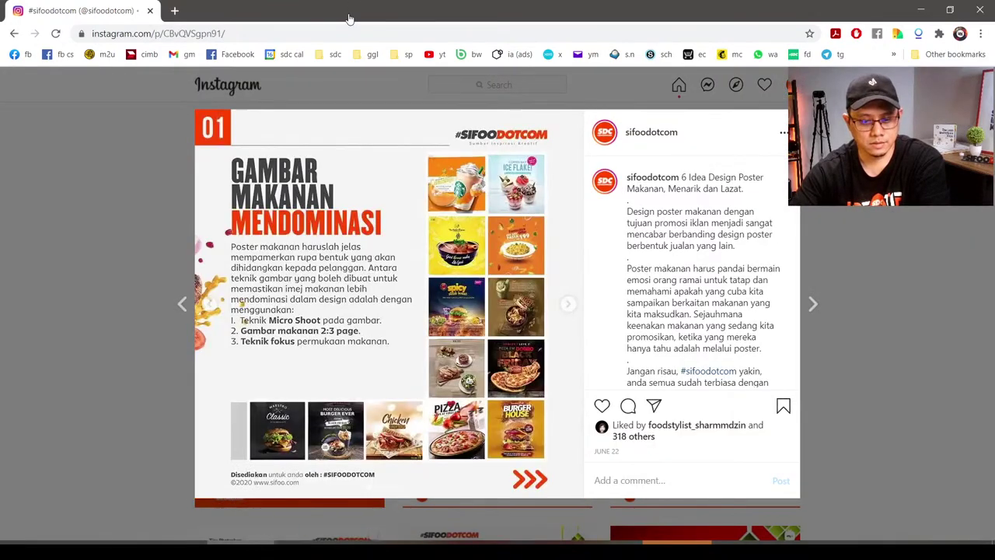
key("Right")
key("Right")
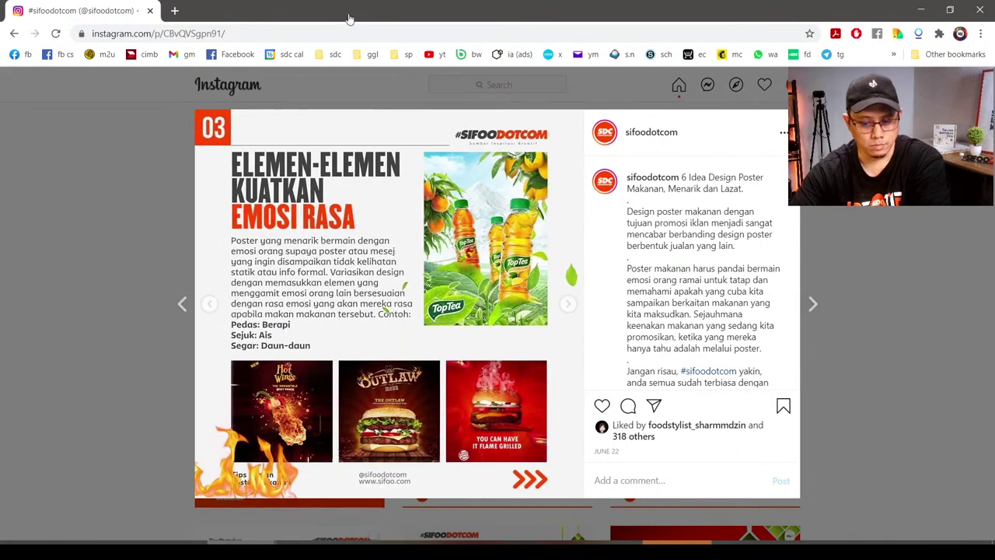
key("Left")
key("Left")
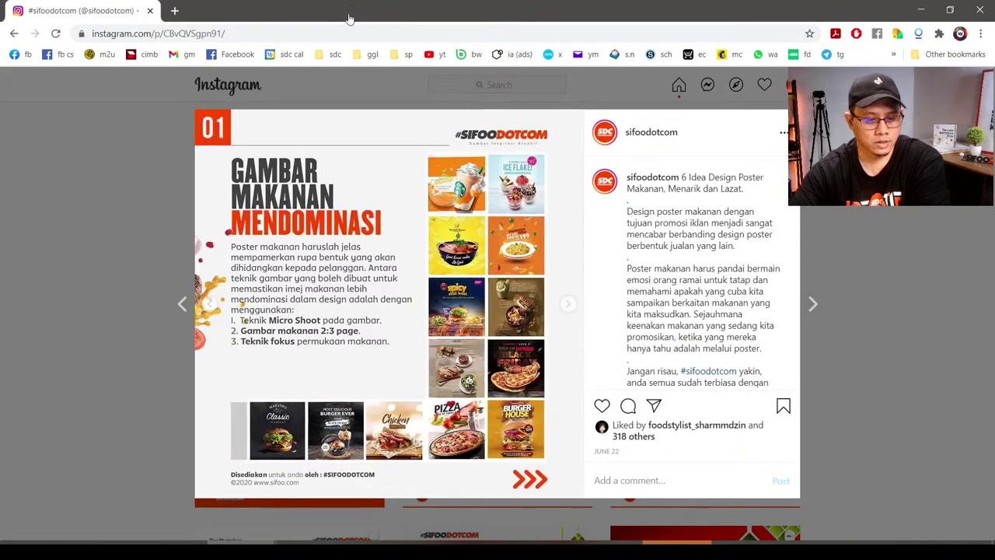
key("Left")
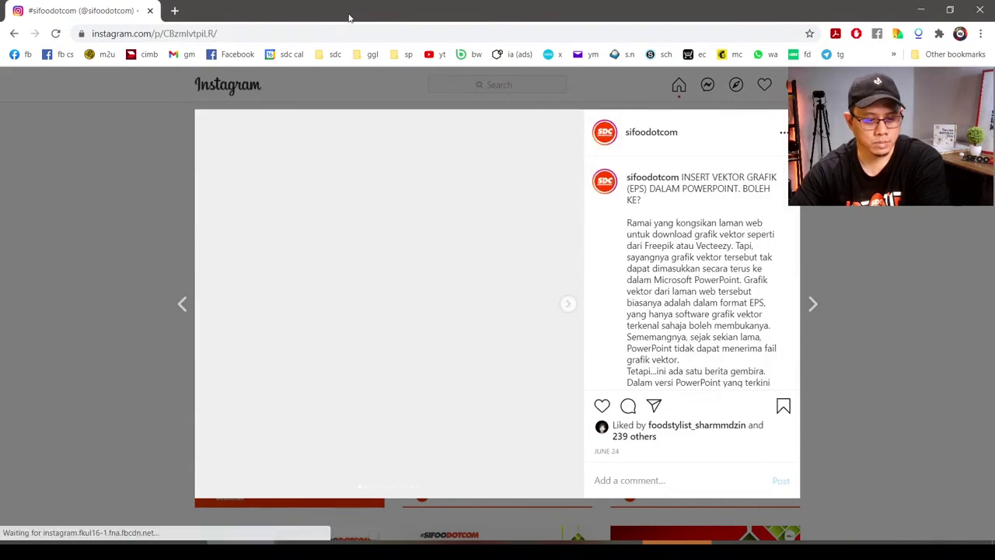
key("Escape")
key("Down")
key("Down")
key("Down")
key("Down")
key("Down")
key("Down")
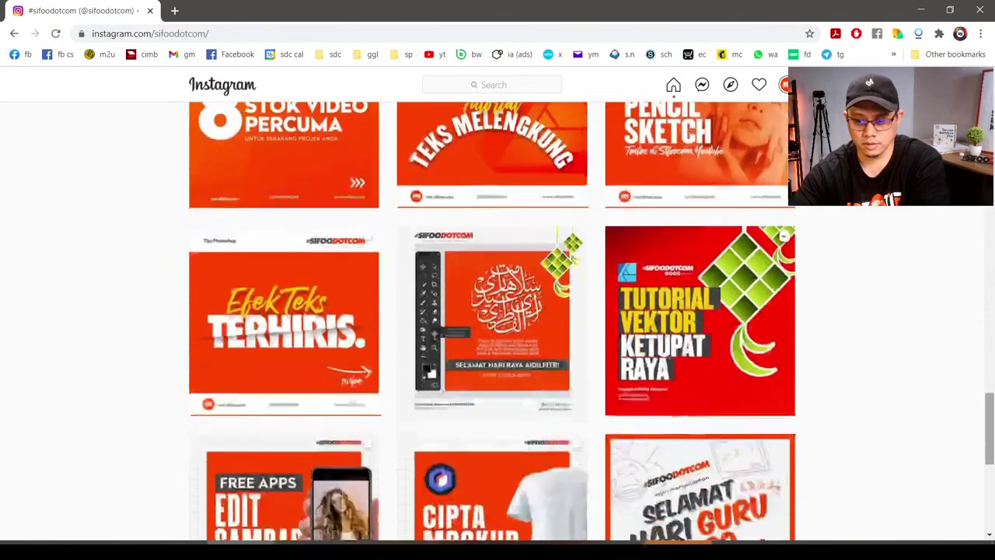
key("Down")
key("Down")
key("Down")
key("Down")
key("Down")
key("Down")
key("Down")
key("Down")
key("Down")
key("Down")
key("Down")
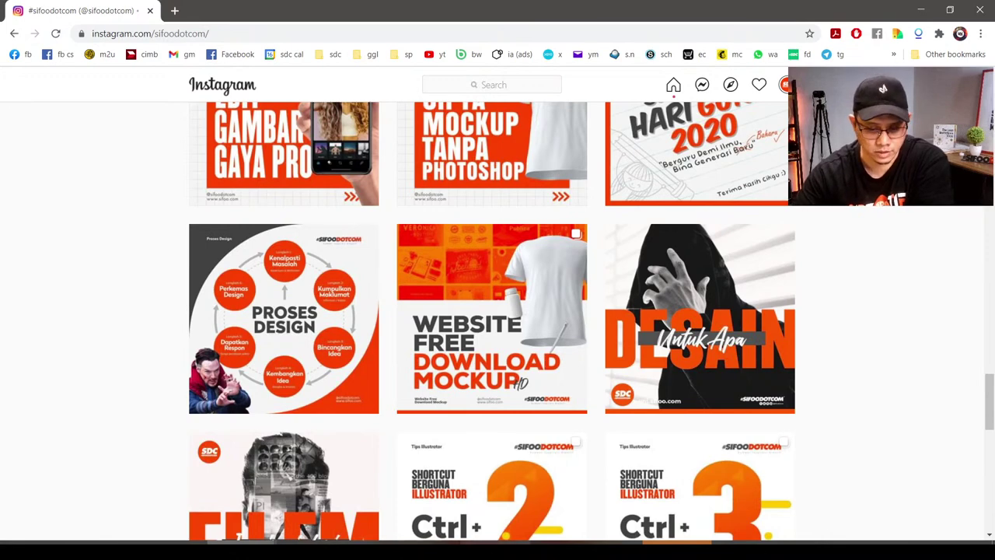
Step: Bring the 'seamless carousel instagram ai.ai' document to the front and pan to its upper artboards
left_click(509, 537)
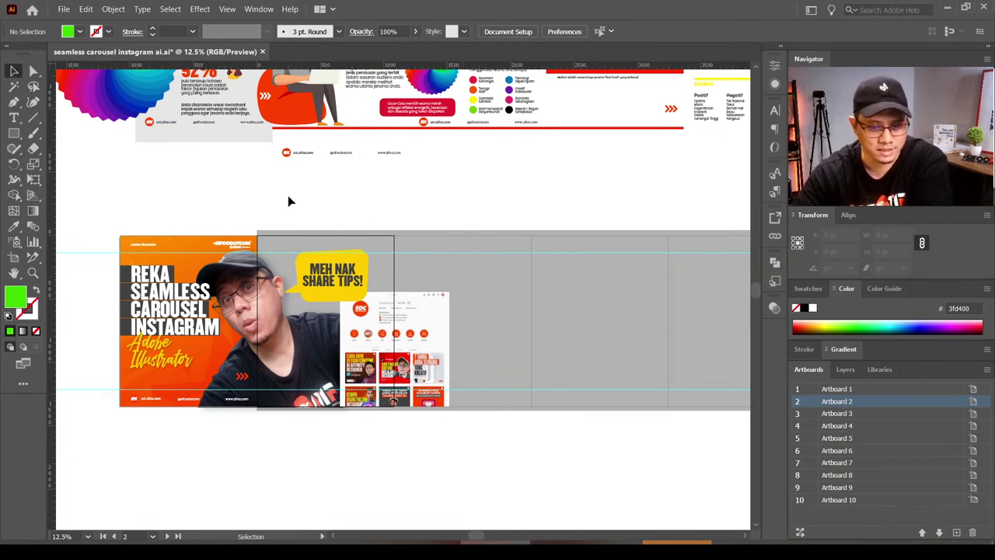
left_click_drag(322, 211, 335, 308)
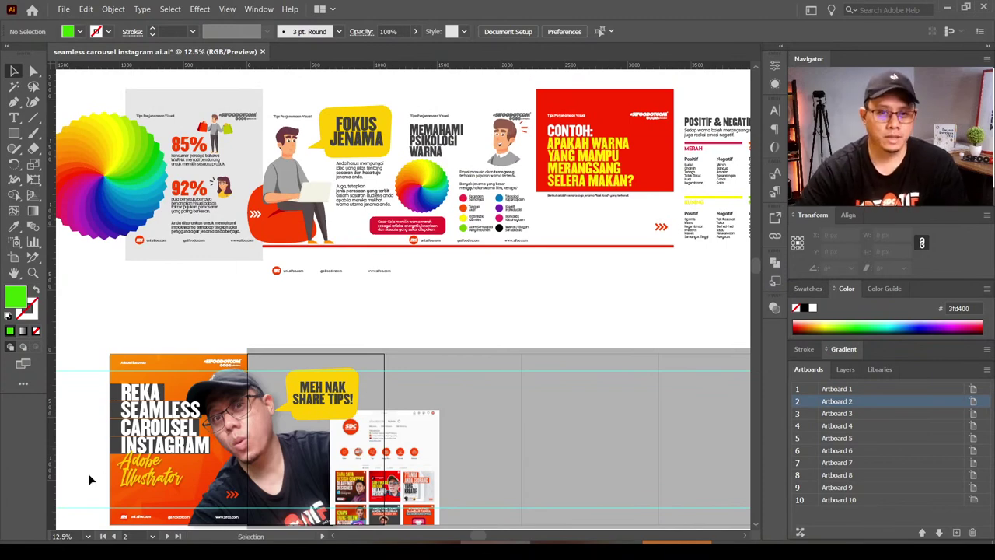
scroll(324, 347, "down", 1)
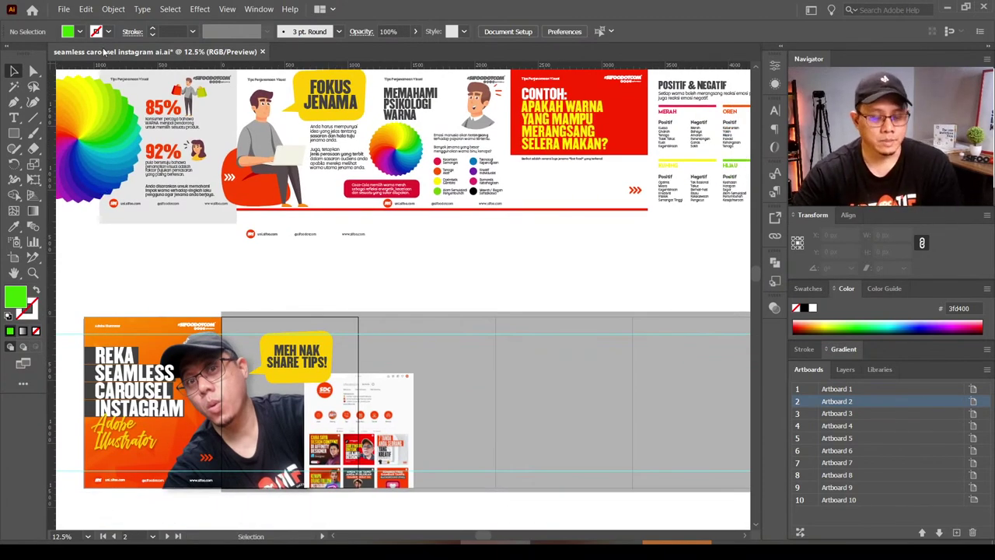
left_click(64, 9)
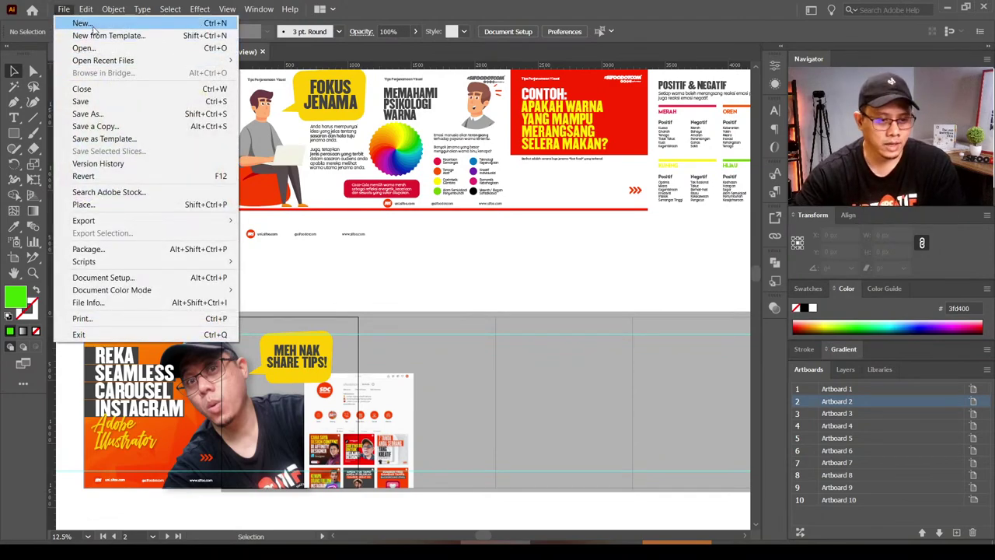
Step: Create a new 1080 × 1080 px document with 9 artboards in RGB Color
left_click(521, 128)
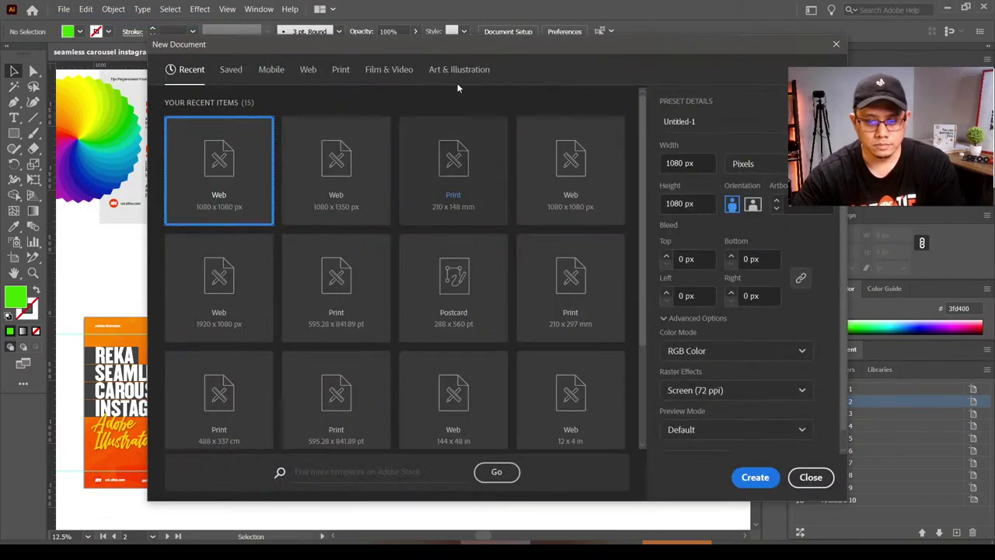
left_click_drag(478, 54, 429, 57)
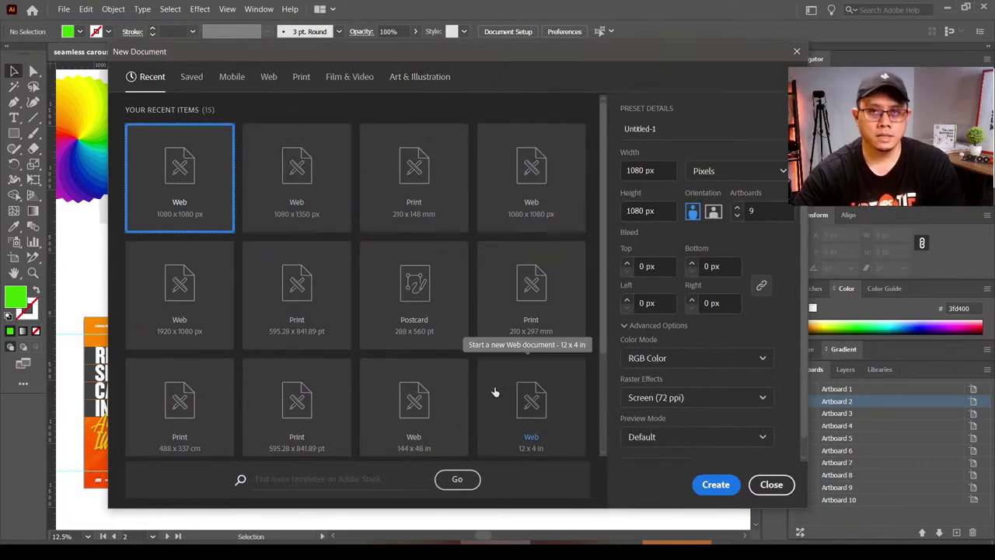
left_click(656, 170)
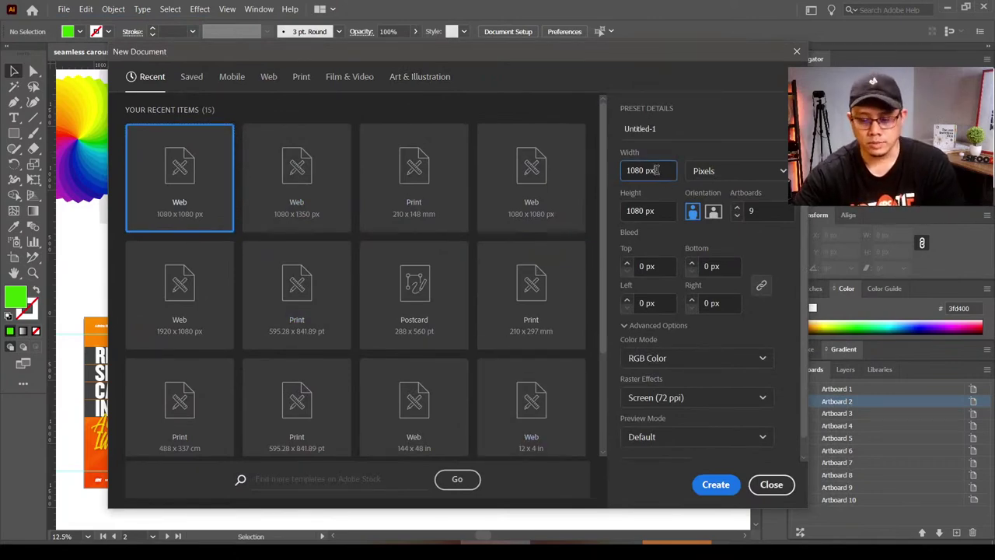
left_click(739, 181)
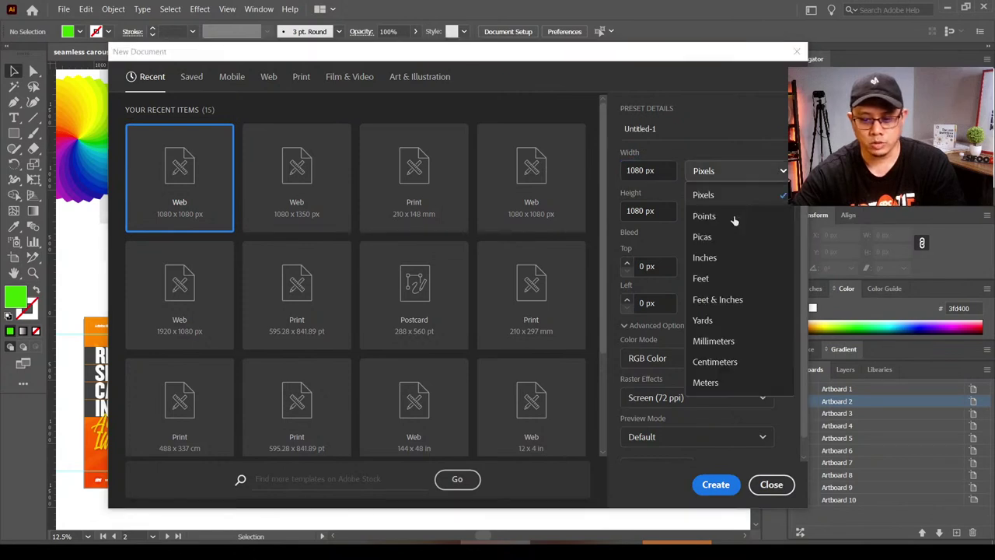
key("Tab")
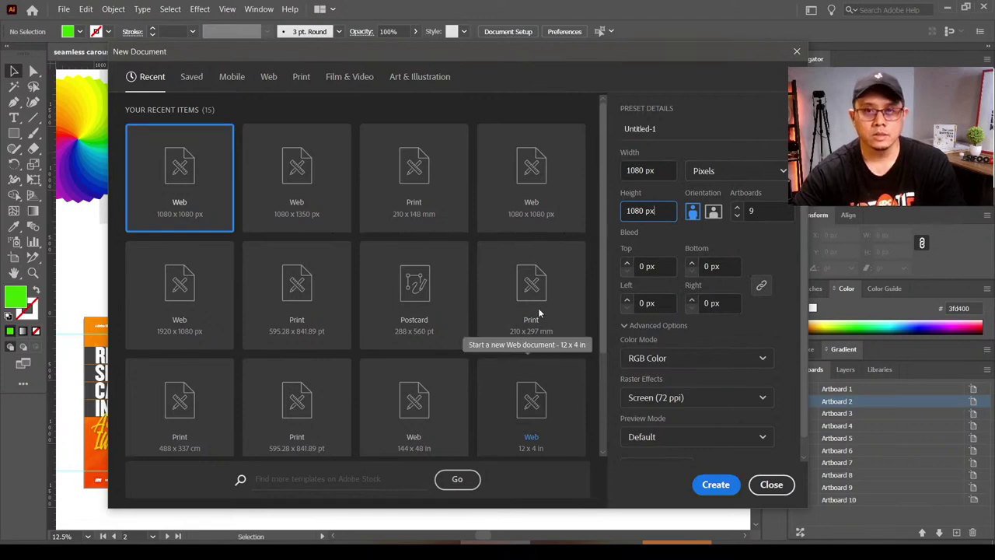
double_click(760, 209)
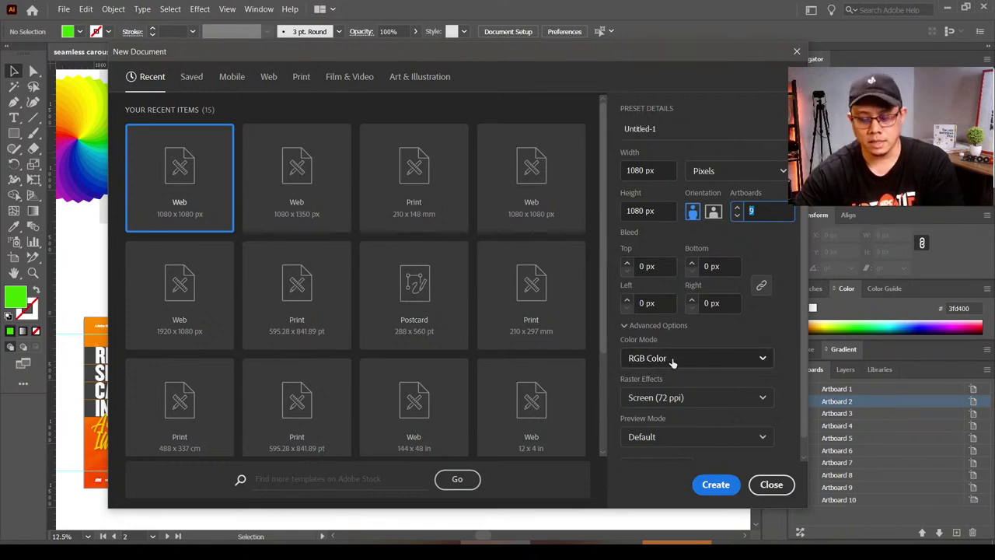
left_click(673, 358)
left_click(661, 380)
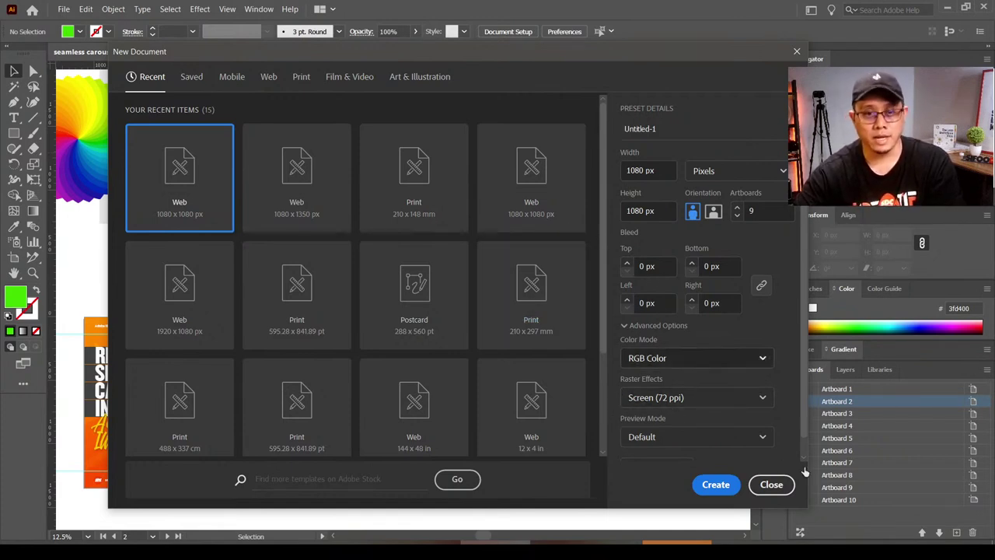
left_click_drag(535, 53, 512, 59)
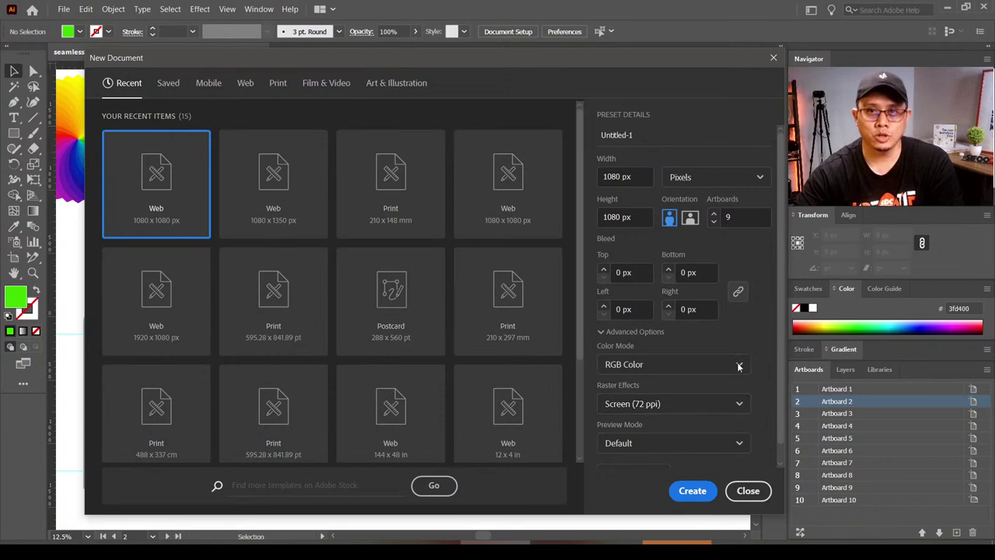
left_click(692, 497)
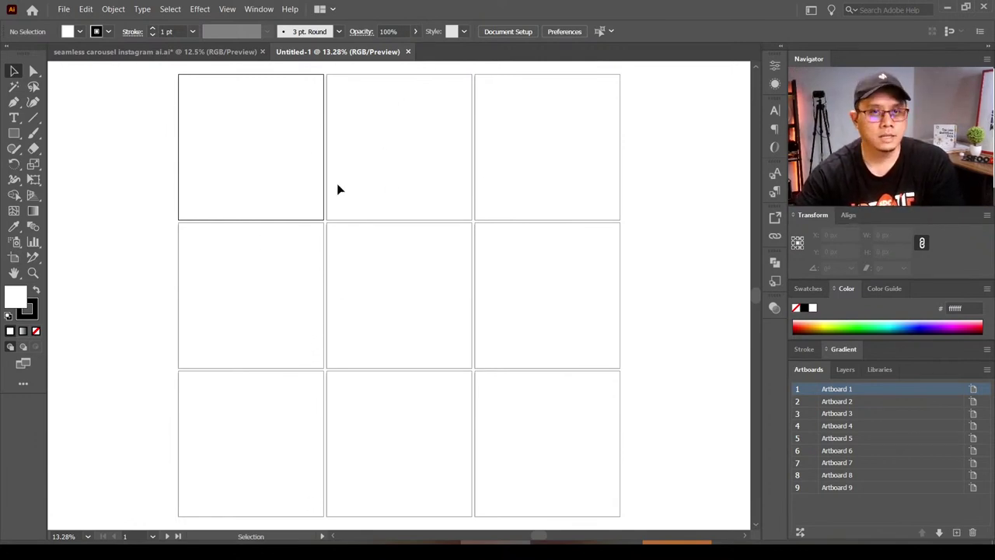
Step: Look through the Window menu's panel list, then dismiss it
left_click(261, 9)
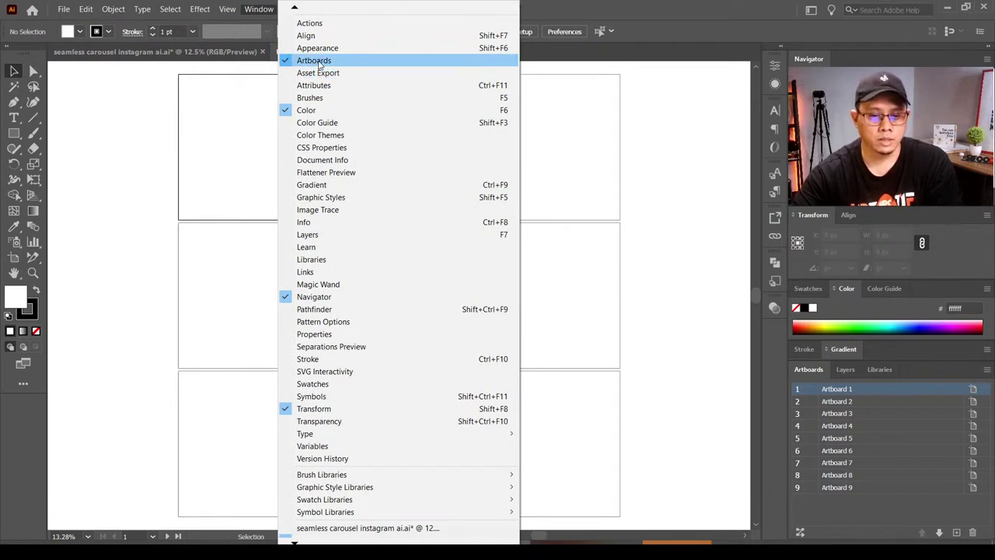
left_click(691, 325)
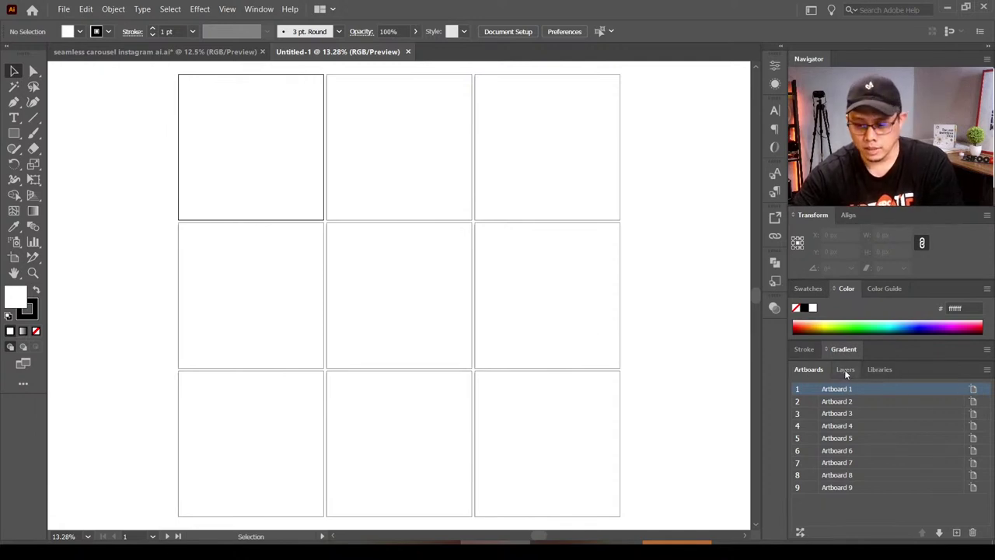
Step: Open Rearrange All Artboards from the Artboards panel menu
left_click(987, 372)
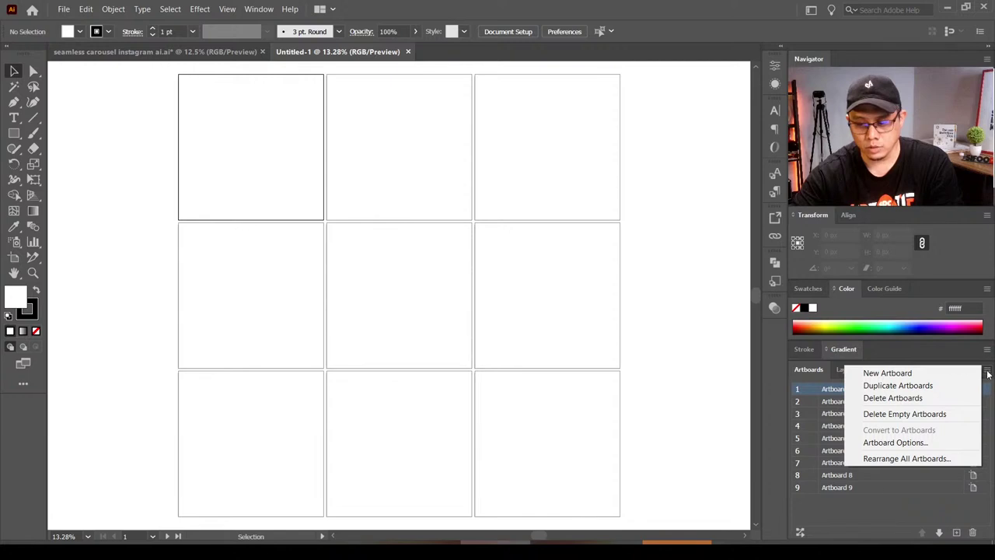
left_click(987, 373)
left_click(984, 372)
left_click(988, 372)
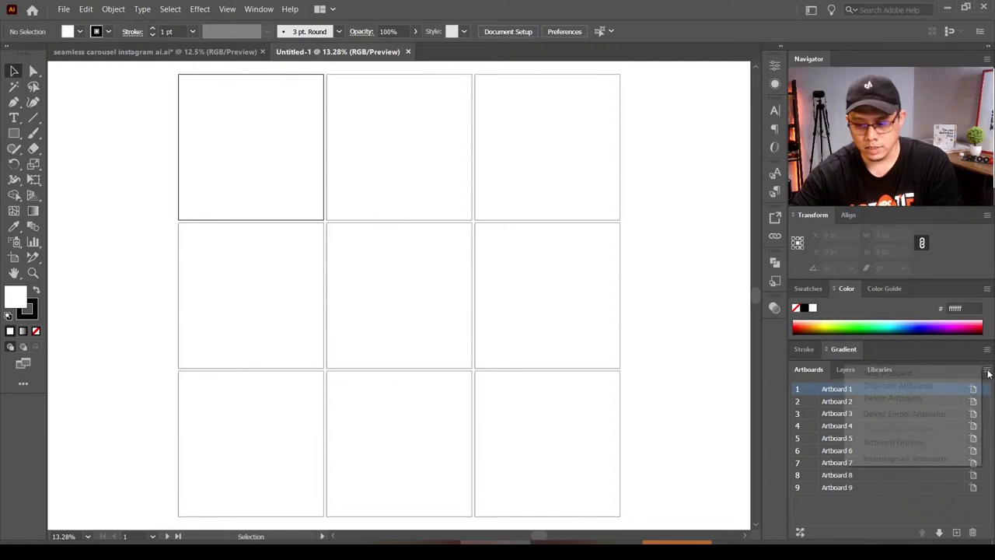
left_click(988, 372)
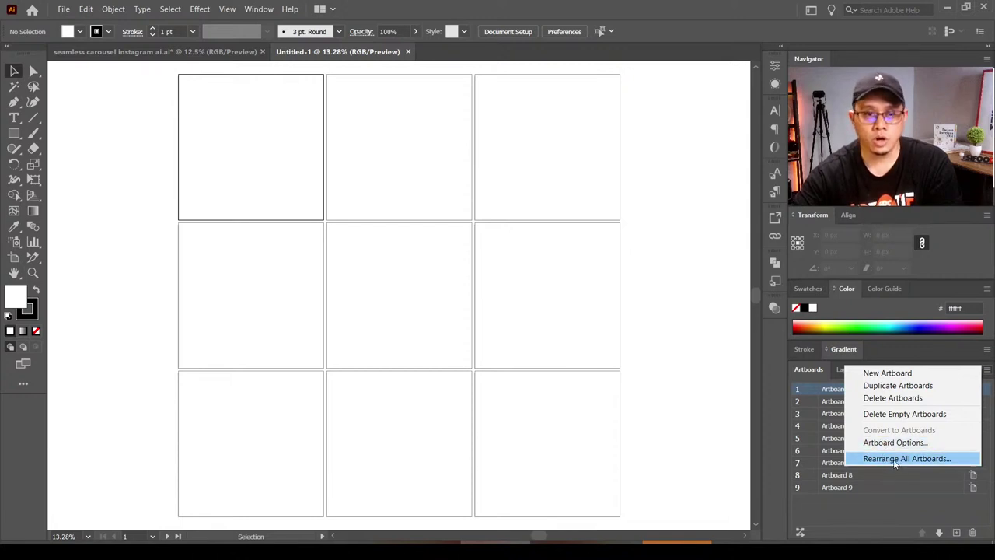
left_click(900, 458)
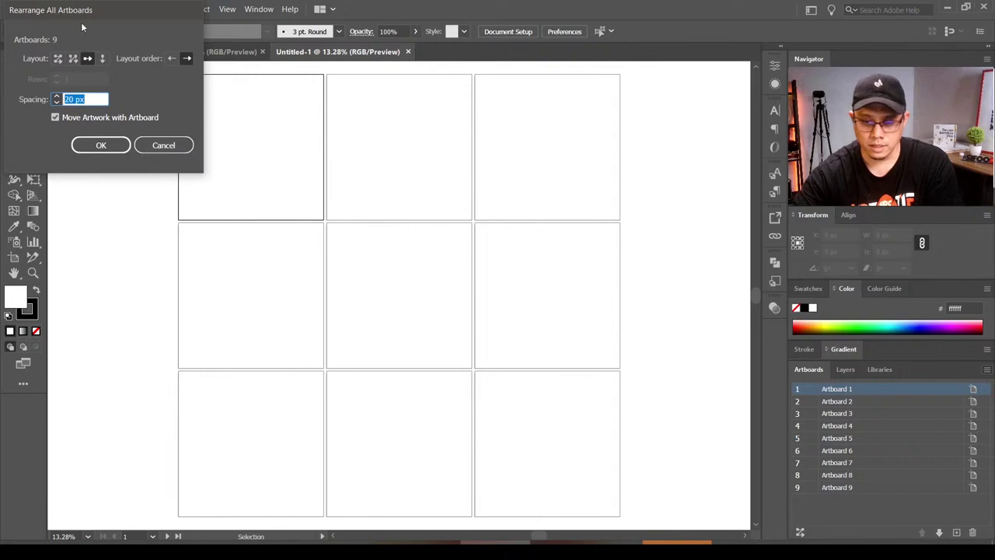
Step: Set artboard spacing to 0 px, keeping Arrange by Row, and apply
left_click_drag(81, 23, 399, 196)
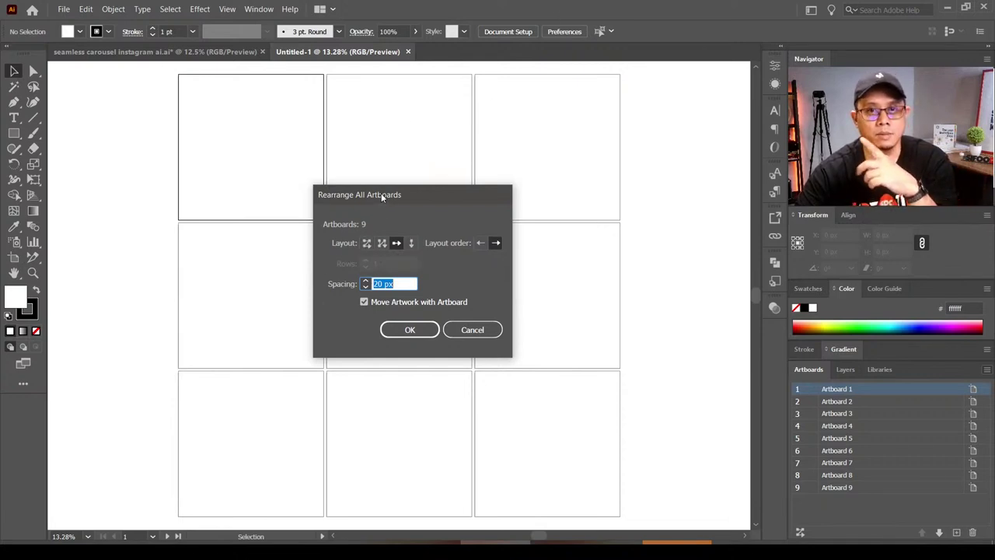
mouse_move(381, 198)
left_mouse_down()
mouse_move(419, 184)
mouse_move(378, 202)
left_mouse_up()
left_click_drag(424, 177, 397, 201)
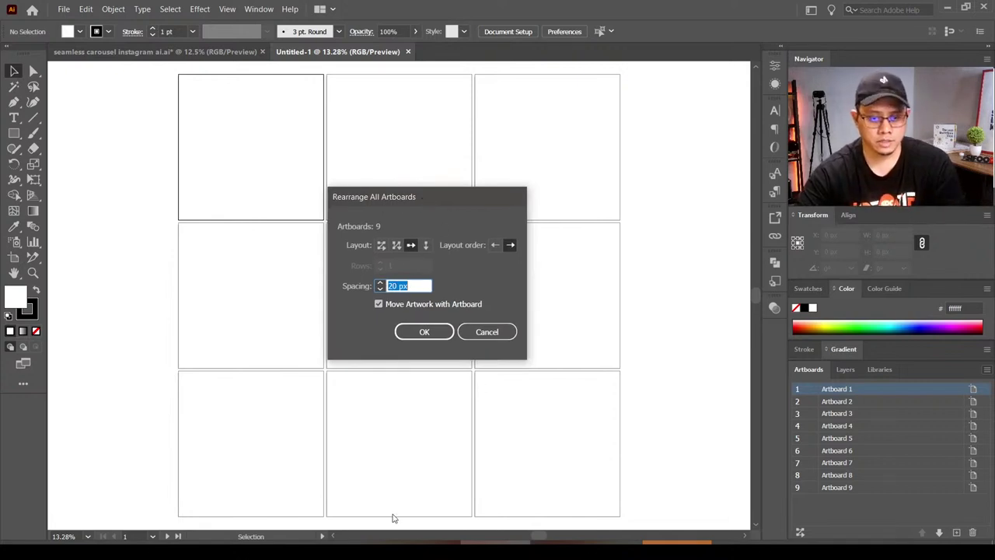
left_click_drag(422, 198, 418, 219)
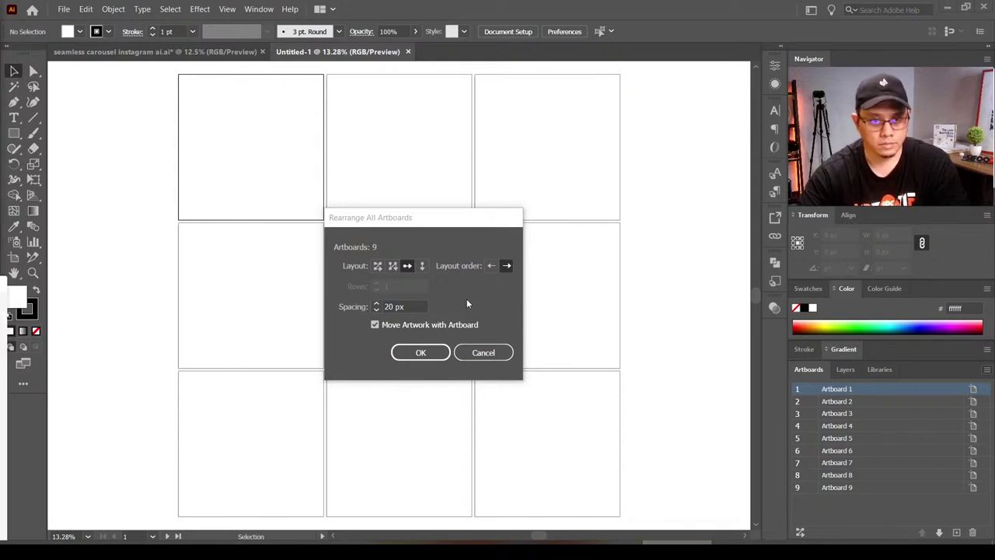
left_click(408, 229)
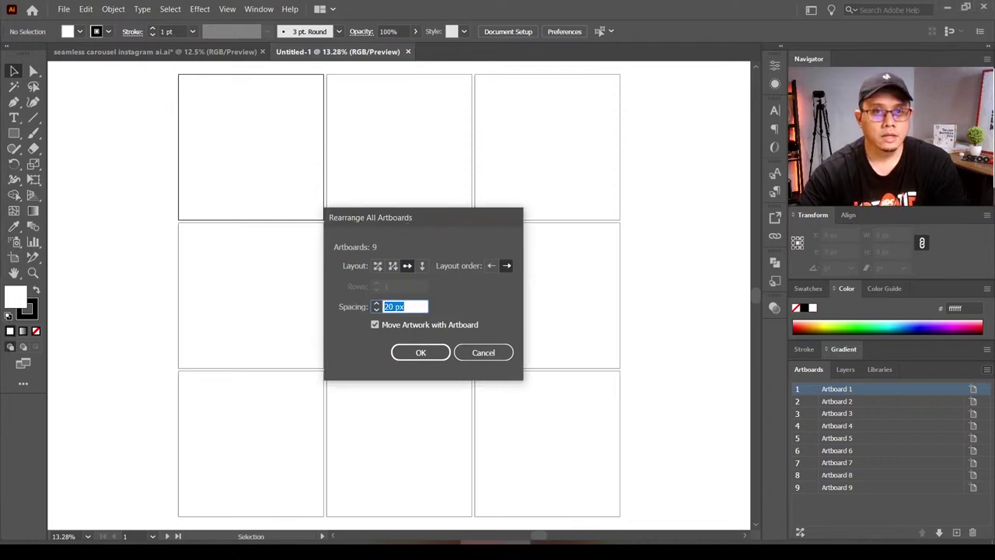
left_click_drag(398, 214, 388, 213)
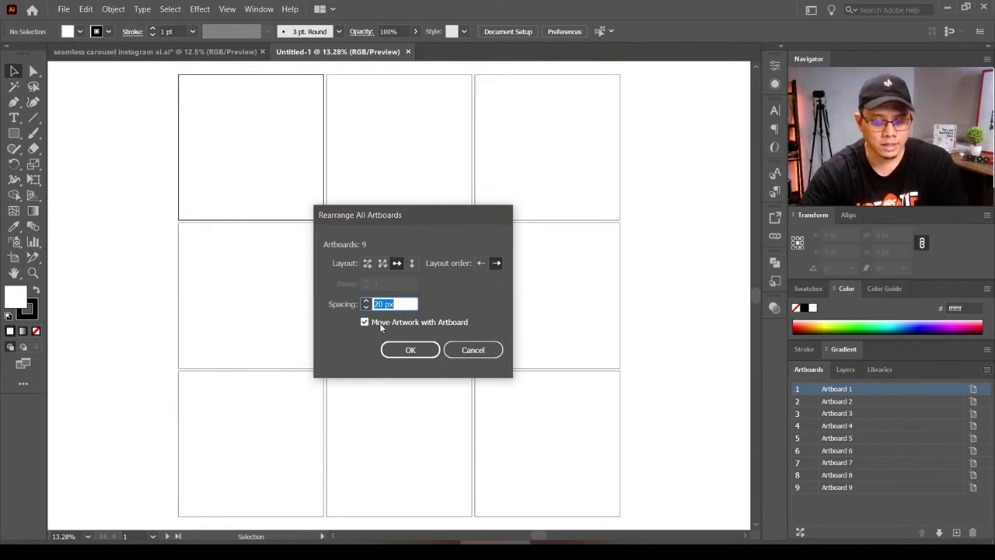
type("0")
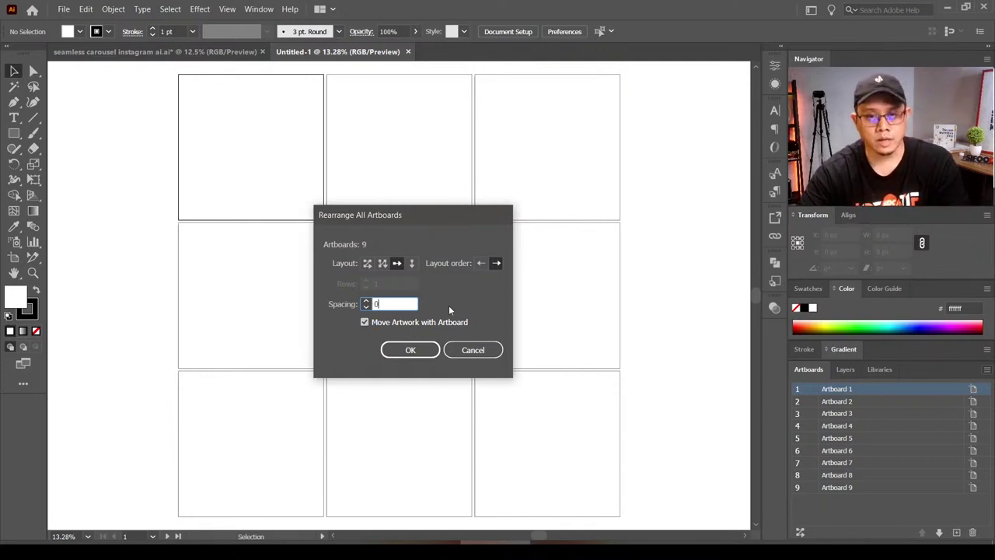
left_click_drag(432, 211, 441, 206)
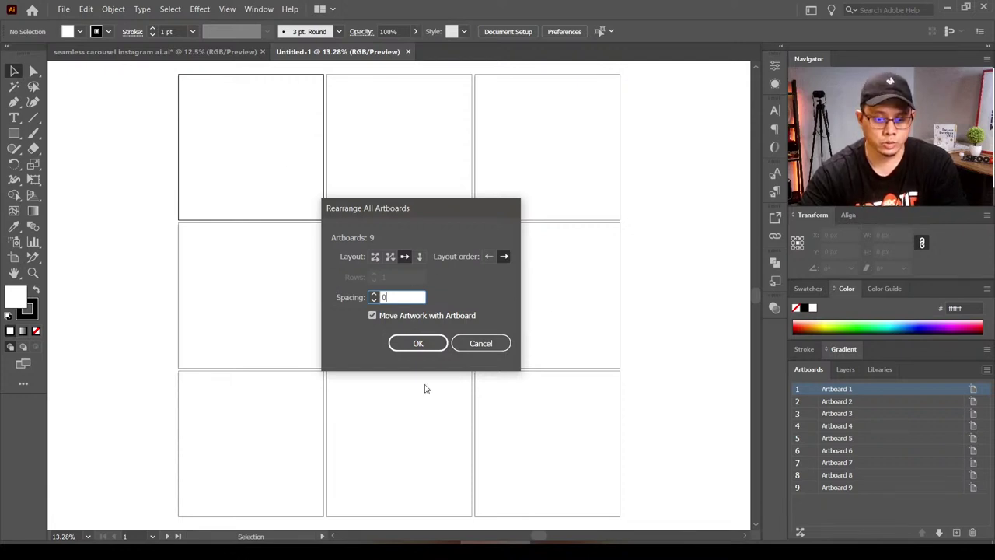
left_click(420, 345)
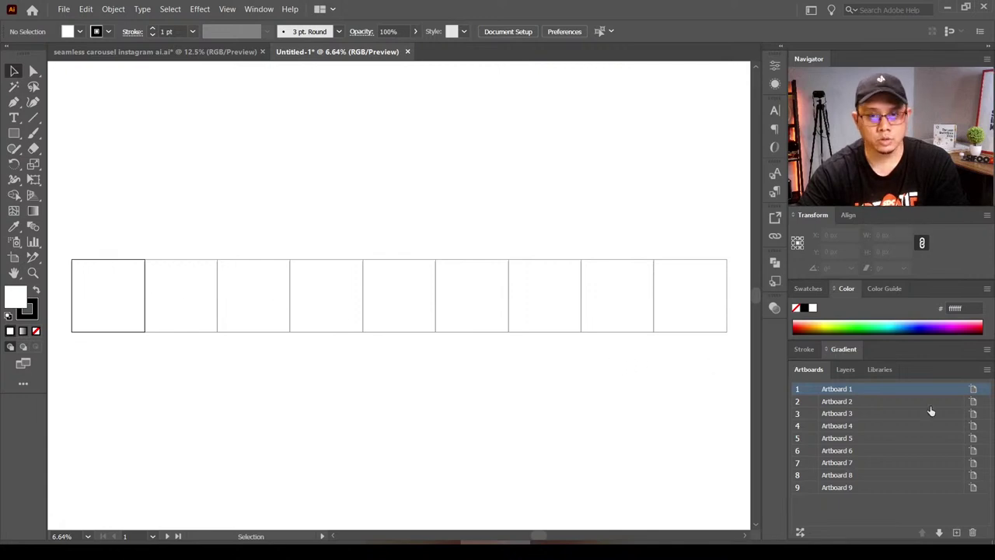
left_click(987, 369)
left_click(914, 458)
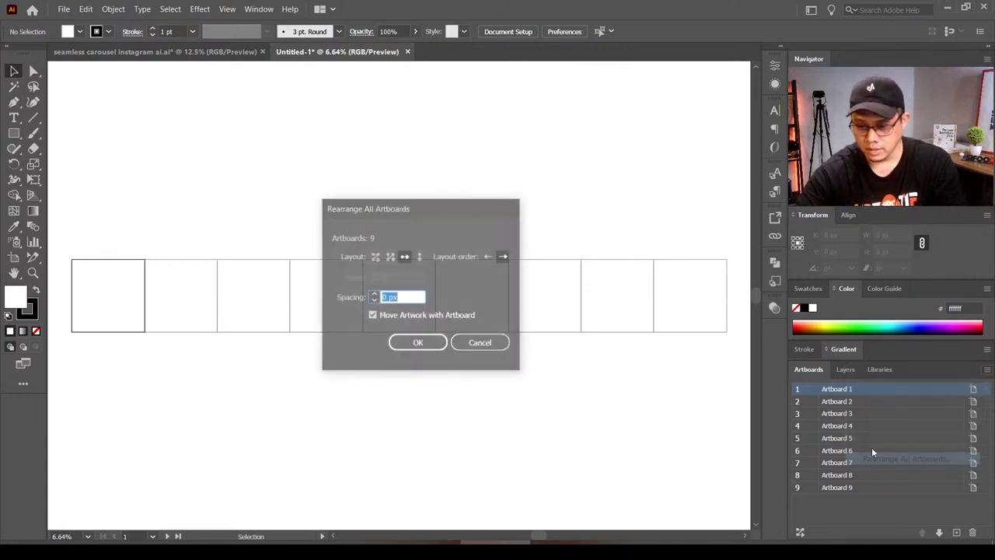
left_click_drag(411, 209, 423, 193)
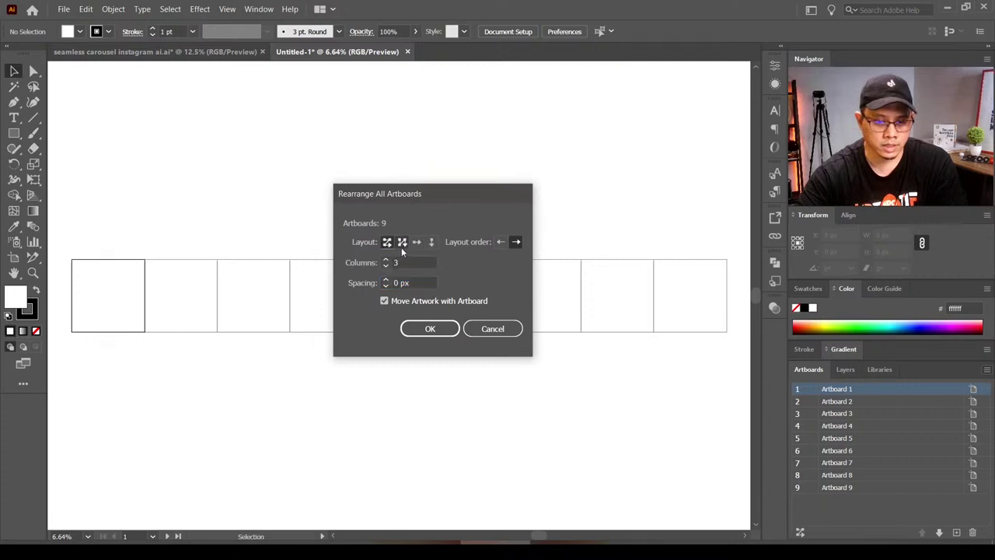
left_click(402, 242)
left_click(387, 241)
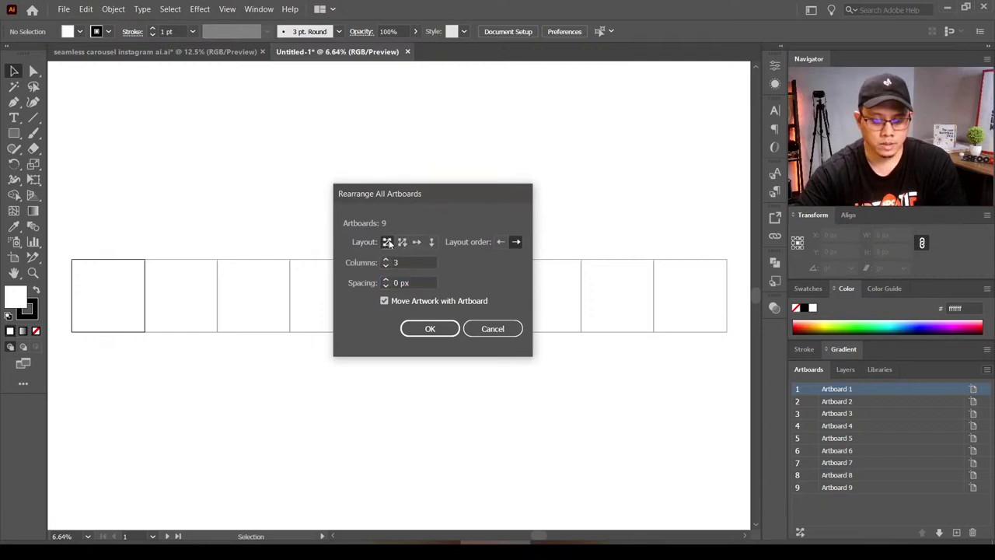
left_click(402, 242)
left_click(414, 243)
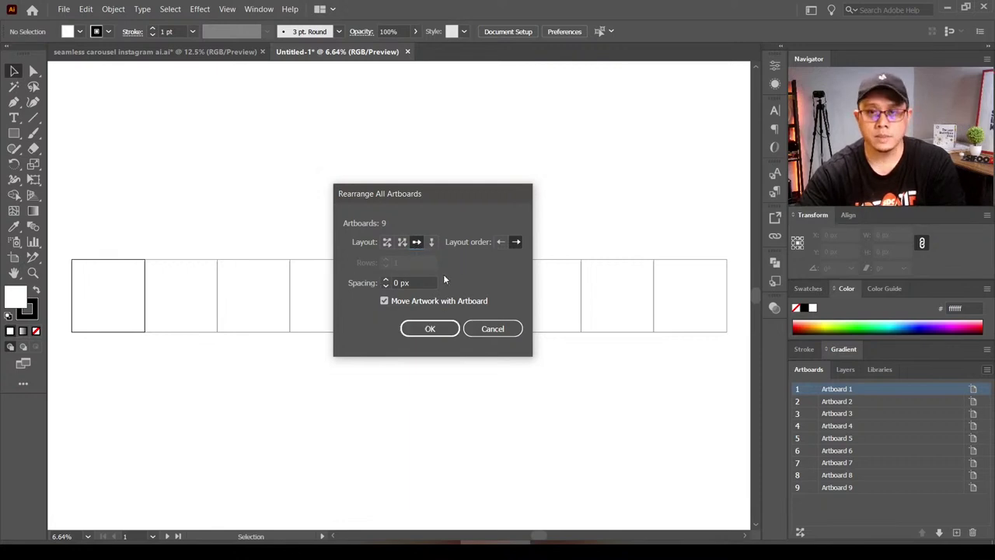
left_click(432, 329)
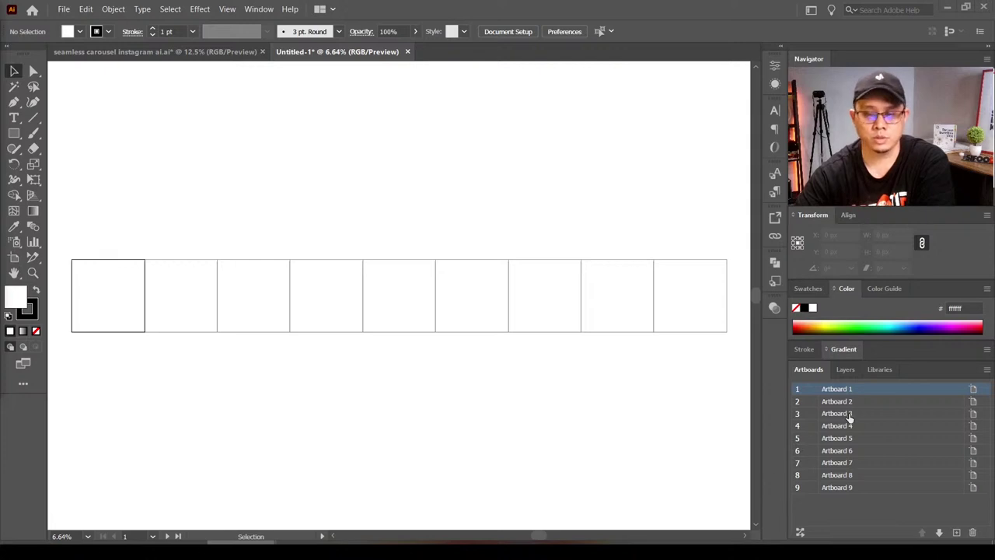
Step: Rename Artboard 1 to 'ai carousel 01' and fit all nine artboards in the window
double_click(840, 389)
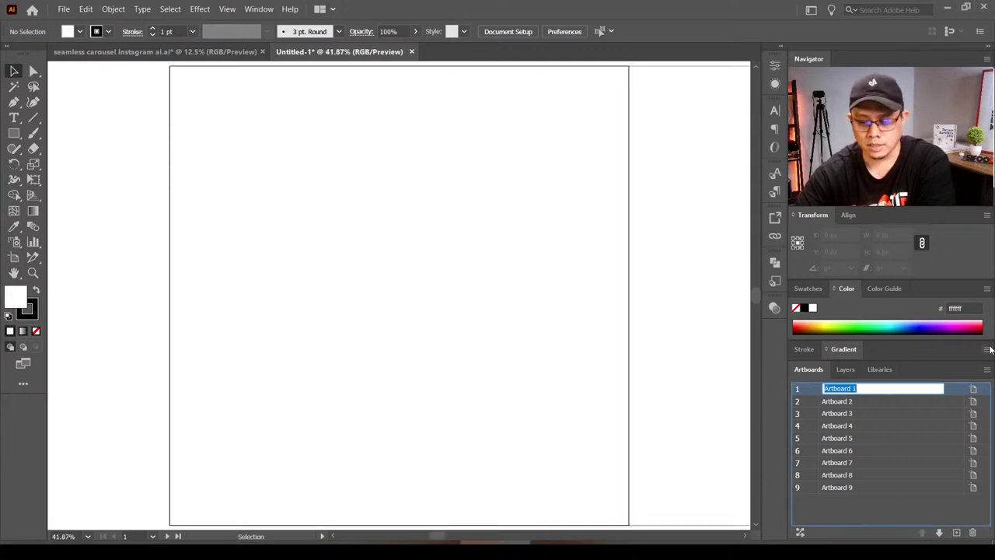
type("ai")
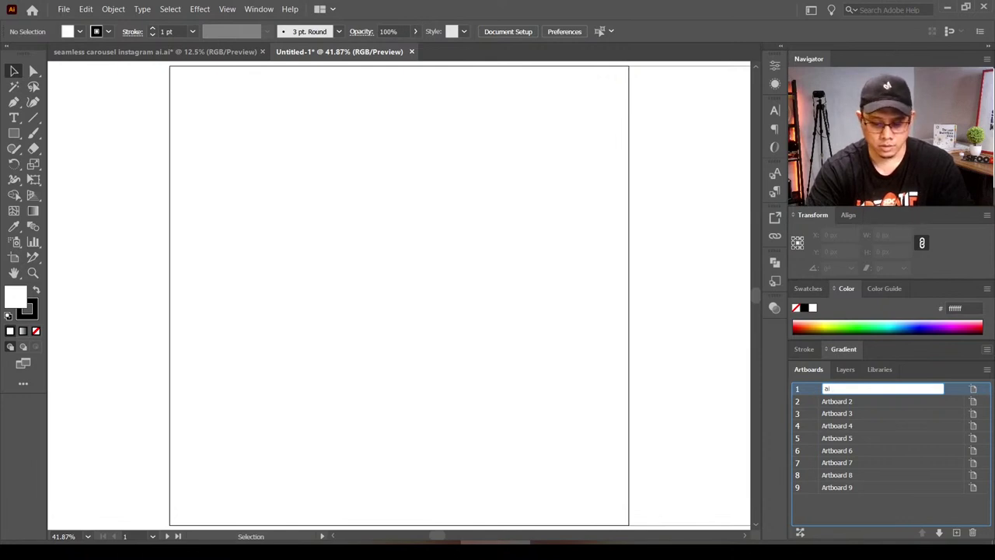
type(" carousel")
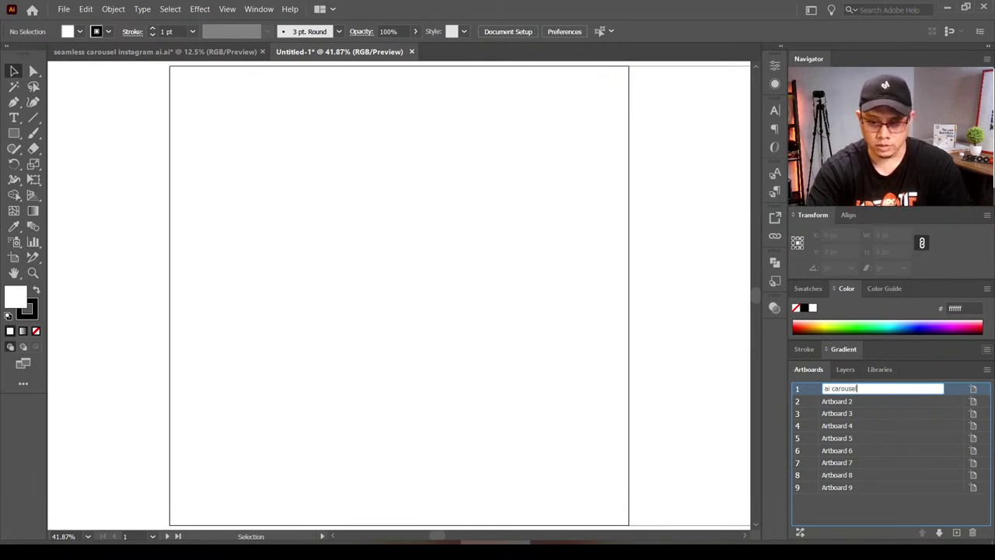
type(" 01")
key("Return")
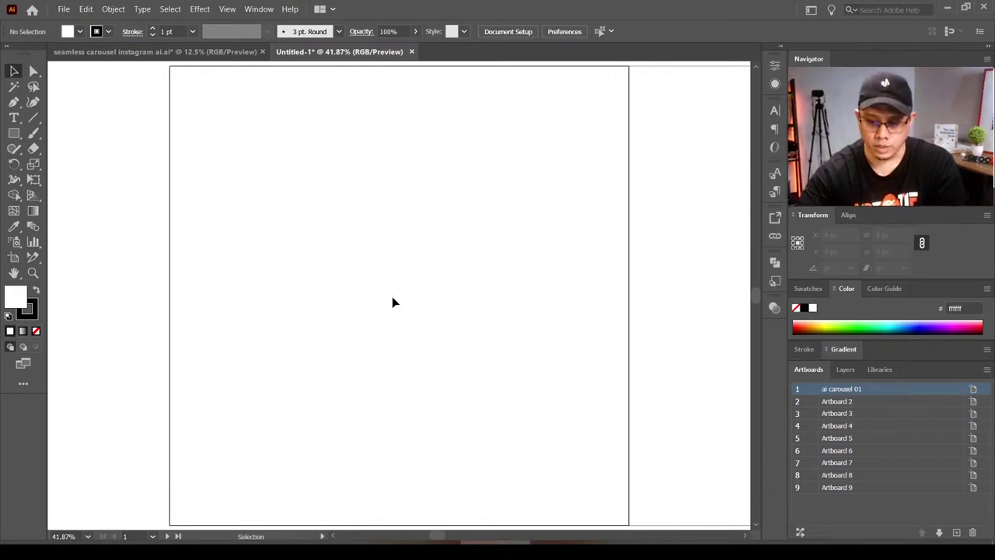
key("ctrl+alt+0")
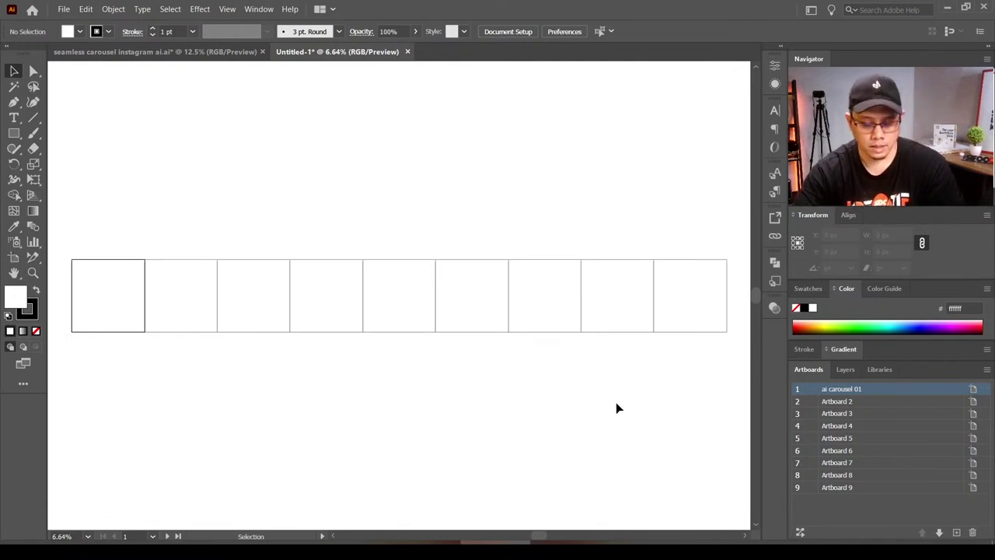
double_click(909, 394)
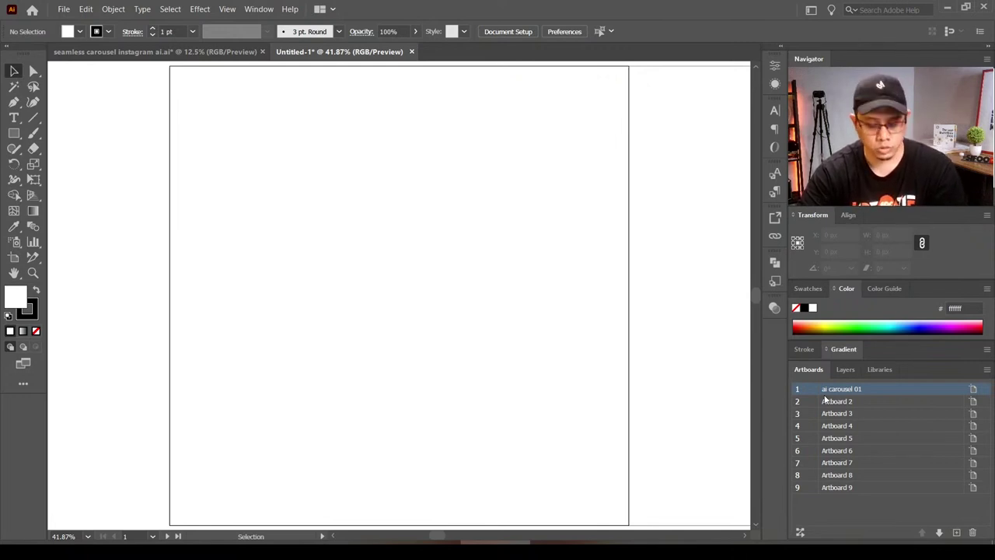
key("ctrl+alt+0")
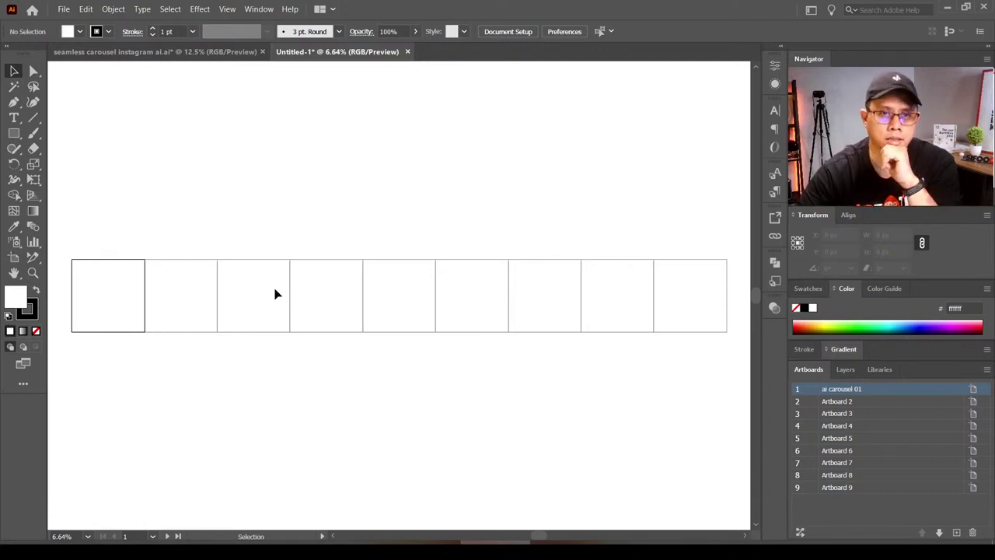
Step: Activate artboards 3, 2 and 1 in turn, then start a new nine-artboard 1080 px document
left_click(214, 272)
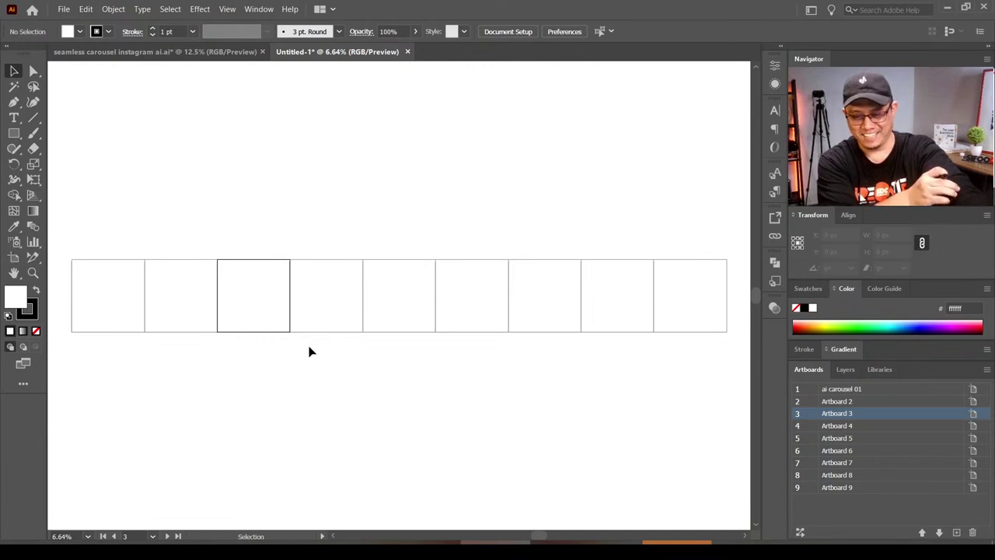
left_click(164, 288)
left_click(104, 290)
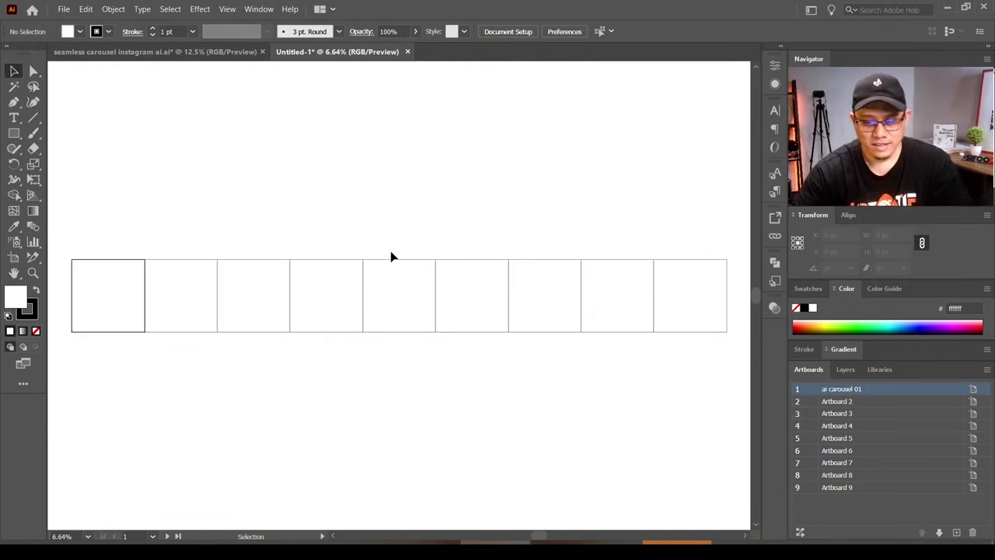
key("ctrl+n")
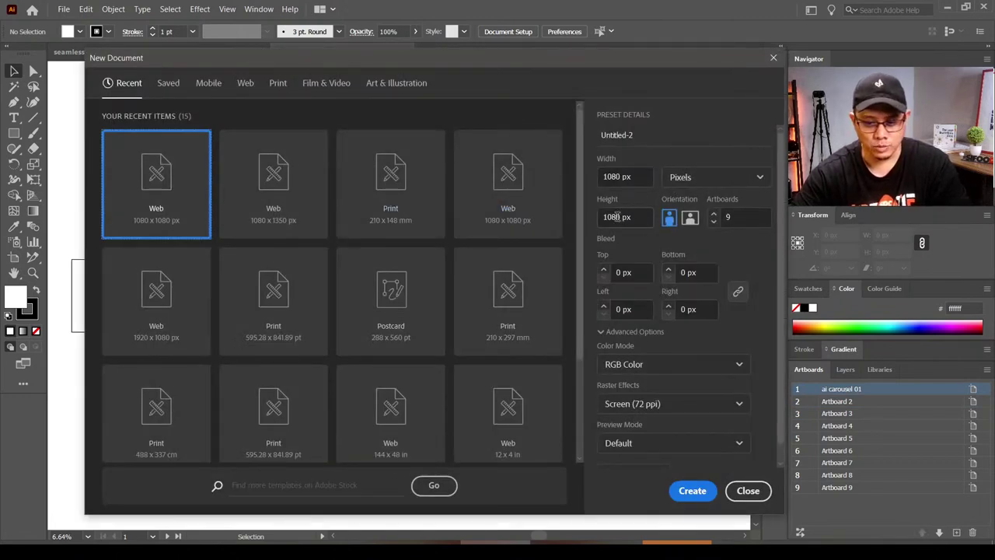
Step: Change the new document's height to 1350 px and create nine 1080 × 1350 px artboards
left_click(619, 181)
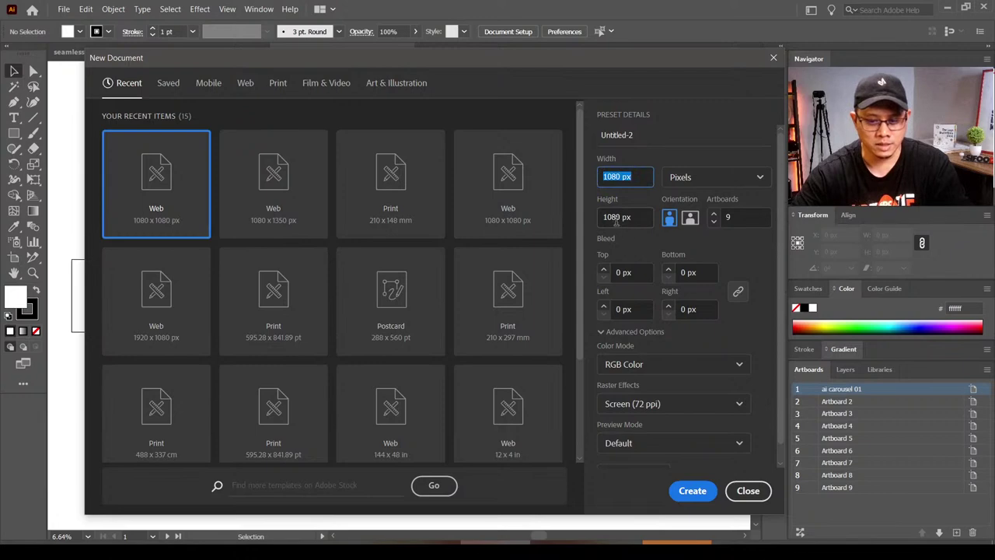
left_click(617, 217)
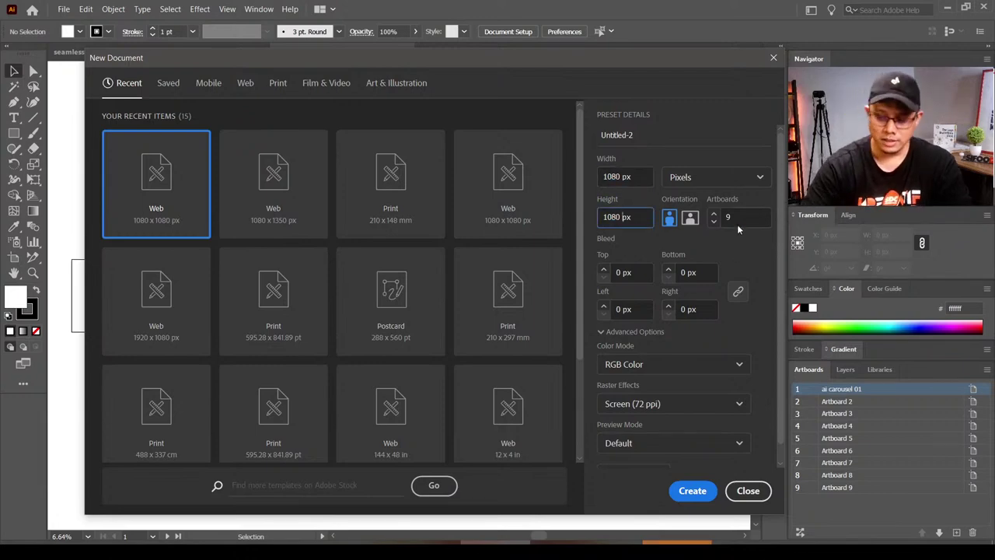
key("shift+Left")
key("shift+Left")
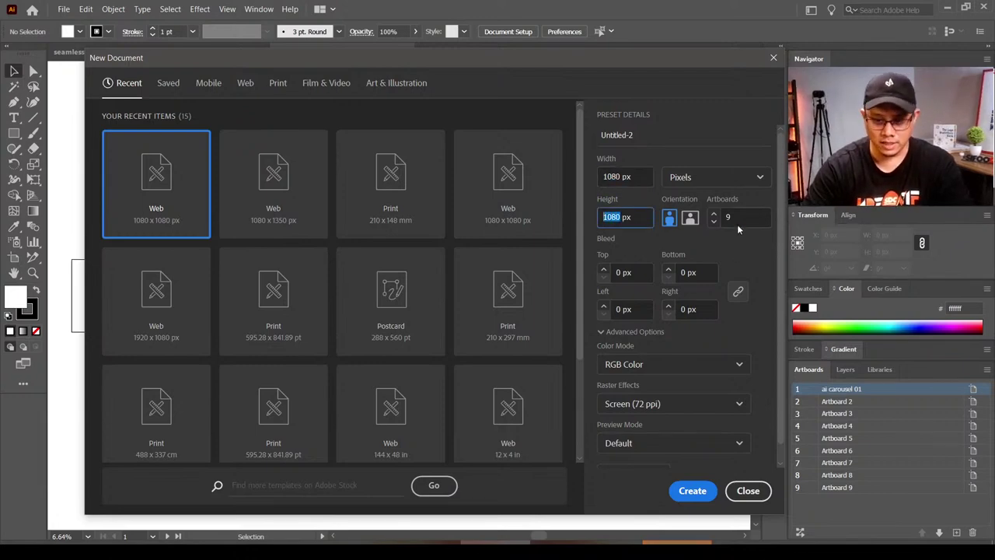
key("BackSpace")
key("BackSpace")
type("35")
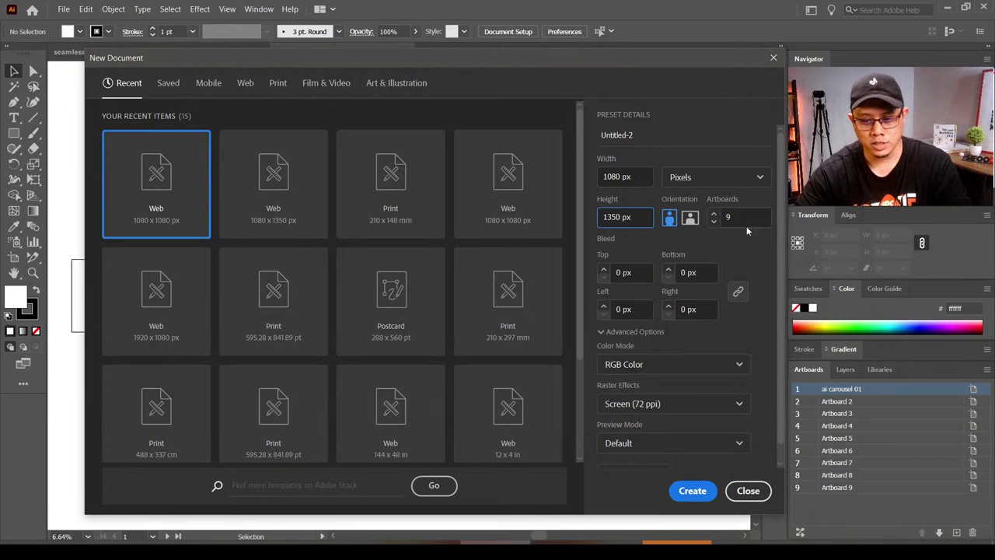
left_click(693, 491)
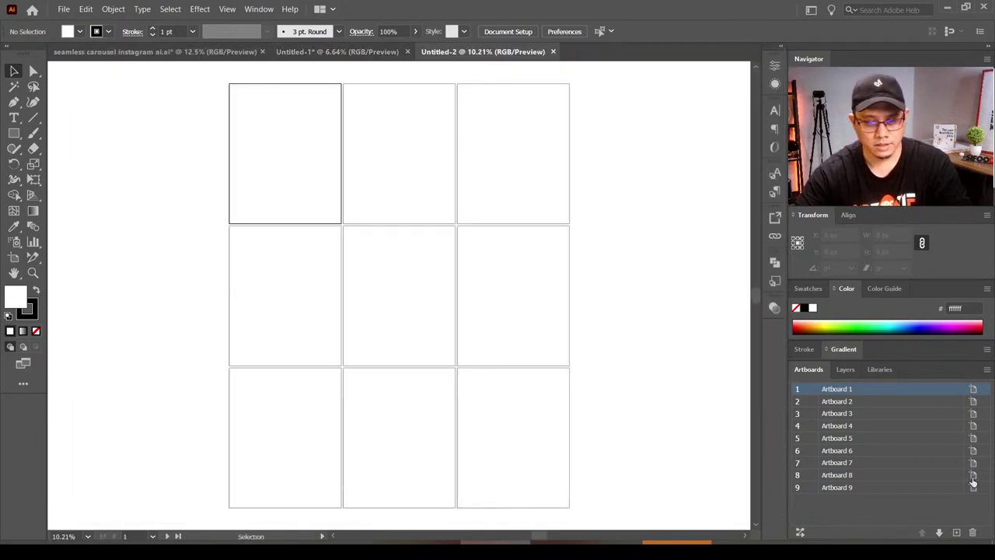
left_click(987, 369)
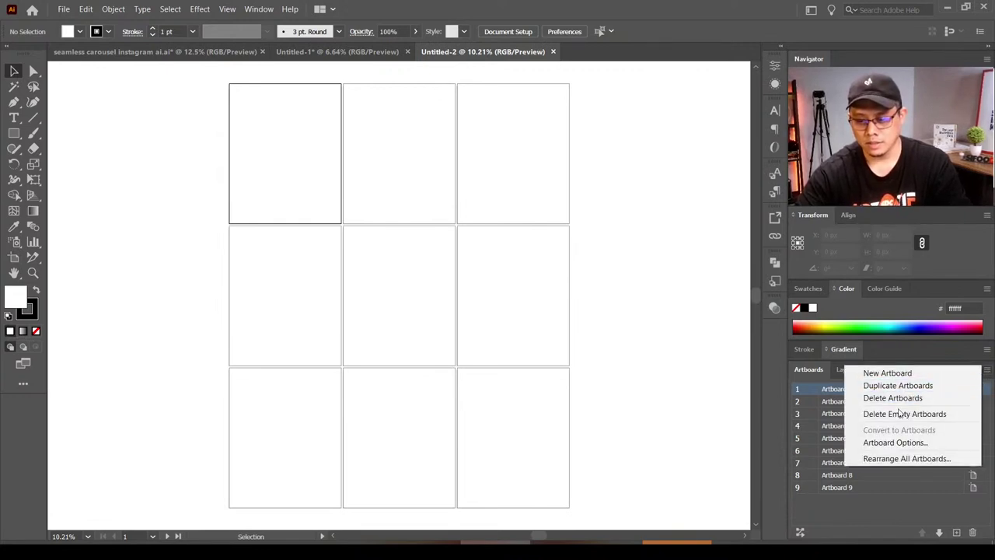
Step: Rearrange all nine artboards into a single row with 0 spacing
left_click(902, 458)
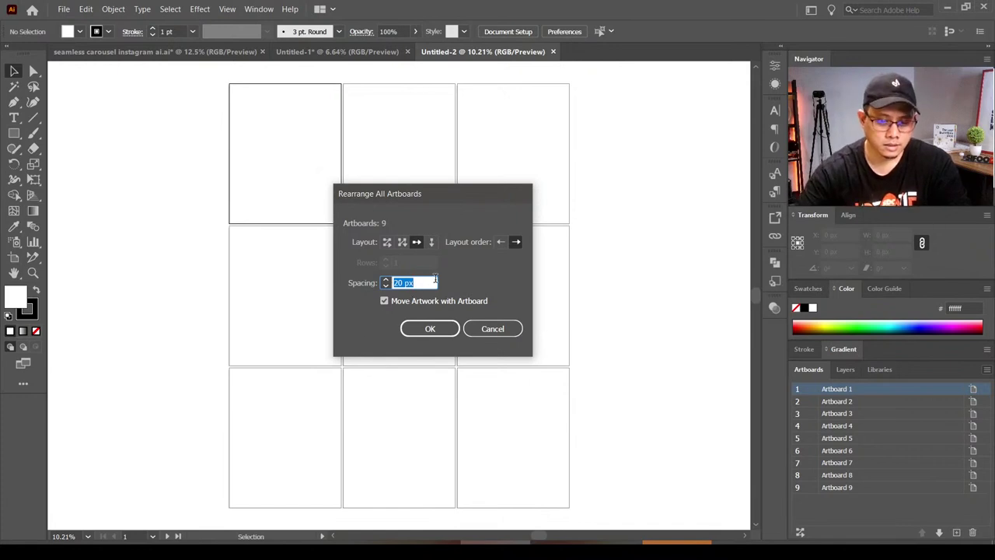
type("0")
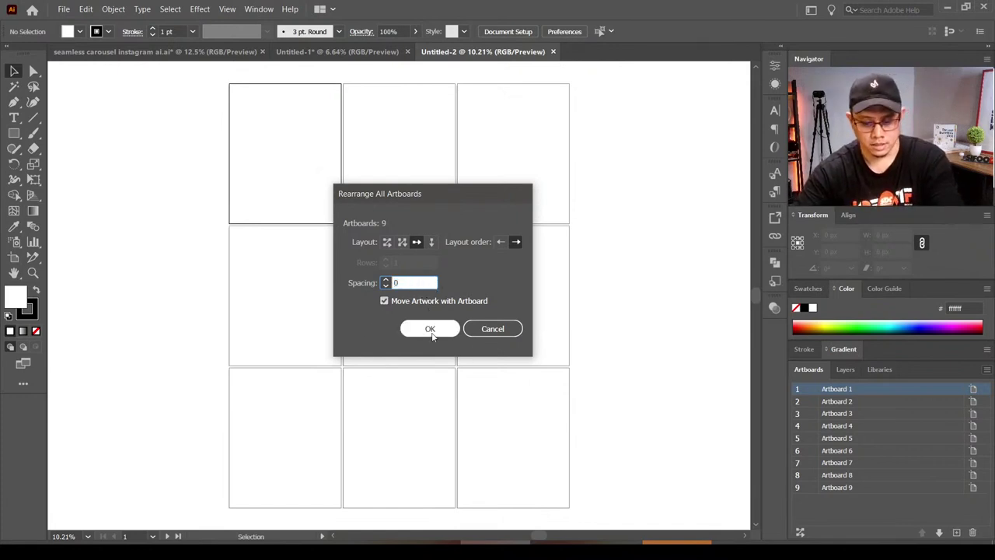
left_click(431, 330)
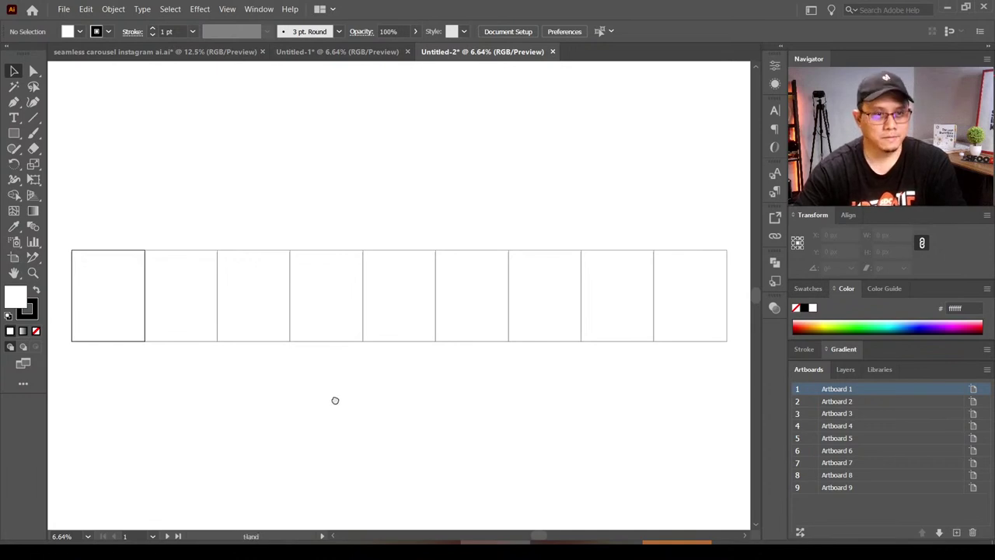
Step: Close the Untitled-1 document without saving its changes
left_click_drag(335, 400, 338, 349)
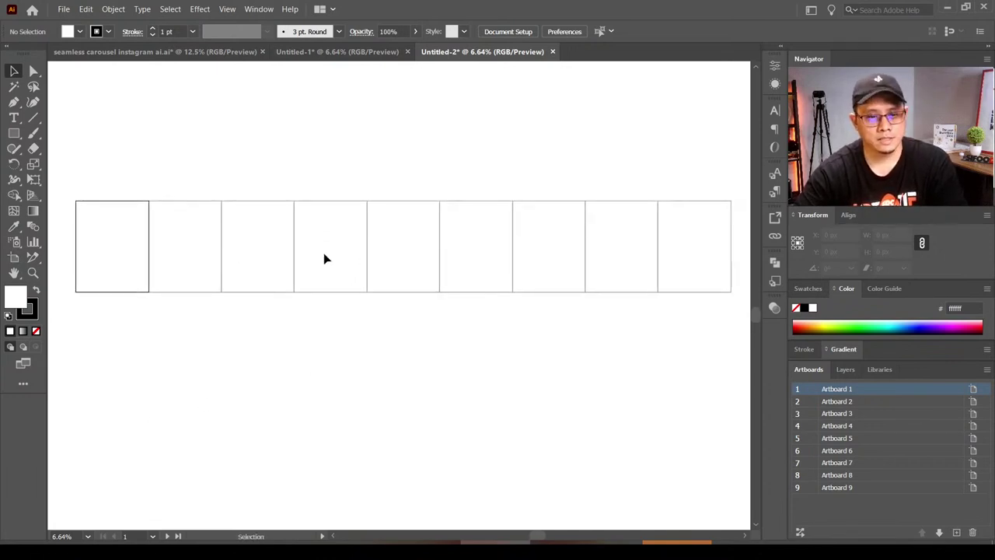
left_click(380, 51)
left_click(407, 52)
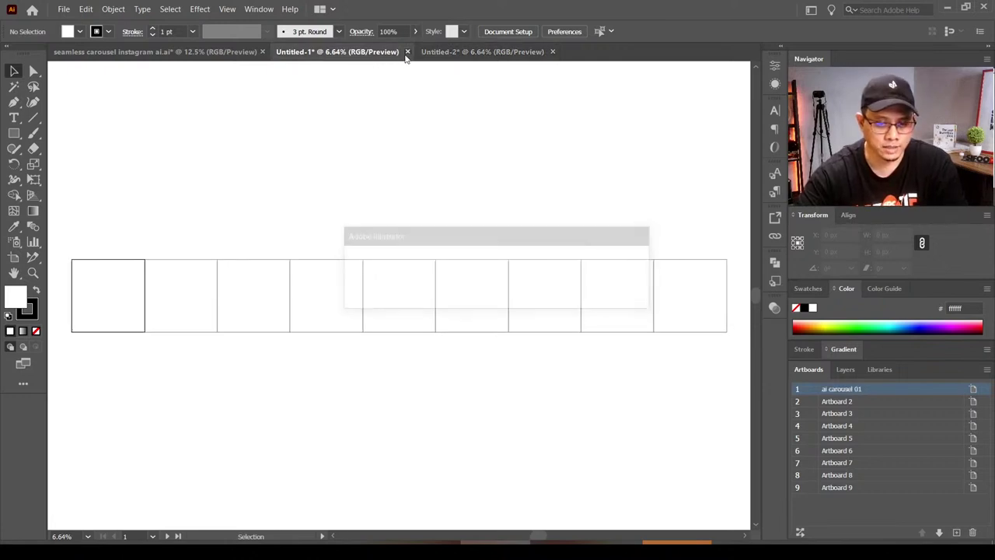
left_click(559, 294)
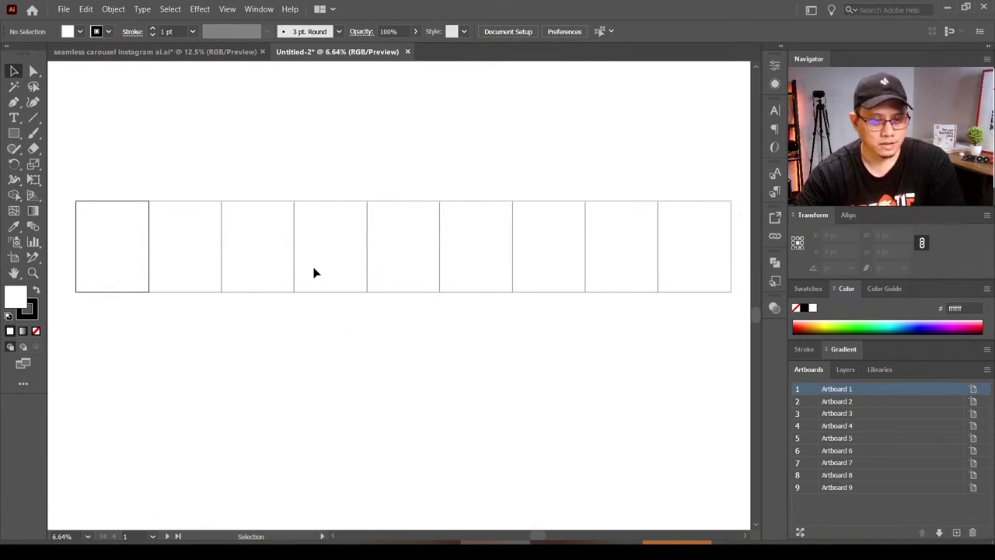
Step: Recentre the artboard row and turn on rulers with Ctrl+R
left_click_drag(314, 272, 309, 284)
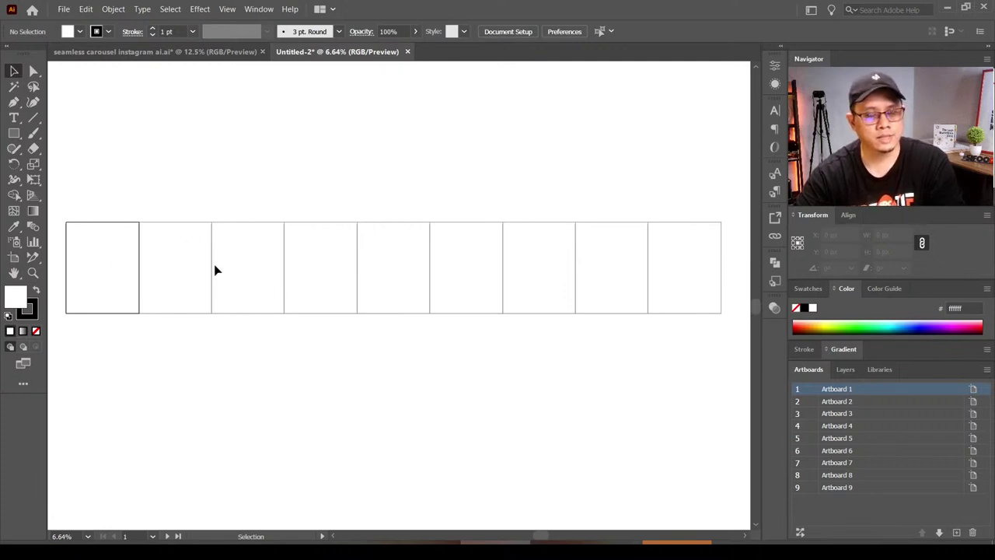
left_click_drag(254, 287, 262, 279)
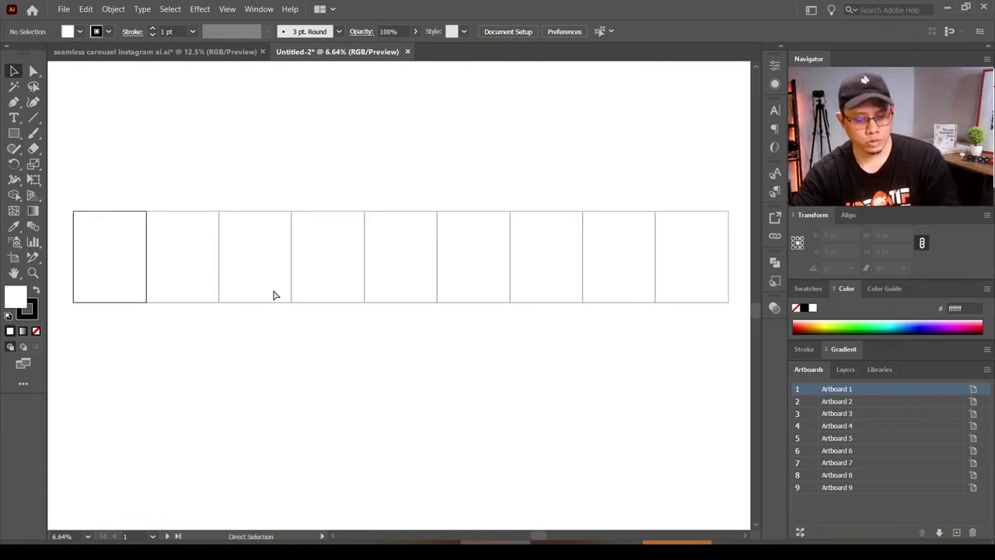
key("ctrl+r")
left_click(227, 9)
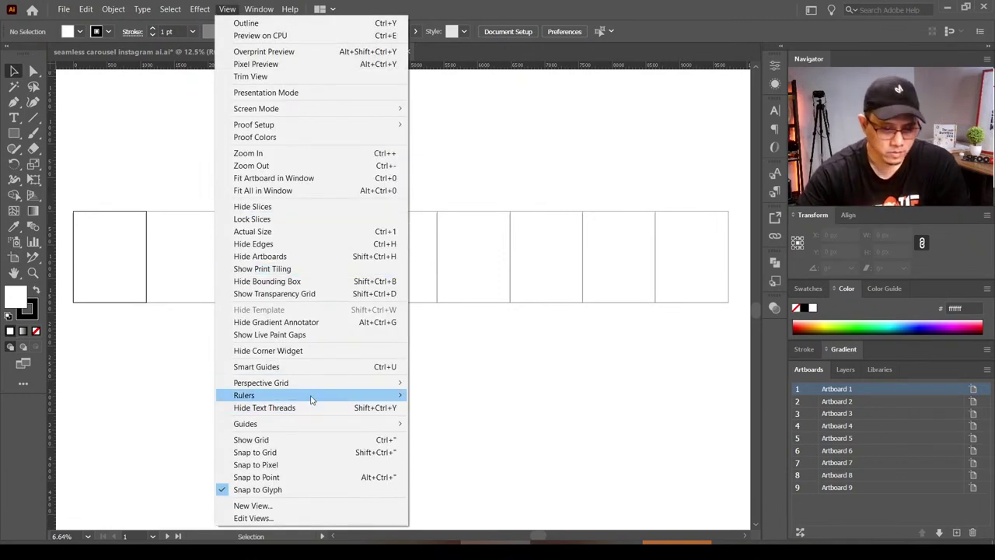
mouse_move(244, 395)
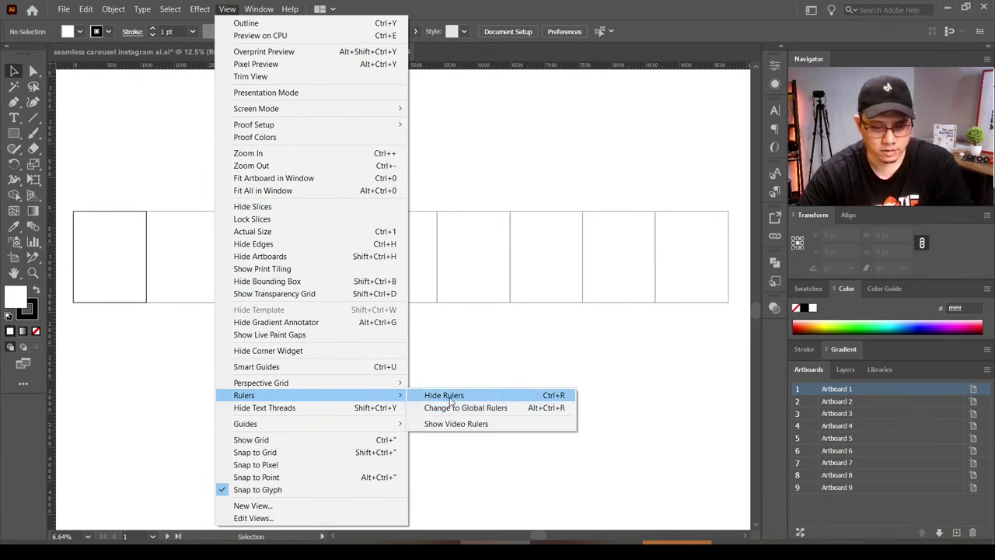
Step: Keep the rulers in pixels and drag a horizontal guide just above the artboard row
left_click(491, 171)
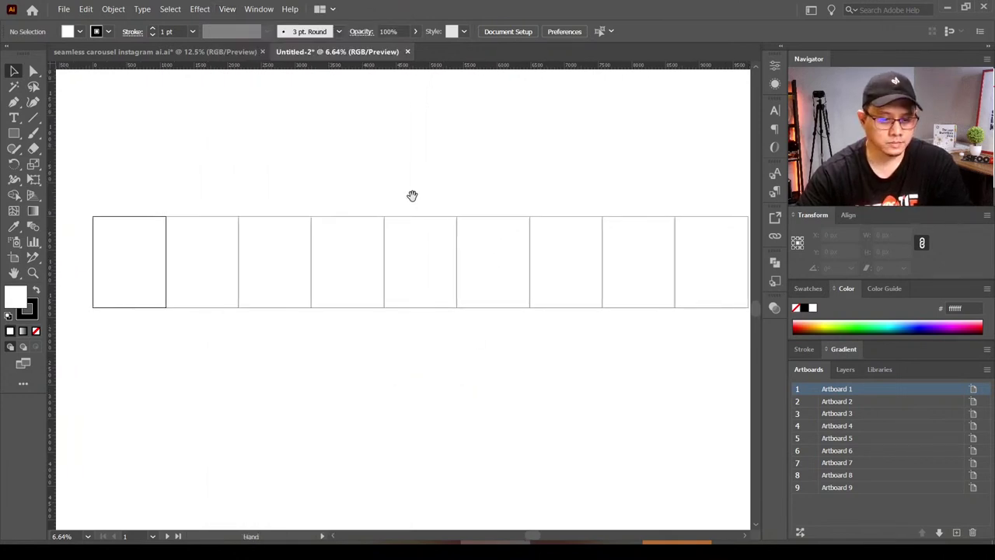
left_click_drag(391, 206, 410, 211)
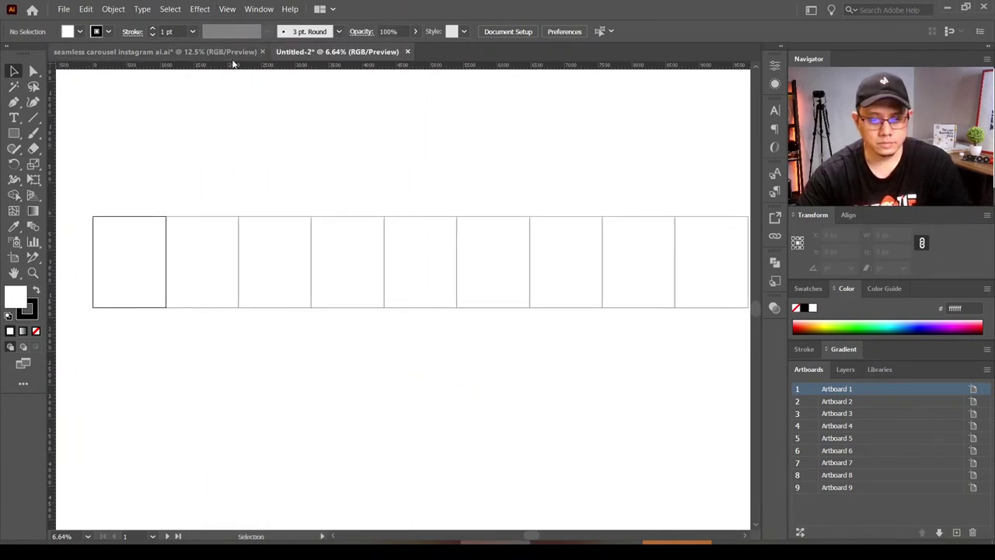
right_click(274, 69)
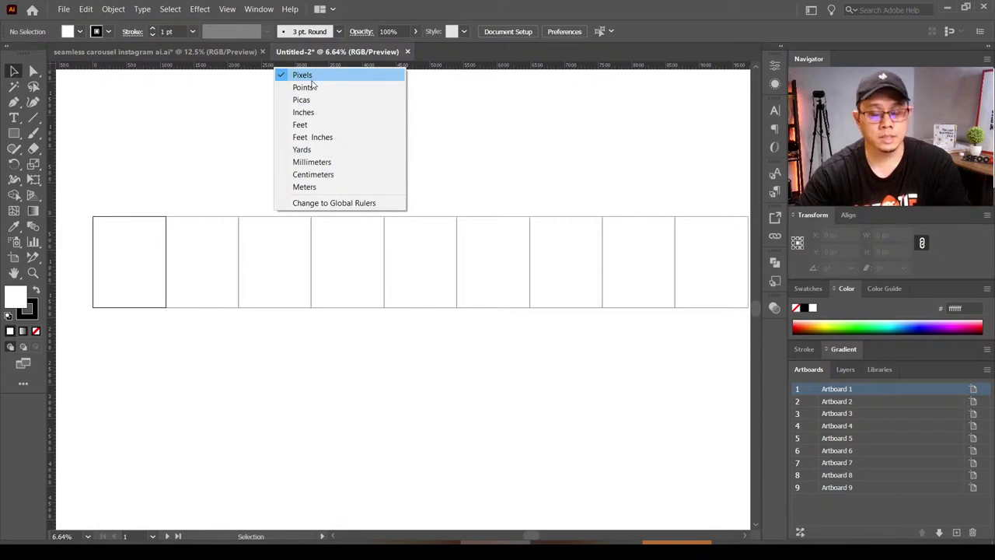
left_click(182, 116)
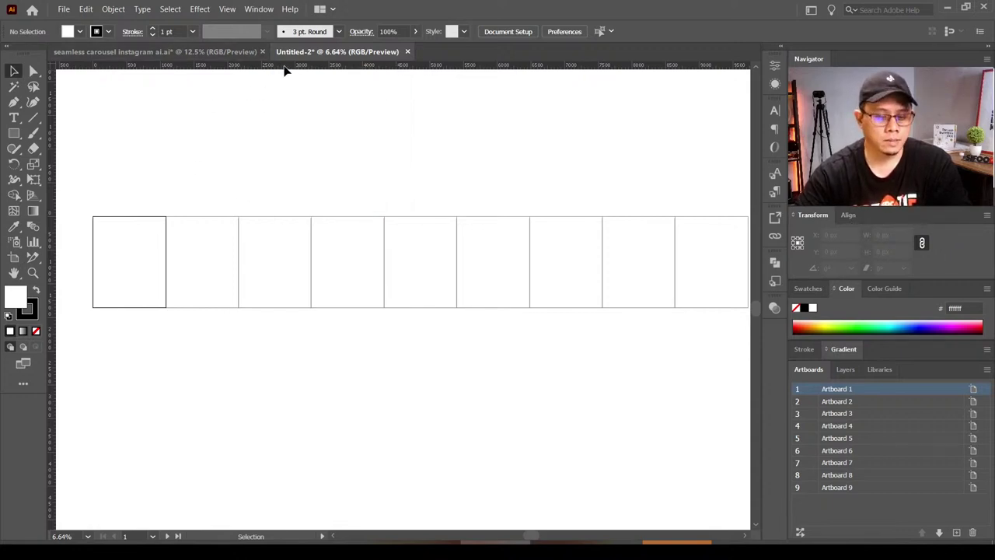
left_click_drag(282, 71, 251, 134)
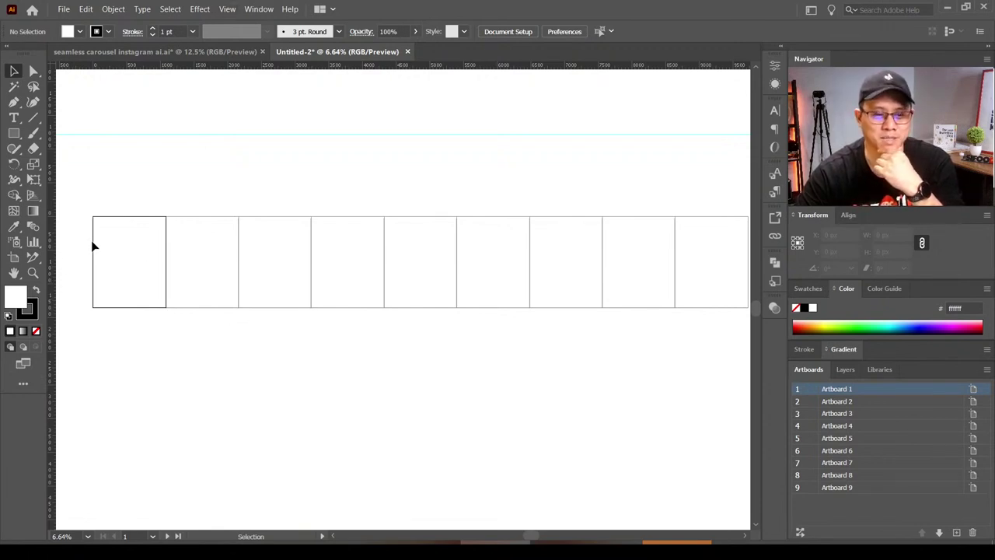
Step: Draw a 1080 × 1080 px square, move it onto Artboard 1 and align it to the top
left_click(14, 134)
left_click(177, 177)
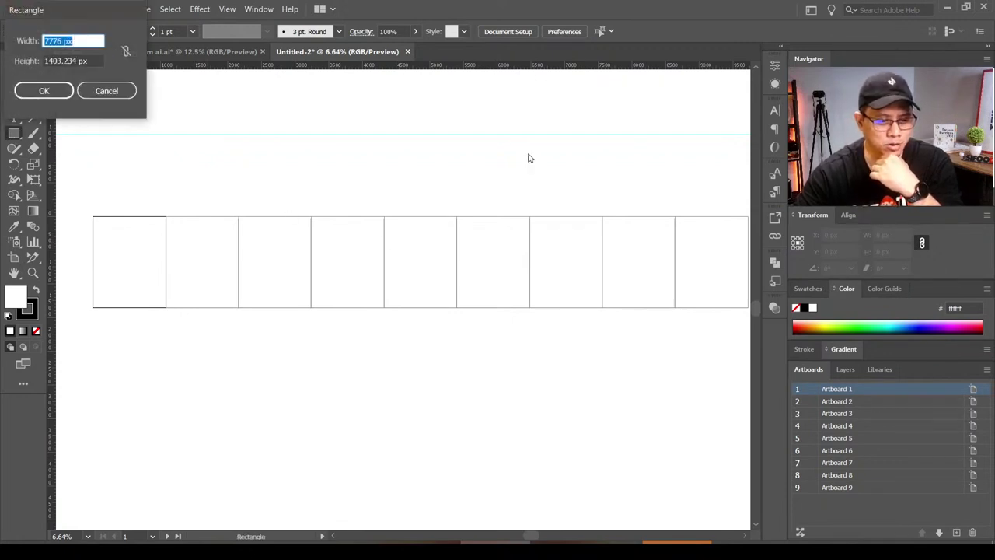
type("1080")
key("Tab")
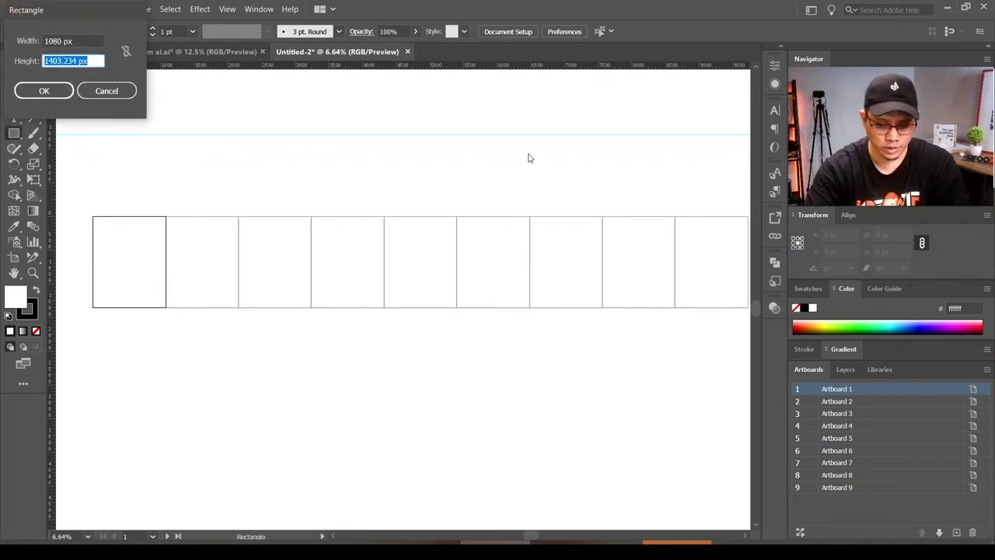
type("1080")
key("Return")
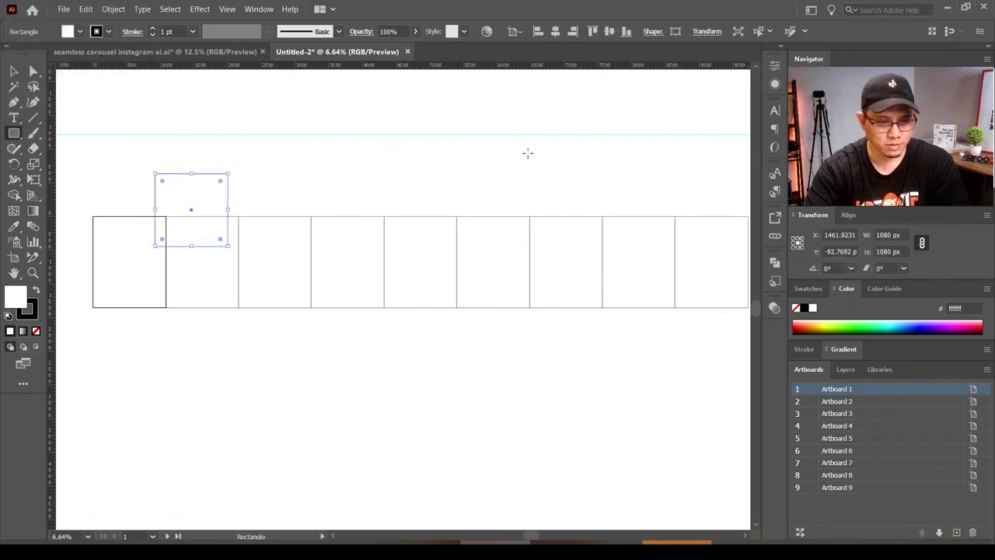
key("v")
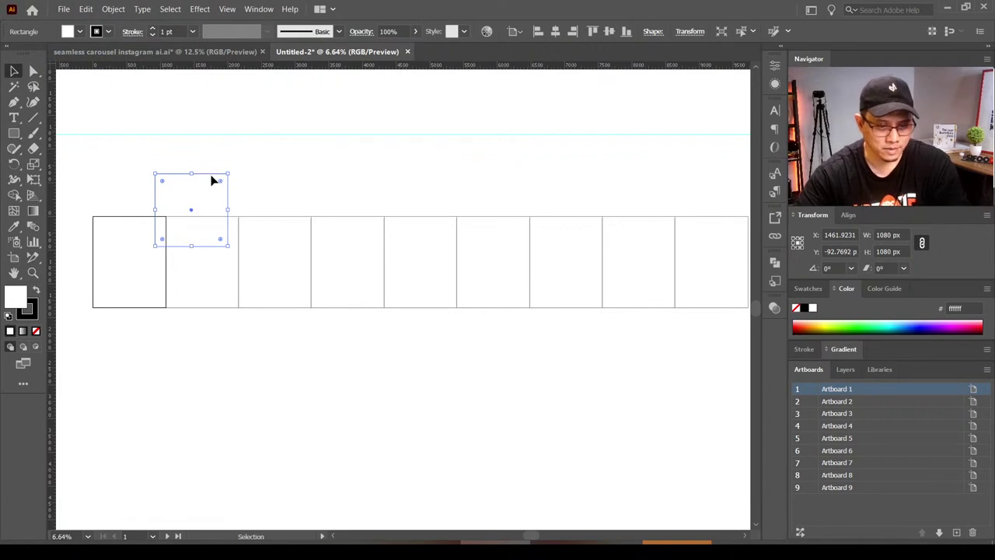
left_click_drag(212, 180, 150, 233)
left_click(600, 34)
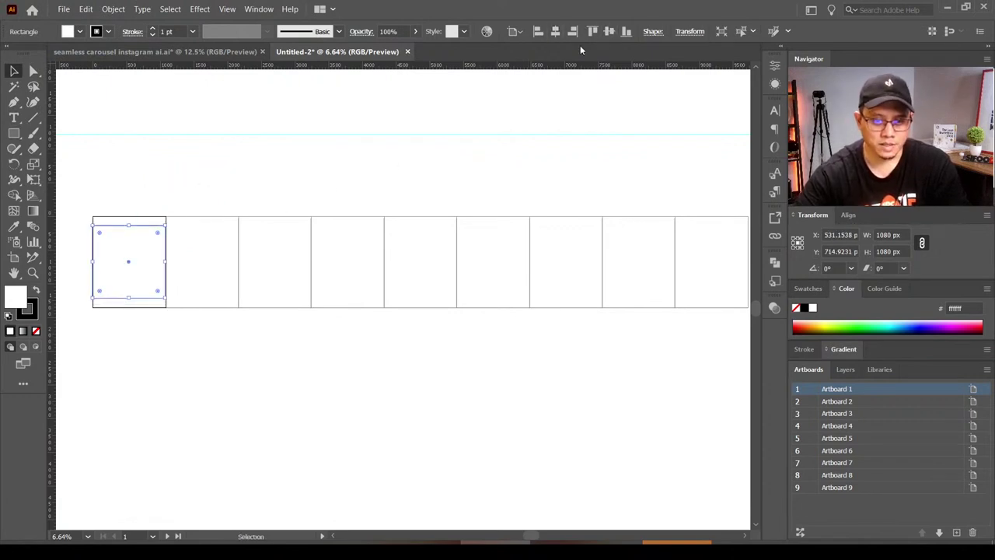
Step: Unlock the guides and delete the two old horizontal guides
right_click(261, 136)
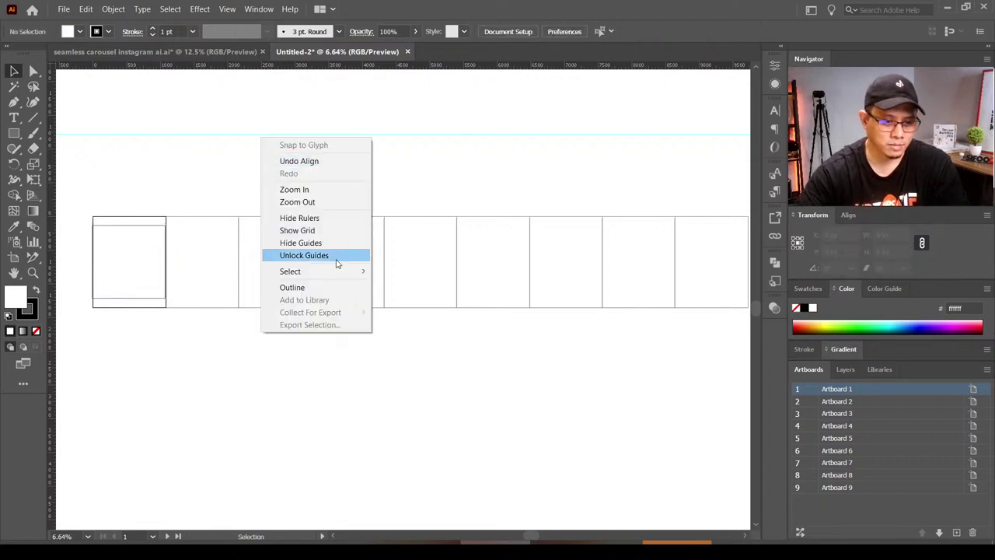
left_click(337, 257)
left_click(262, 136)
key("Delete")
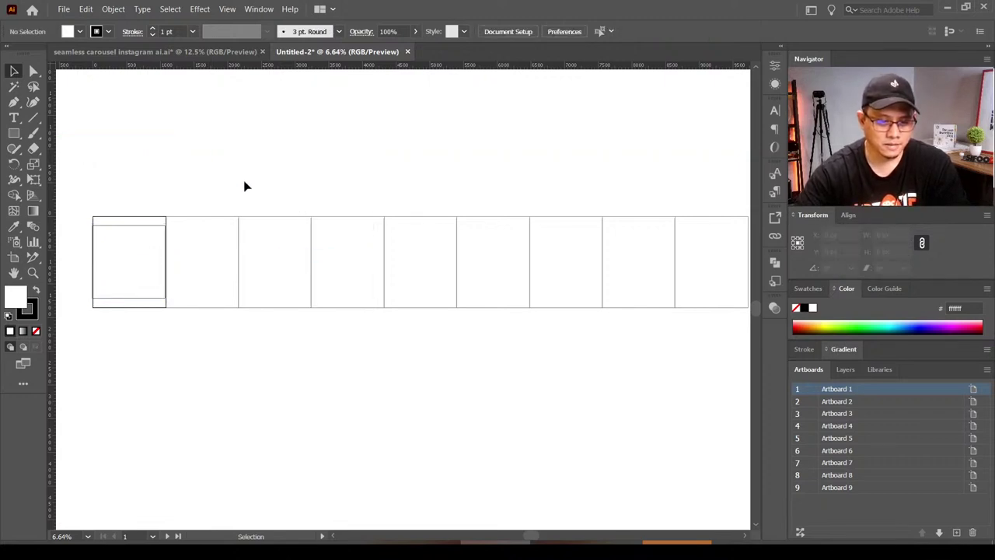
left_click(203, 227)
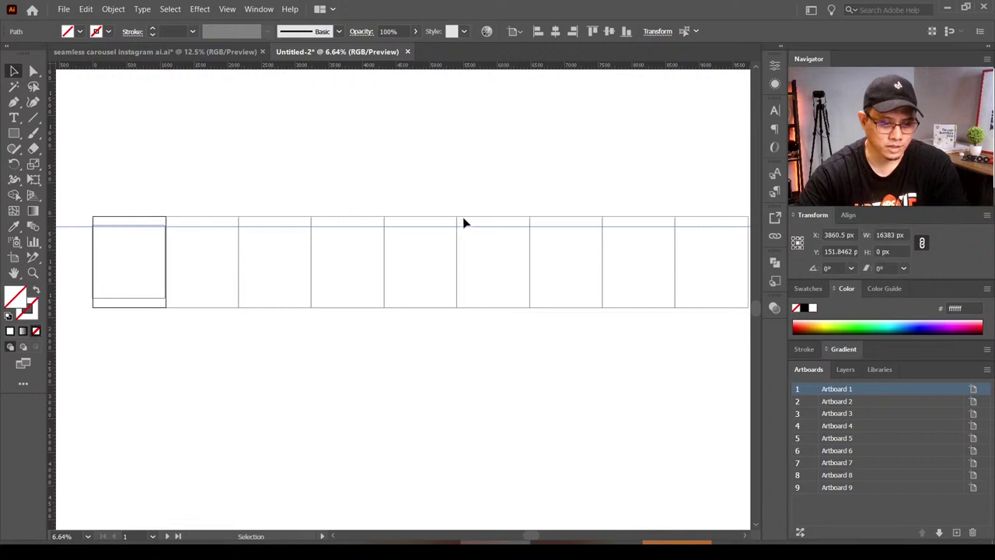
left_click(192, 309)
left_click(387, 319)
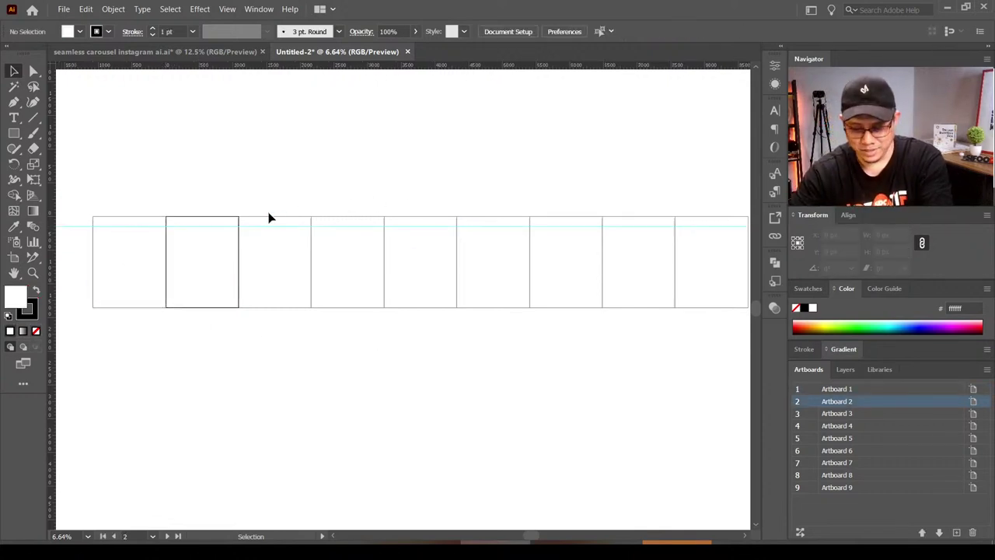
left_click(285, 231)
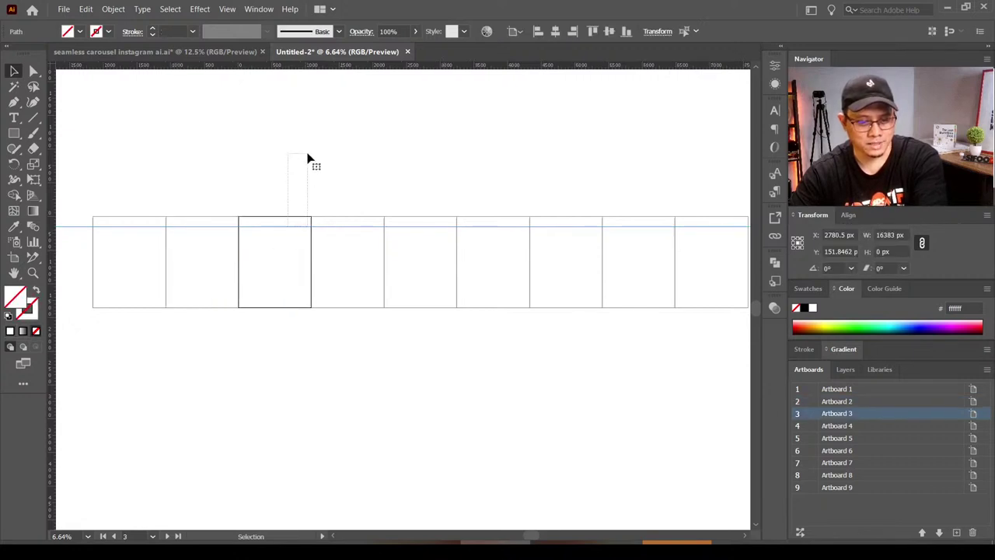
key("Delete")
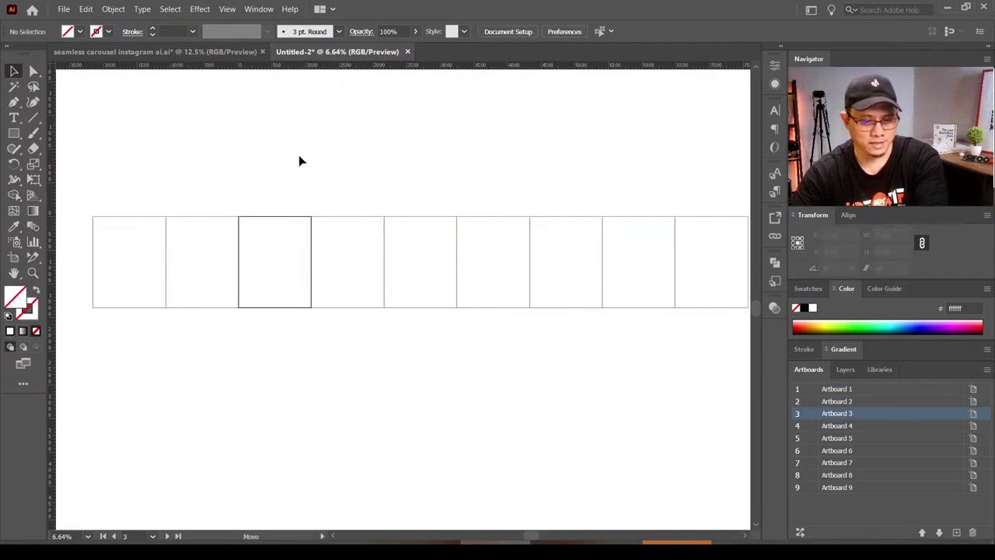
Step: Drag a new horizontal guide from the top ruler to just above the artboard row
left_click_drag(300, 66, 299, 156)
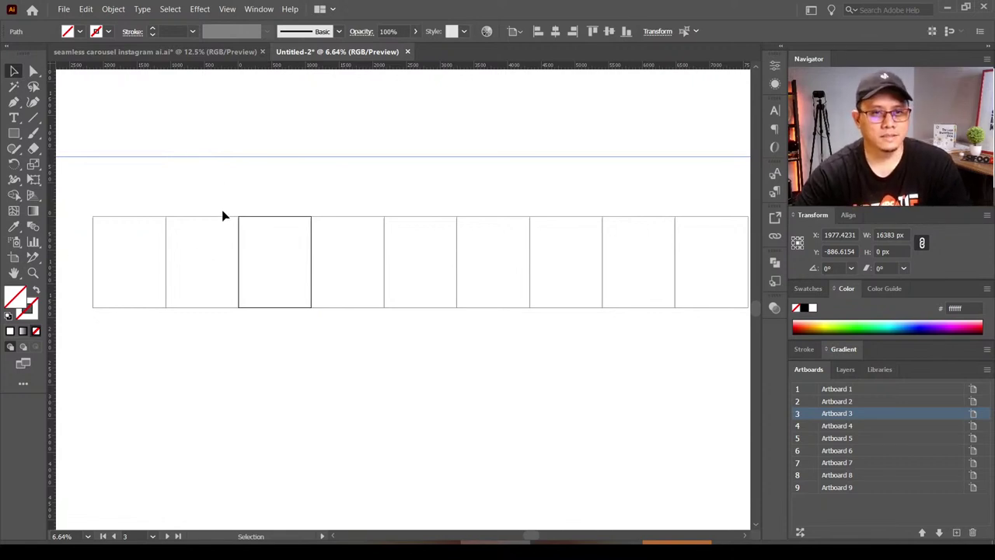
left_click(321, 130)
left_click(304, 157)
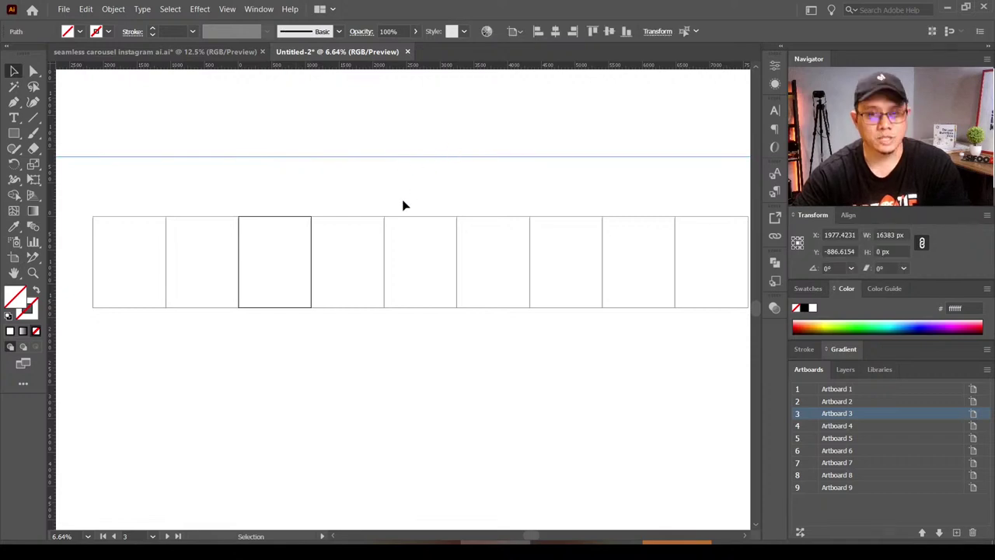
left_click(13, 118)
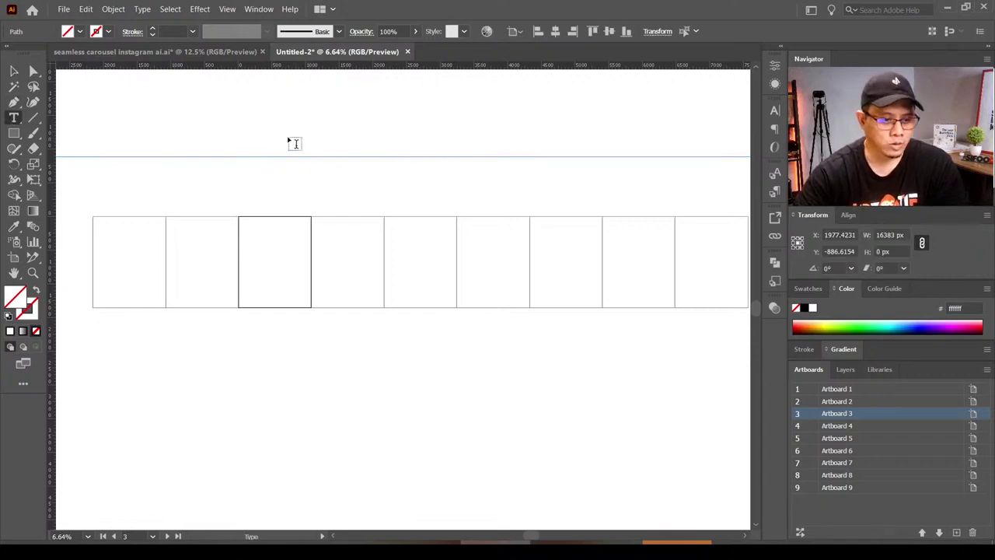
Step: Undo the placeholder text box, then remove the empty text object and the guide
left_click_drag(276, 114, 461, 150)
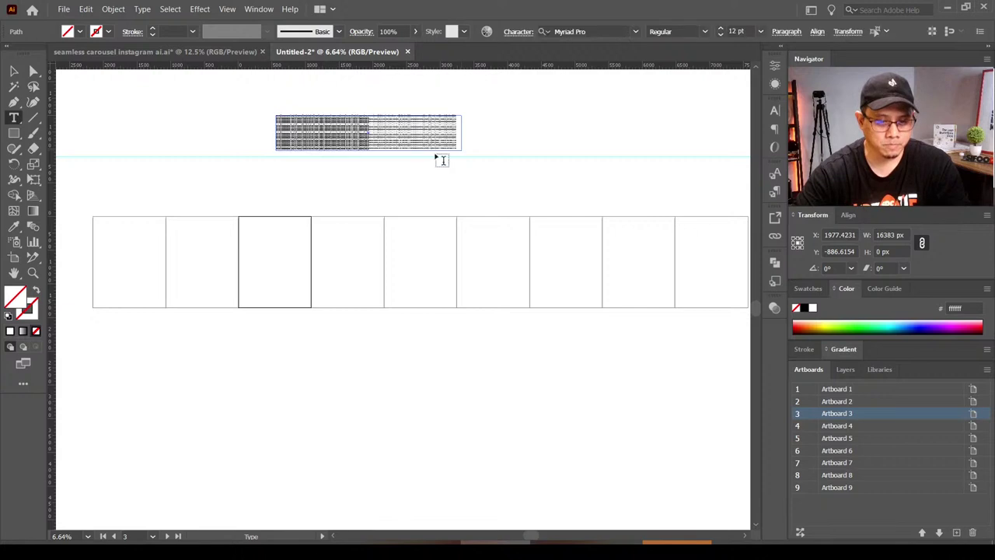
key("ctrl+z")
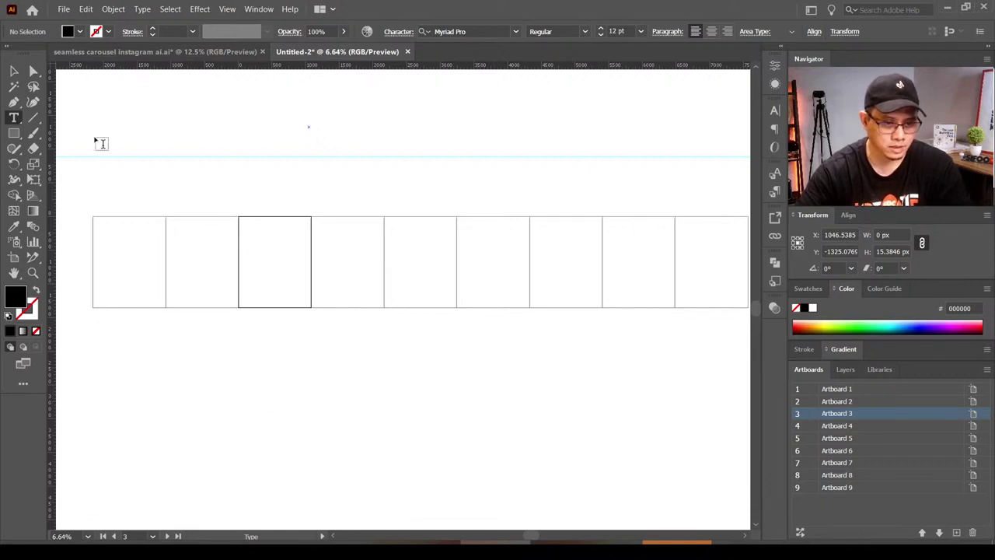
left_click(14, 71)
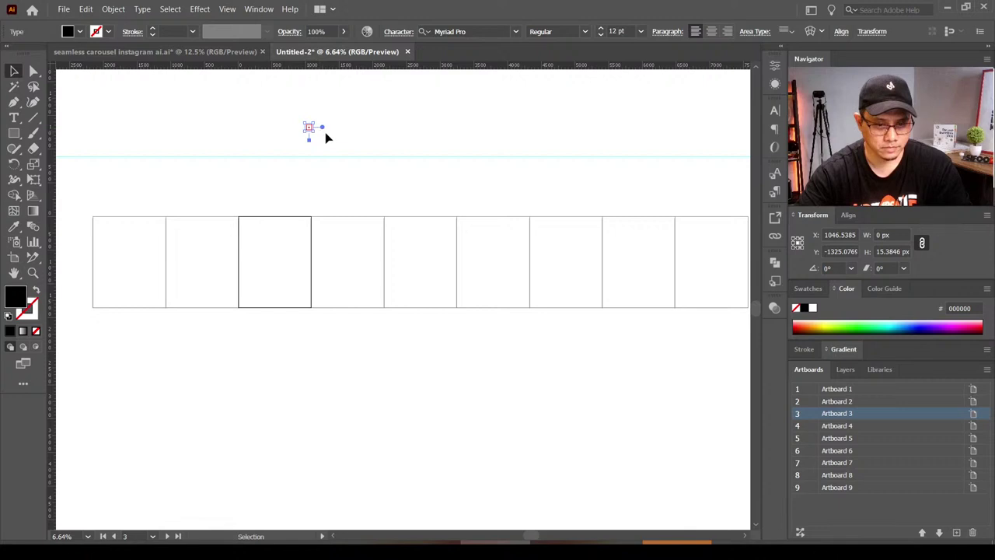
left_click(324, 142)
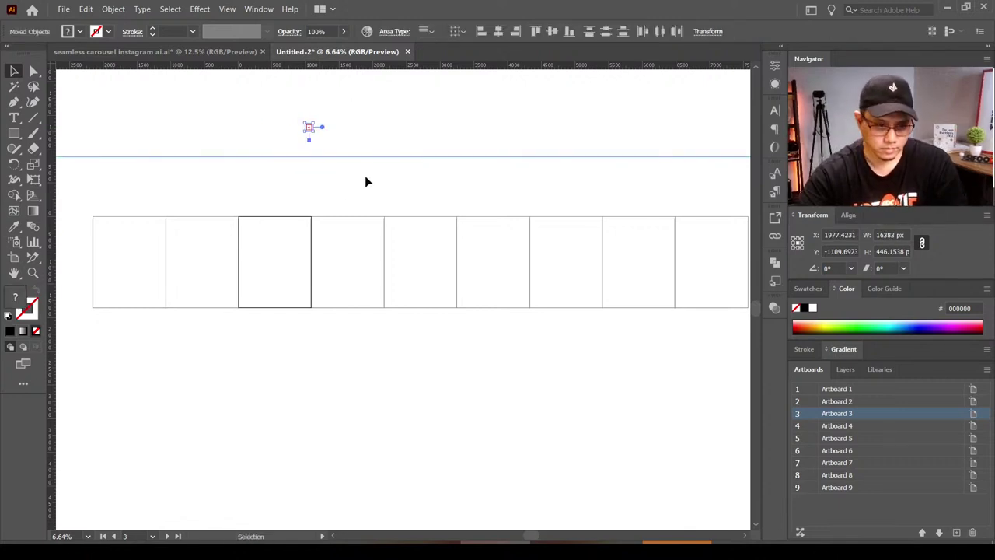
key("ctrl+z")
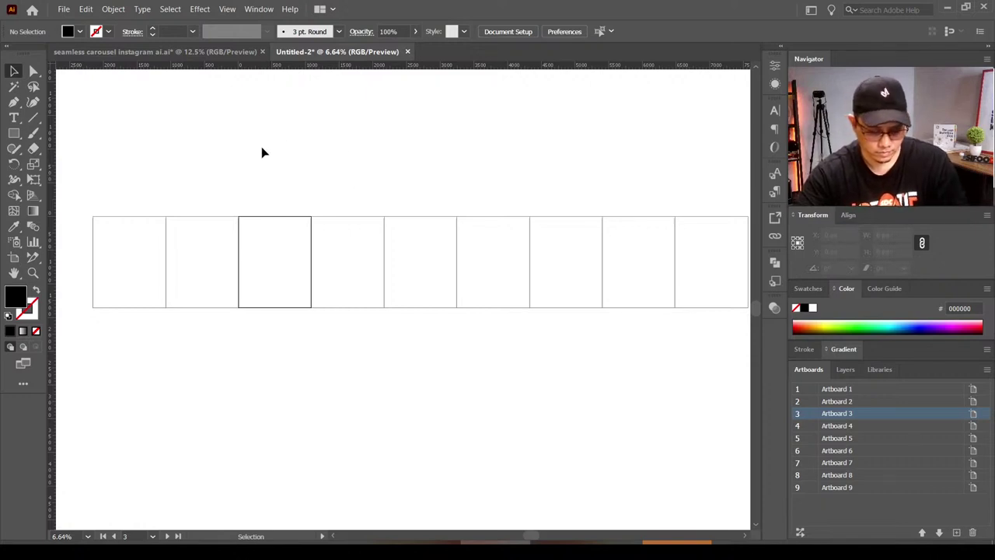
Step: Place a 1350 text object above the artboards, enlarge it and nudge it into position
key("t")
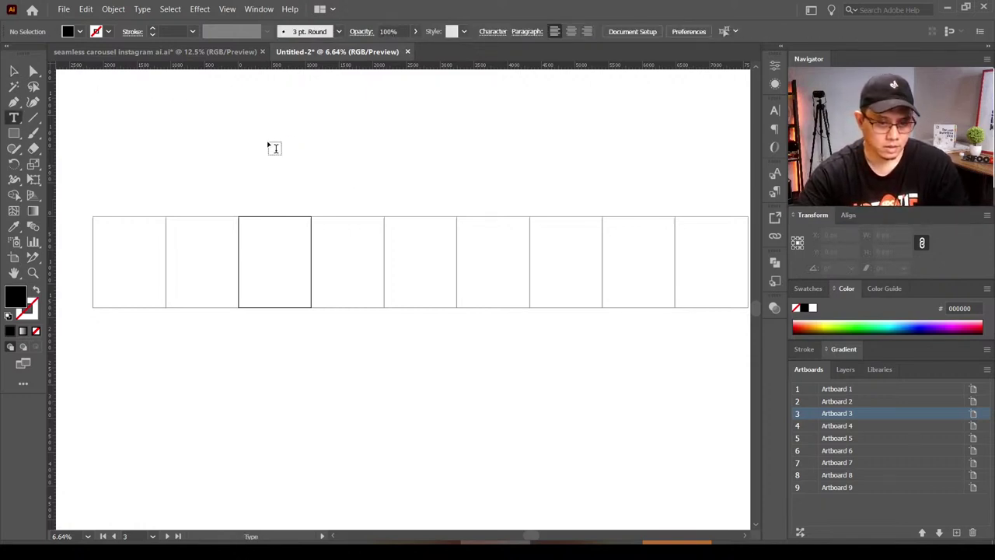
left_click(271, 145)
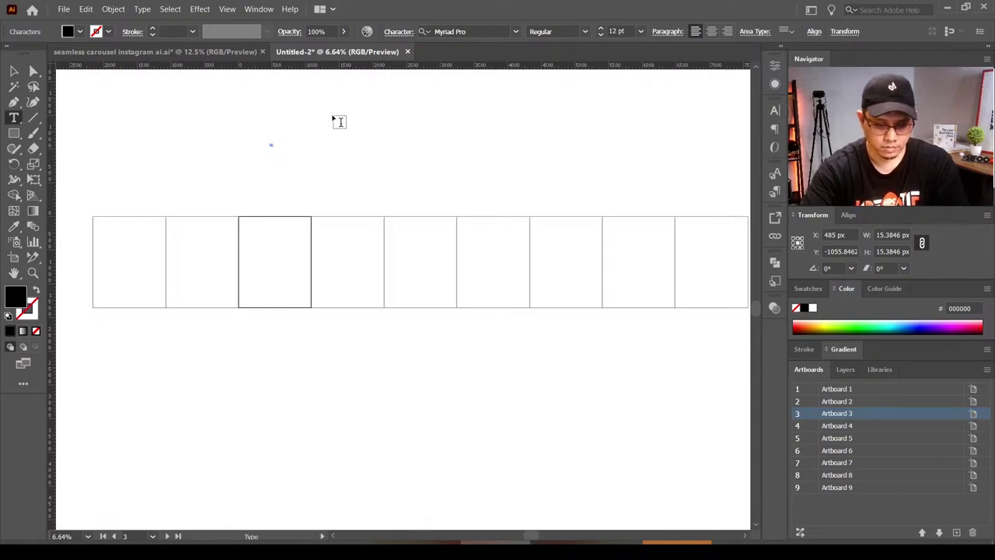
key("Escape")
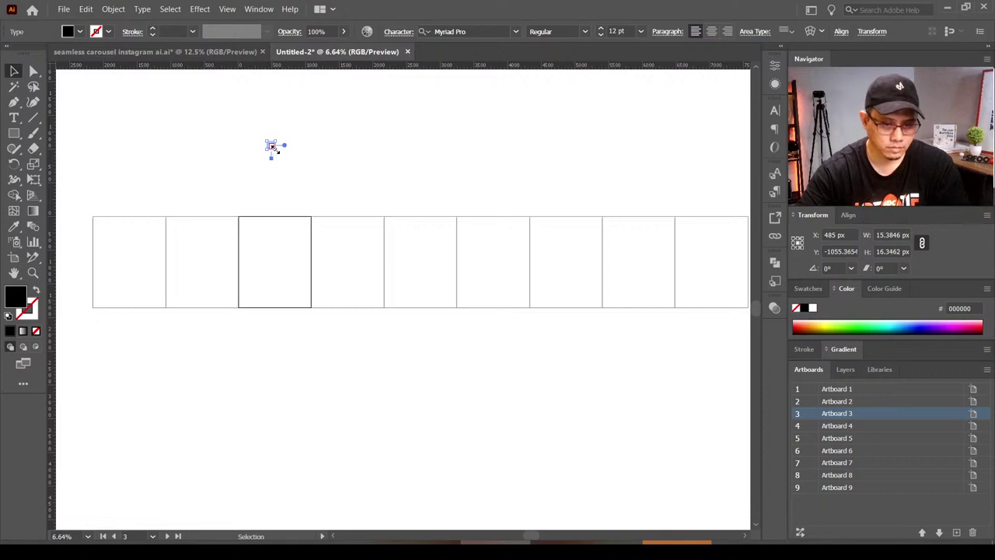
left_click_drag(273, 149, 365, 213)
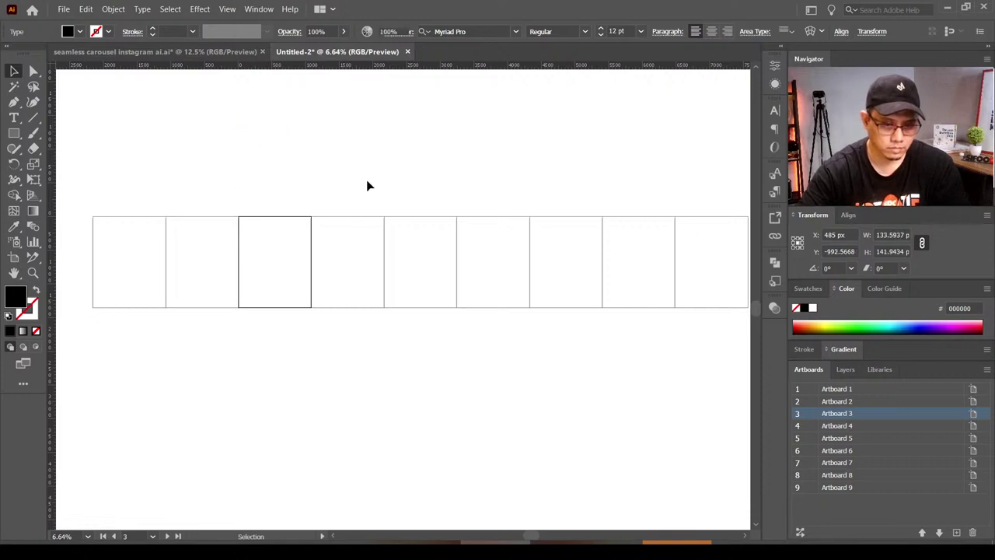
key("t")
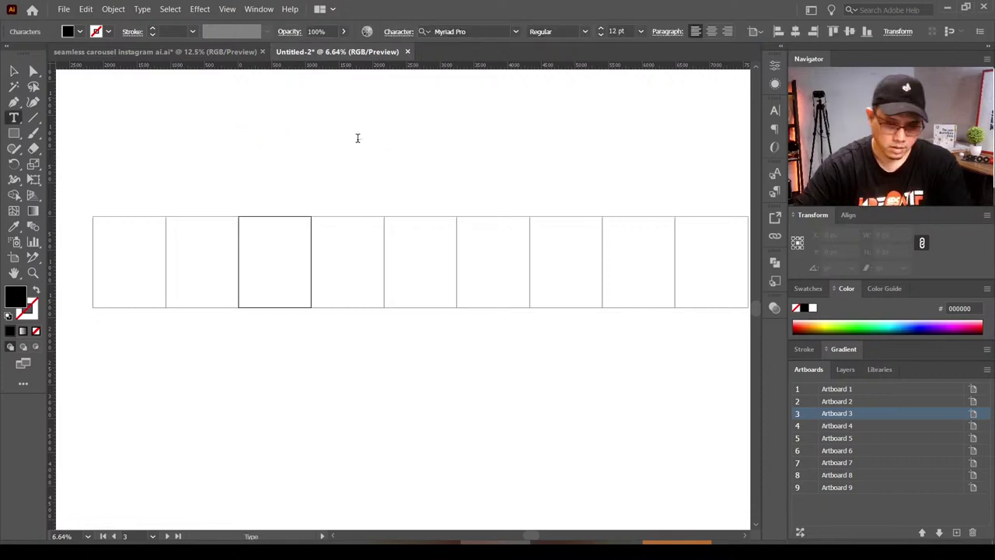
left_click(358, 138)
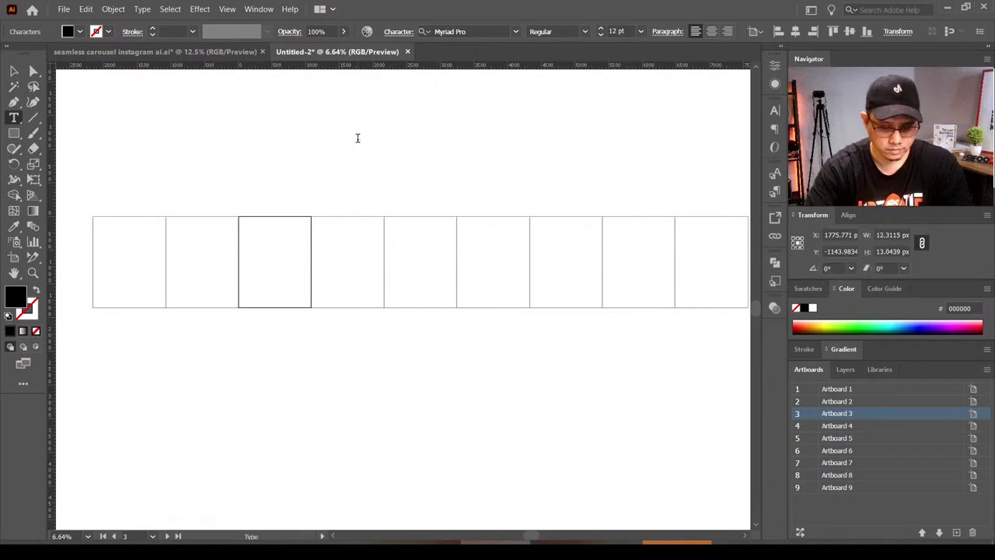
key("Escape")
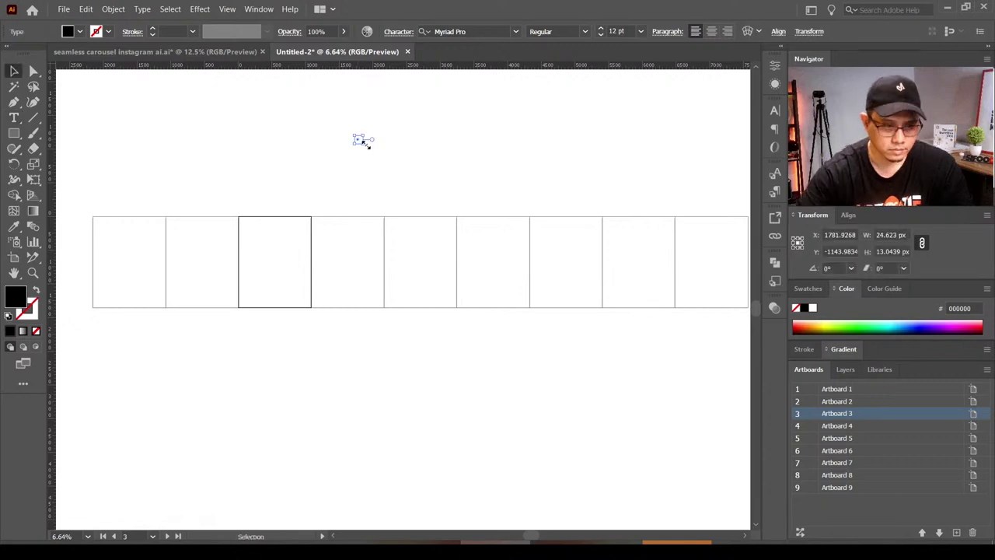
left_click_drag(360, 143, 516, 264)
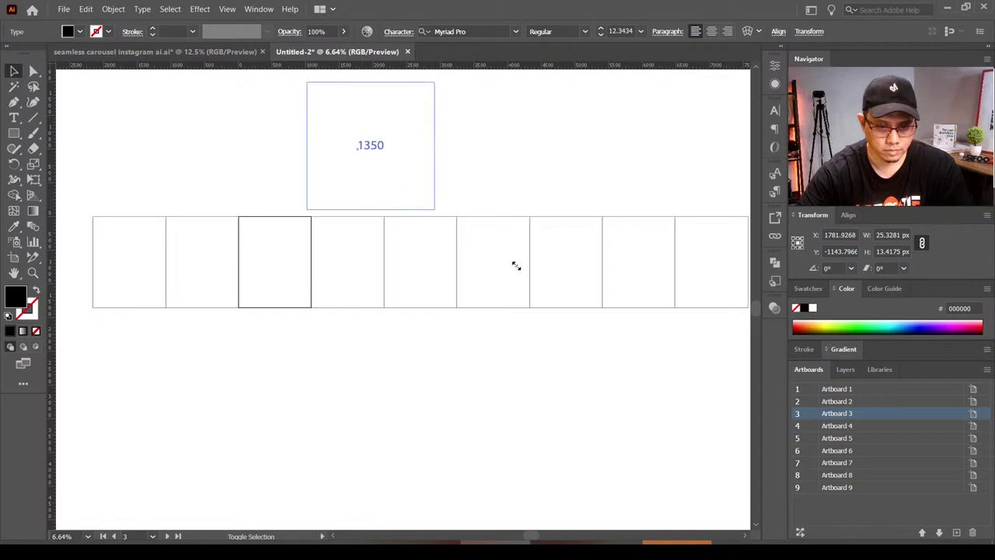
left_click_drag(394, 164, 330, 169)
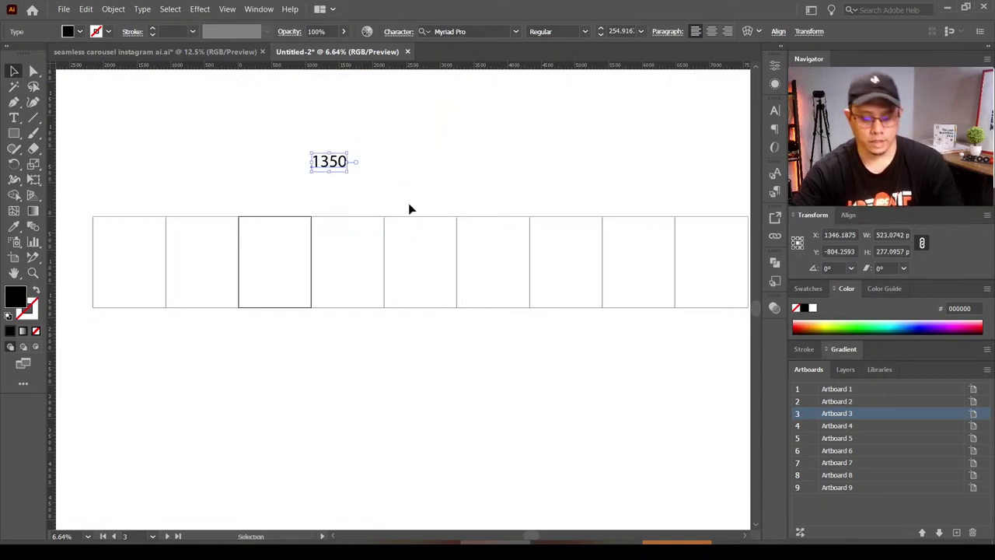
Step: Edit the text note so it reads (1350-1080)/2
key("t")
left_click(350, 165)
type("-1")
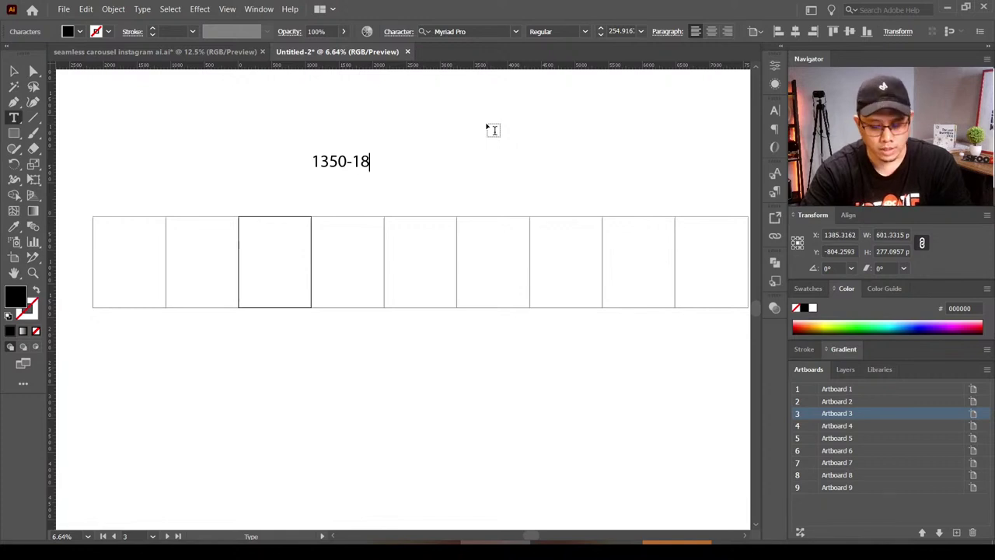
type("080")
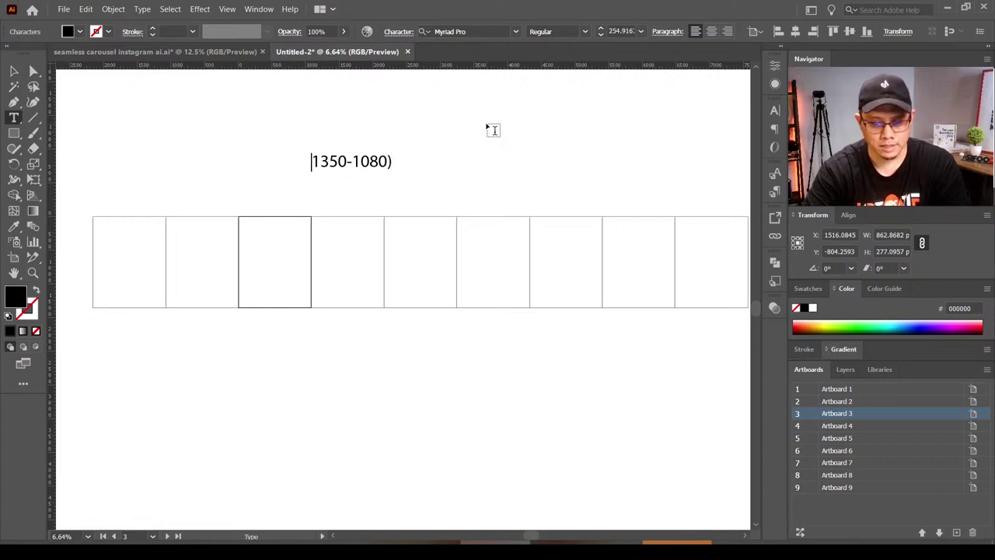
type("(")
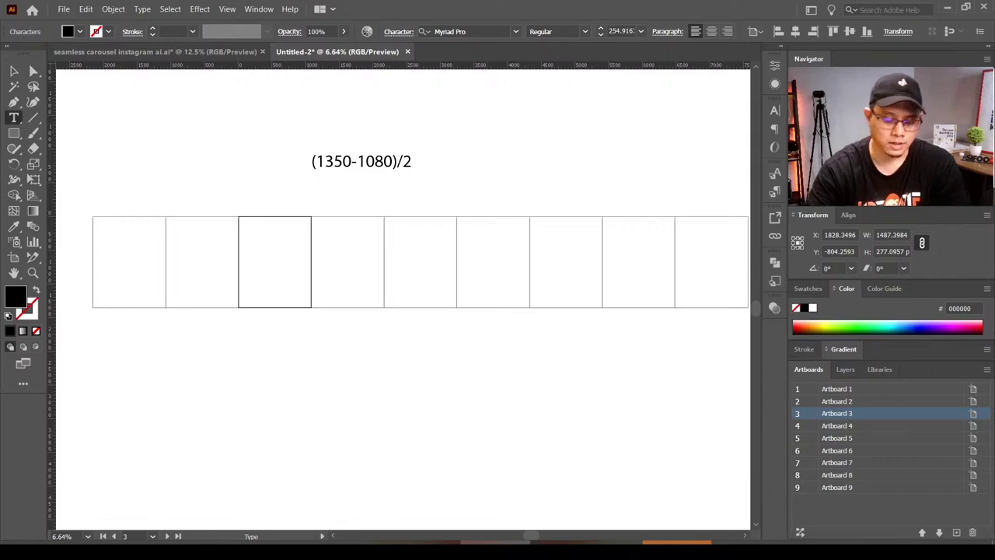
left_click(13, 71)
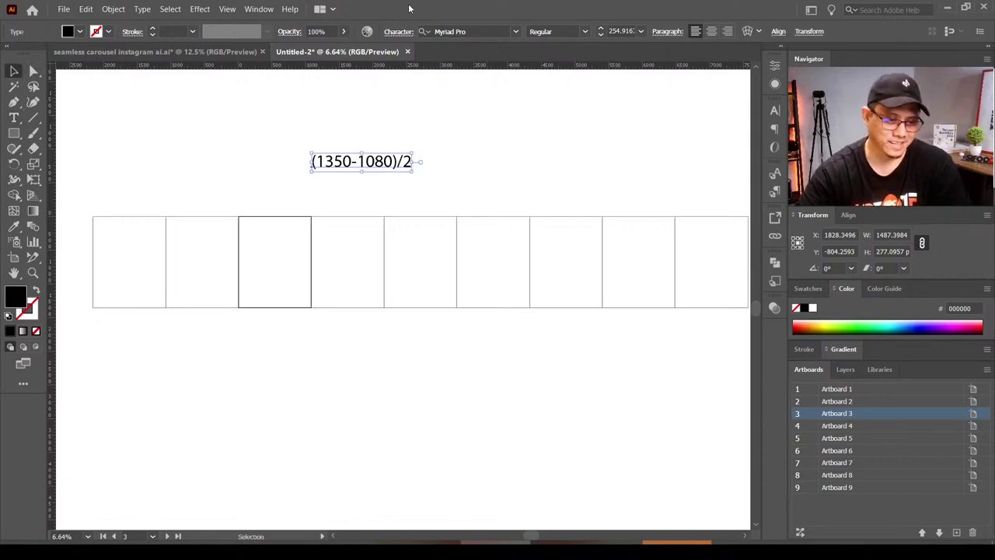
Step: Calculate 1350 − 1080 = 270, then 270 ÷ 2 = 135 in Calculator, and return to Illustrator
key("XF86Calculator")
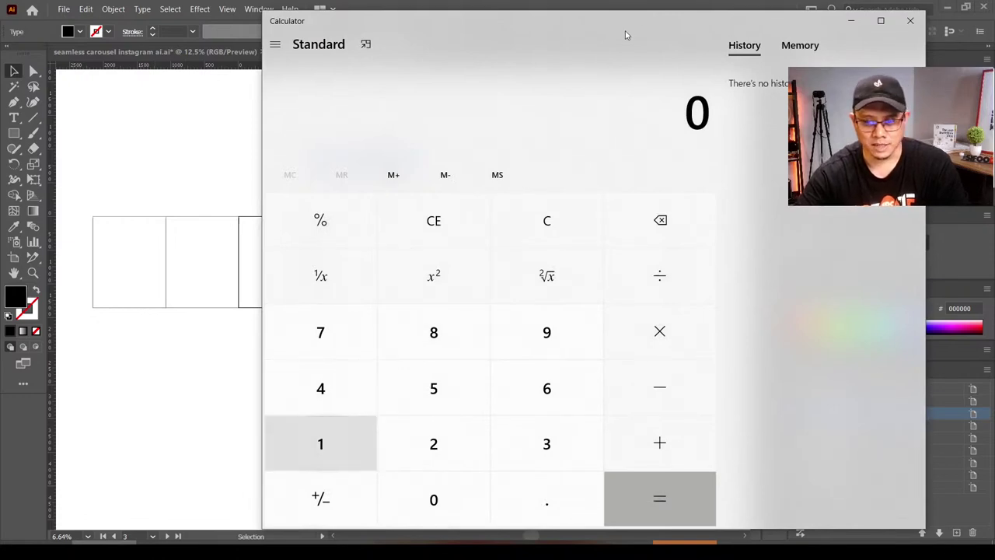
type("1350")
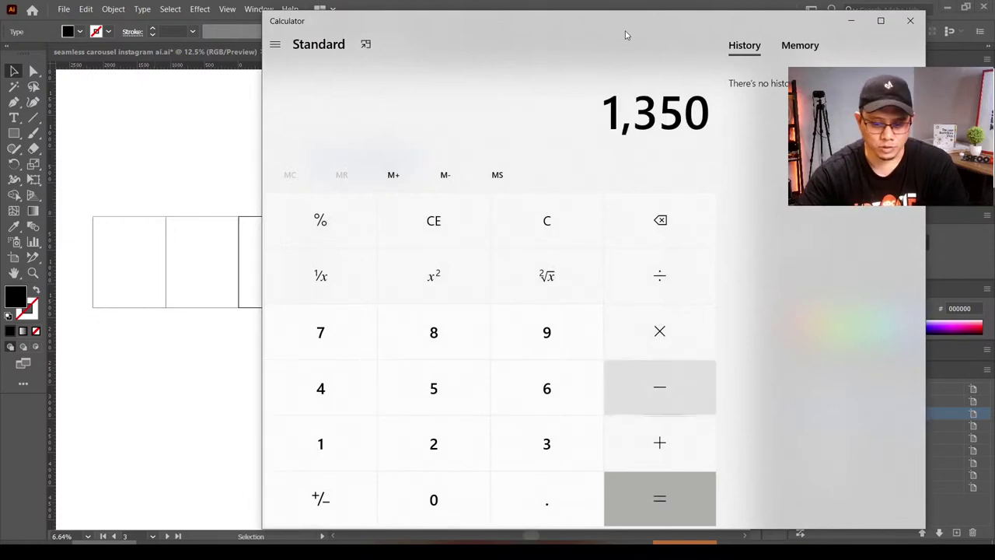
key("minus")
type("1080")
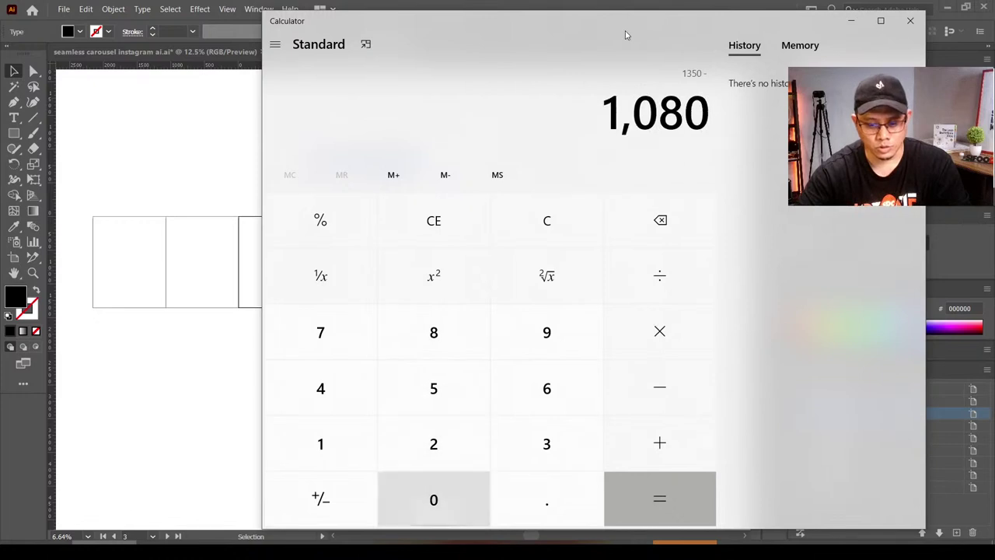
key("Return")
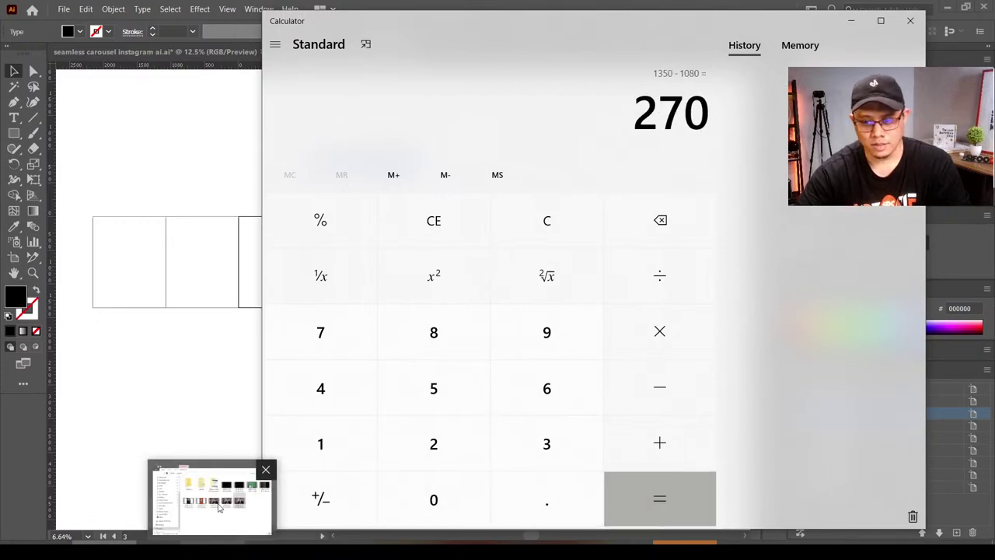
key("slash")
type("2")
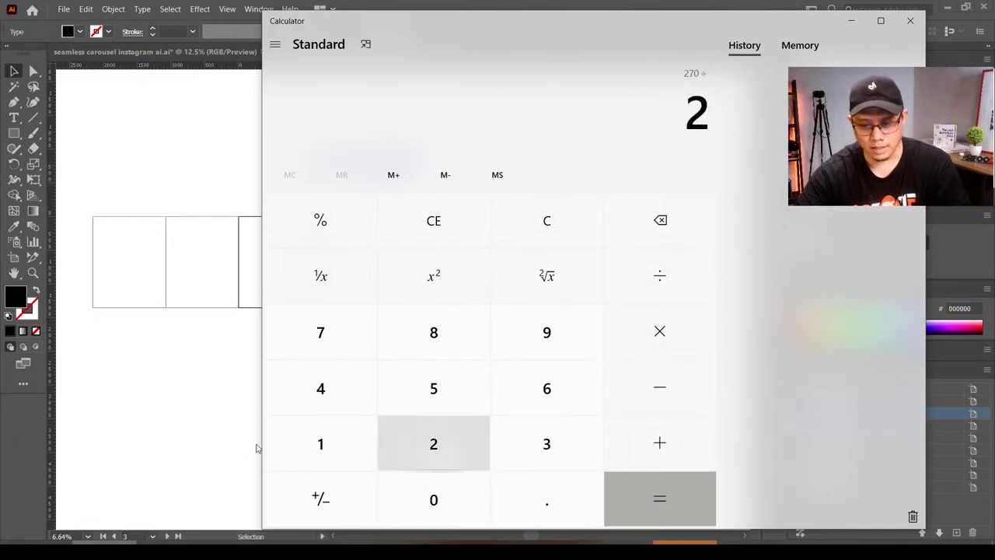
key("Return")
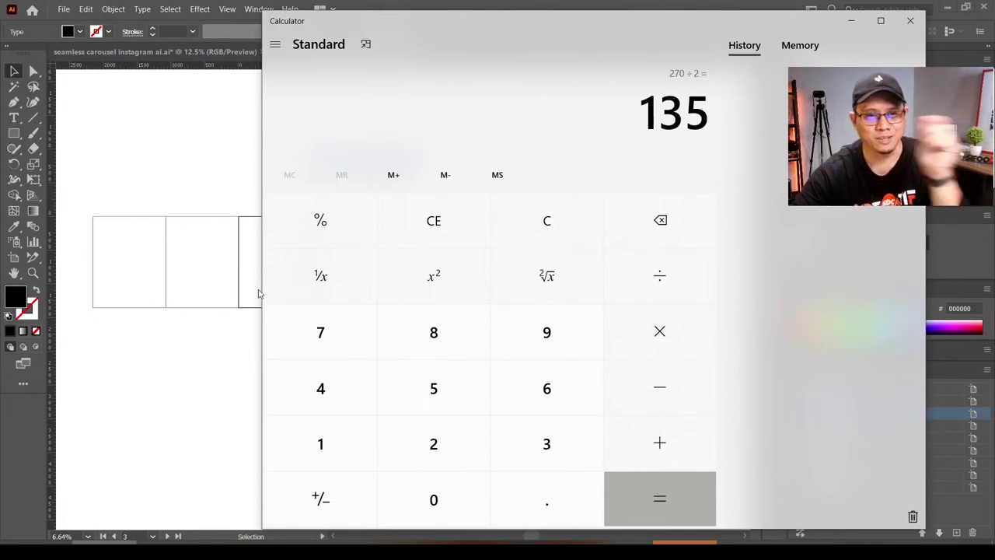
key("alt+Tab")
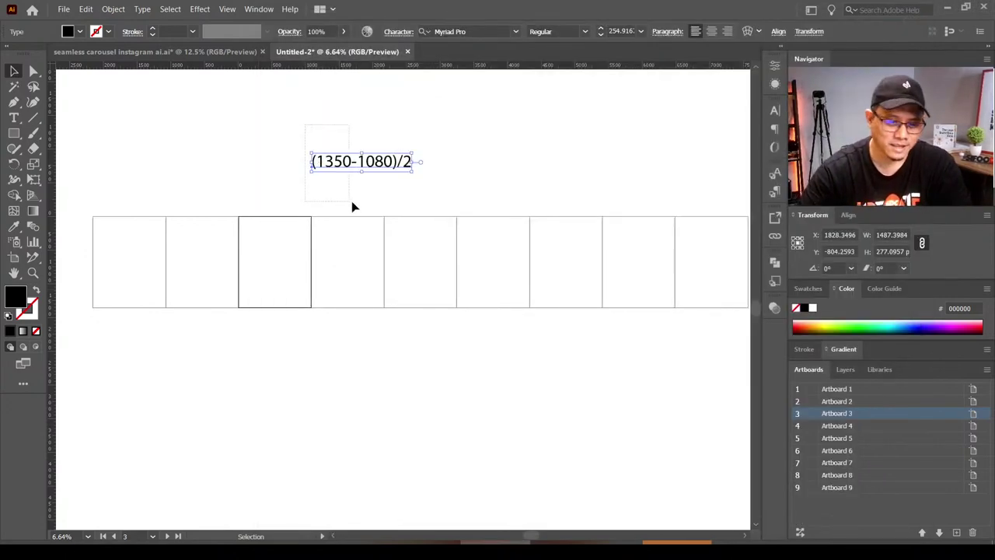
Step: Move the formula text aside and pull a horizontal guide down onto the artboards
left_click_drag(336, 160, 182, 119)
left_click(248, 148)
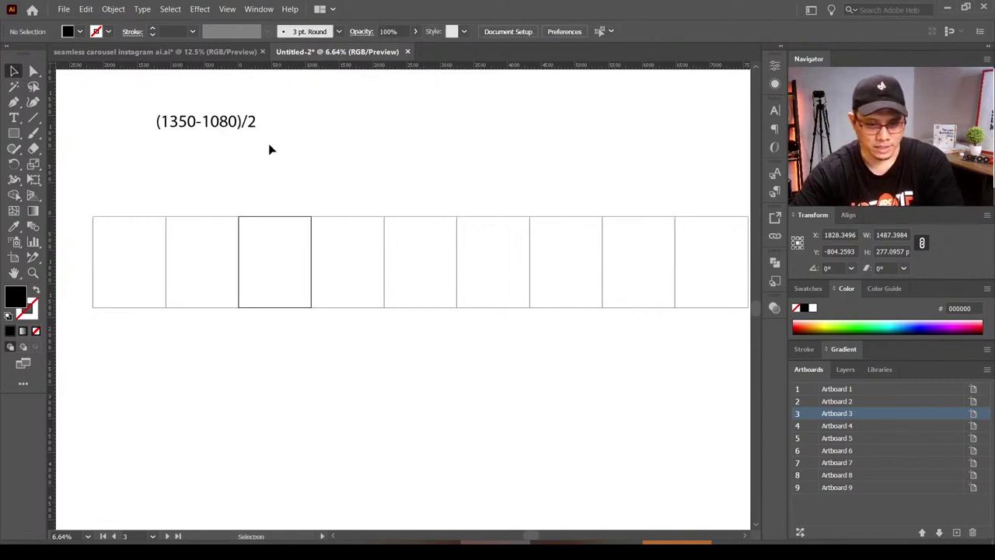
left_click_drag(391, 68, 430, 179)
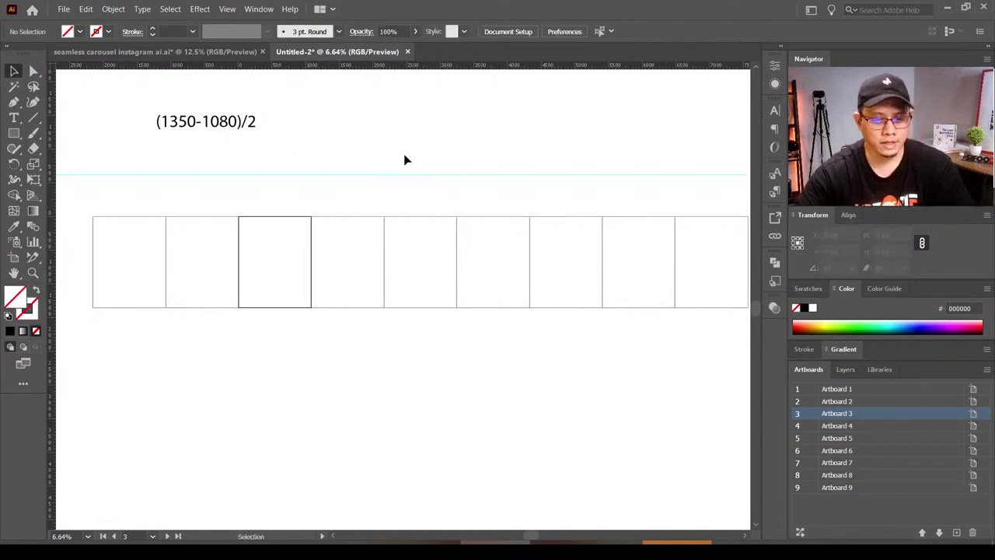
left_click_drag(396, 145, 418, 194)
left_click(431, 140)
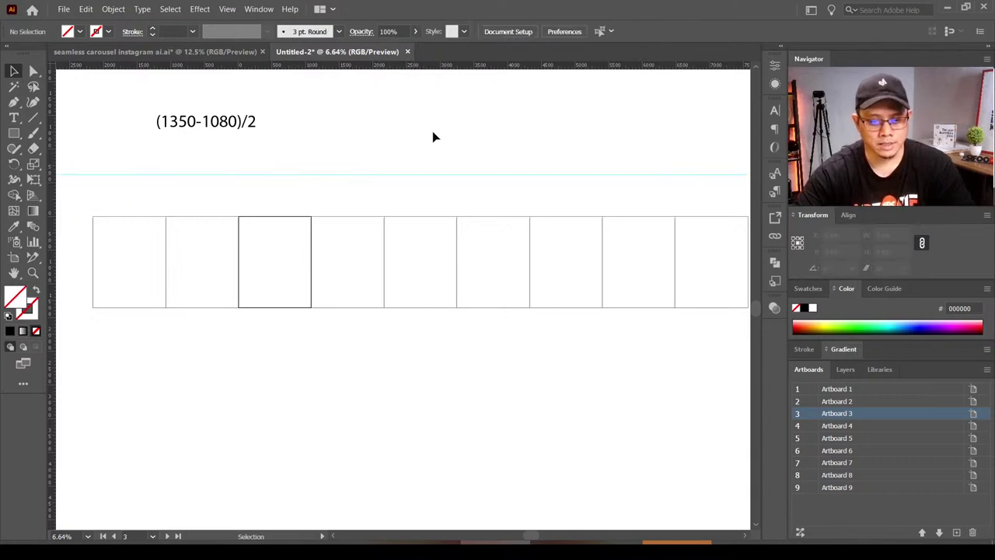
Step: Position the horizontal guide at Y 135 px using the Transform settings
right_click(433, 135)
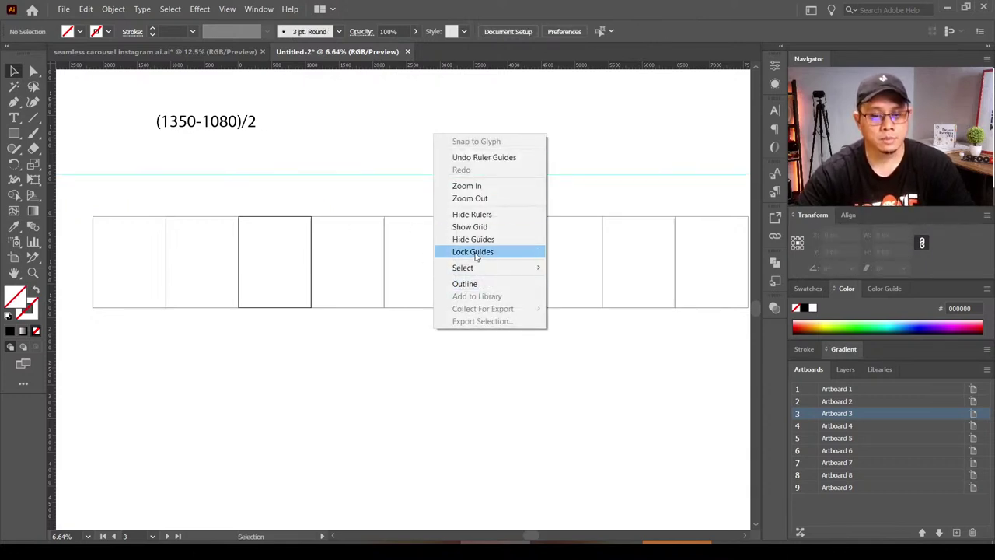
left_click(393, 143)
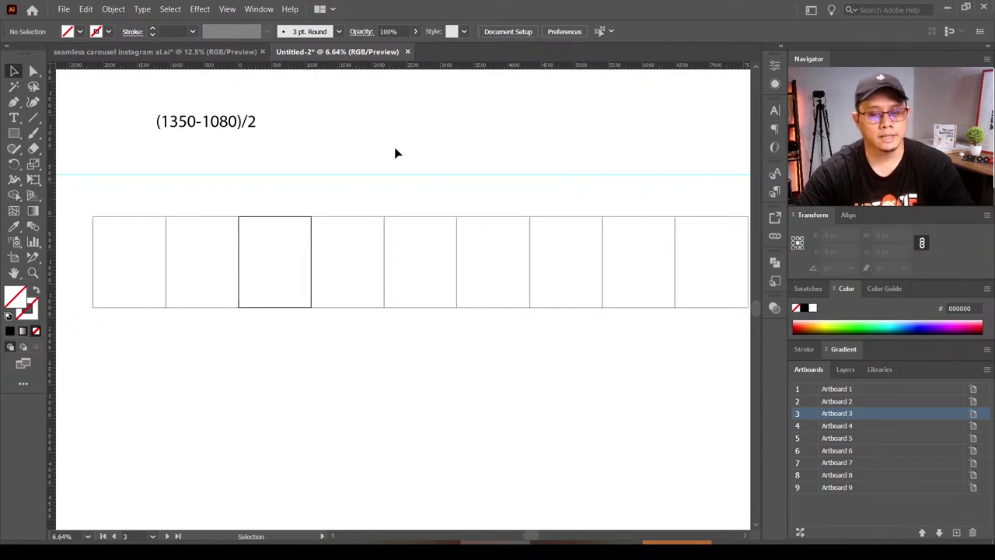
left_click_drag(395, 151, 406, 184)
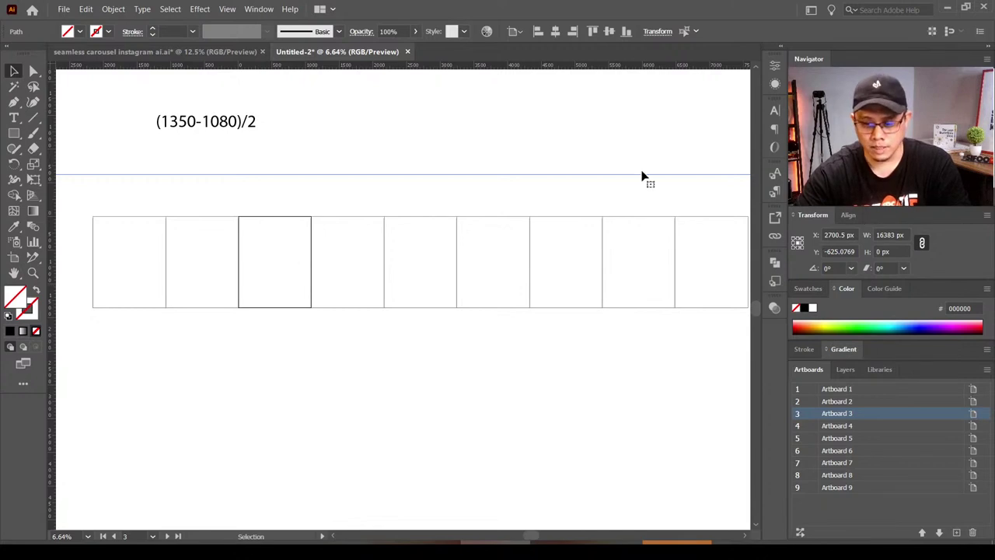
left_click(665, 33)
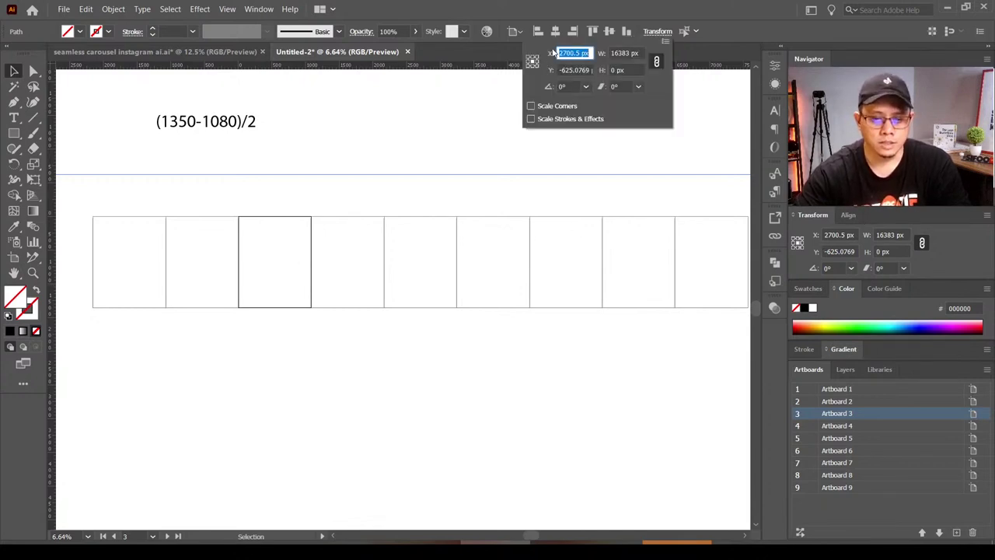
left_click(576, 70)
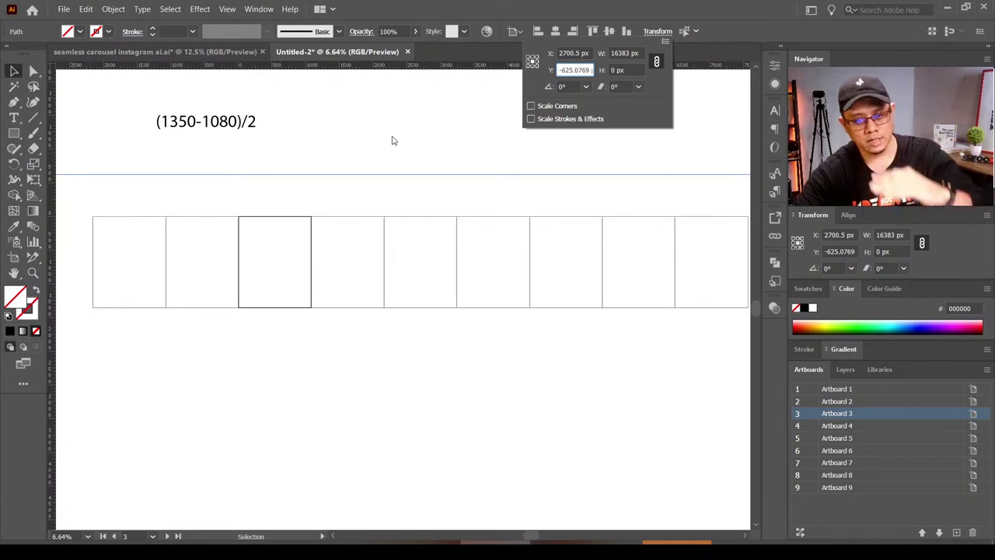
key("ctrl+a")
type("13")
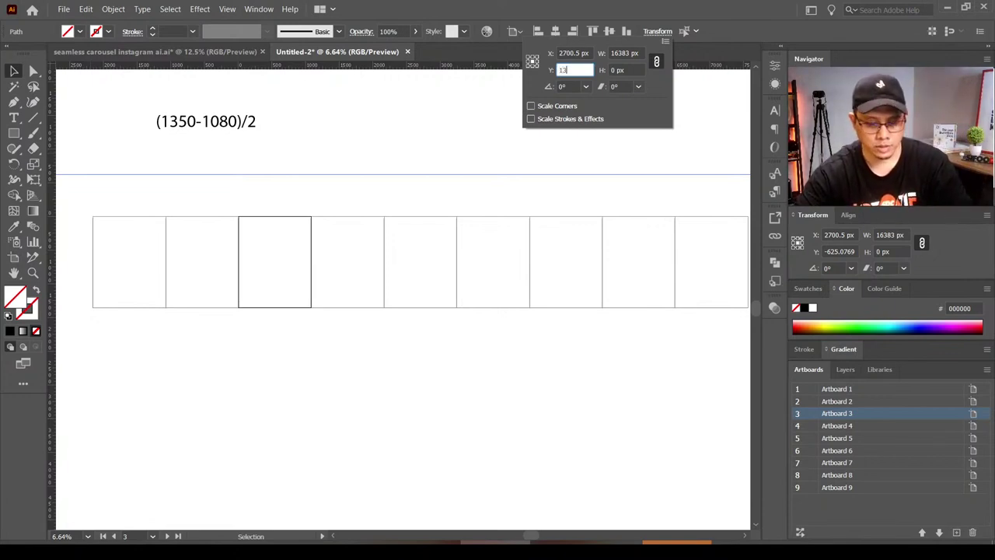
type("5")
key("Return")
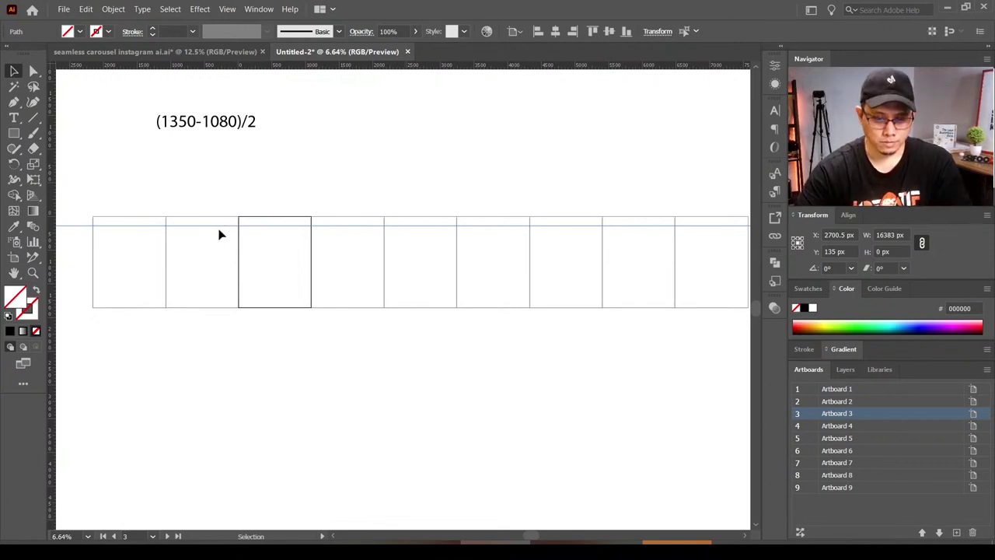
Step: Add a second horizontal guide at Y 1215 px (1350-135) for the bottom margin
left_click(282, 143)
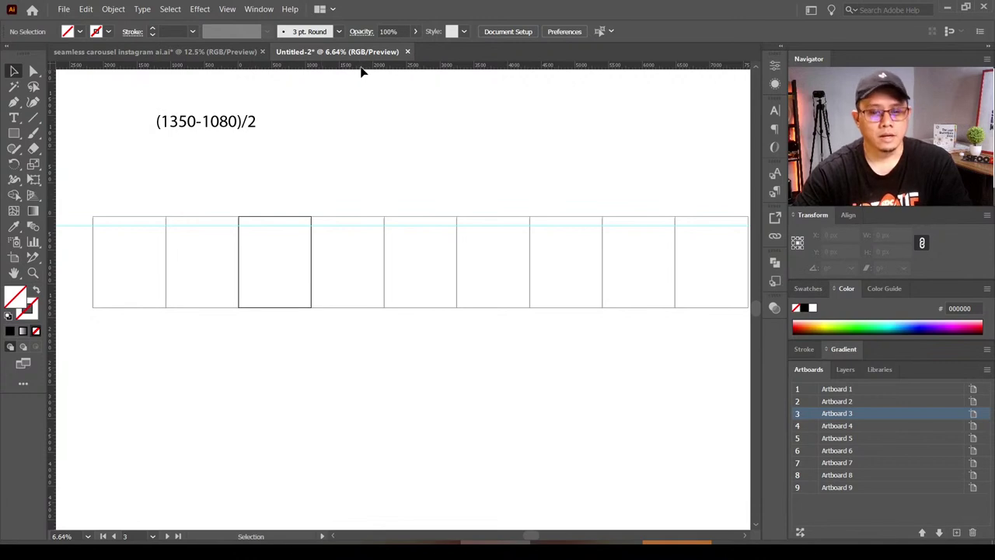
left_click_drag(360, 65, 346, 164)
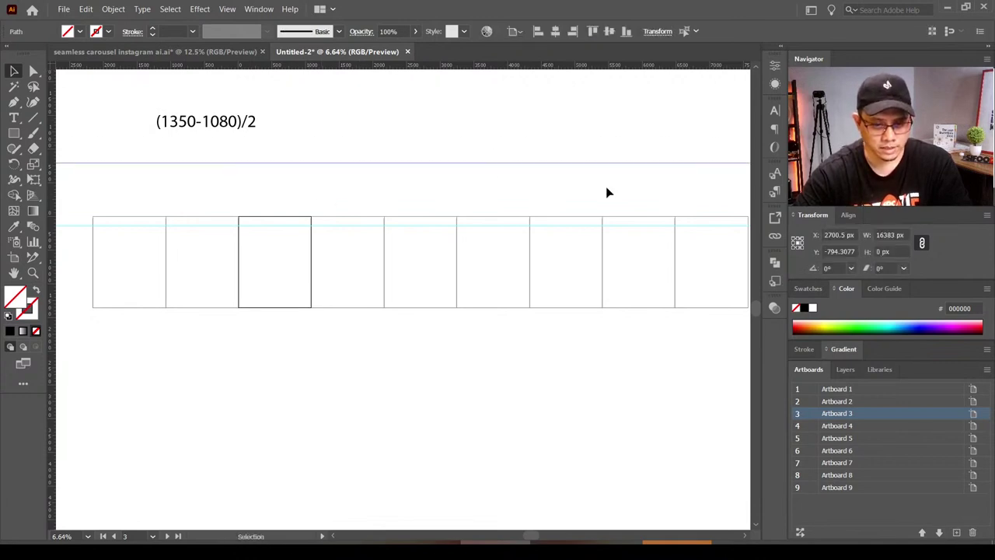
left_click(658, 32)
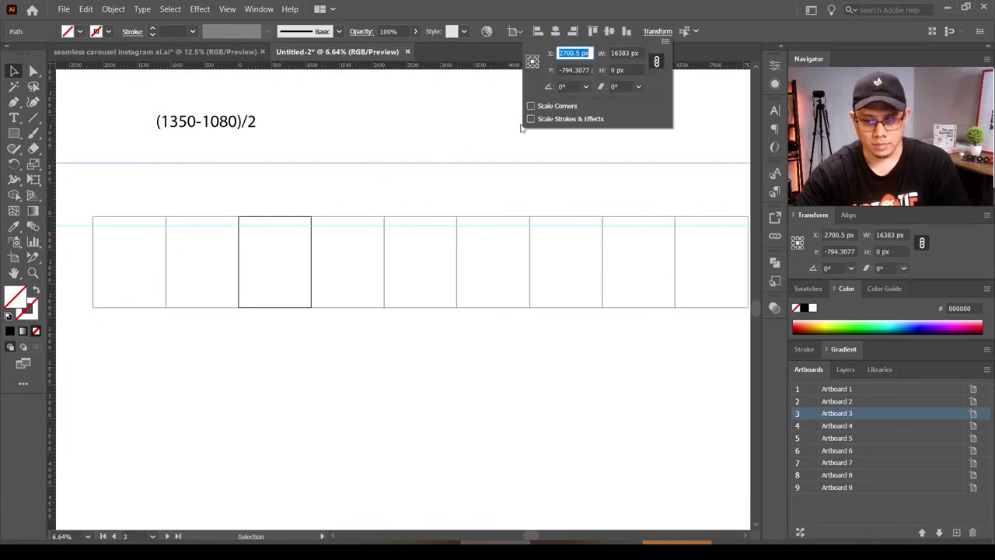
left_click(575, 70)
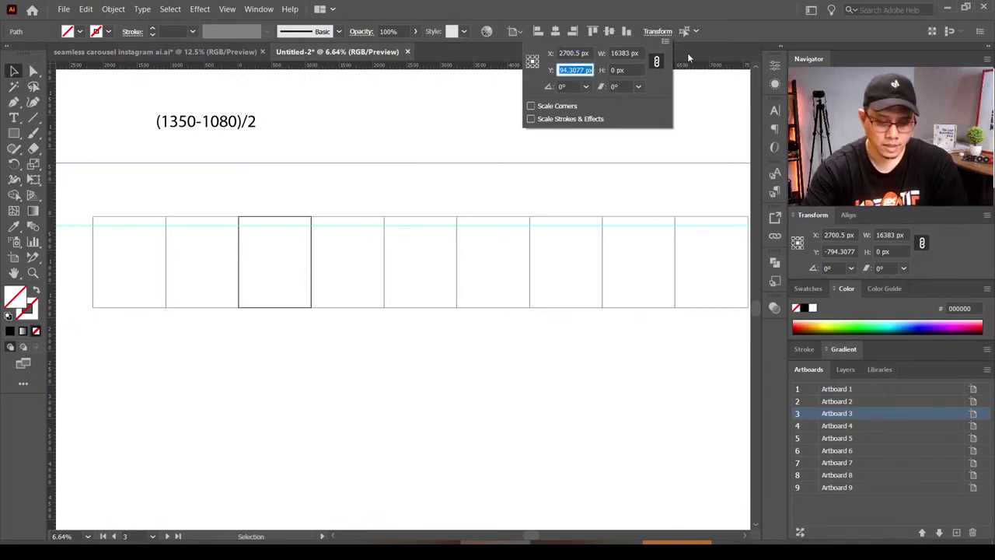
type("1350-135")
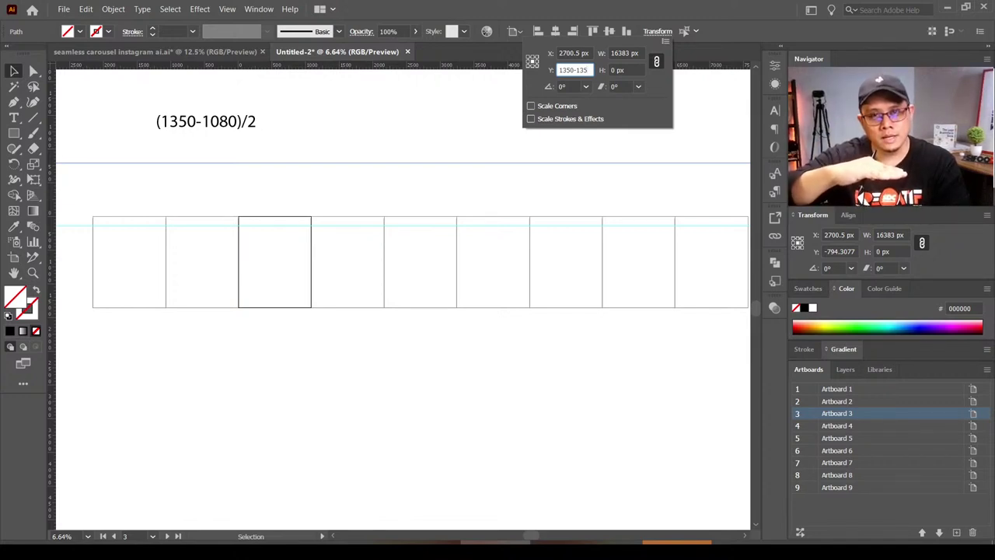
key("Return")
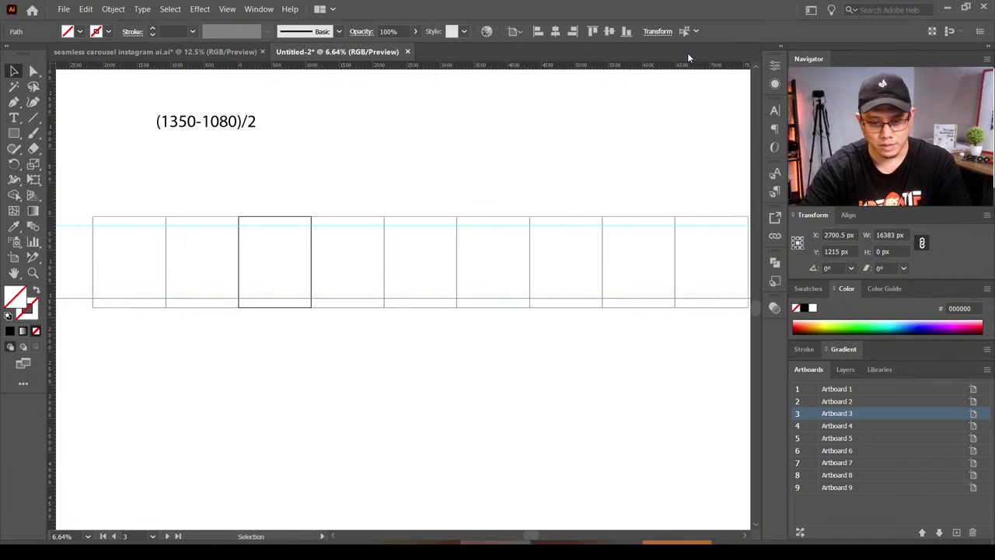
left_click(216, 259)
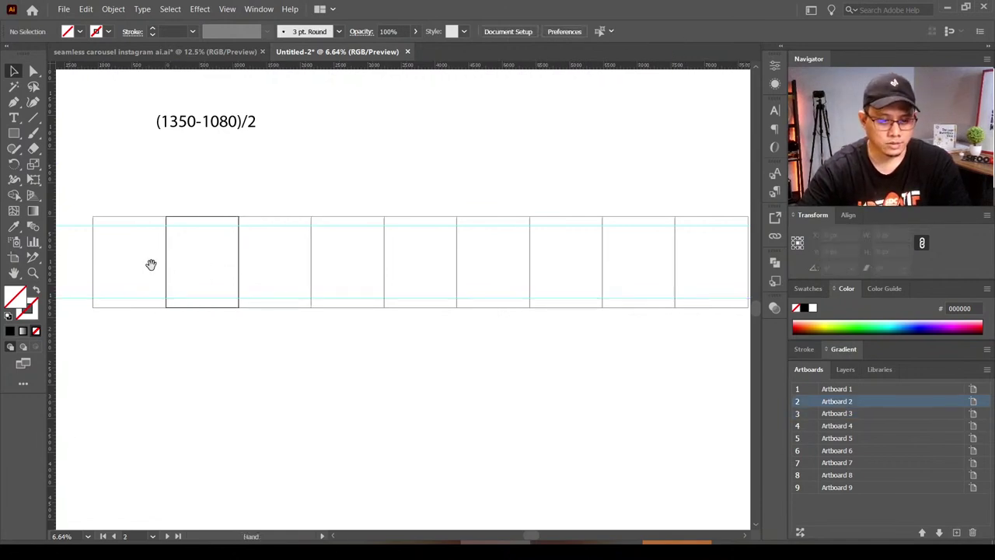
Step: Draw a green 1080 × 1080 px square centred on Artboard 2
left_click_drag(151, 265, 217, 269)
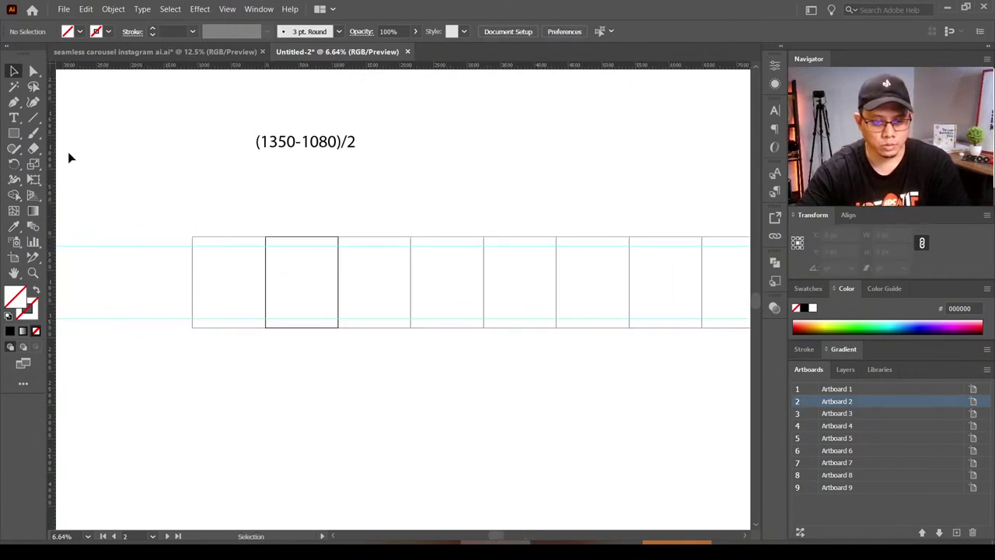
left_click(13, 134)
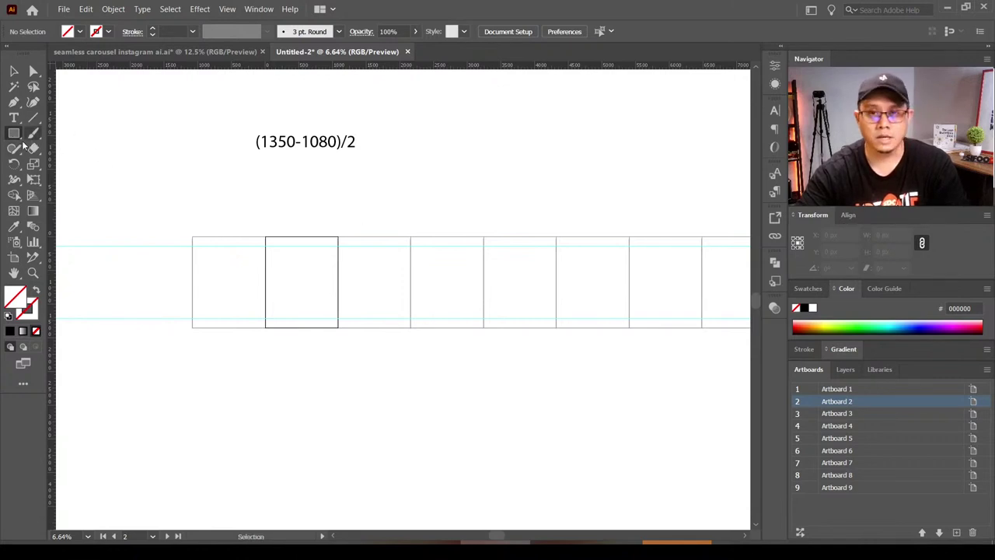
left_click(198, 180)
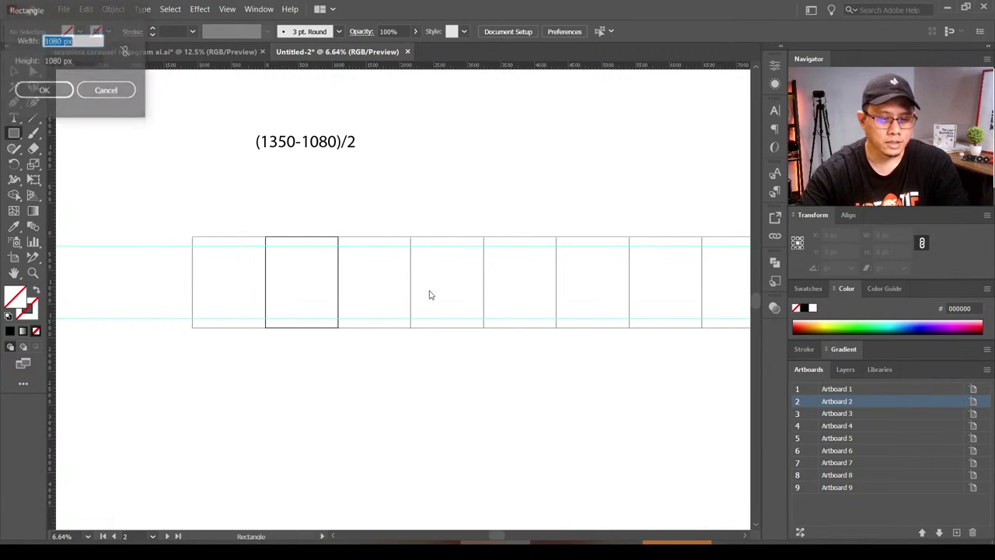
left_click(73, 94)
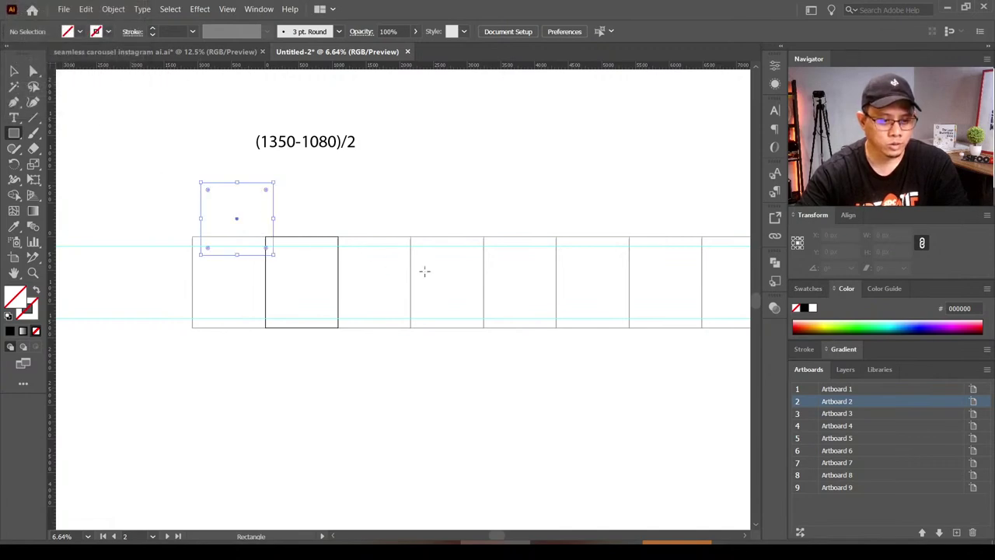
left_click(858, 327)
key("v")
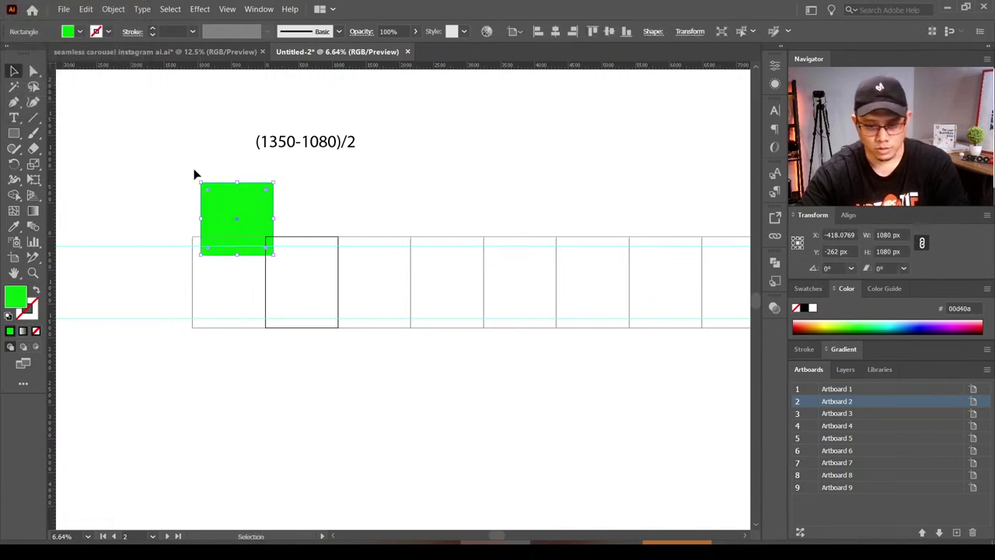
left_click(573, 33)
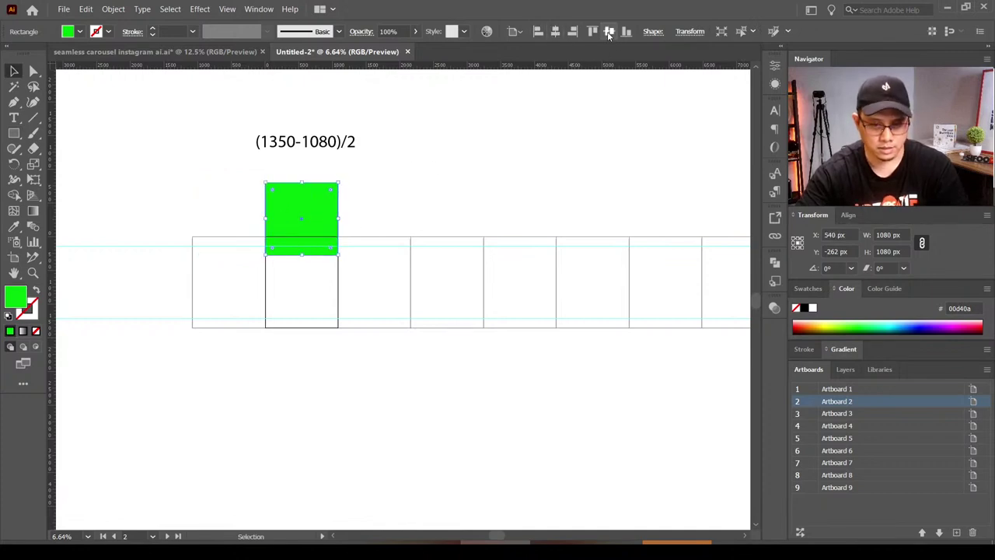
left_click(609, 35)
Step: Zoom in to check the green square against the guides, then zoom back out
left_click(466, 198)
key("z")
left_click(296, 276)
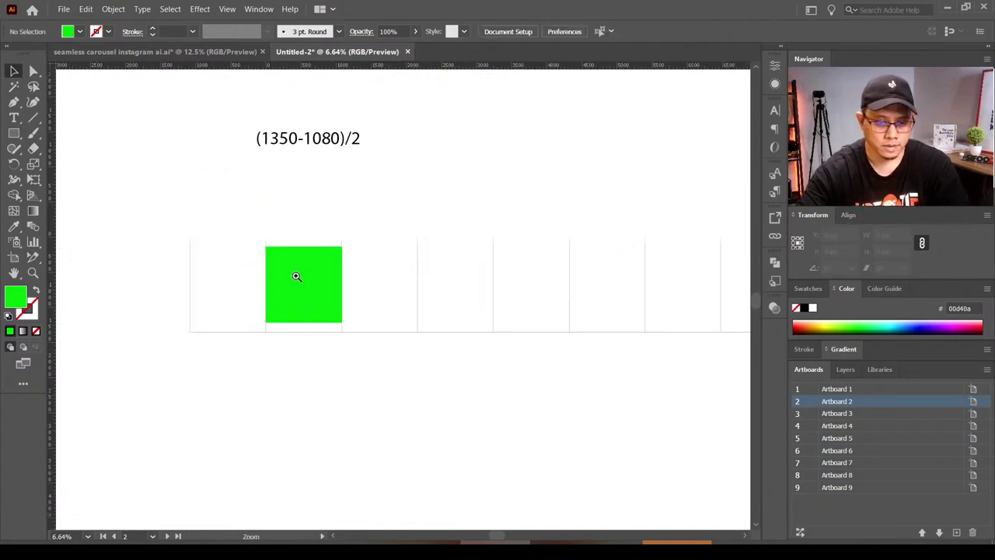
left_click_drag(296, 276, 412, 355)
left_click_drag(462, 426, 419, 296)
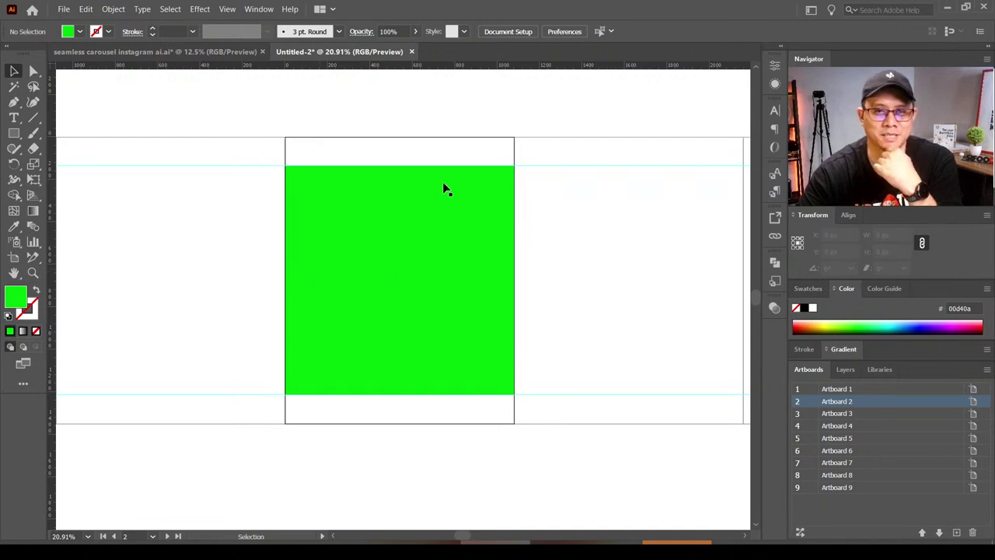
key("ctrl+minus")
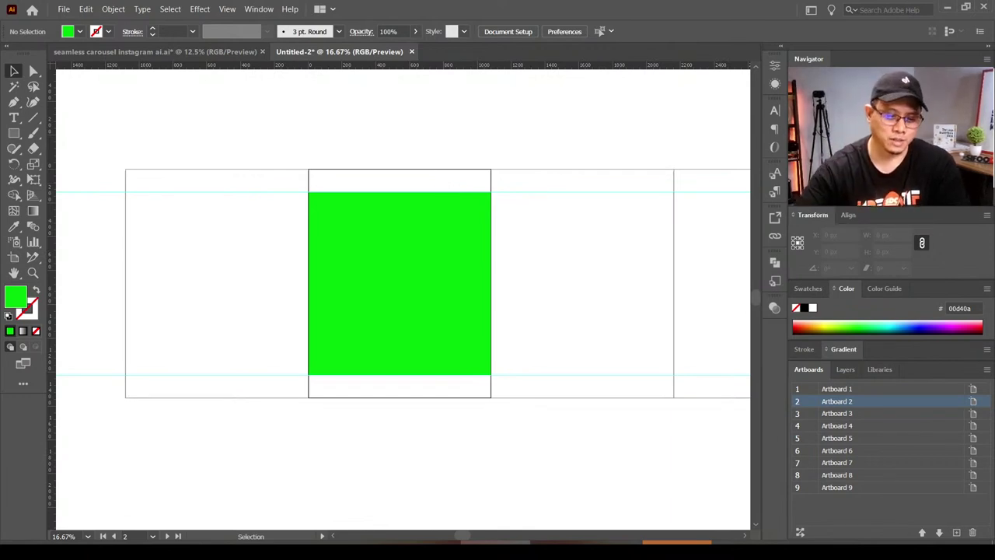
key("ctrl+minus")
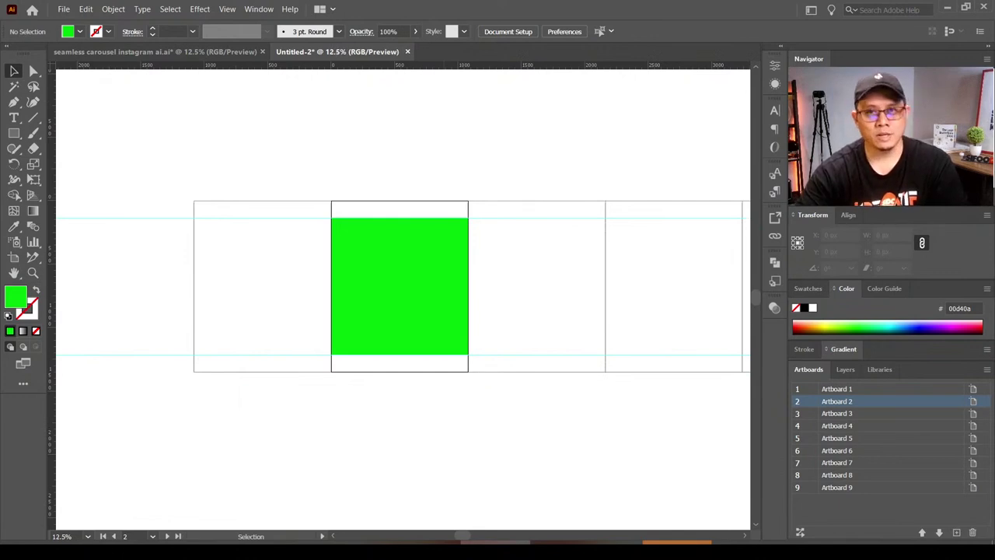
key("ctrl+minus")
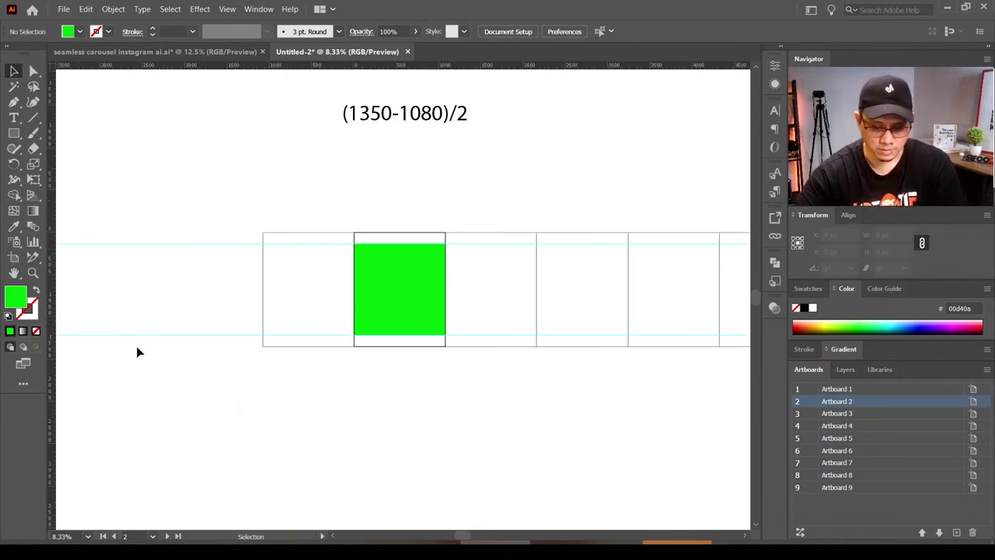
Step: Move the green square up and off the artboards
mouse_move(386, 278)
left_mouse_down()
mouse_move(195, 249)
mouse_move(184, 160)
left_mouse_up()
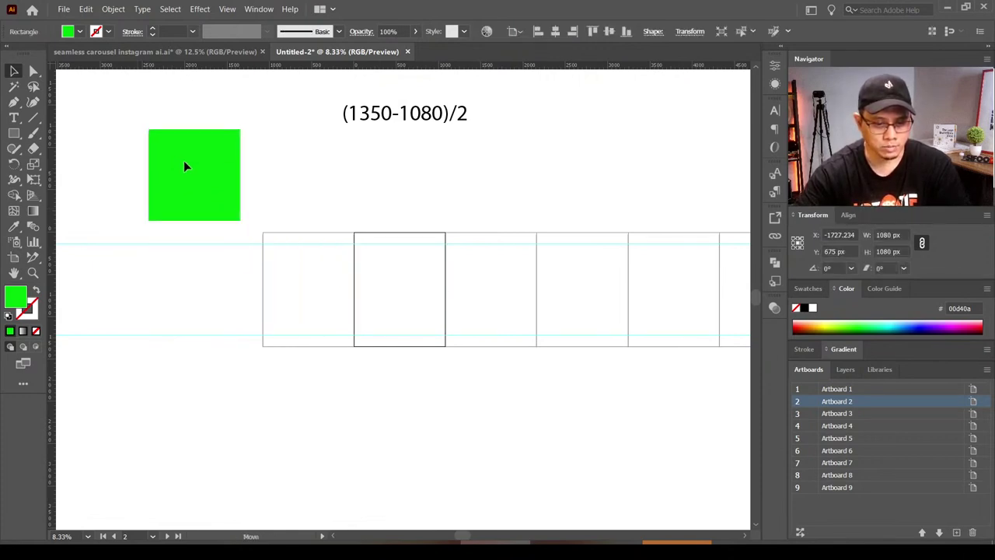
key("ctrl+z")
left_click_drag(205, 271, 177, 140)
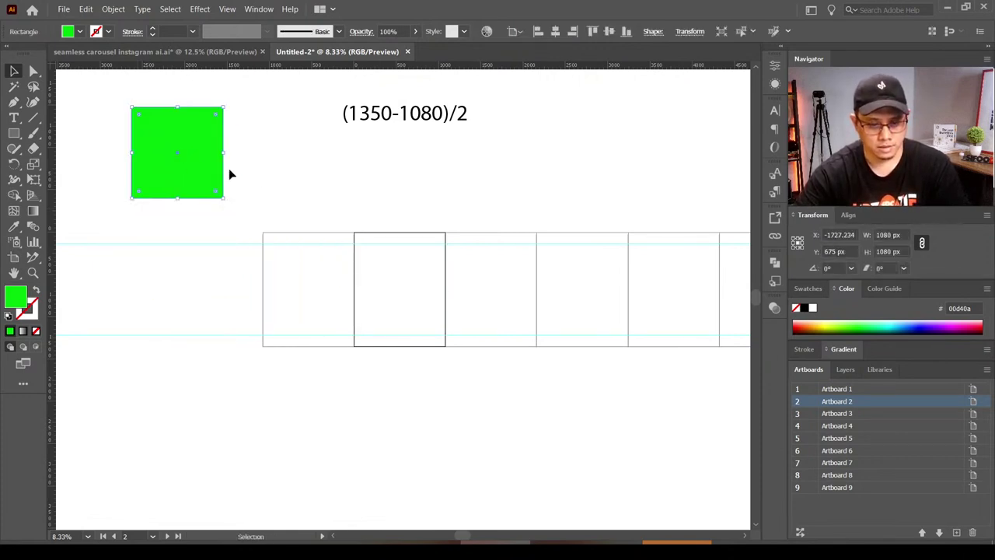
left_click(394, 263)
left_click_drag(451, 311, 375, 292)
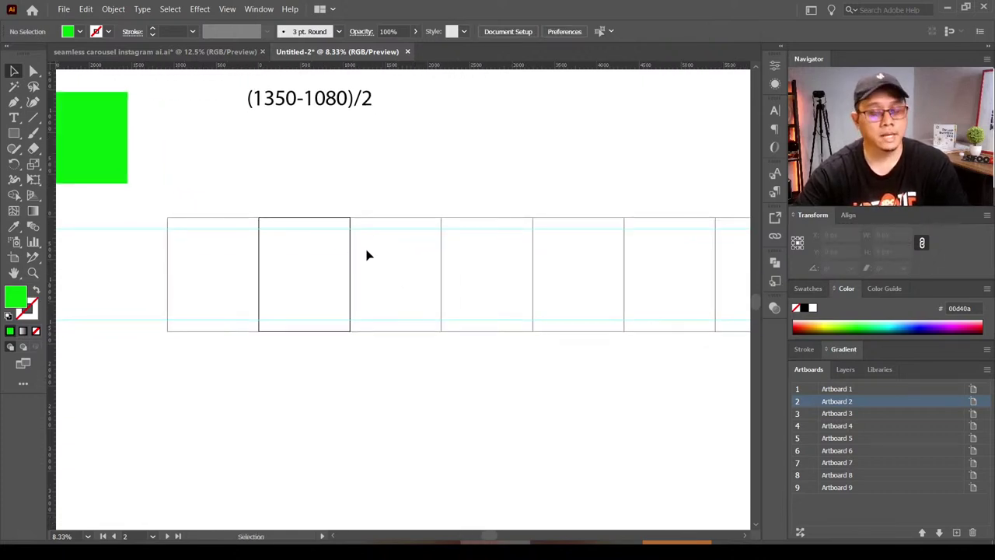
Step: Lock the margin guides from the canvas right-click menu
right_click(390, 171)
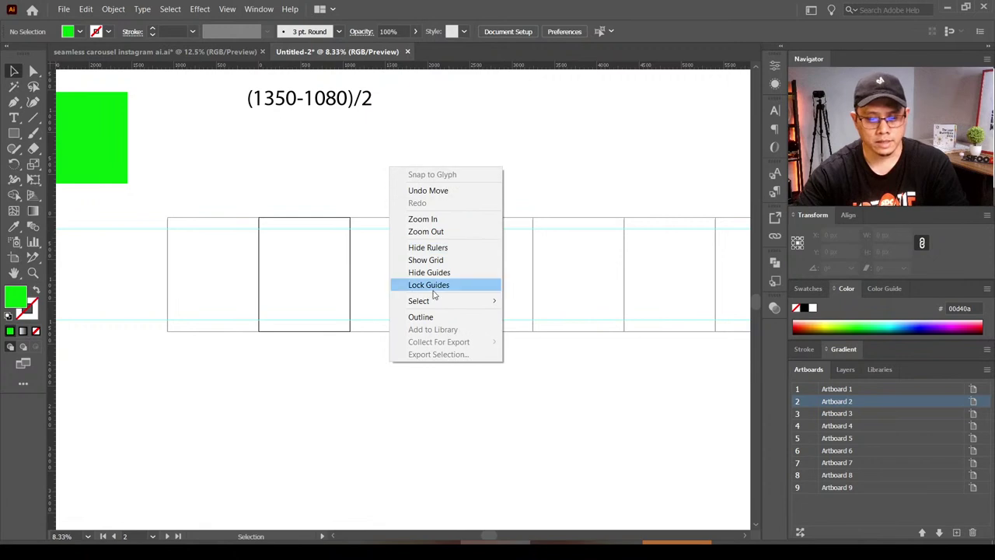
left_click(428, 285)
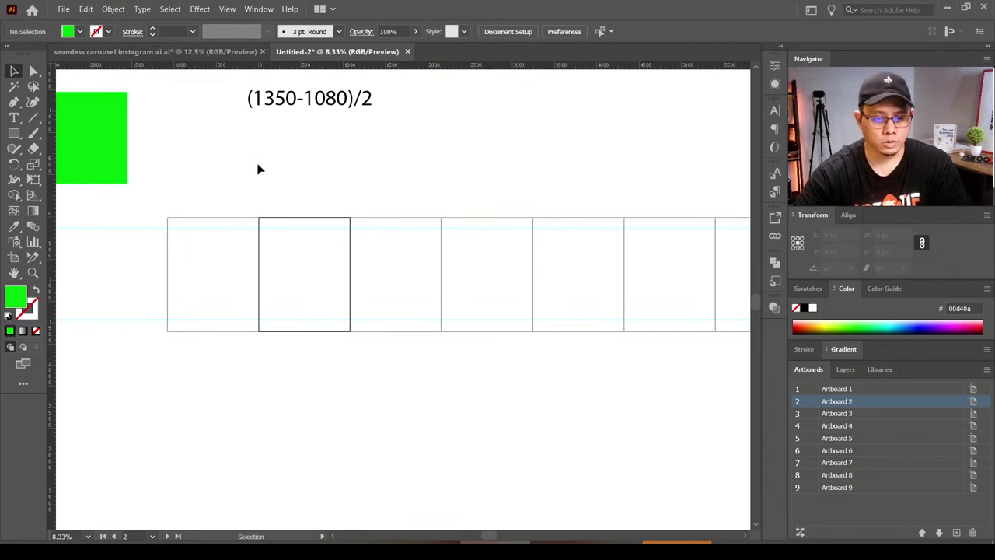
Step: Paste the carousel title slide into Untitled-2 as a first try, then undo the paste
left_click(187, 52)
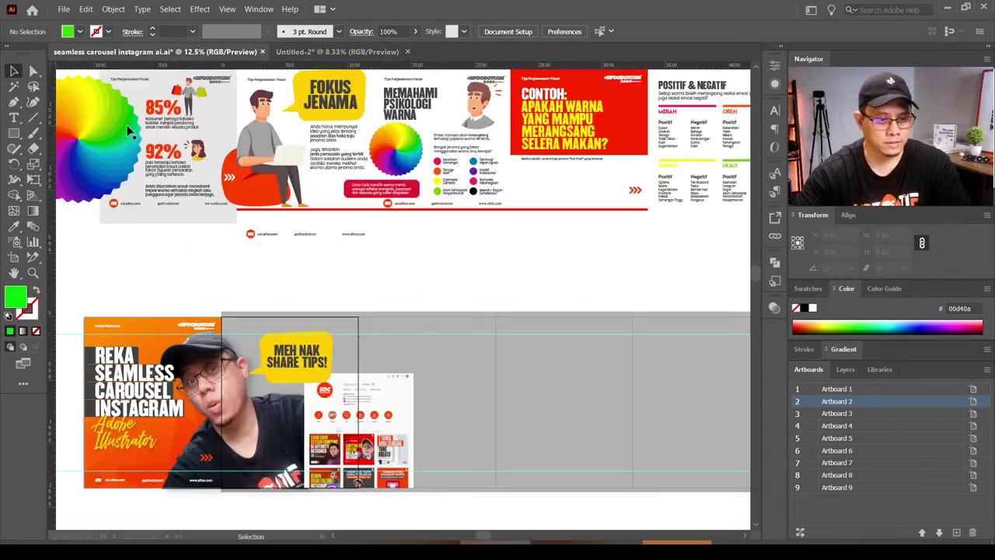
left_click_drag(264, 360, 325, 272)
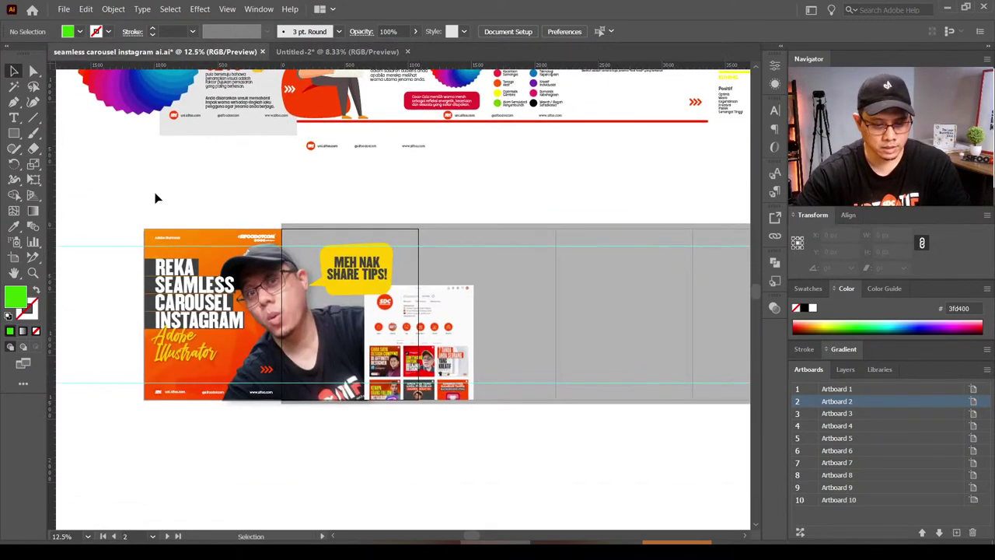
left_click_drag(155, 195, 433, 435)
left_click_drag(498, 314, 498, 317)
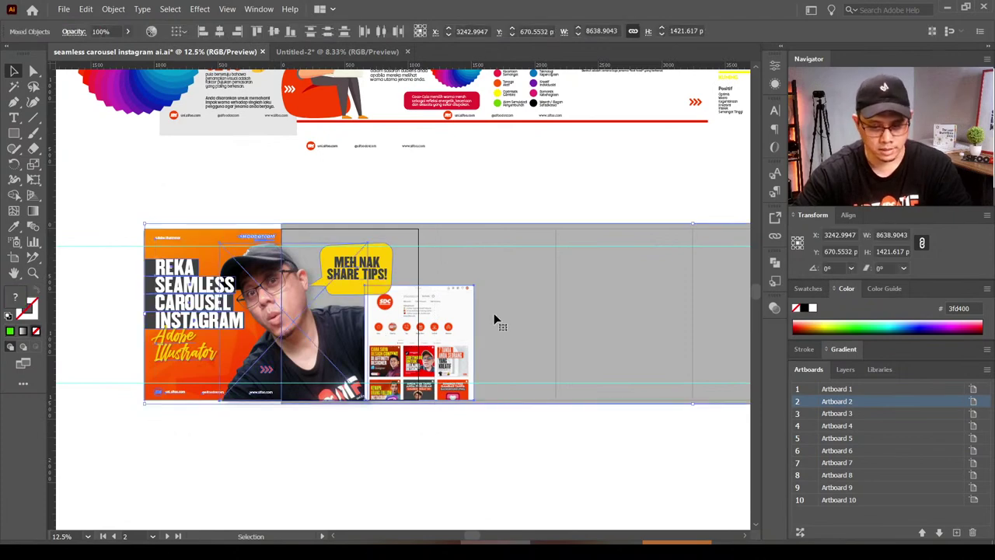
left_click(336, 51)
key("a")
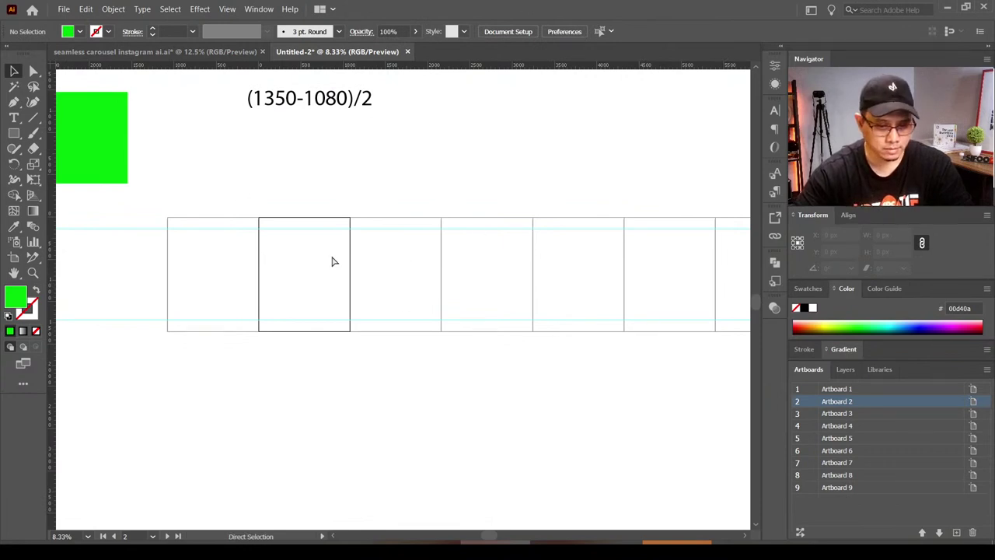
key("ctrl+v")
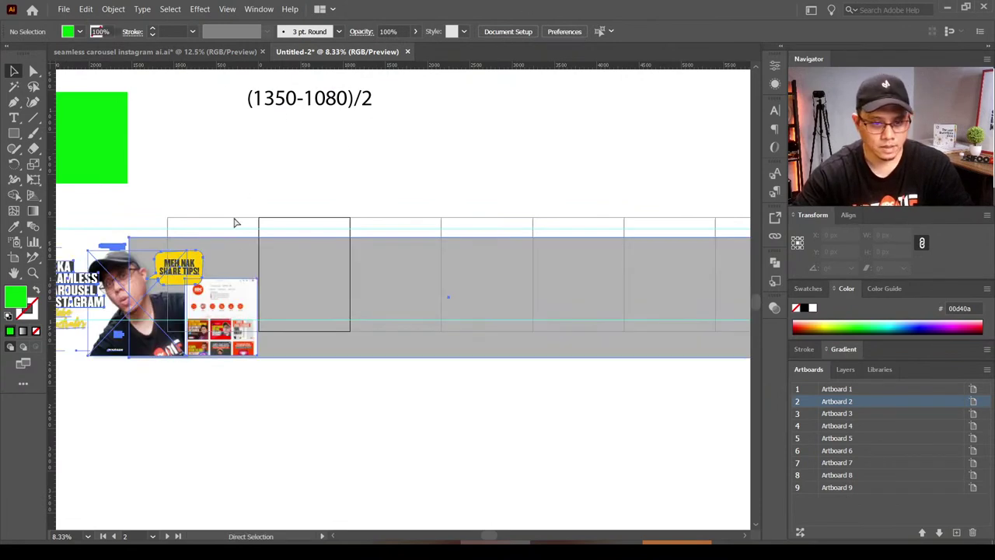
left_click_drag(237, 223, 367, 220)
key("v")
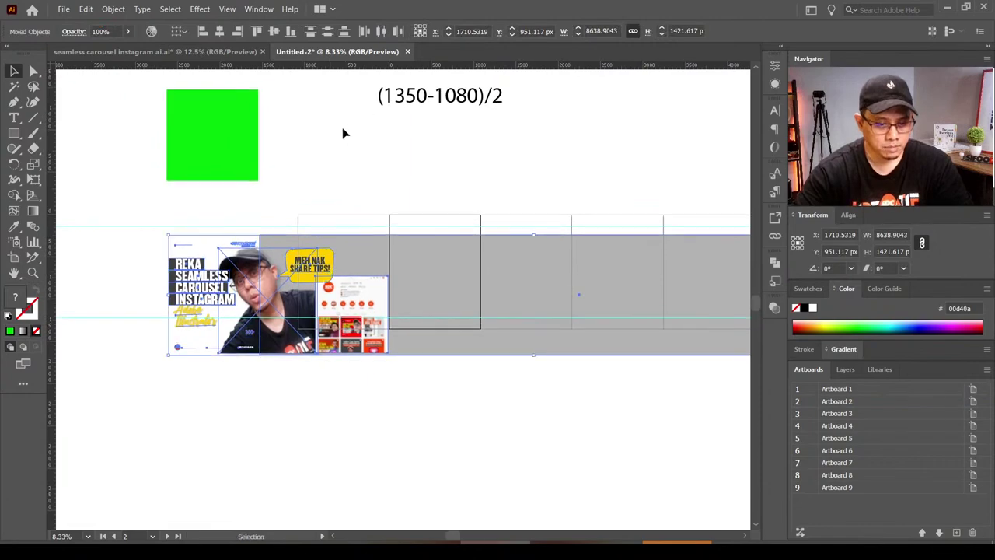
key("ctrl+z")
Step: Copy the full carousel artwork, paste it into Untitled-2, and drag it onto the artboards
left_click(146, 52)
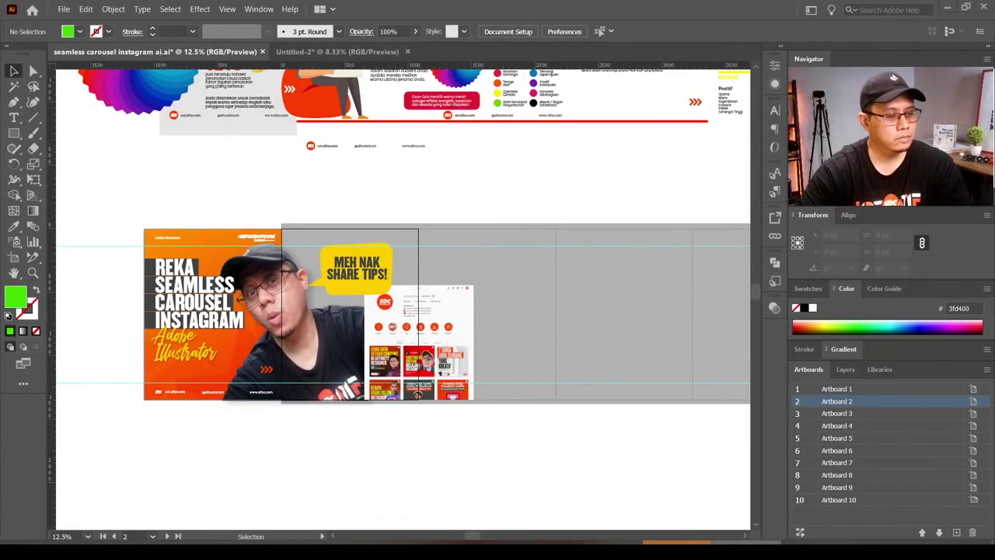
left_click_drag(115, 204, 435, 440)
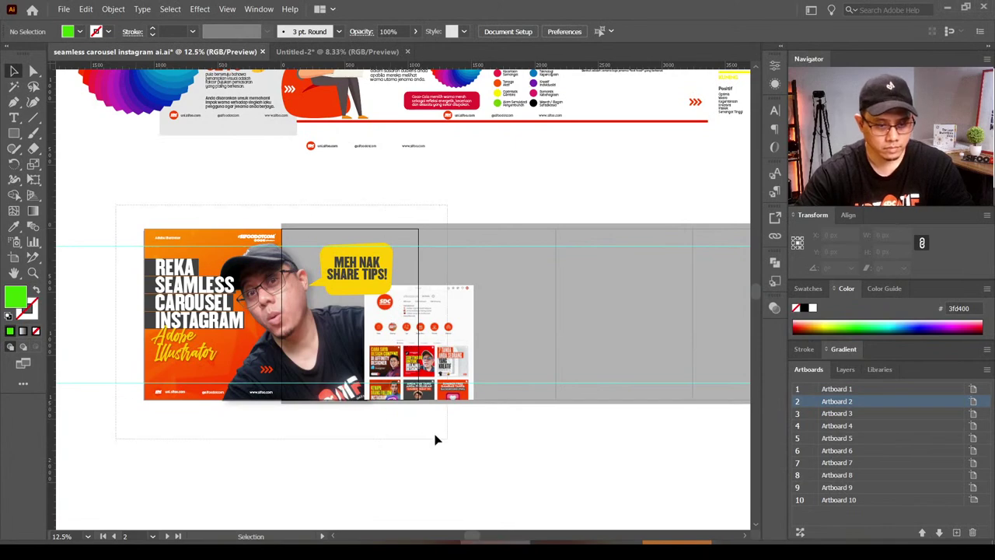
left_click_drag(333, 274, 342, 280)
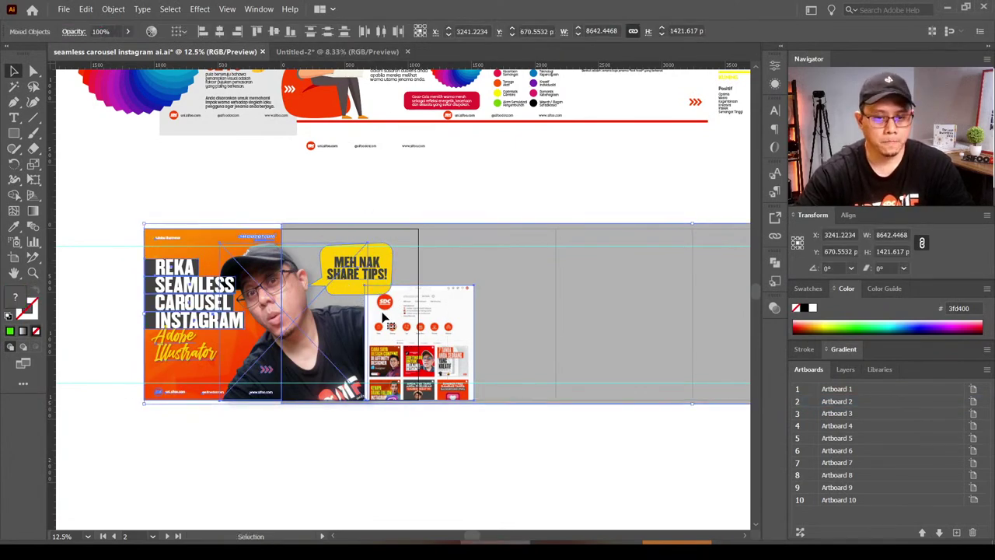
left_click(327, 51)
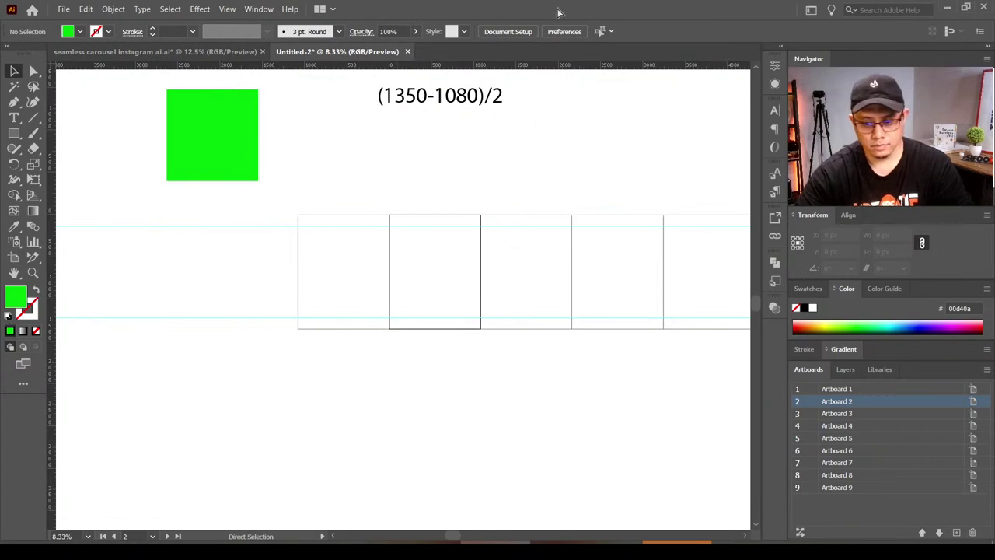
key("ctrl+v")
mouse_move(101, 261)
left_mouse_down()
mouse_move(315, 247)
mouse_move(314, 234)
left_mouse_up()
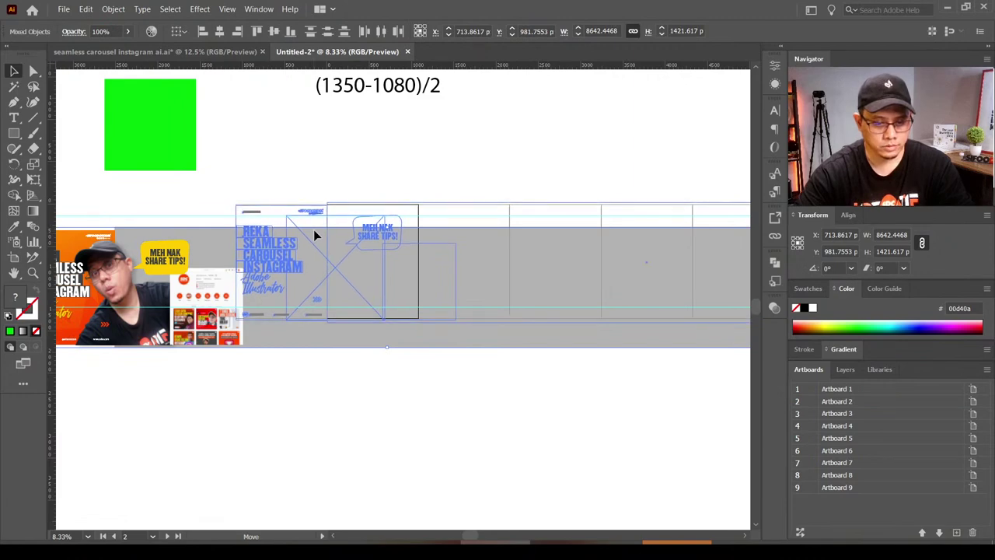
mouse_move(314, 233)
left_mouse_down()
mouse_move(337, 234)
mouse_move(318, 233)
left_mouse_up()
Step: Move the grey backdrop above the artboards, test and undo a top alignment, then select the orange background group
left_click(425, 176)
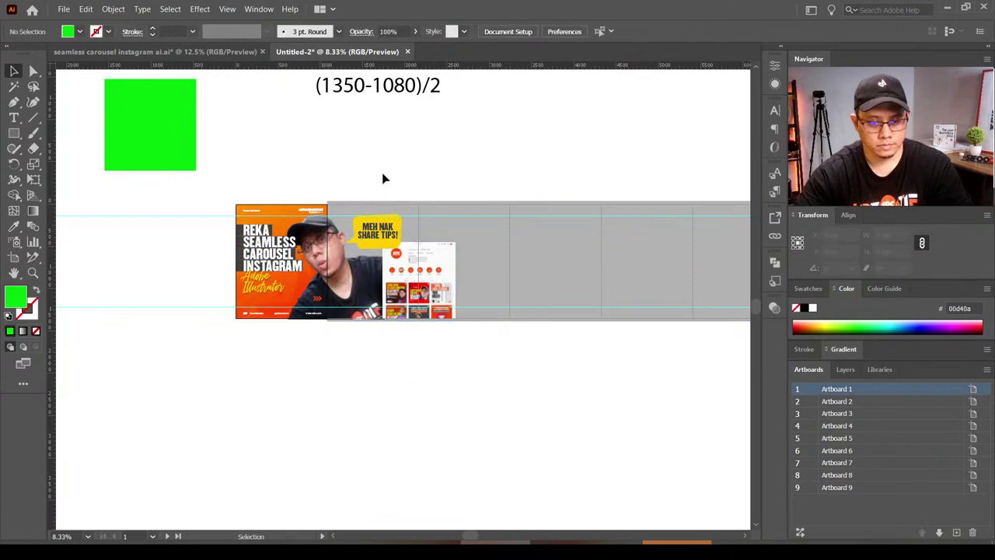
mouse_move(523, 241)
left_mouse_down()
mouse_move(574, 170)
mouse_move(550, 155)
left_mouse_up()
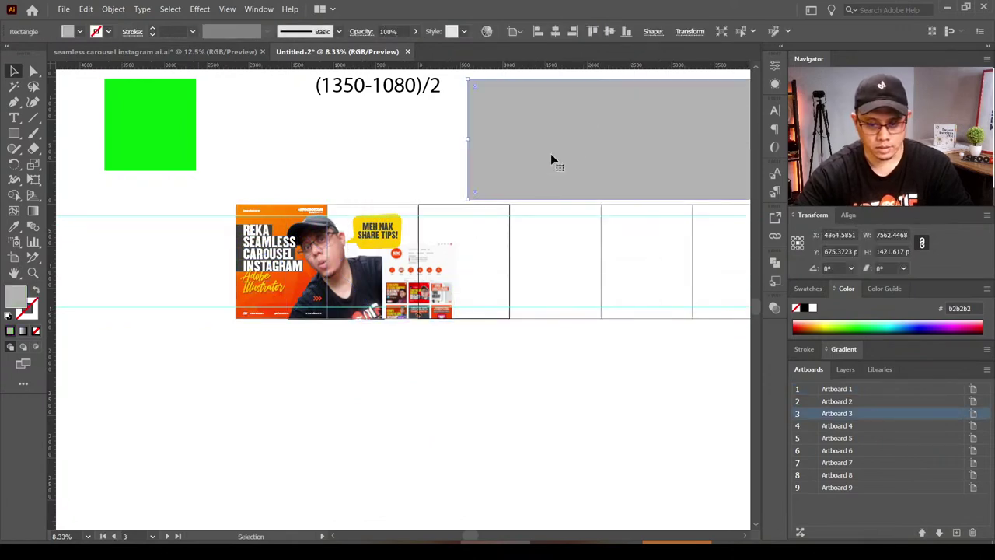
mouse_move(427, 177)
left_mouse_down()
mouse_move(380, 319)
mouse_move(233, 322)
left_mouse_up()
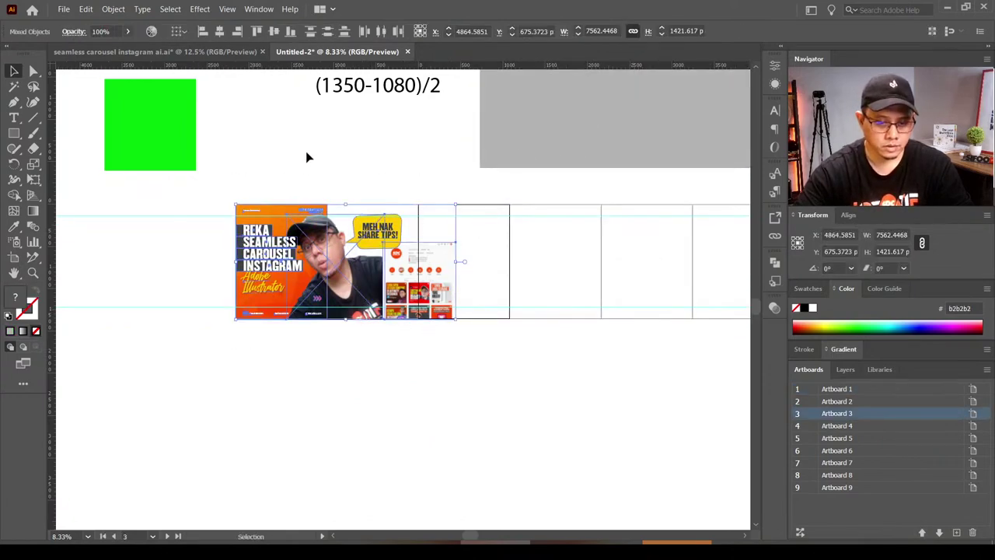
key("ctrl+equal")
key("ctrl+equal")
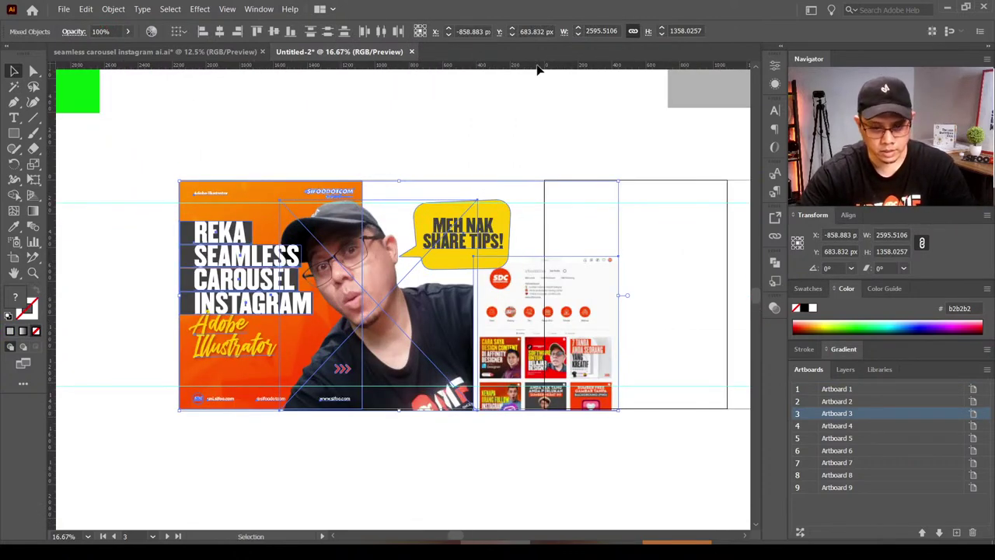
left_click(257, 31)
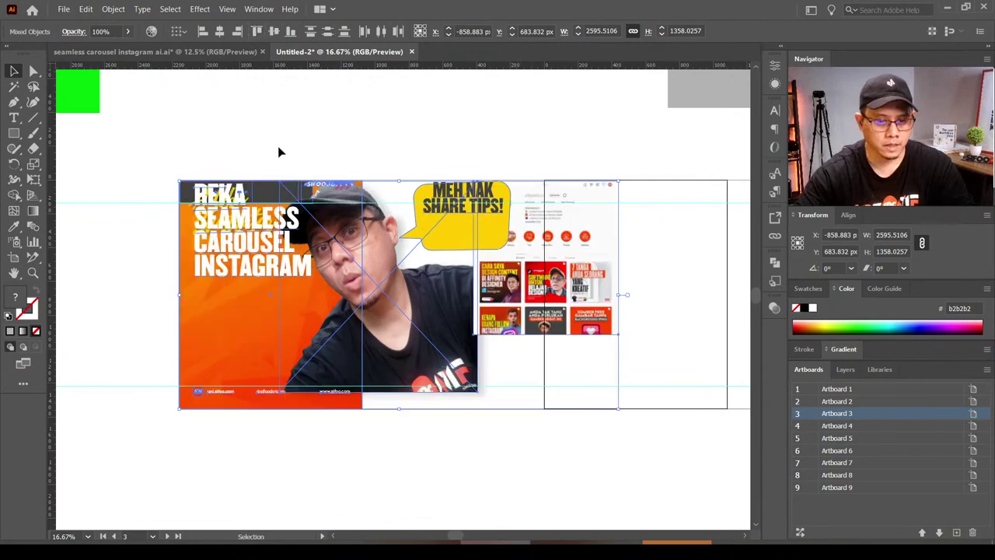
key("ctrl+z")
left_click(234, 167)
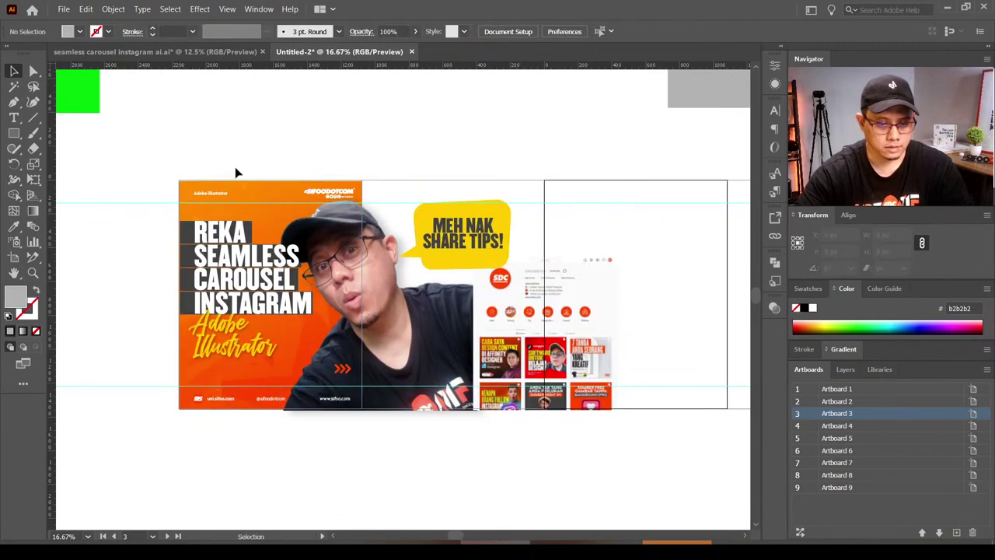
left_click_drag(179, 188, 311, 195)
Step: Align the orange title-slide background to Artboard 1's top edge
left_click(381, 224)
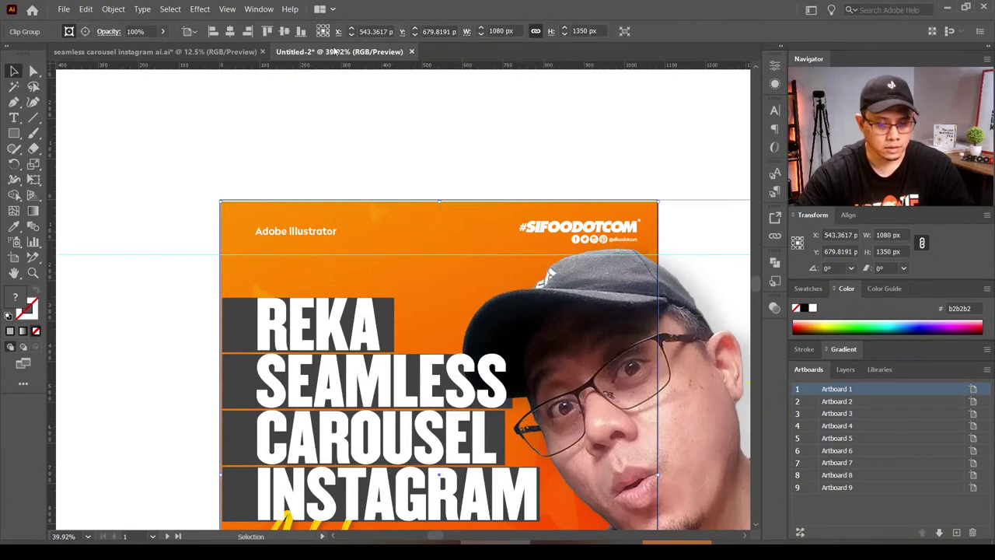
left_click(265, 34)
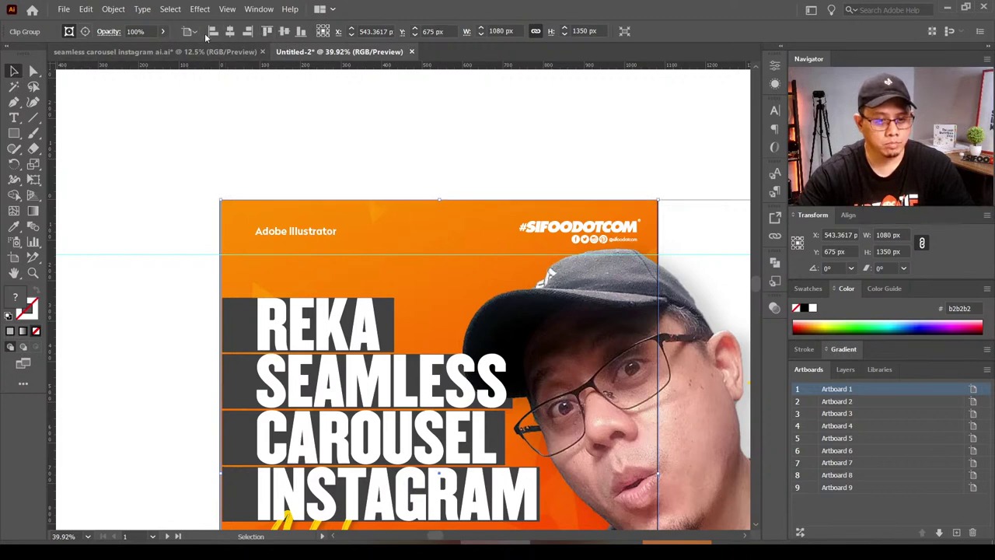
key("ctrl+shift+a")
scroll(389, 272, "down", 1)
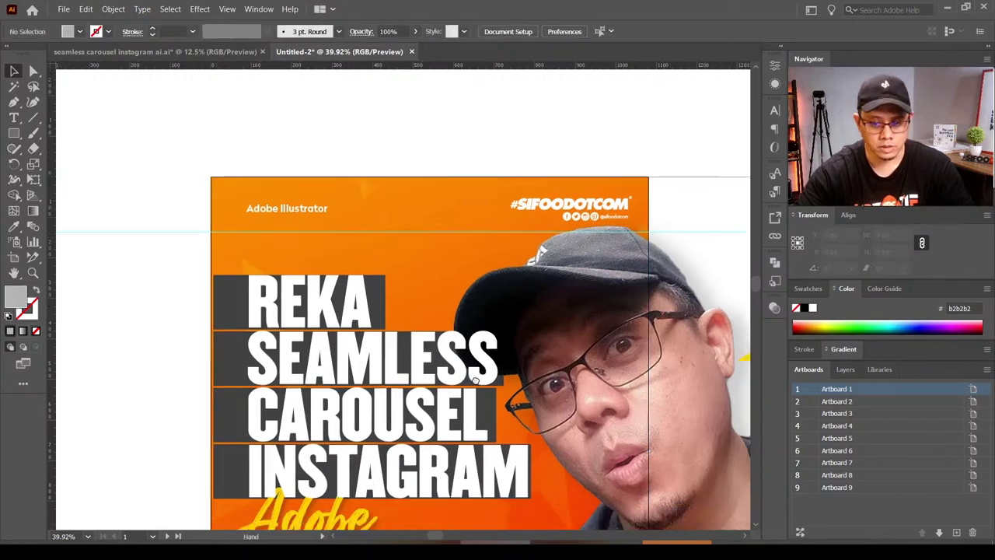
scroll(381, 304, "down", 3)
scroll(382, 306, "down", 1)
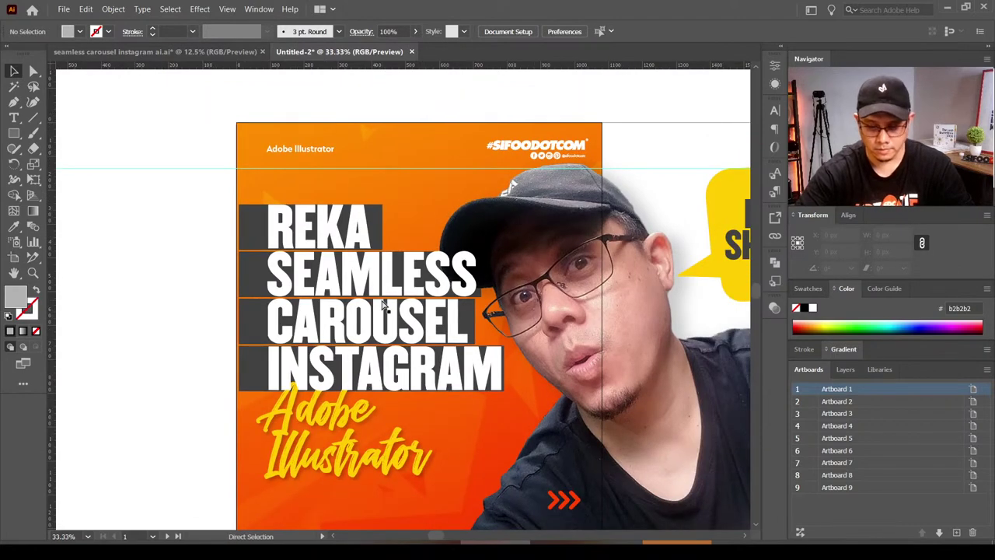
scroll(381, 303, "down", 1)
left_click_drag(483, 355, 368, 332)
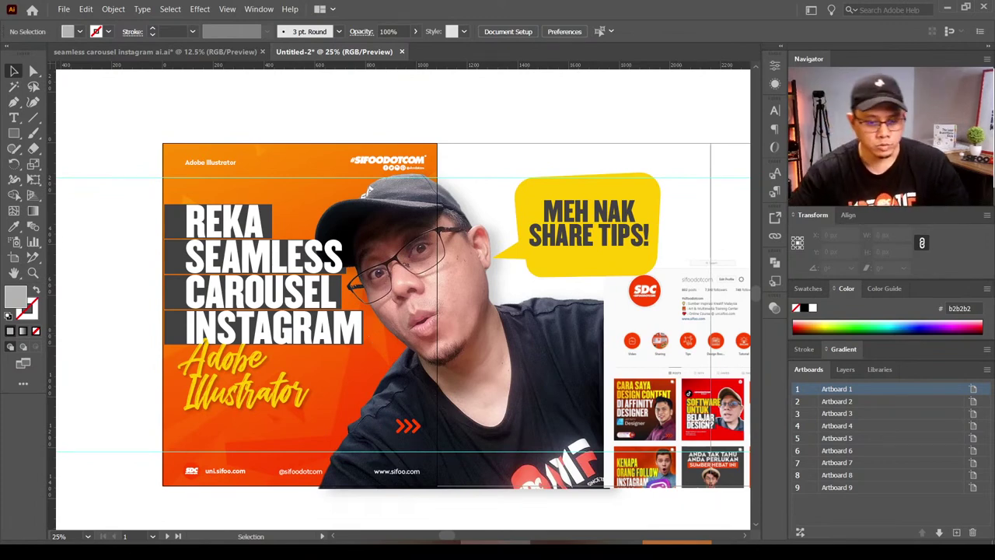
Step: Select the logo, text and footer group together with the photo
left_click(216, 162)
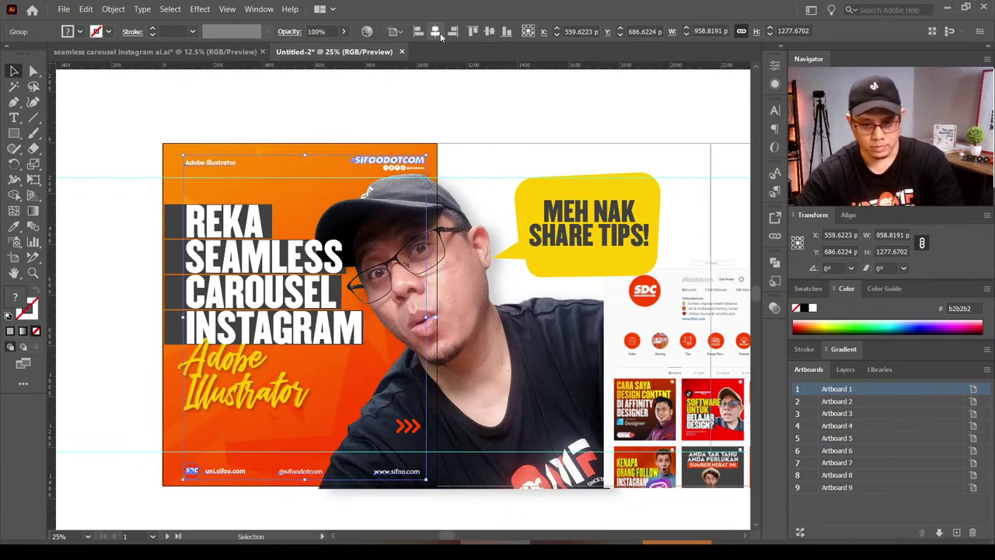
key("a")
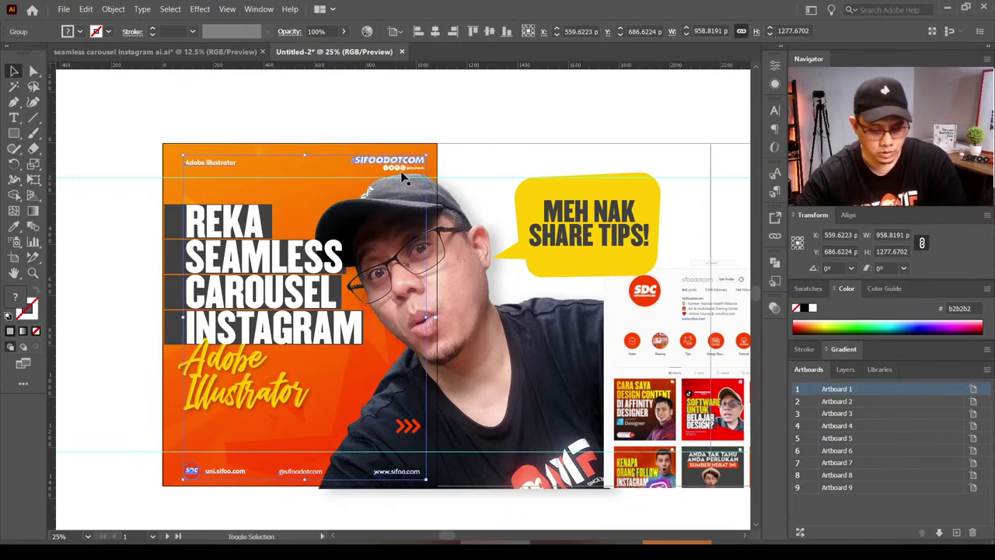
left_click(411, 168, "shift")
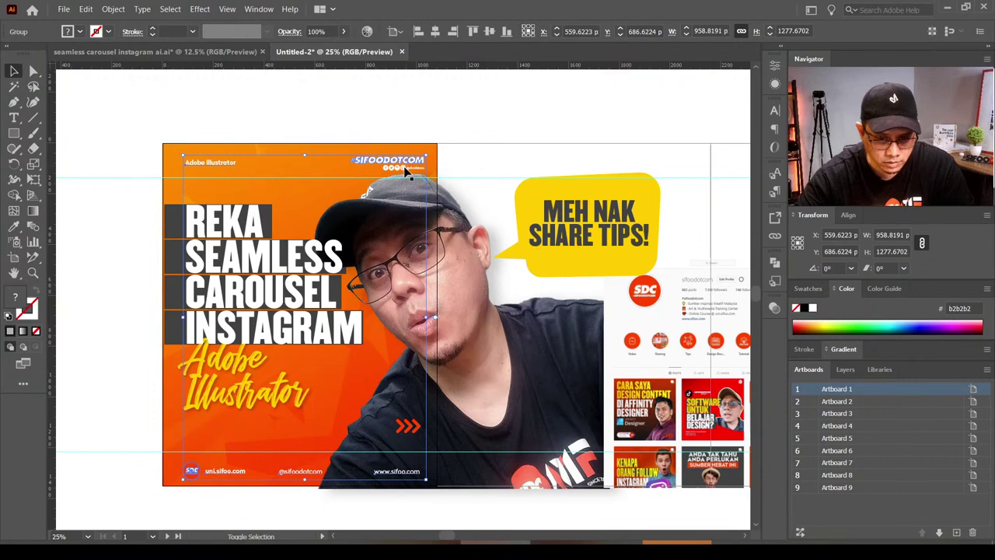
left_click(411, 177, "shift")
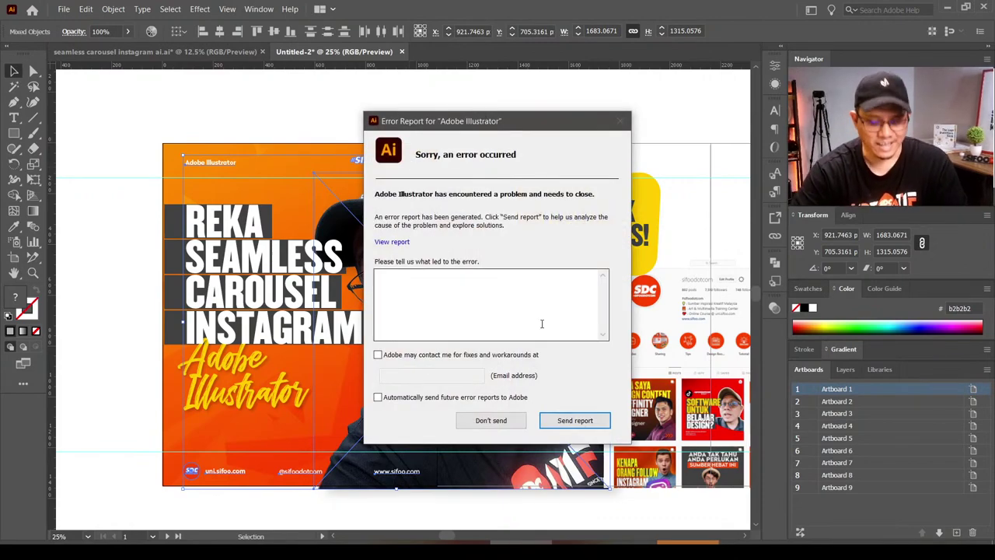
Step: Dismiss the Illustrator crash report without sending it
left_click(510, 421)
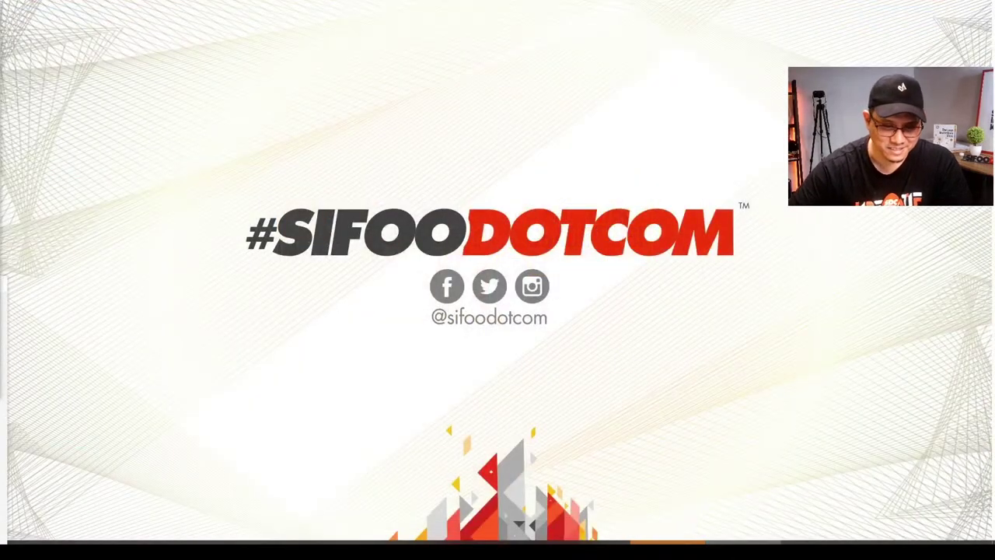
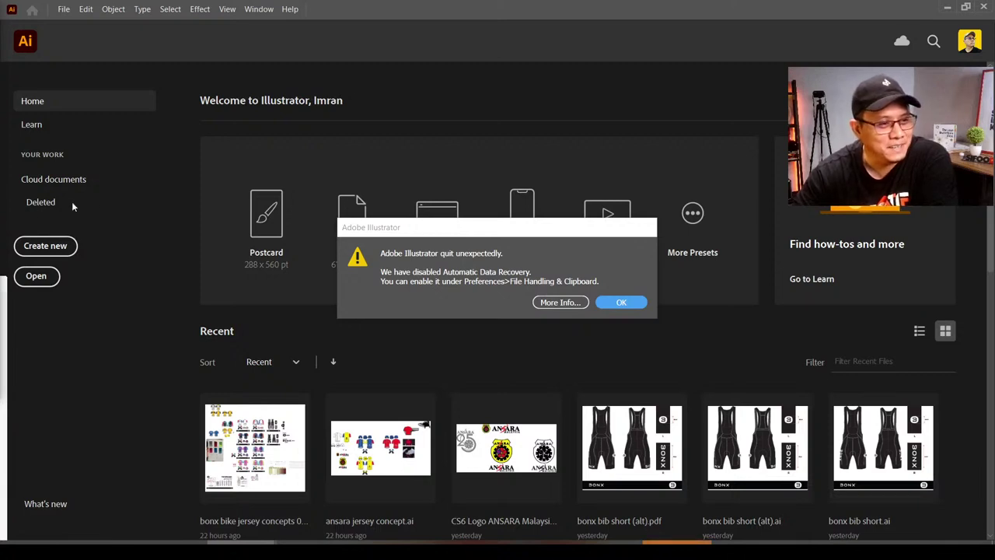
Step: Dismiss the crash alert and scroll through the Home screen's recent files
left_click(450, 231)
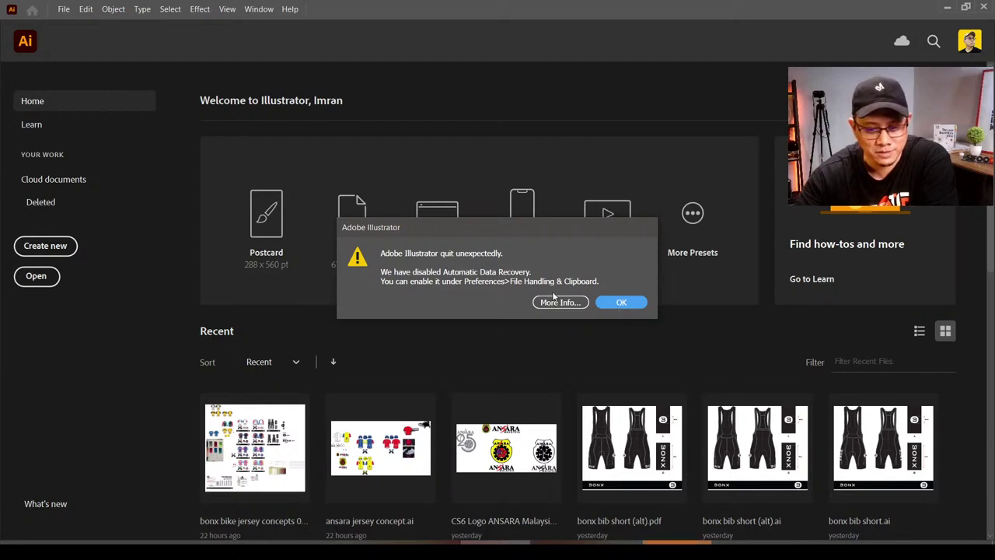
left_click(610, 303)
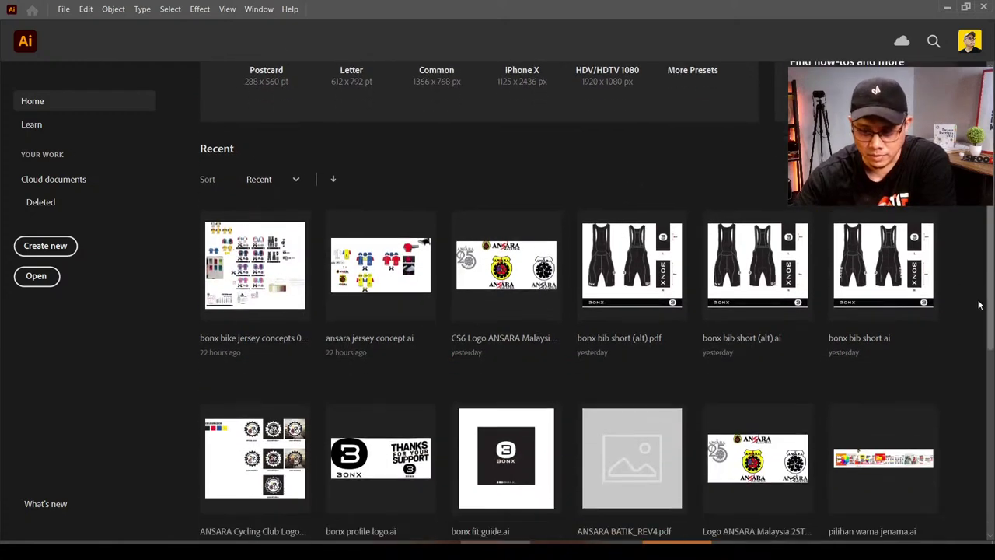
left_click_drag(990, 218, 977, 311)
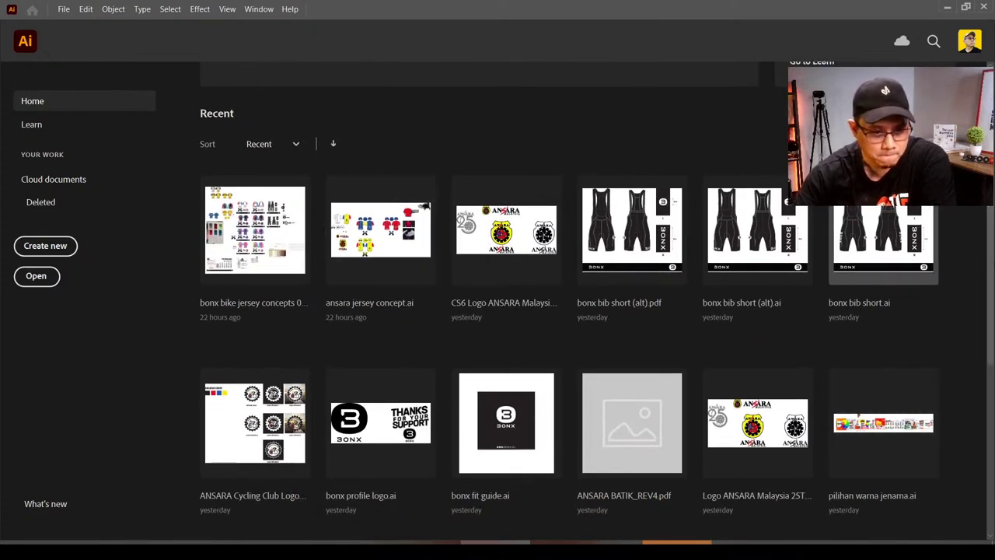
scroll(972, 346, "down", 3)
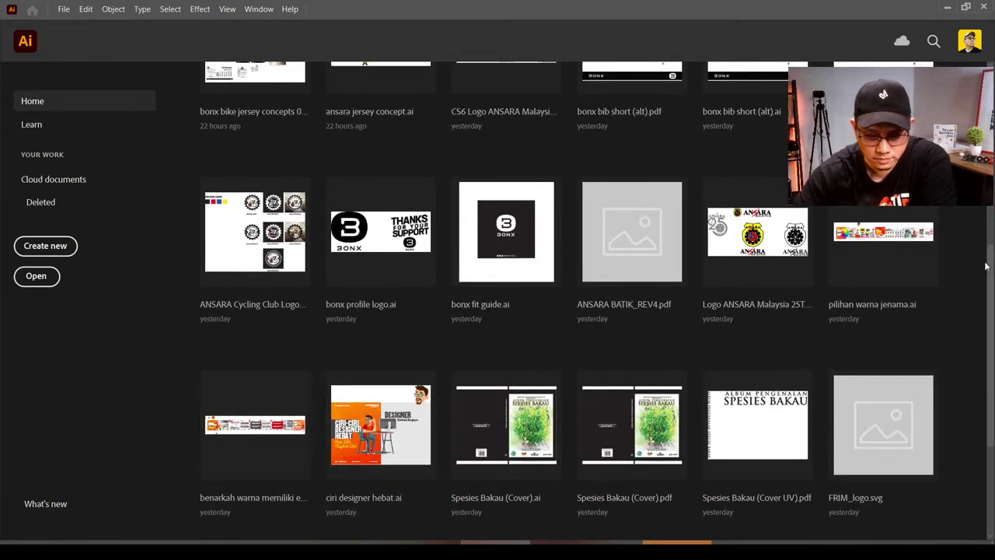
scroll(981, 349, "down", 3)
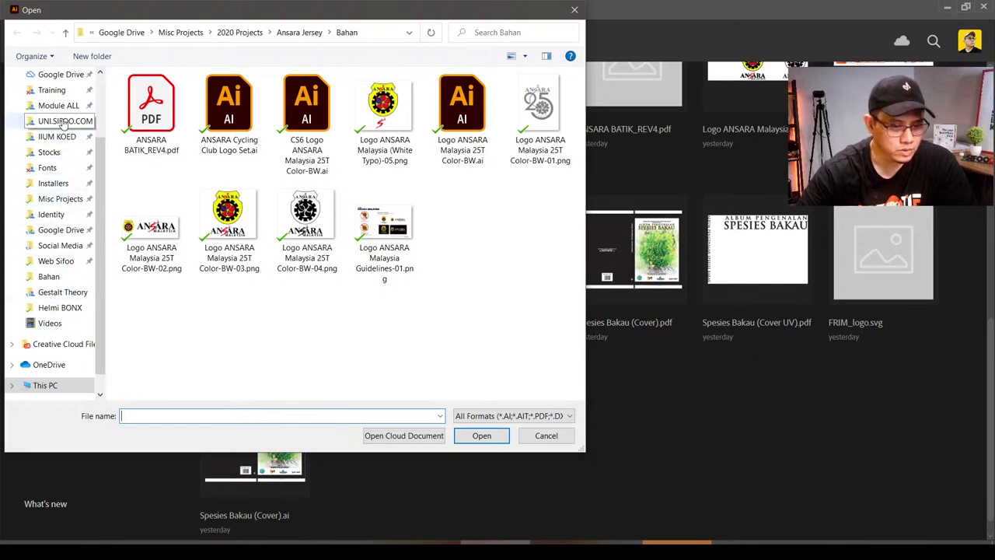
Step: Open seamless carousel instagram ai.ai from Ai - Seamless Carousel Instagram, ignoring all missing links
left_click(55, 245)
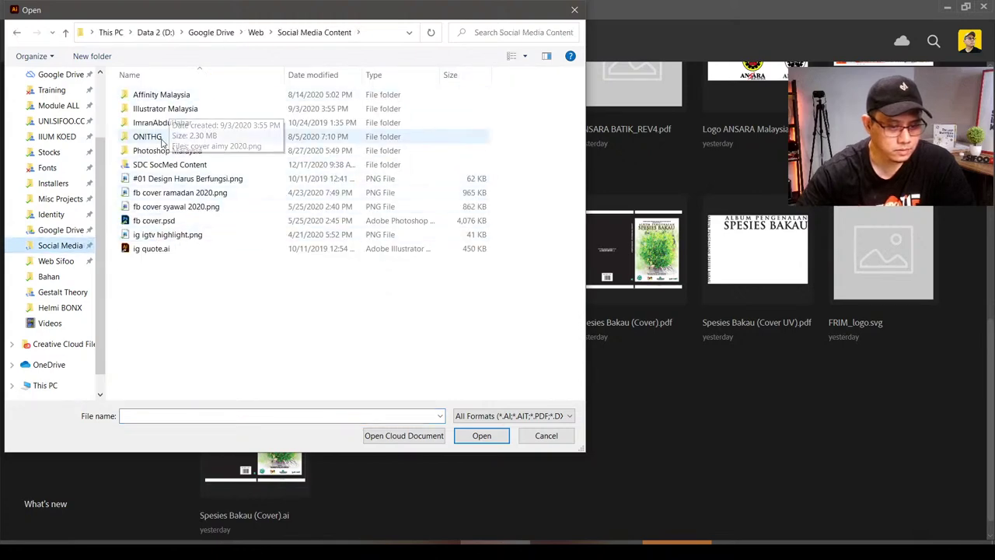
double_click(172, 164)
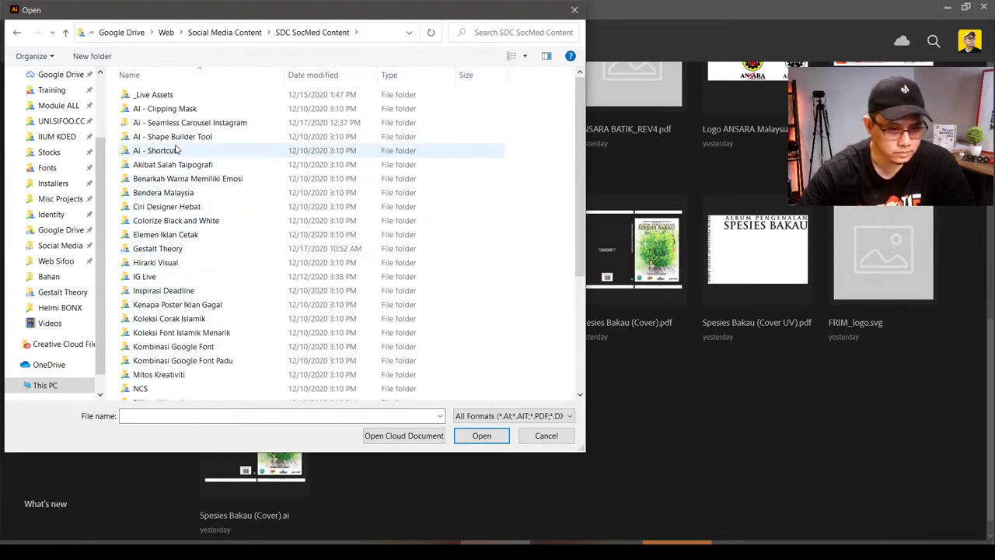
double_click(256, 122)
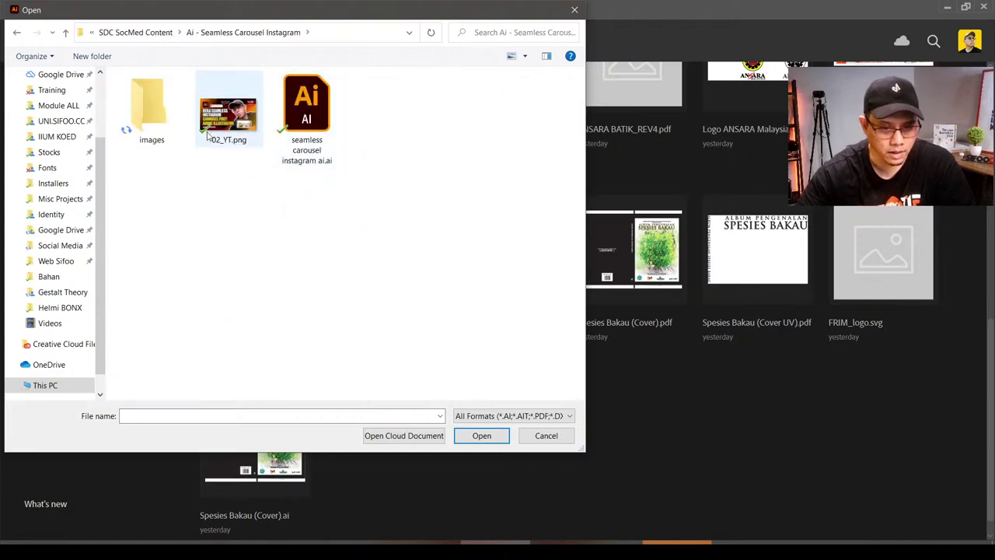
left_click(309, 125)
left_click(479, 434)
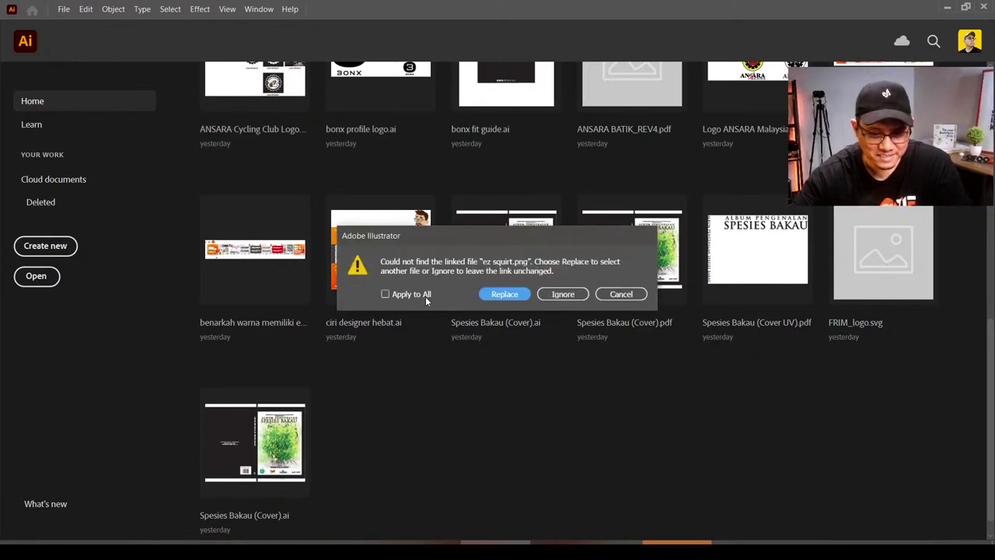
left_click(424, 295)
left_click(565, 295)
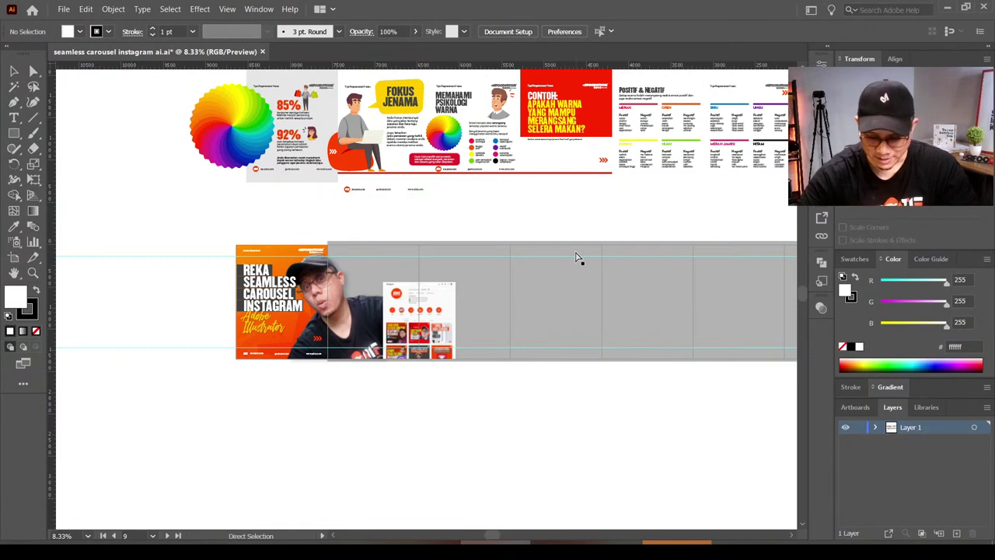
Step: Zoom into the first slide and set the header/footer group's X position to 540 px
key("ctrl+plus")
key("ctrl+plus")
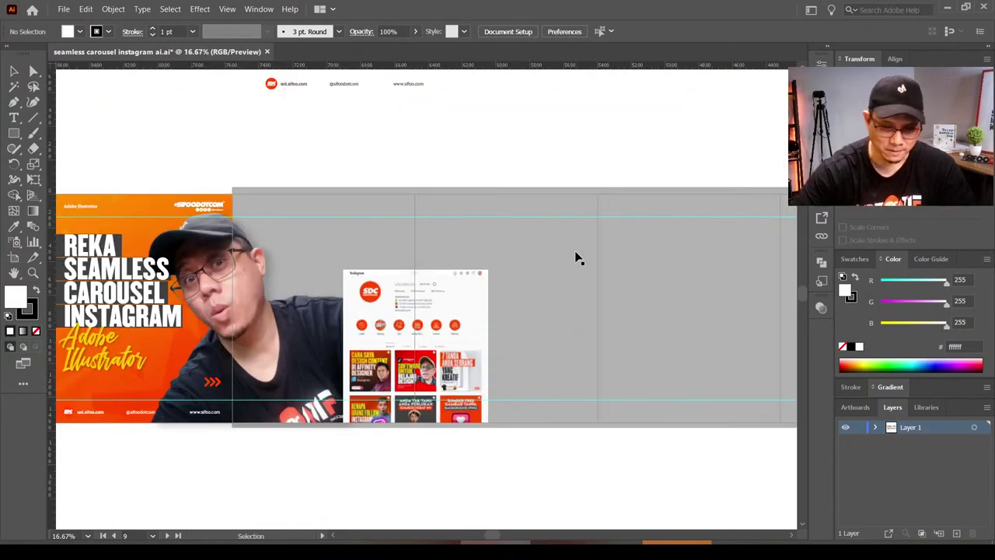
scroll(347, 287, "left", 3)
scroll(349, 256, "left", 3)
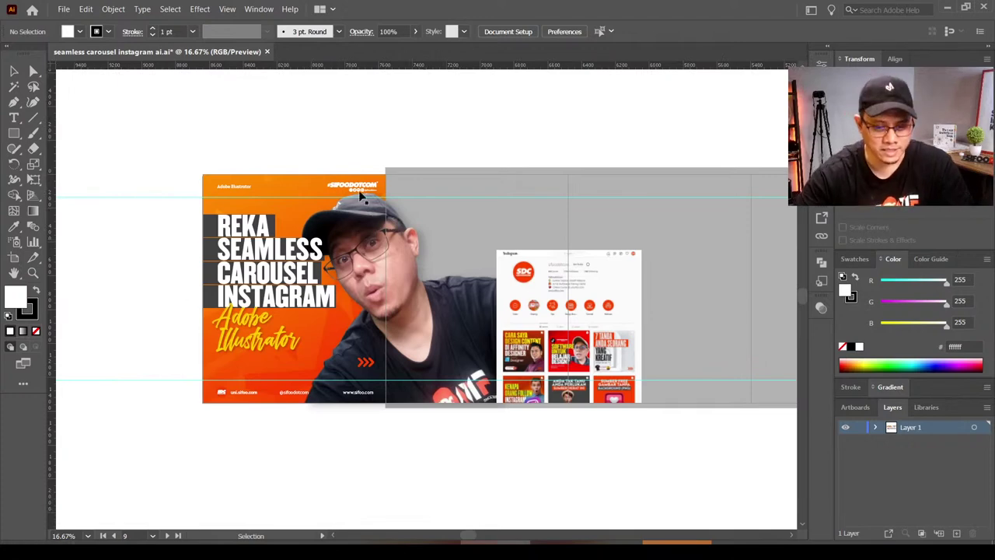
key("ctrl+equal")
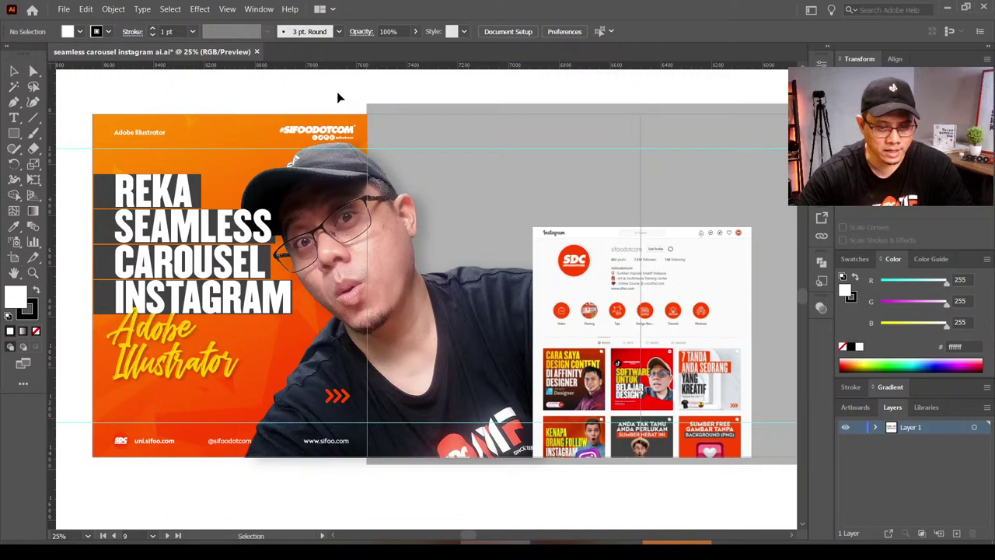
left_click(332, 142)
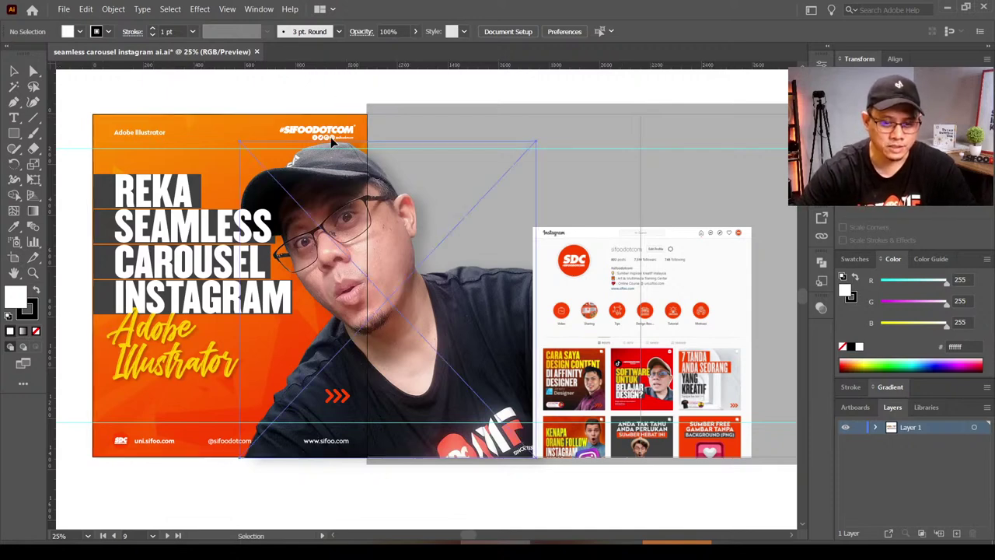
left_click(330, 140)
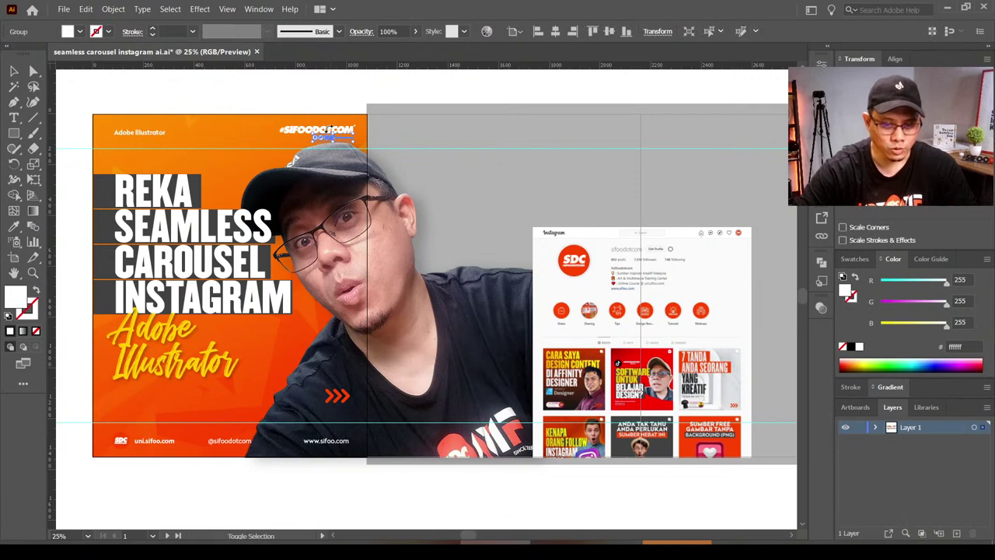
left_click(289, 129)
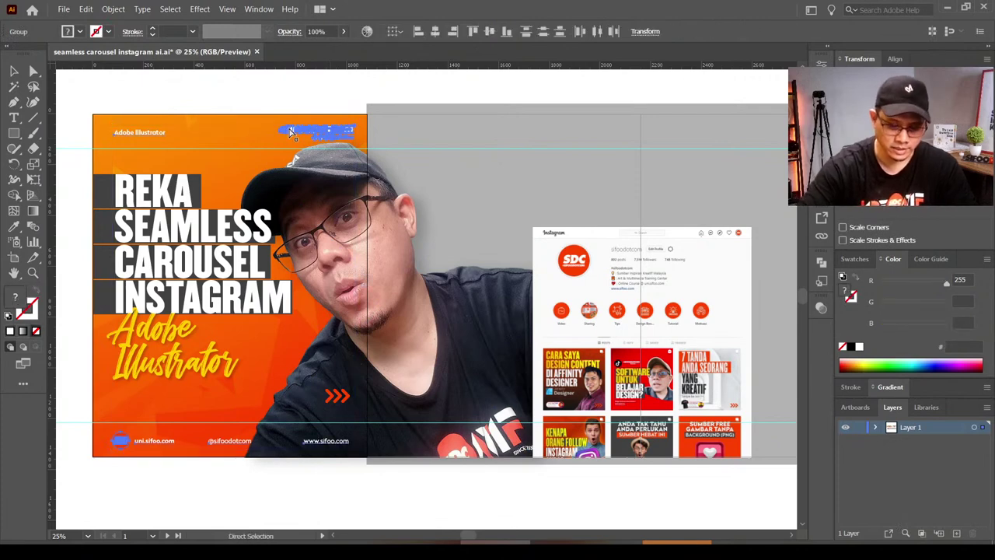
key("v")
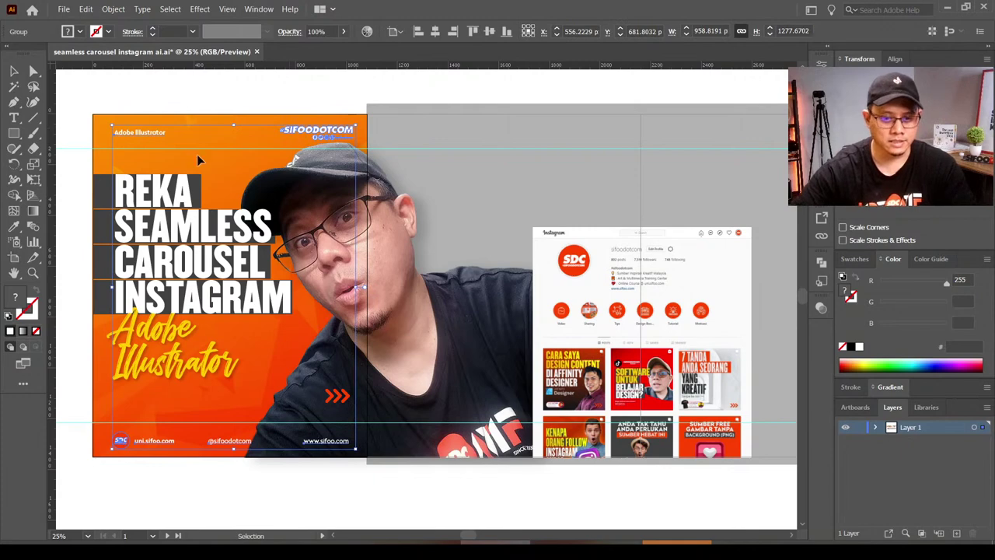
left_click(435, 31)
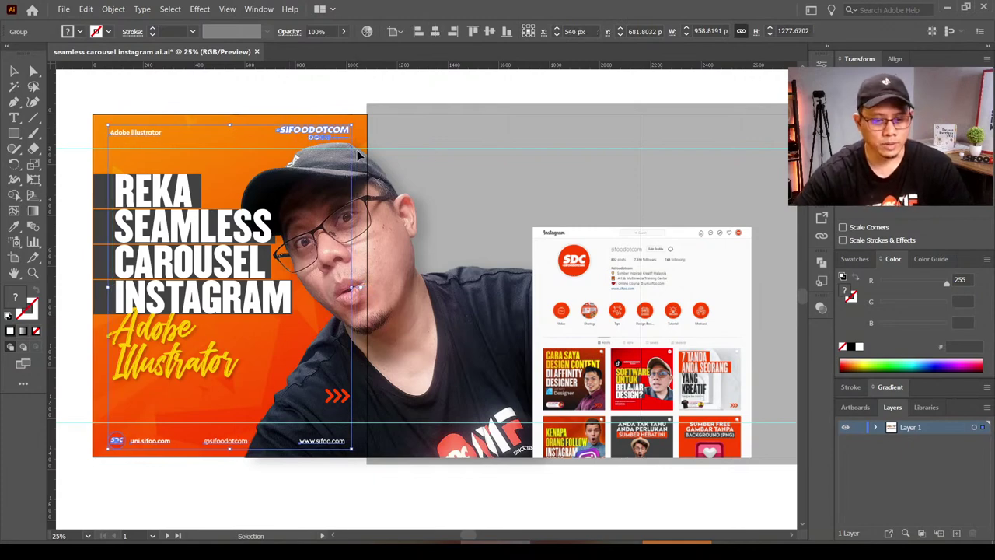
left_click(338, 93)
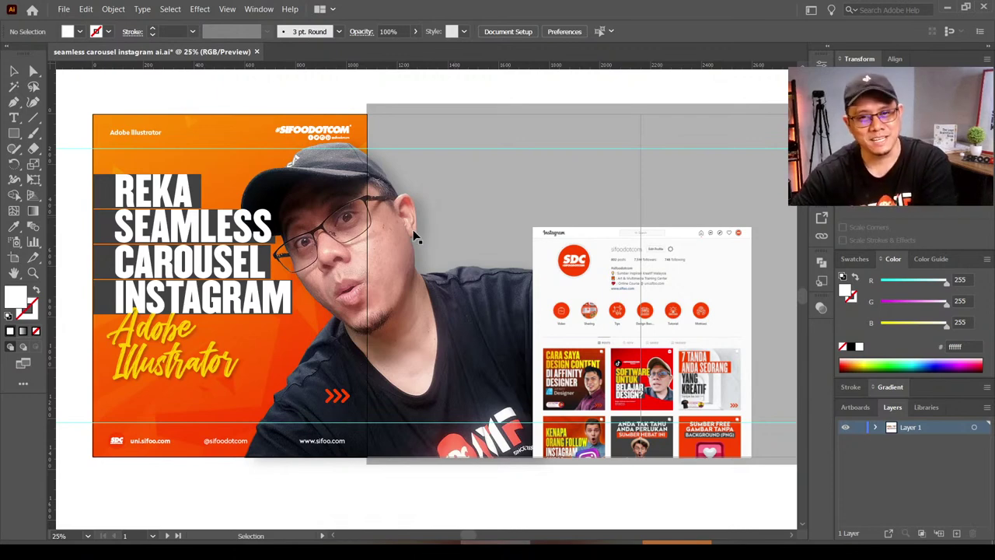
Step: Zoom out and scroll around the carousel back to the first slide
key("ctrl+minus")
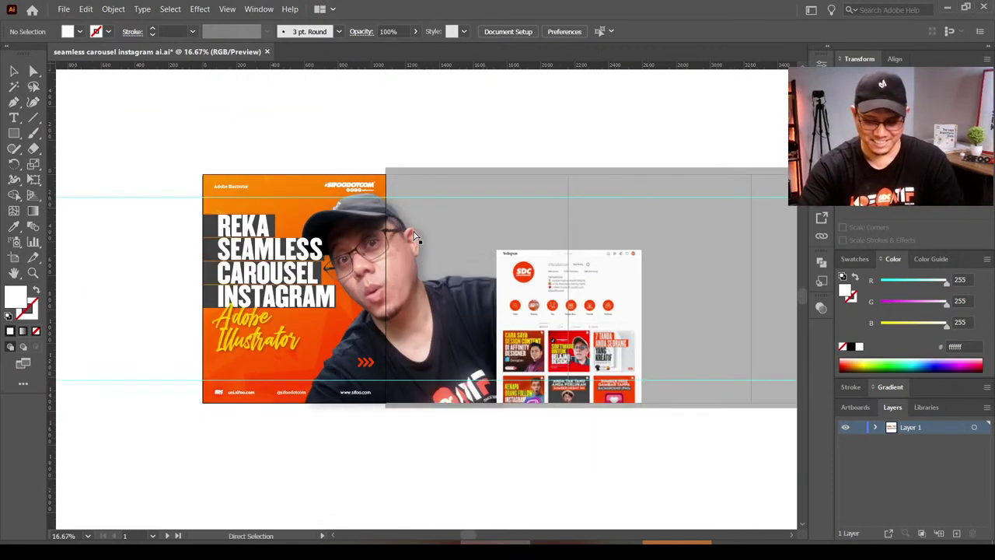
scroll(397, 203, "right", 2)
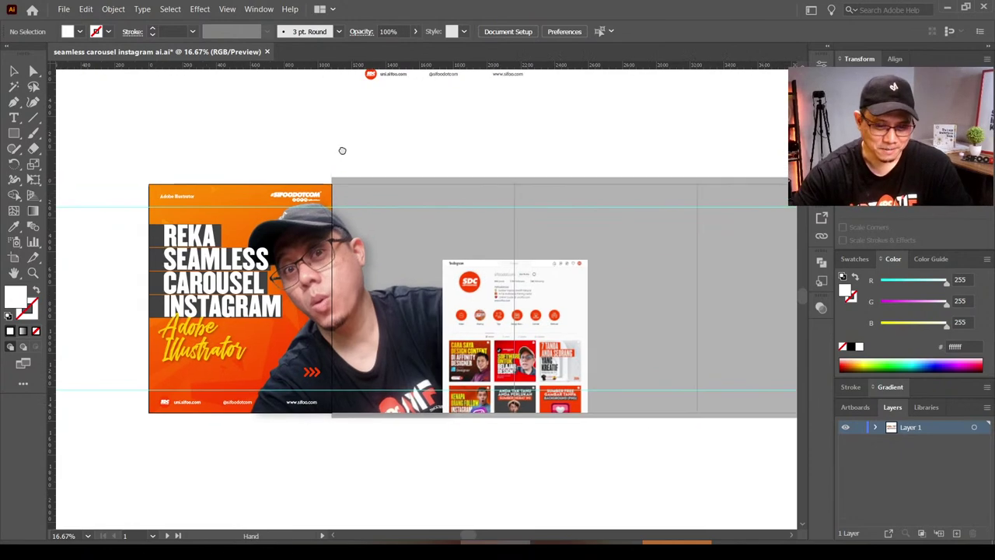
scroll(342, 151, "right", 1)
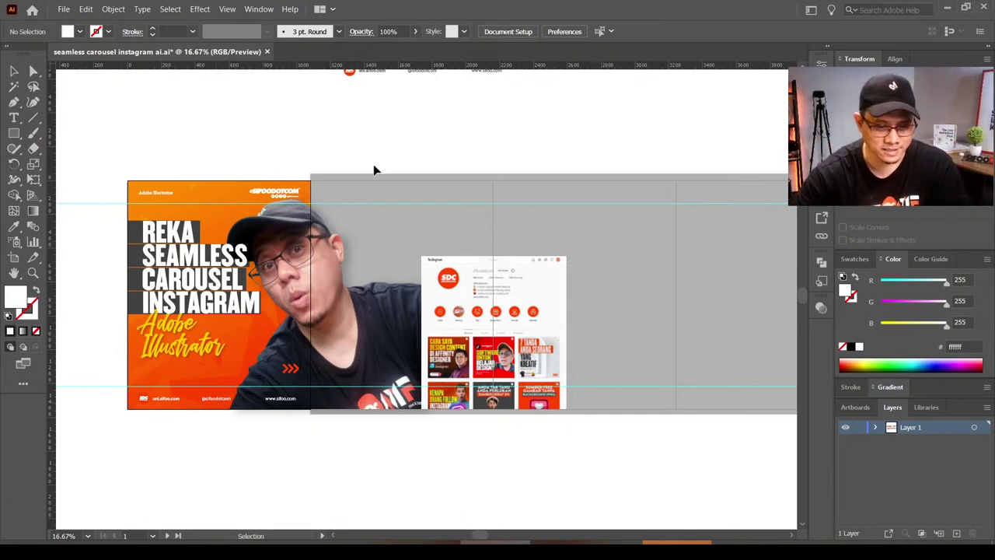
scroll(360, 171, "left", 2)
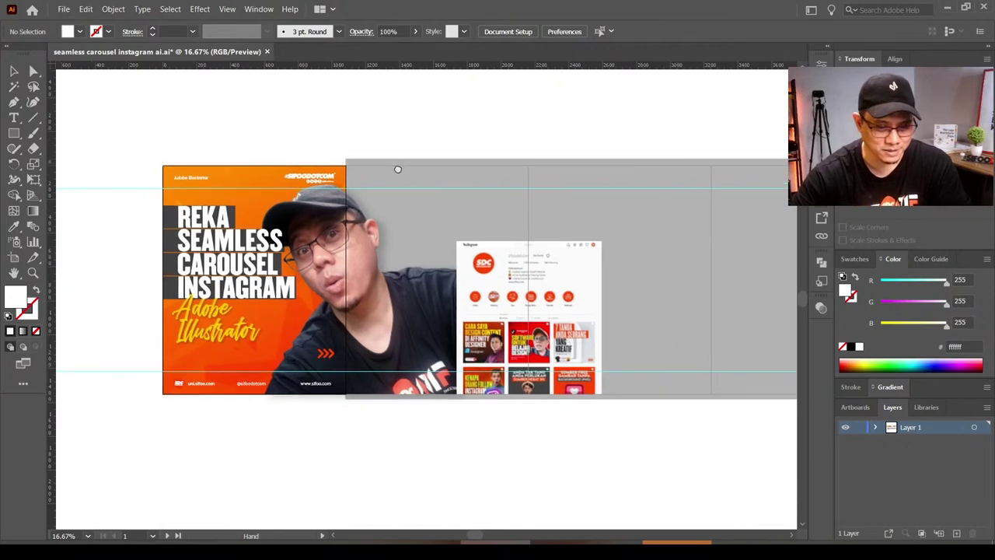
scroll(398, 166, "left", 1)
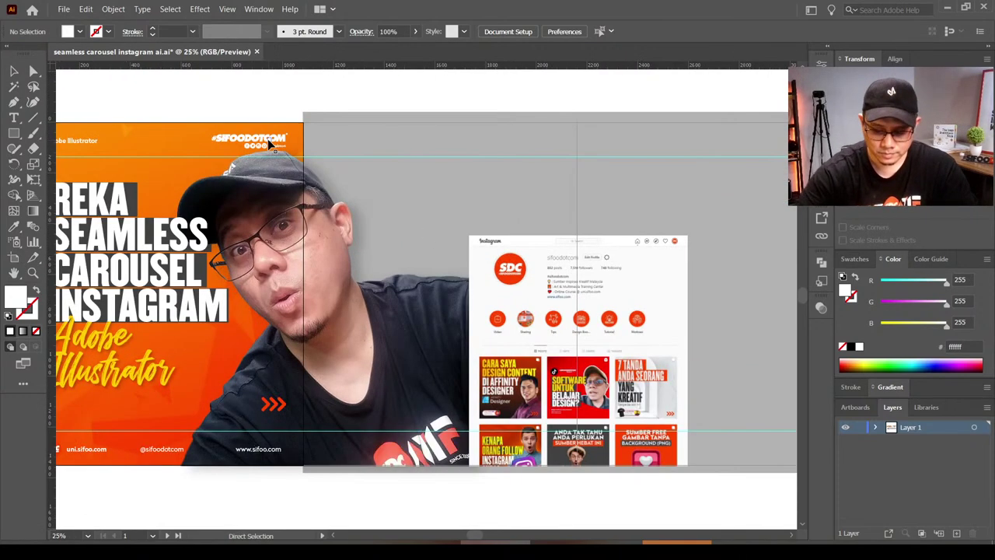
scroll(350, 281, "up", 1)
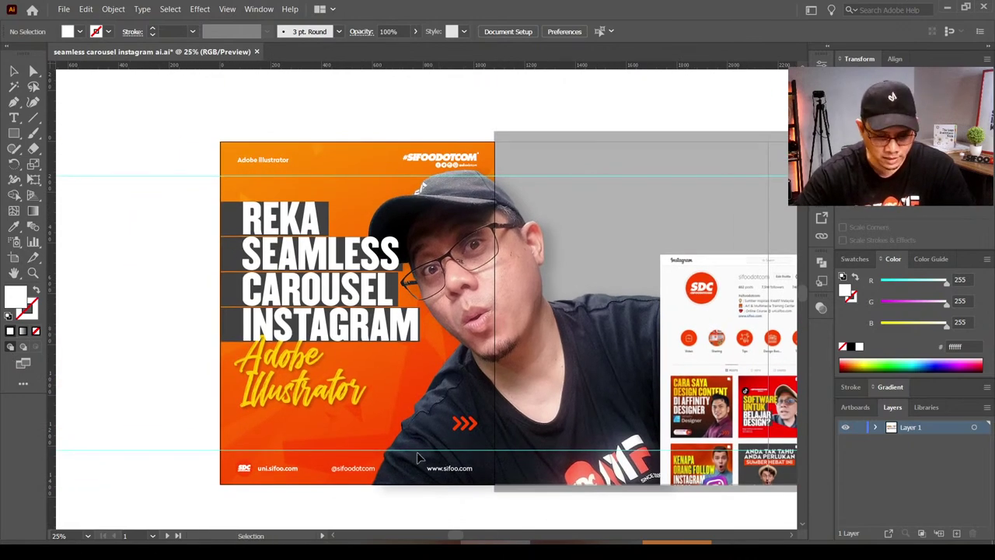
Step: Hide the header and footer texts and logos on the first slide
left_click(259, 164)
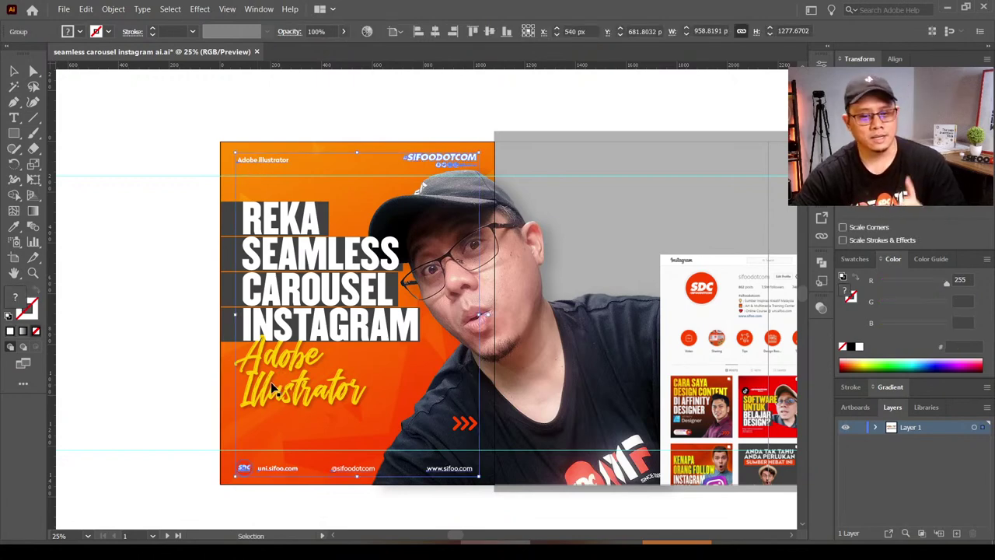
left_click_drag(375, 310, 336, 307)
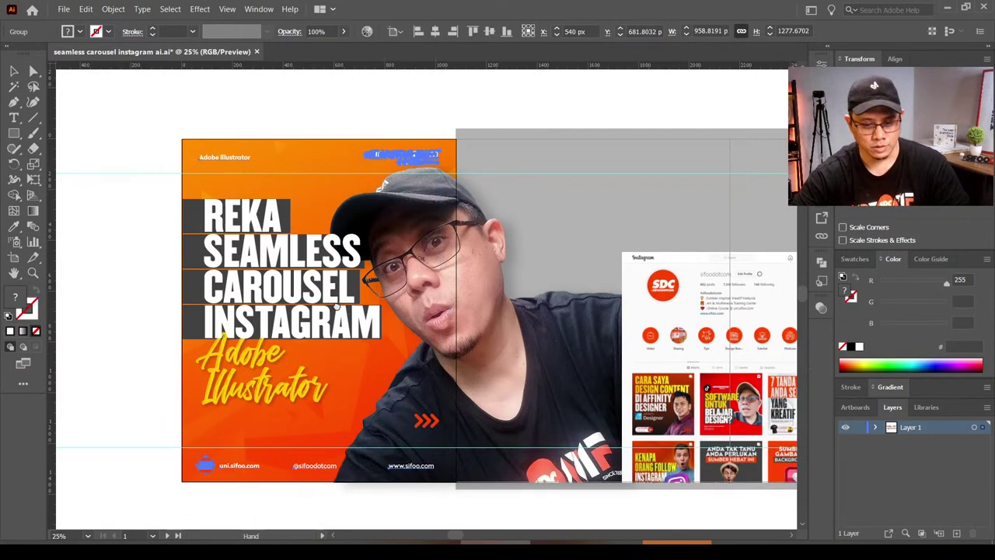
left_click_drag(383, 185, 342, 170)
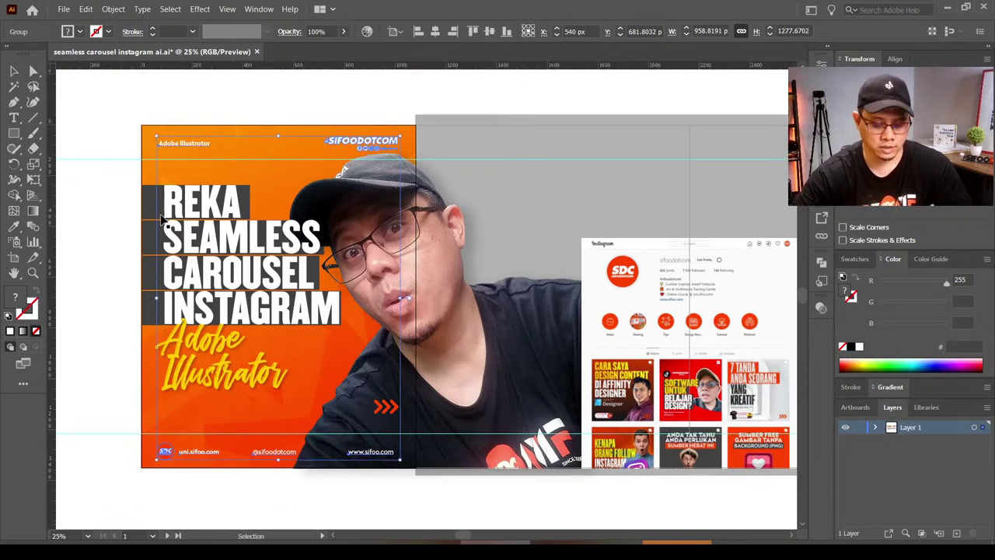
key("a")
key("ctrl+shift+a")
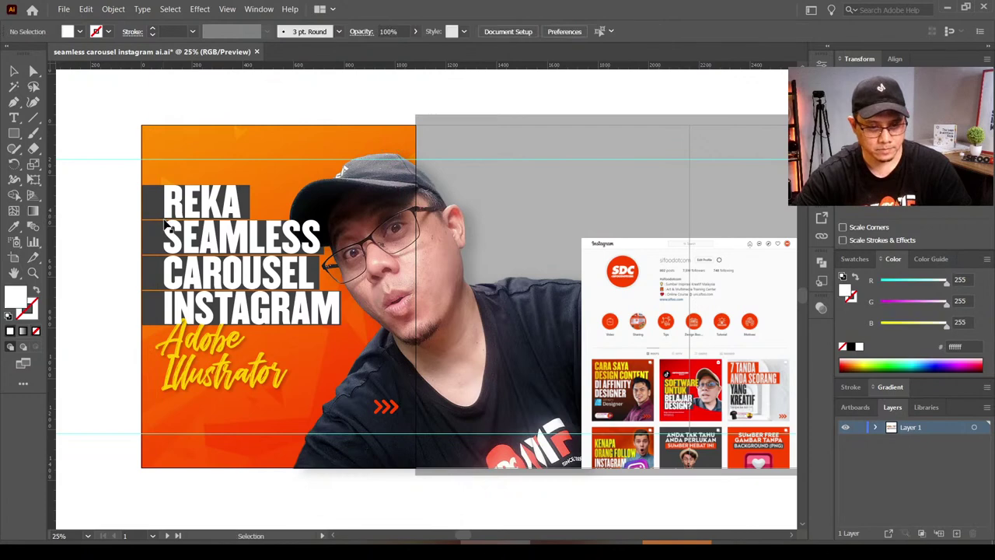
key("v")
key("ctrl+minus")
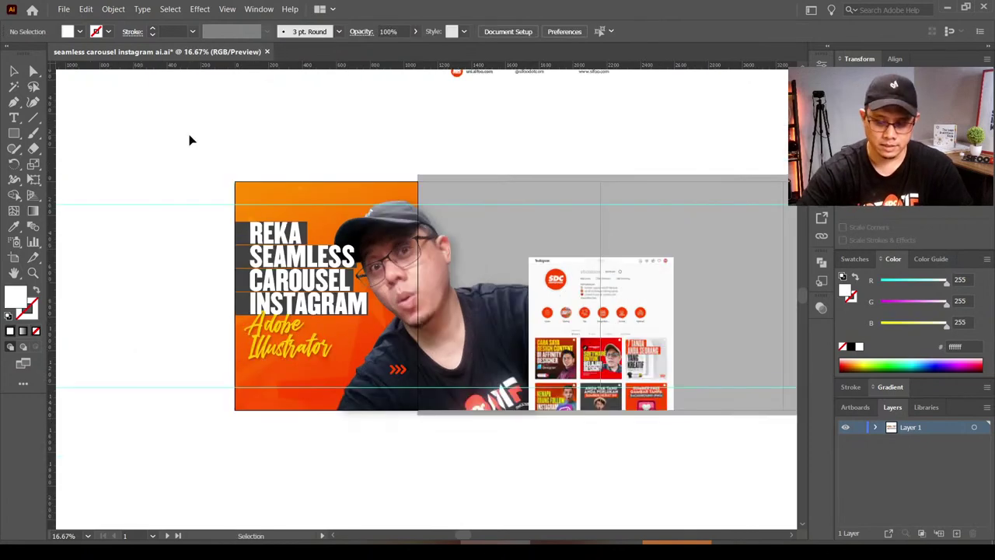
mouse_move(257, 538)
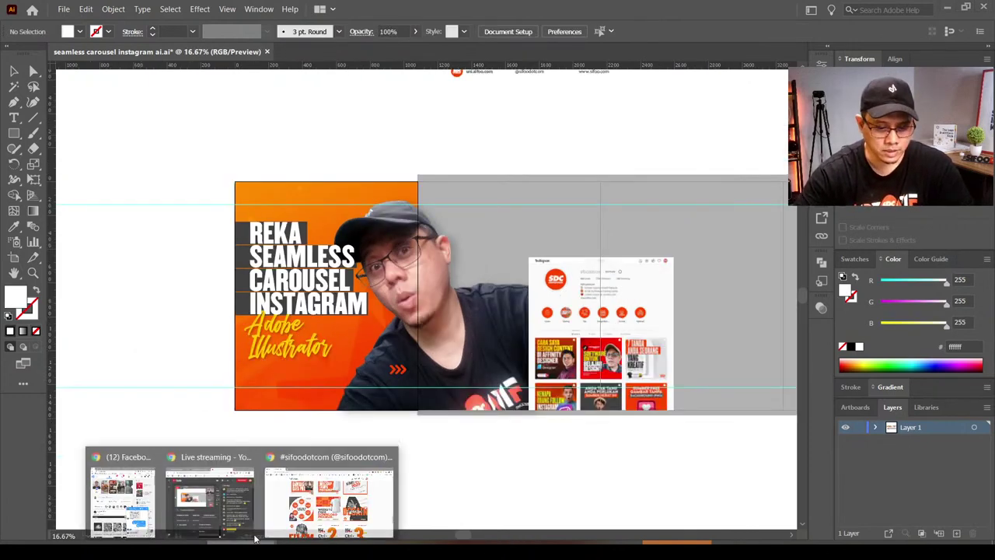
left_click(288, 498)
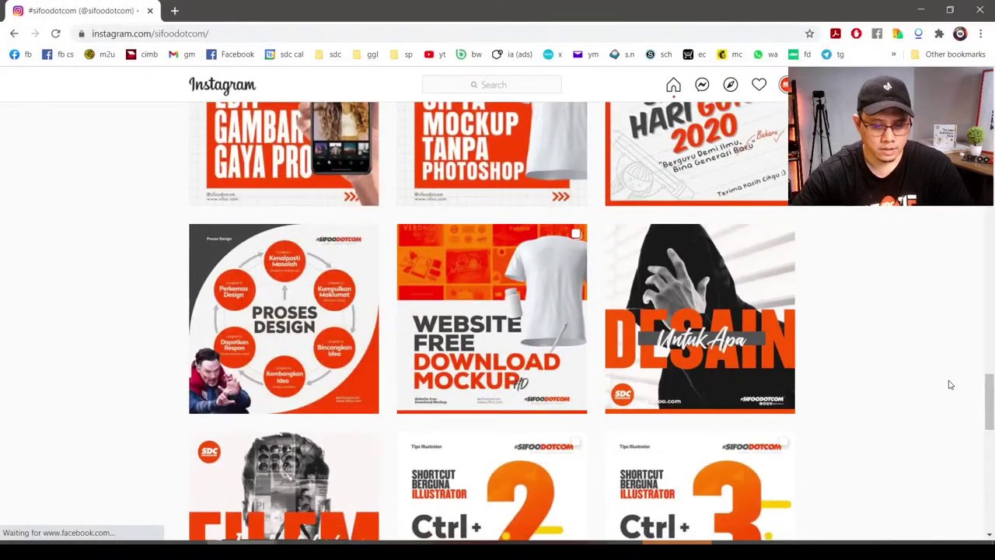
left_click_drag(987, 388, 990, 372)
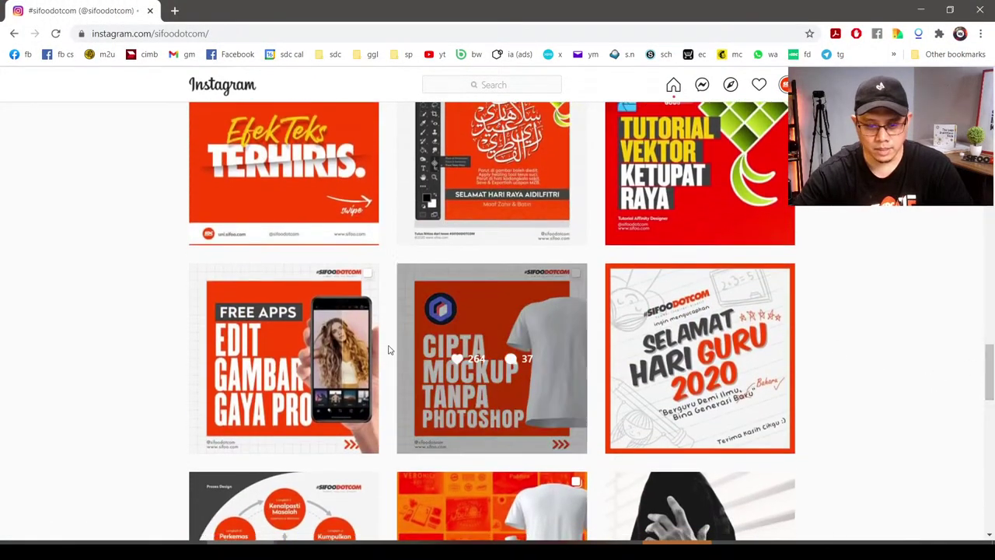
left_click(473, 317)
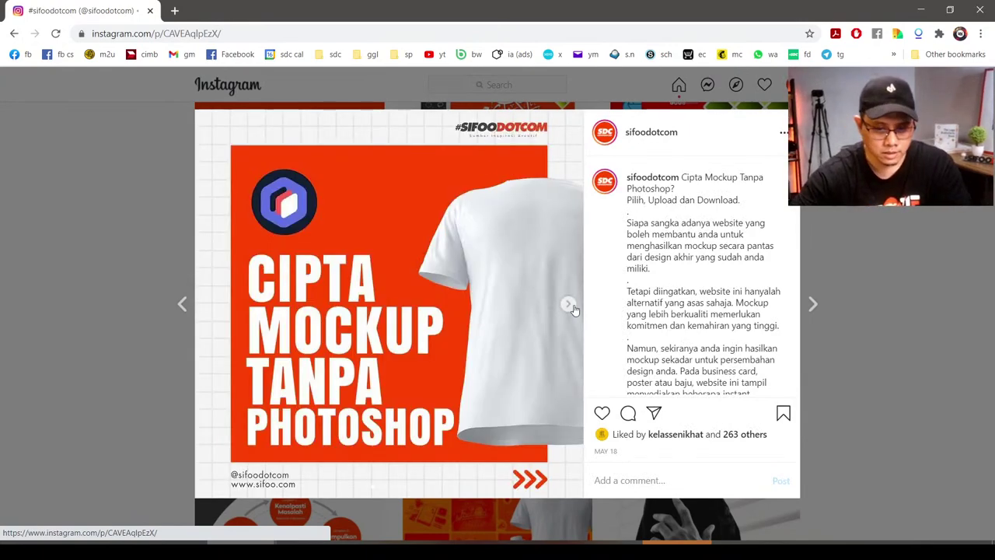
left_click(569, 304)
left_click(571, 308)
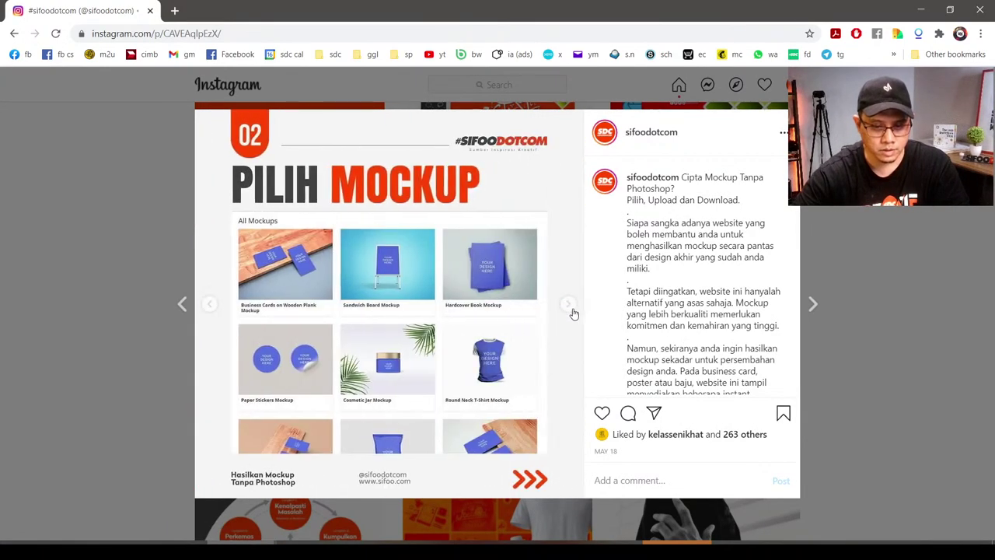
left_click(571, 311)
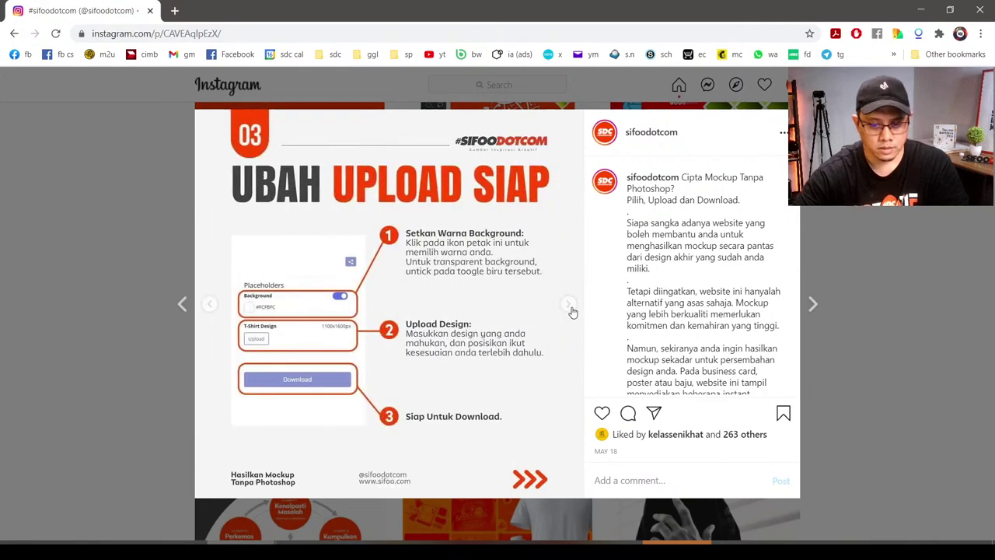
left_click(570, 306)
left_click(210, 305)
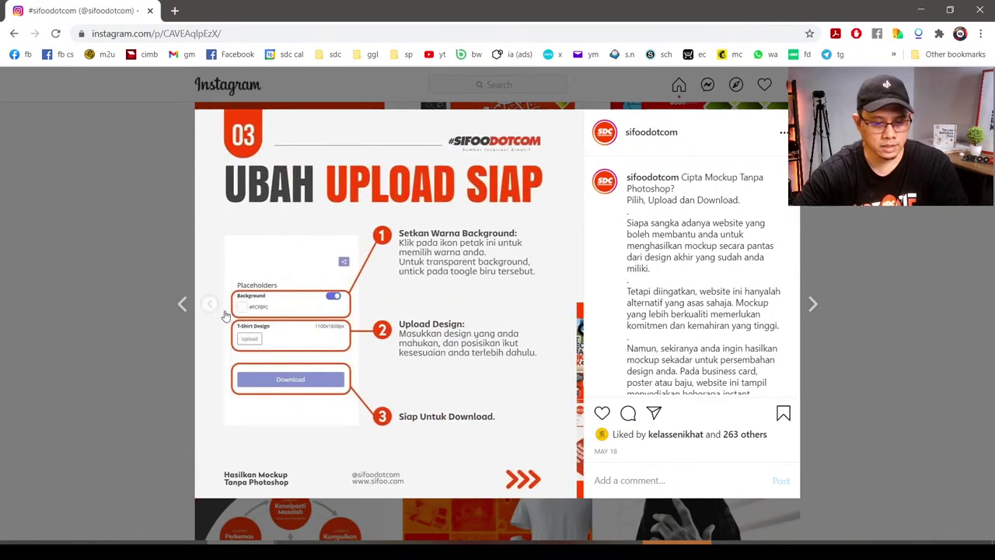
left_click(210, 308)
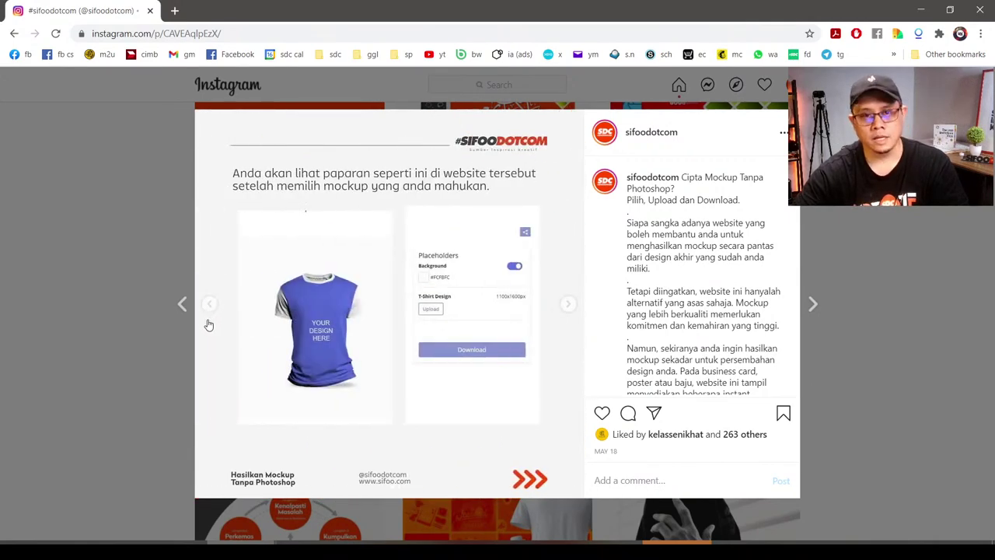
left_click(209, 308)
left_click(211, 311)
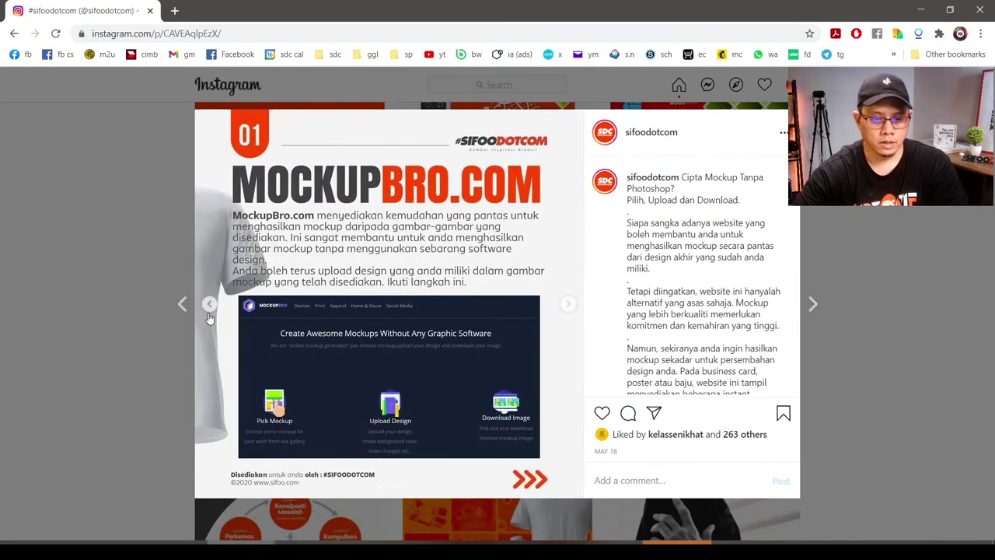
left_click(209, 311)
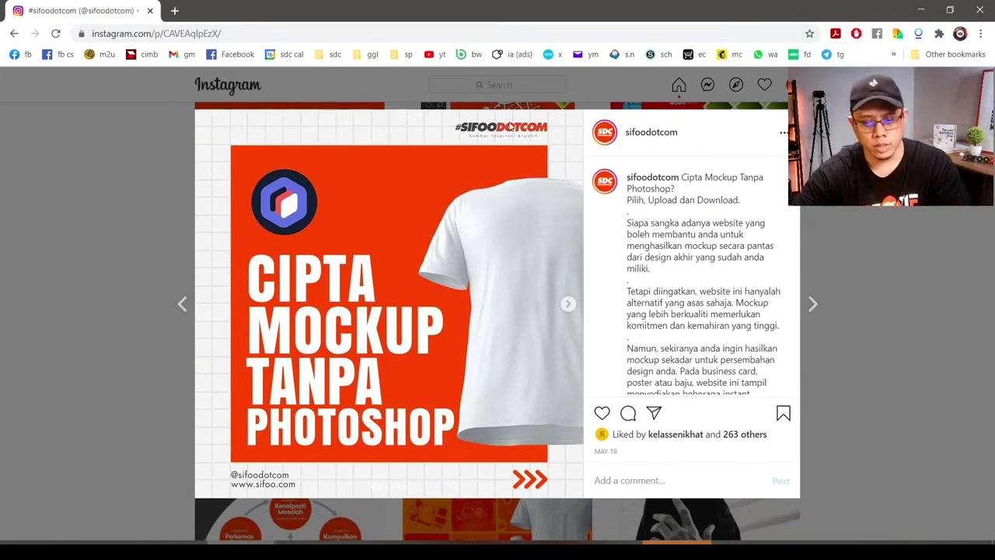
left_click(569, 304)
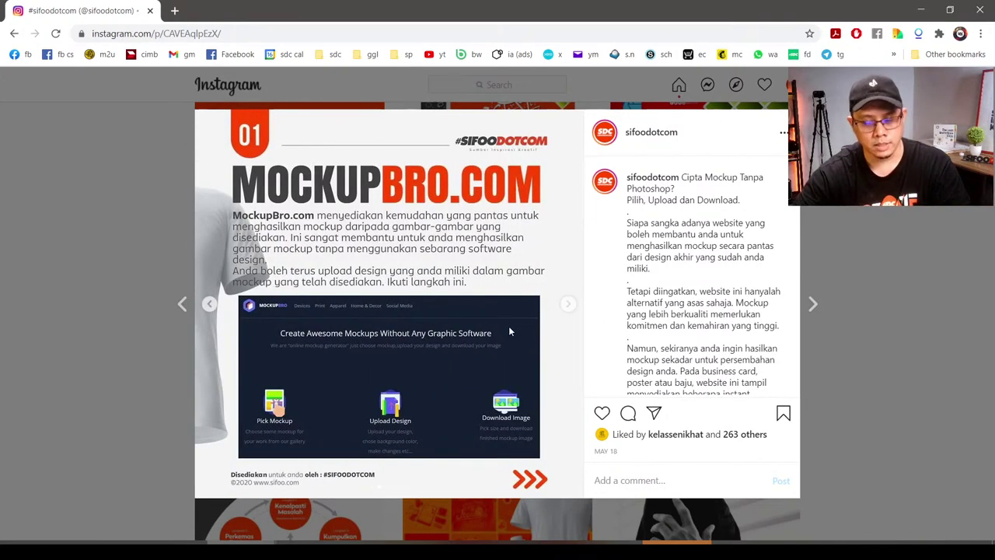
left_click(862, 262)
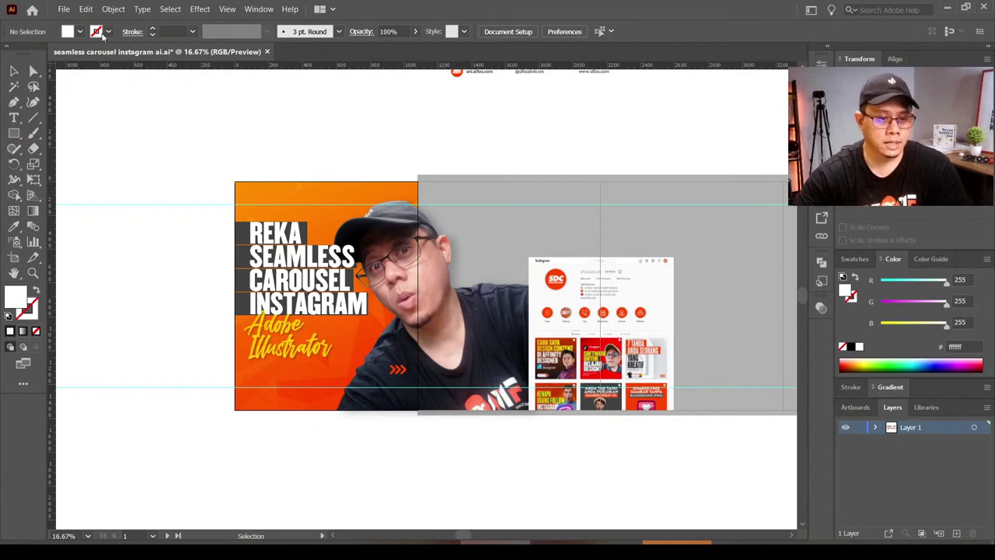
Step: Fit all artboards in view and paste the header/footer group on every artboard
left_click_drag(322, 153, 206, 136)
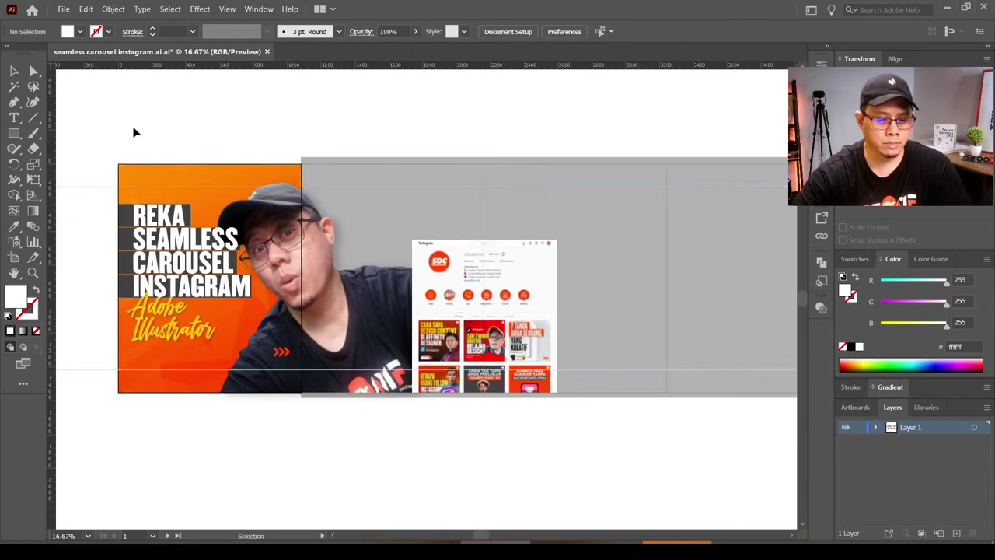
key("ctrl+alt+0")
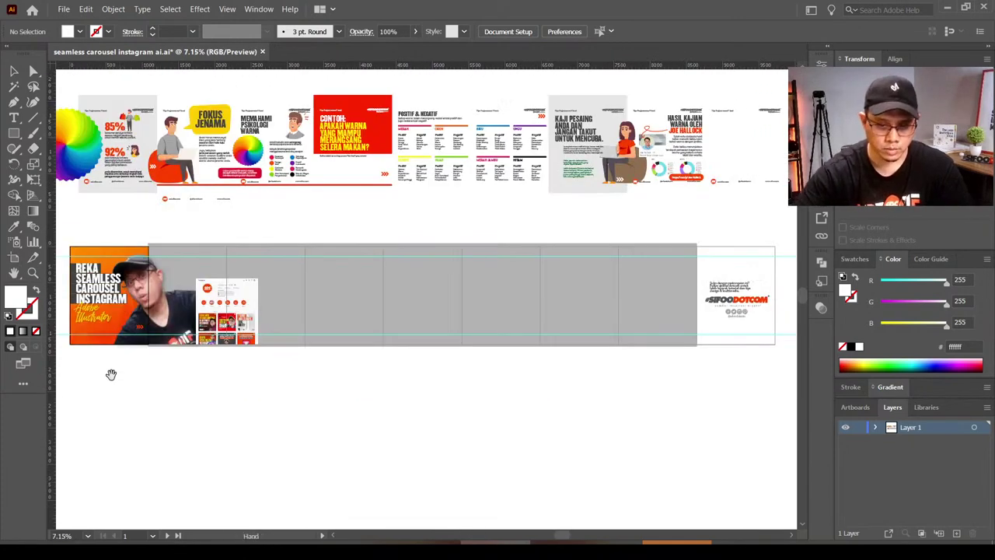
left_click_drag(112, 375, 137, 375)
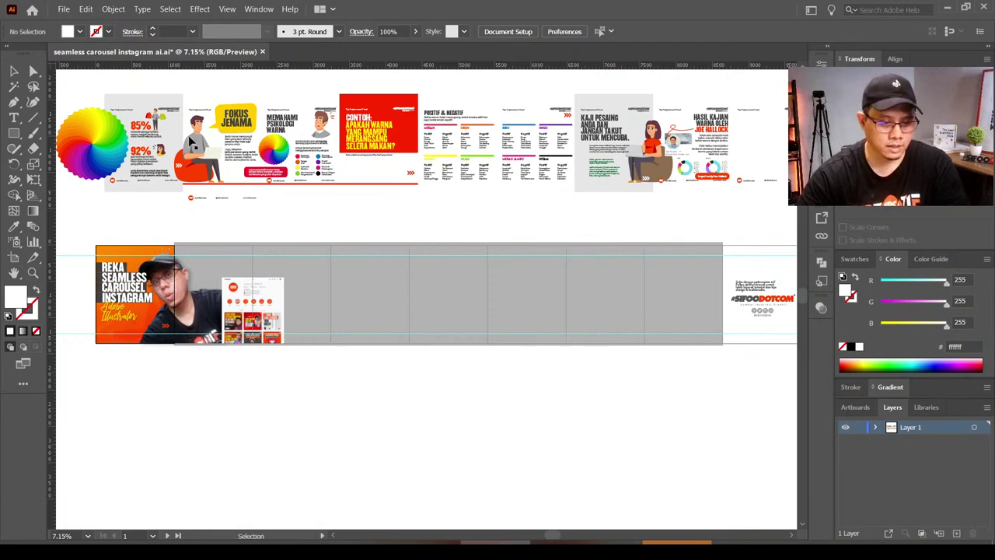
left_click(86, 10)
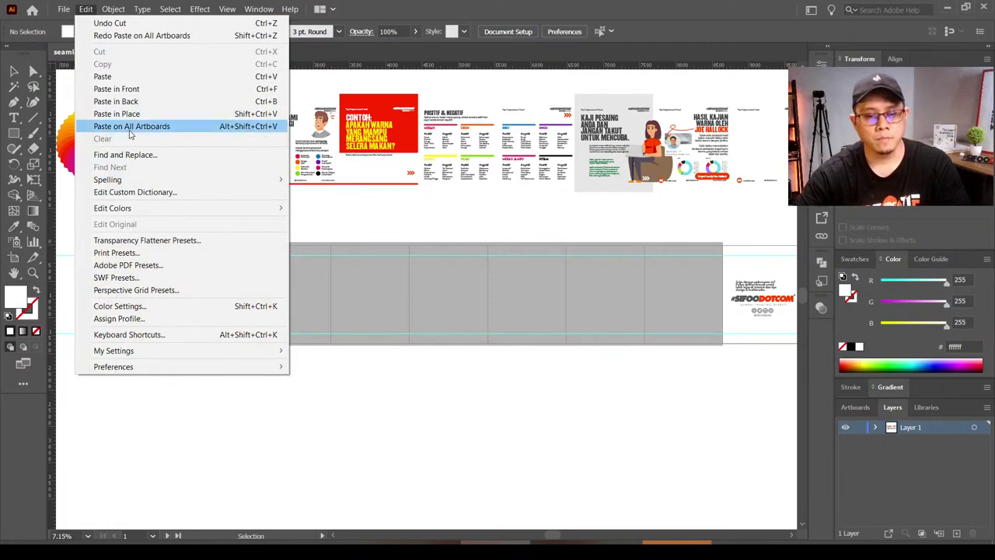
left_click(168, 128)
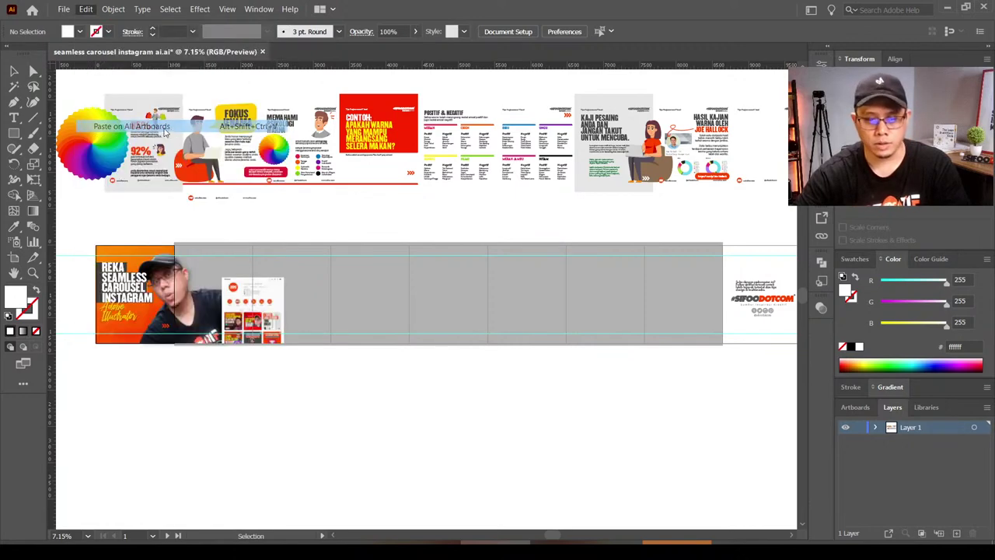
left_click(403, 375)
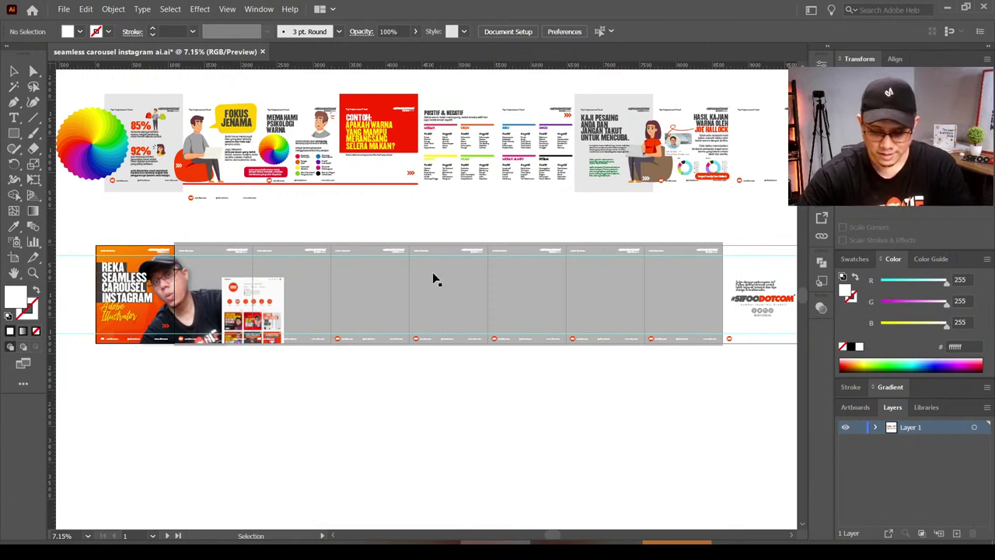
scroll(434, 280, "up", 1)
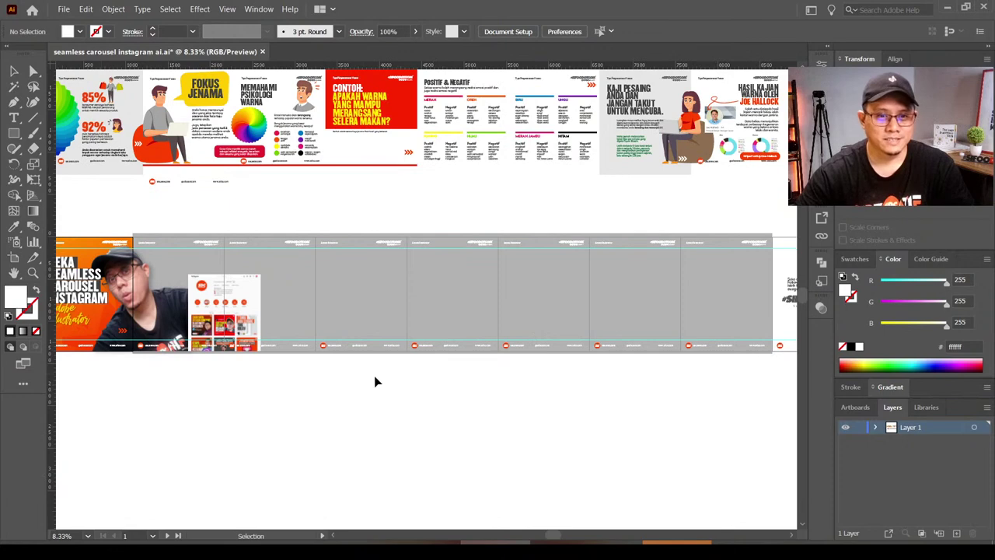
left_click_drag(219, 406, 373, 409)
key("ctrl+equal")
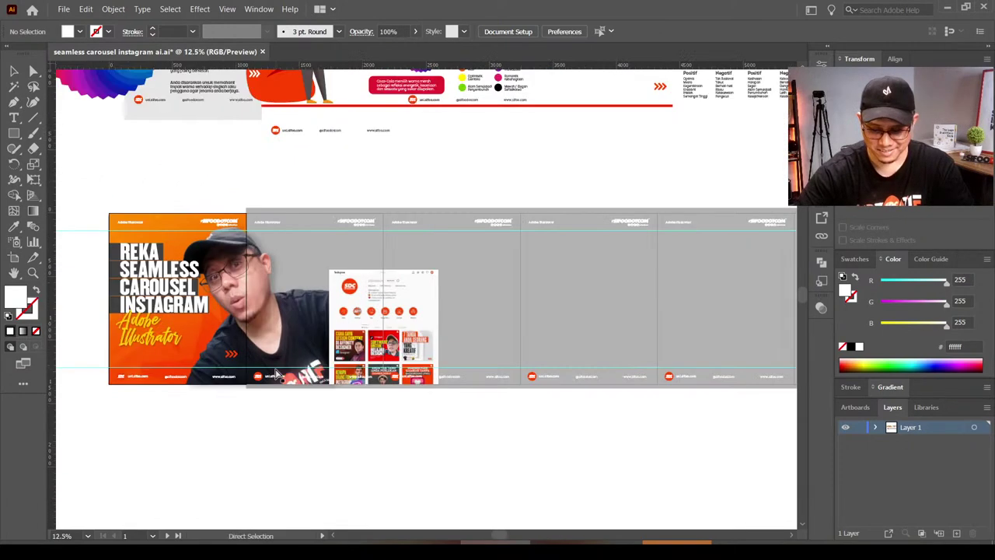
key("ctrl+equal")
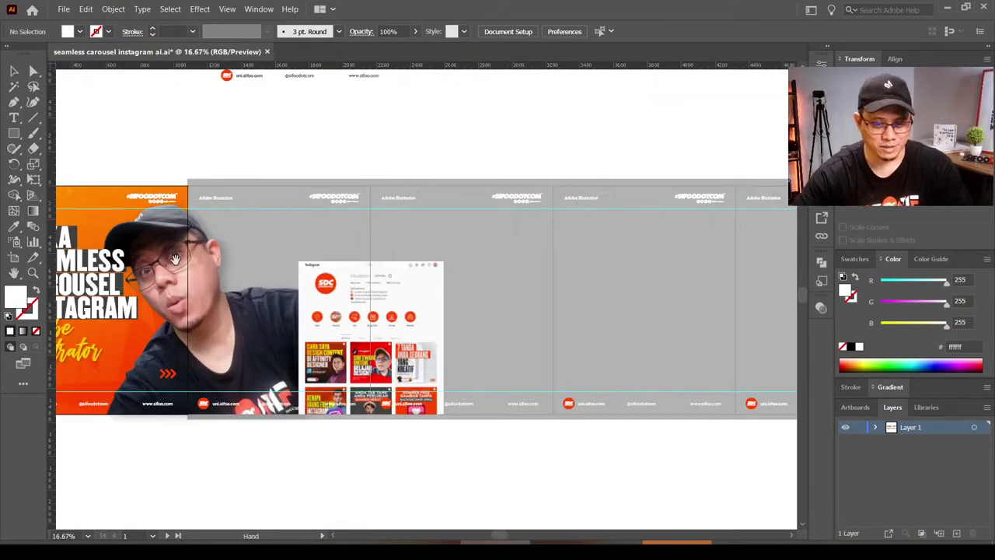
left_click_drag(176, 259, 324, 239)
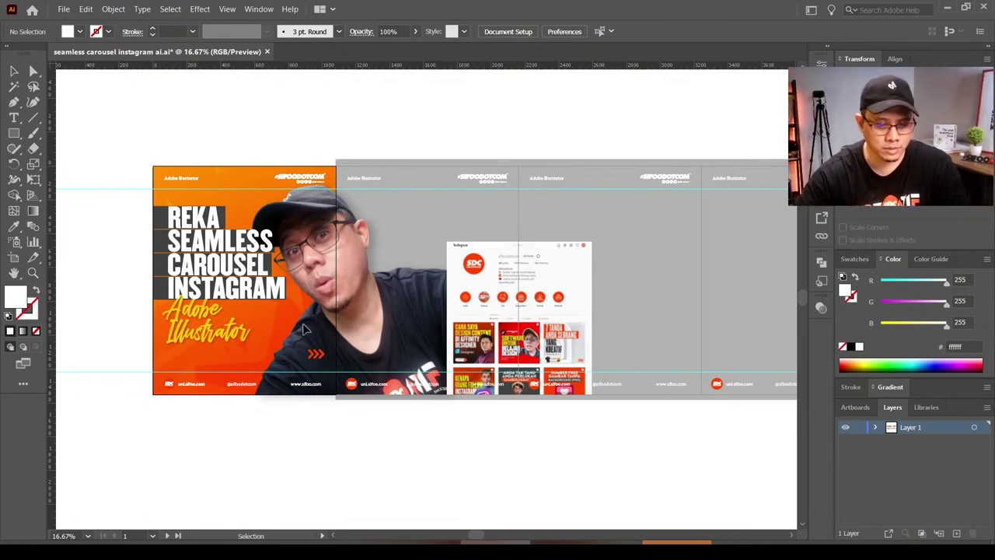
left_click_drag(469, 204, 171, 491)
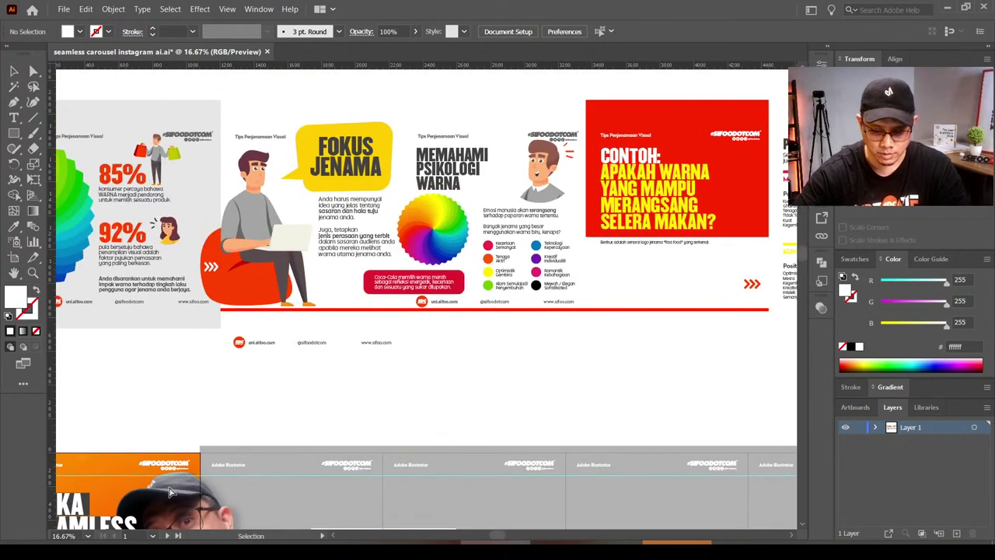
key("ctrl+minus")
left_click_drag(307, 351, 238, 387)
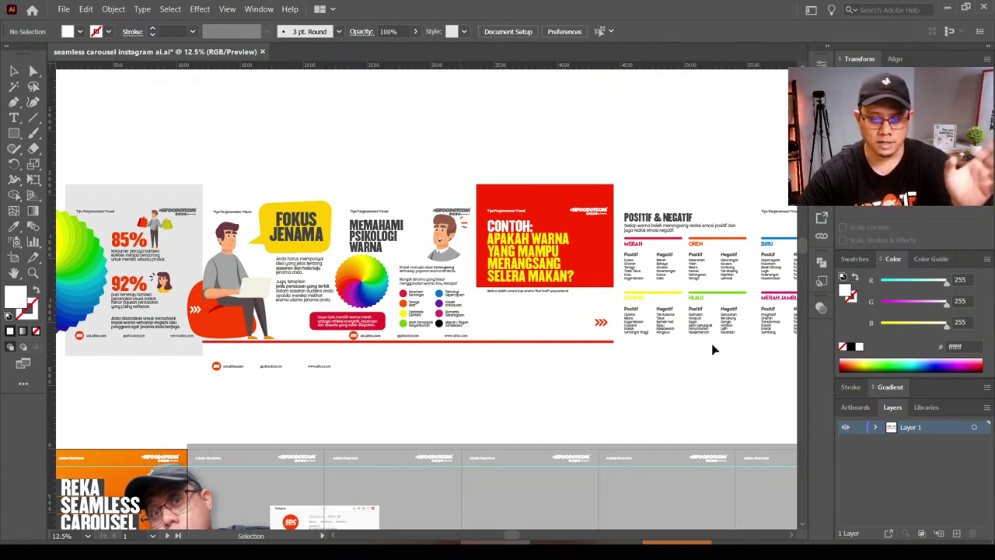
key("space")
left_click_drag(641, 384, 342, 336)
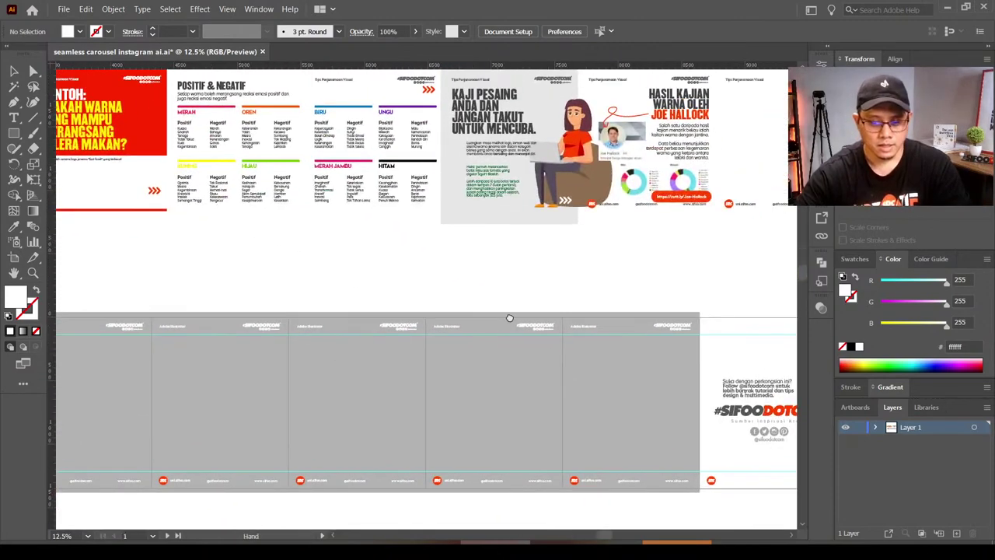
left_click_drag(460, 360, 380, 369)
key("v")
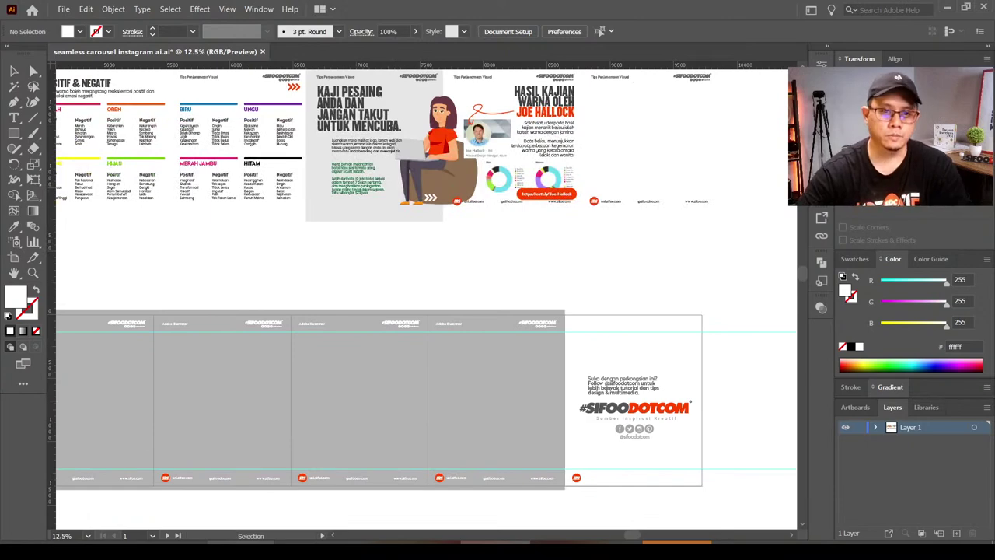
scroll(322, 262, "left", 5)
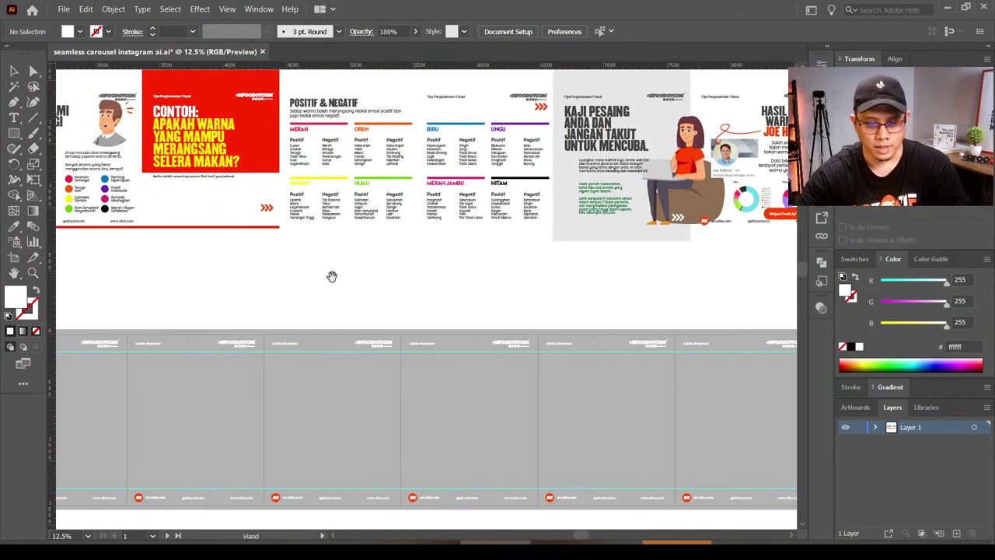
scroll(331, 278, "left", 3)
mouse_move(273, 269)
left_mouse_down()
mouse_move(360, 251)
mouse_move(397, 234)
mouse_move(397, 220)
left_mouse_up()
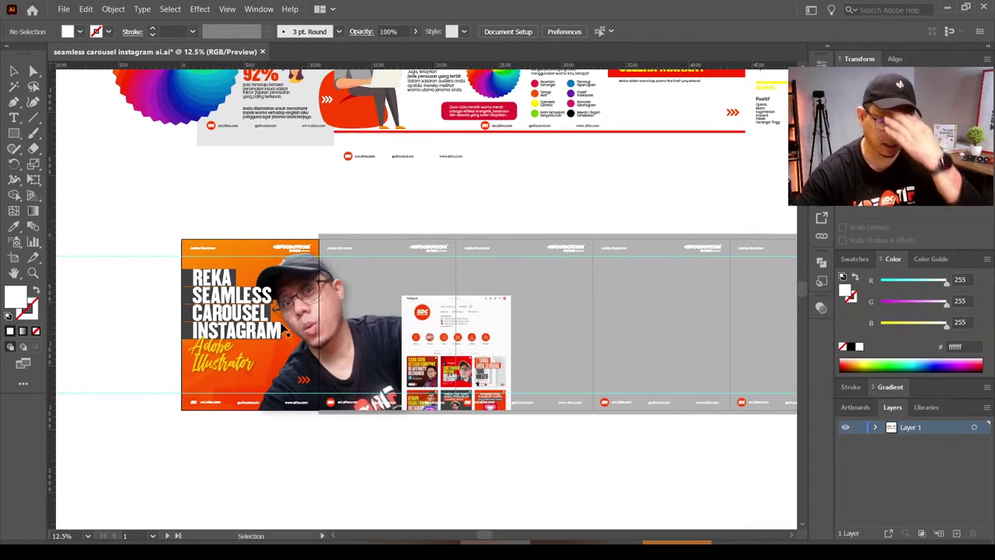
key("ctrl+plus")
key("space")
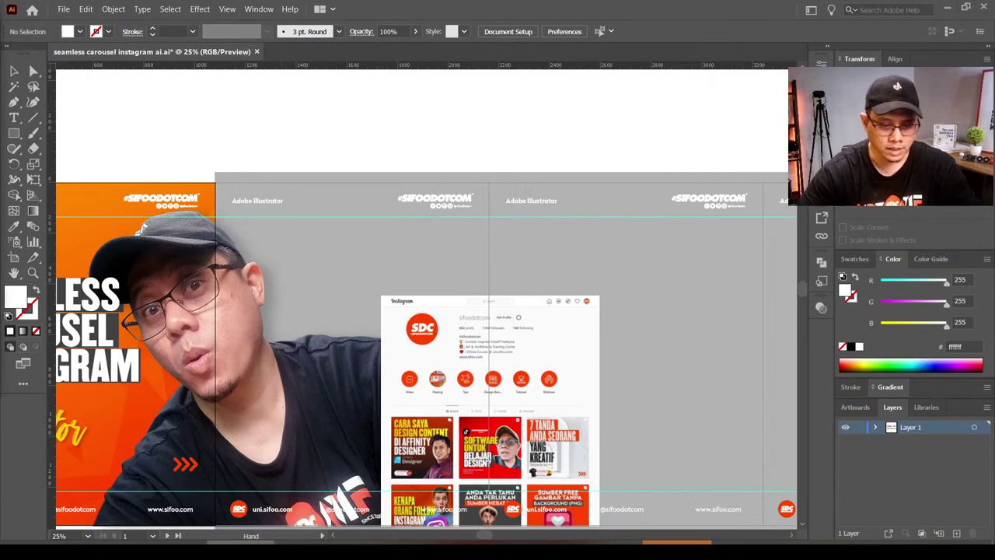
key("space")
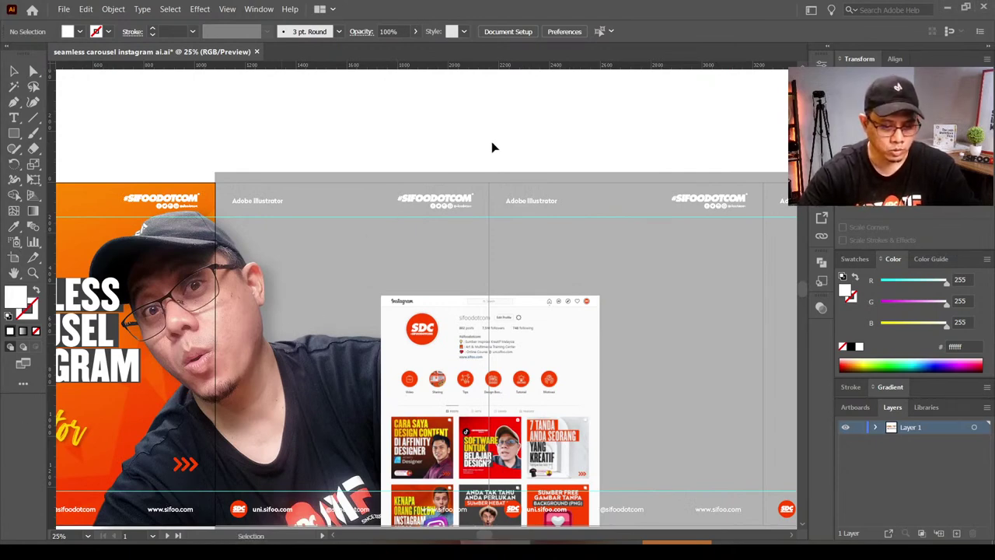
mouse_move(493, 147)
left_mouse_down()
mouse_move(483, 218)
mouse_move(547, 7)
left_mouse_up()
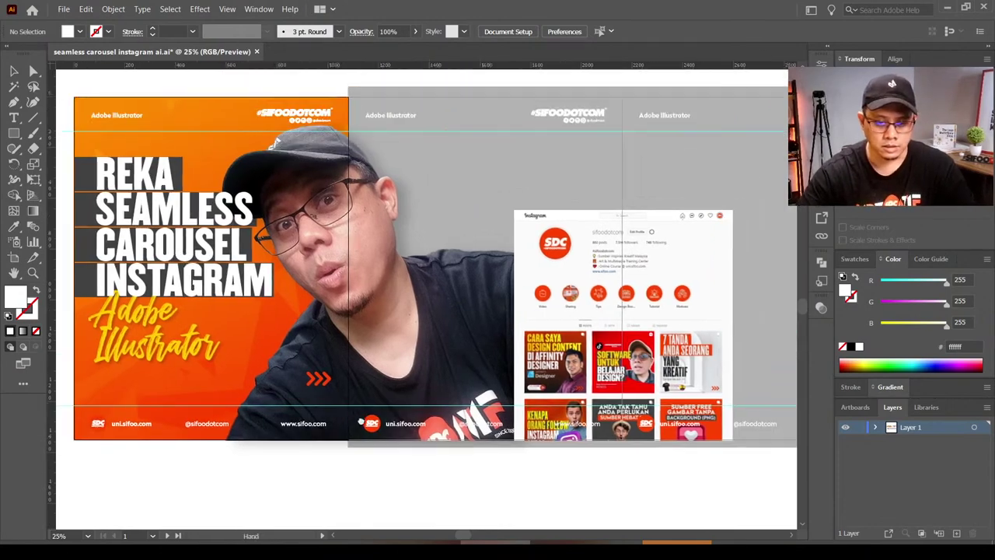
mouse_move(434, 309)
left_mouse_down()
mouse_move(354, 398)
mouse_move(522, 363)
mouse_move(389, 282)
left_mouse_up()
scroll(321, 336, "right", 10)
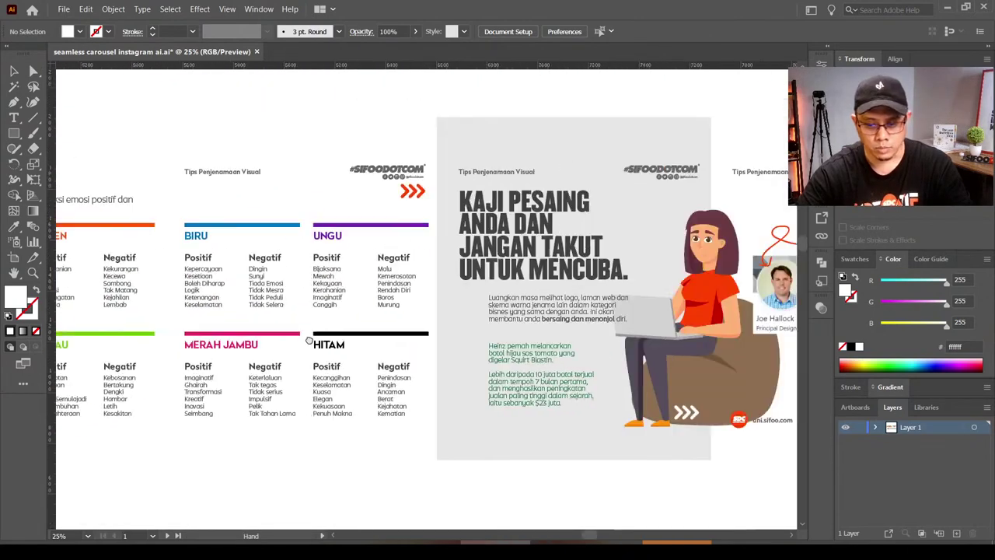
left_click_drag(322, 336, 315, 335)
left_click_drag(612, 347, 391, 372)
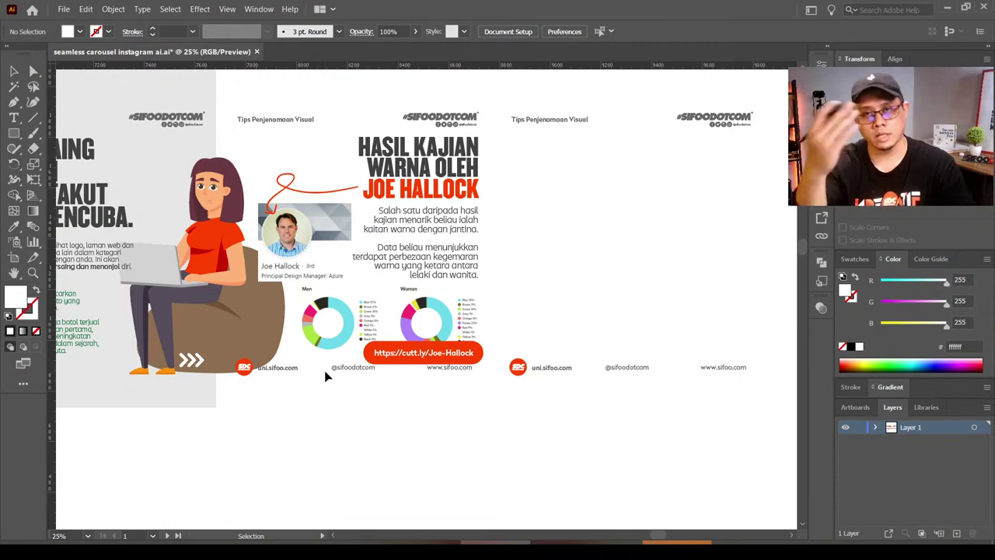
key("a")
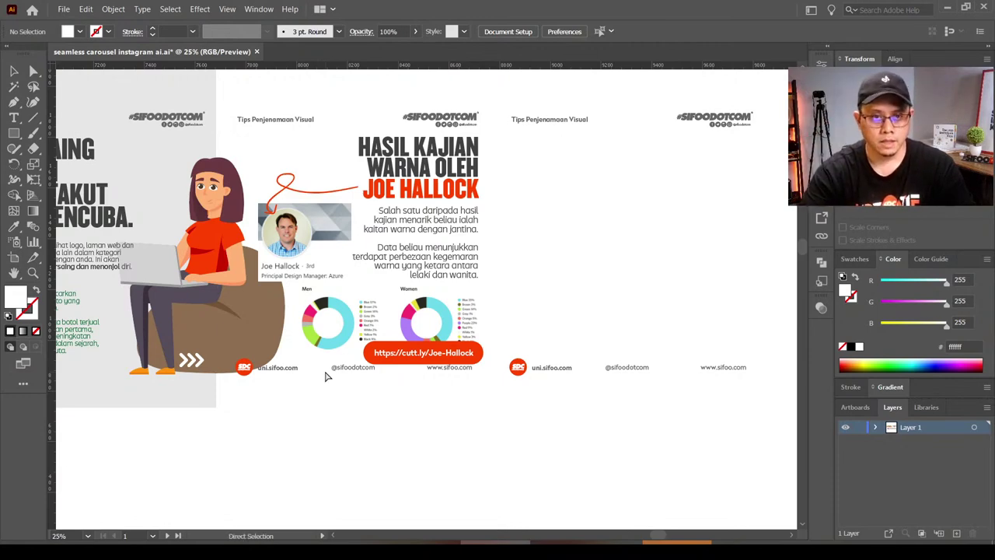
key("ctrl+alt+0")
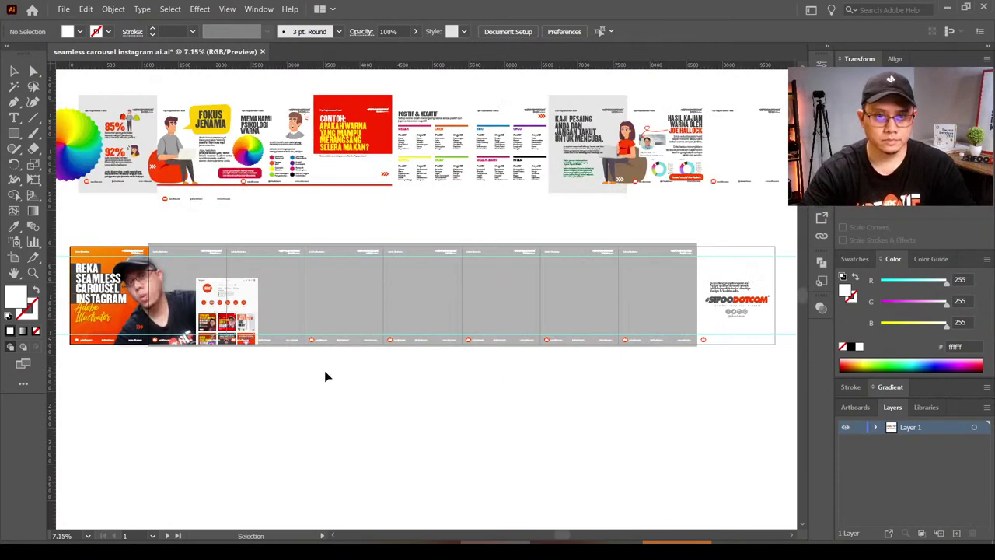
left_click_drag(270, 421, 328, 450)
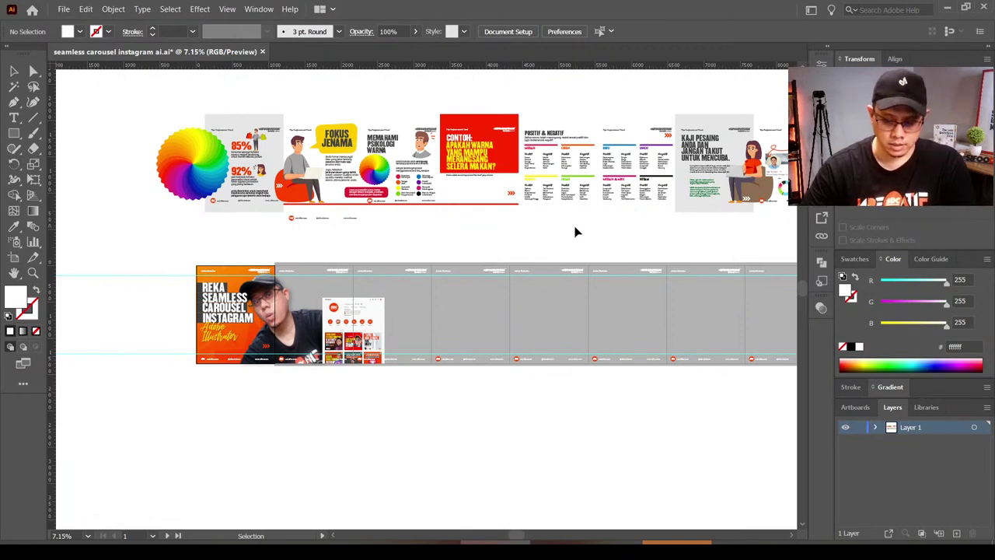
scroll(576, 231, "up", 1)
scroll(576, 232, "up", 2)
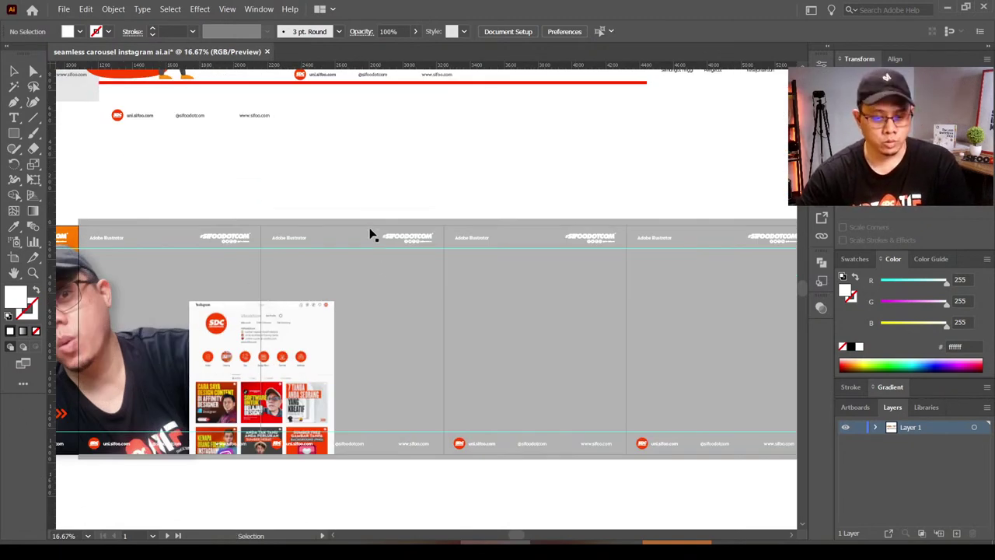
left_click_drag(150, 324, 336, 269)
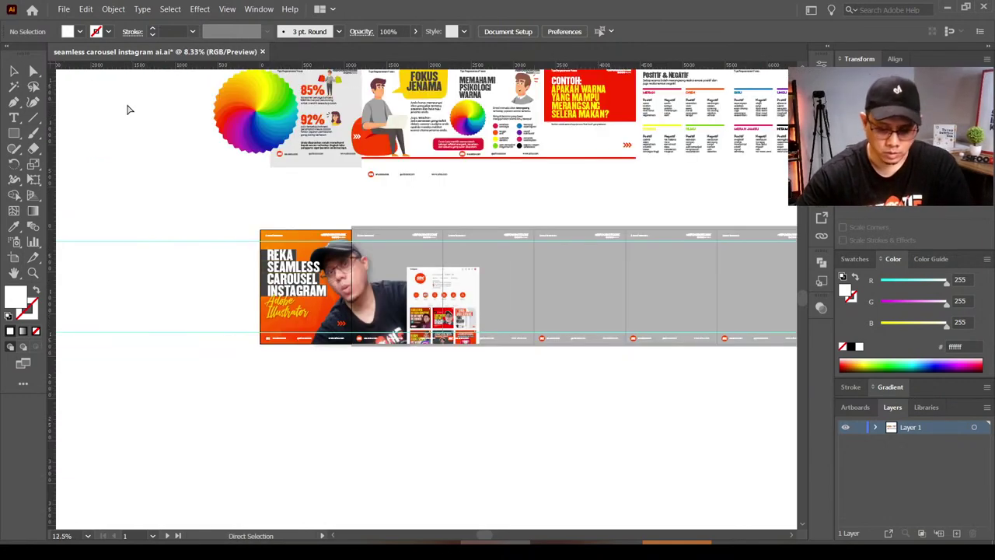
key("ctrl+minus")
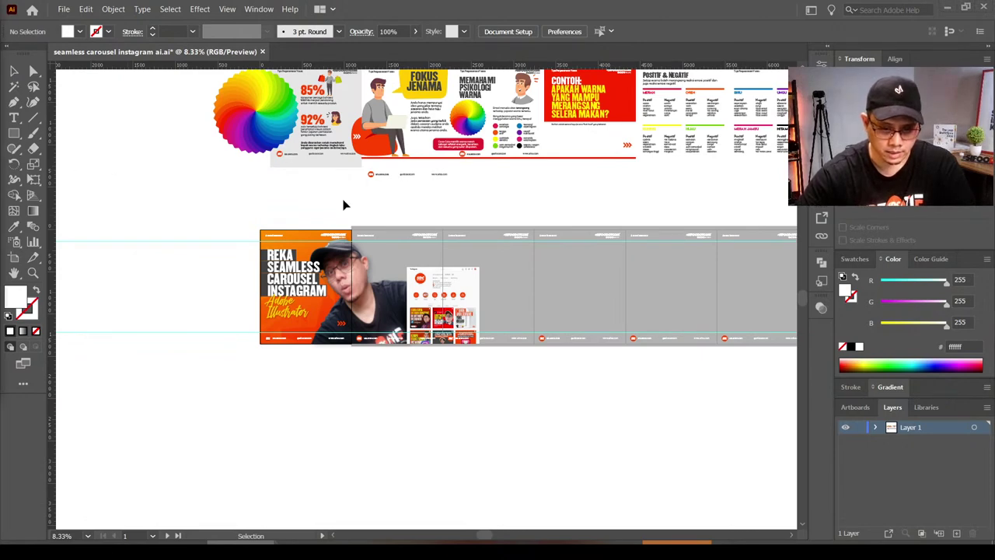
key("space")
left_click_drag(344, 193, 266, 247)
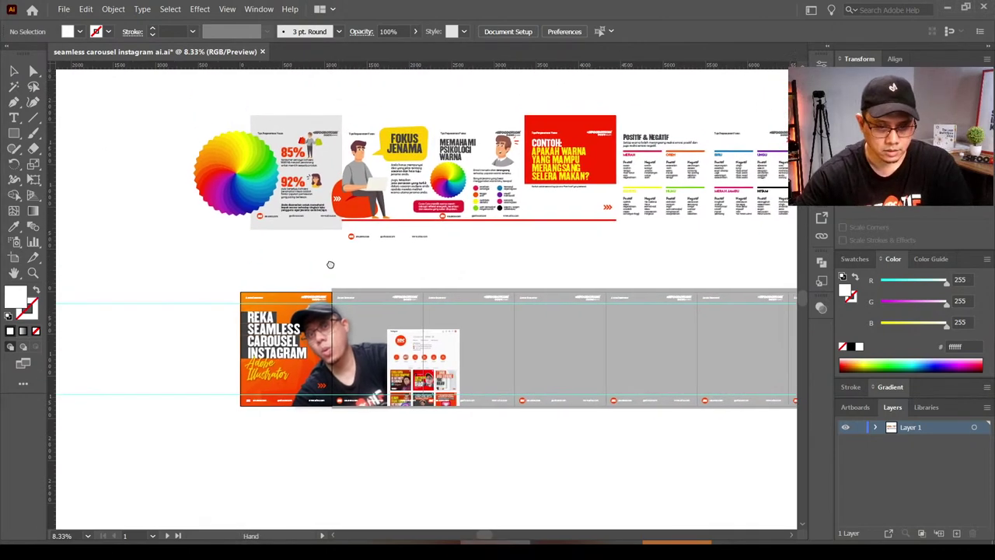
left_click(322, 251)
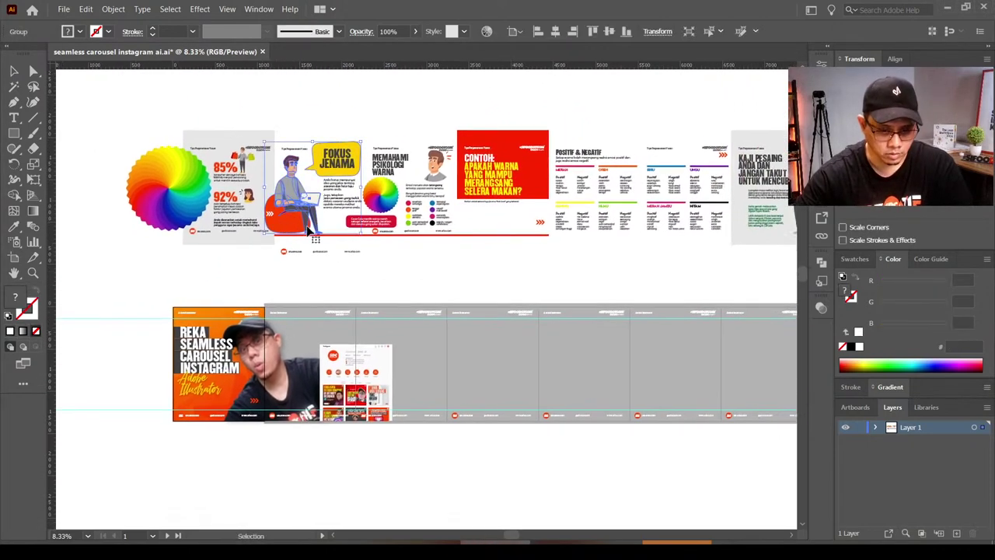
Step: Alt-drag copies of the FOKUS JENAMA character, bubble, title and red CONTOH artwork onto the lower strip
left_click_drag(303, 223, 434, 405)
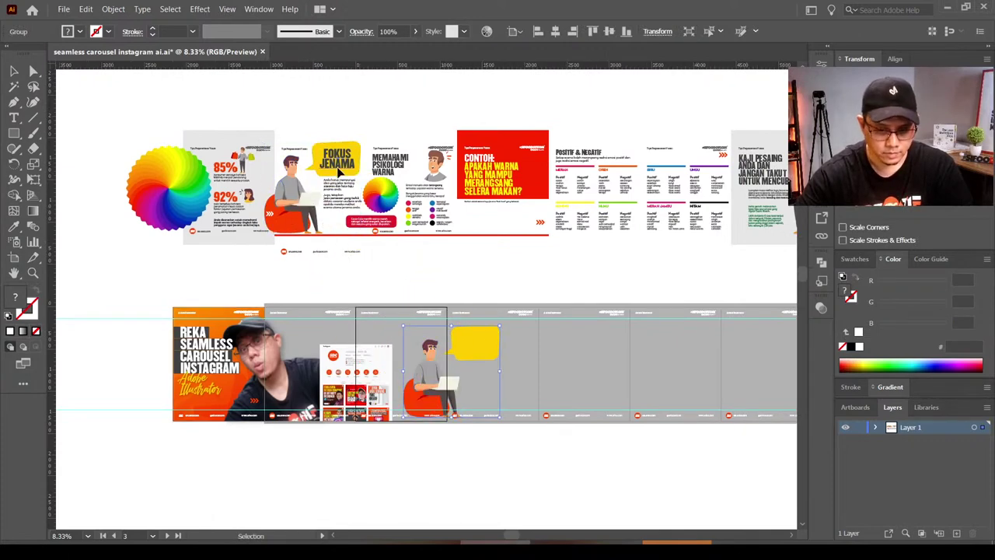
left_click_drag(340, 172, 477, 353)
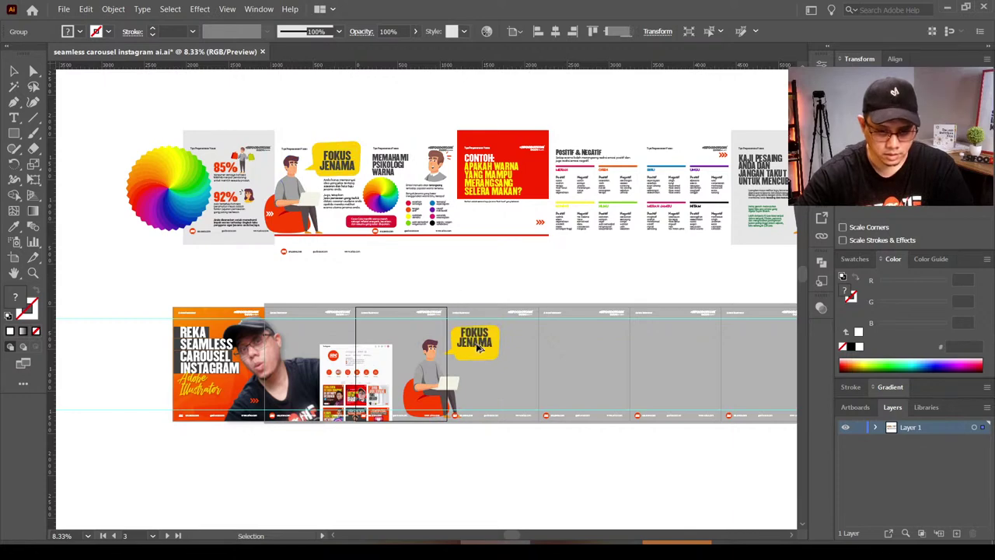
left_click(489, 104)
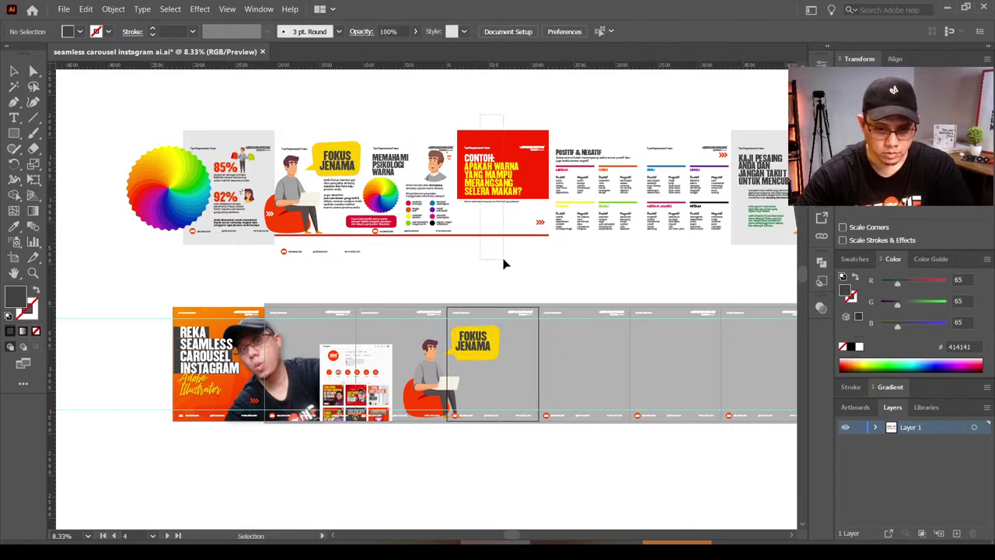
left_click_drag(504, 262, 497, 221)
left_click_drag(488, 175, 569, 354)
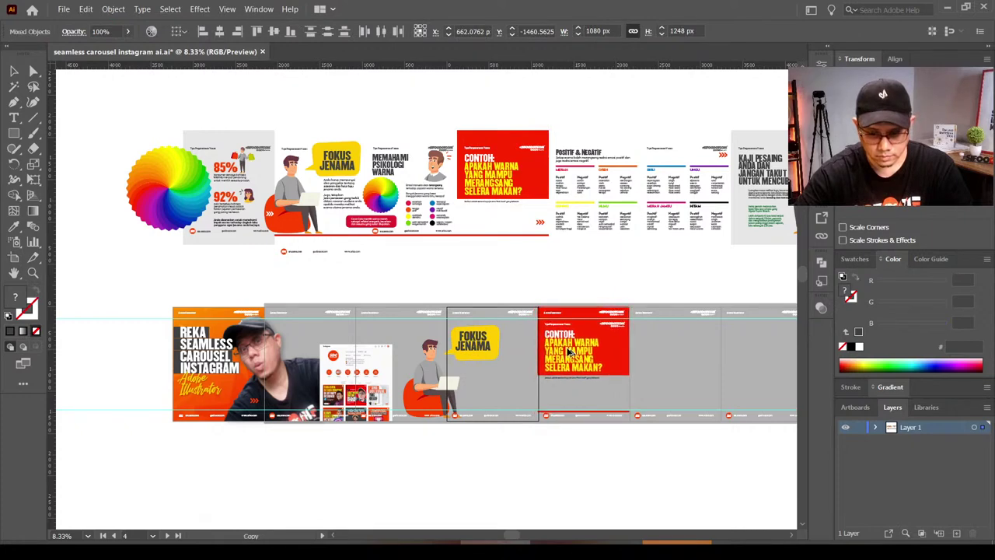
Step: Group the CONTOH copy and keep it in front of the grey background
left_click_drag(568, 354, 570, 354)
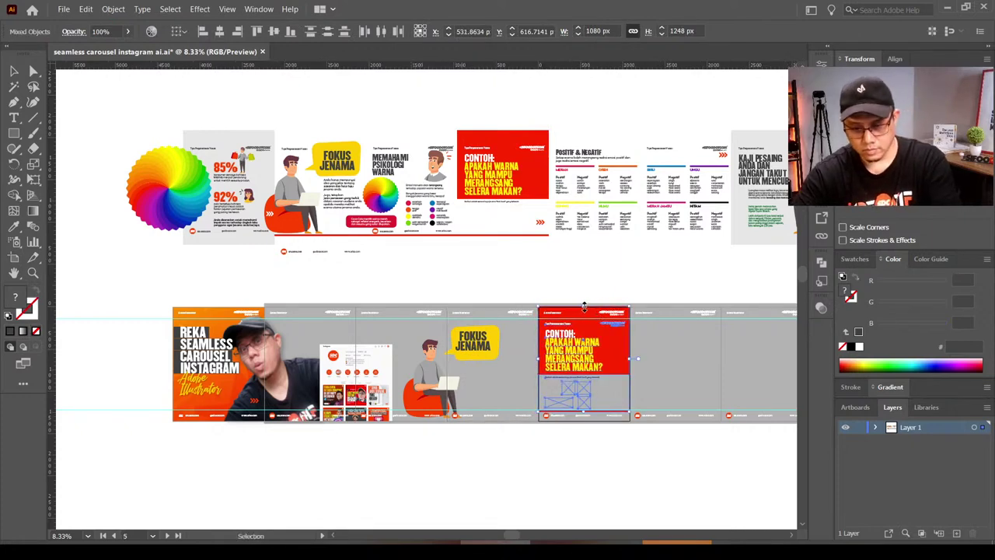
scroll(534, 282, "up", 5)
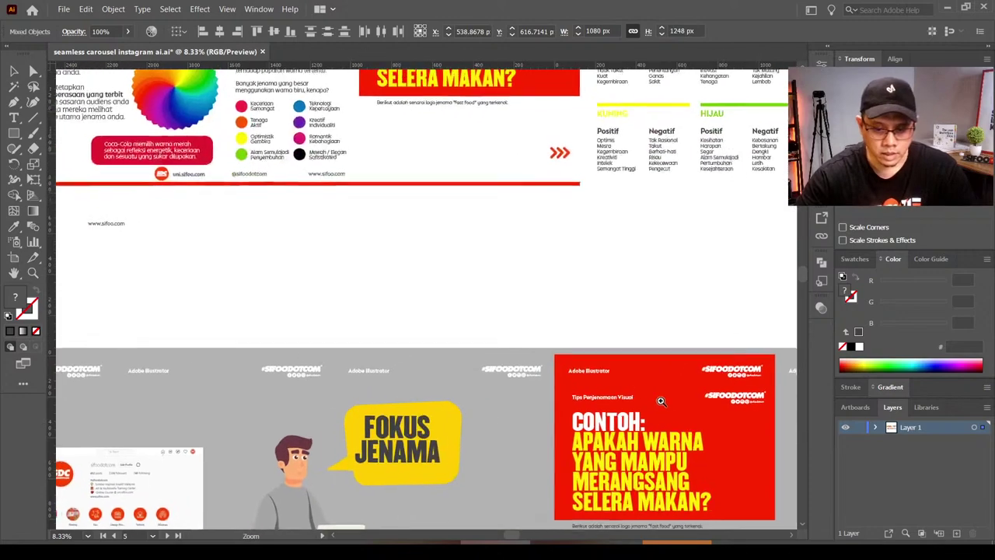
scroll(537, 304, "down", 3)
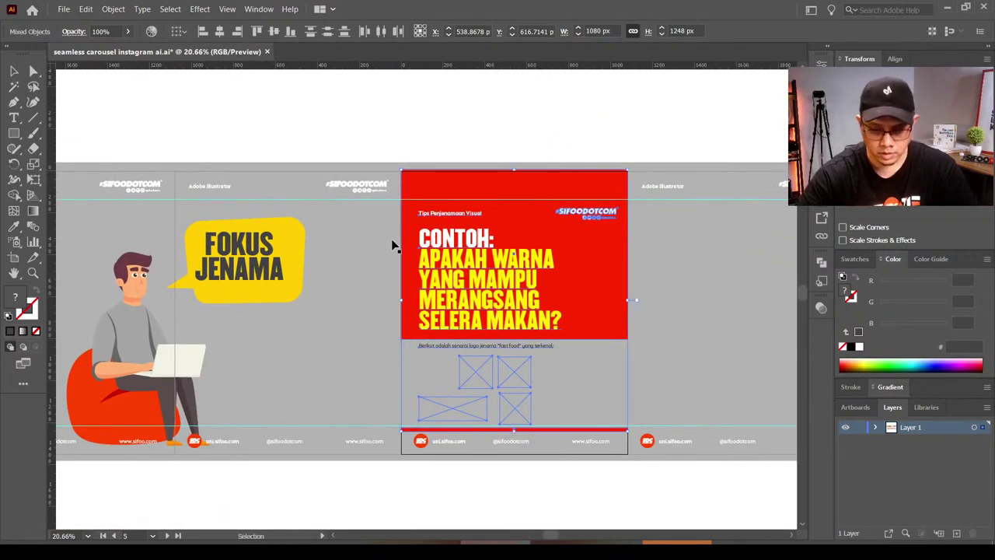
key("ctrl+g")
left_click_drag(458, 195, 455, 194)
key("ctrl+shift+bracketleft")
key("ctrl+z")
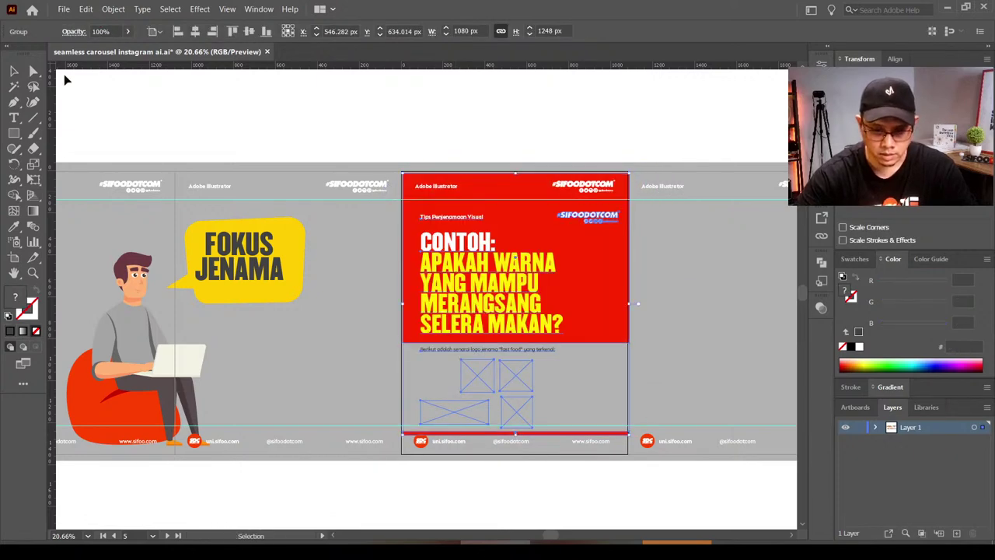
Step: Centre the CONTOH group horizontally and vertically on its artboard, then deselect it
scroll(442, 149, "up", 2)
scroll(436, 156, "up", 1)
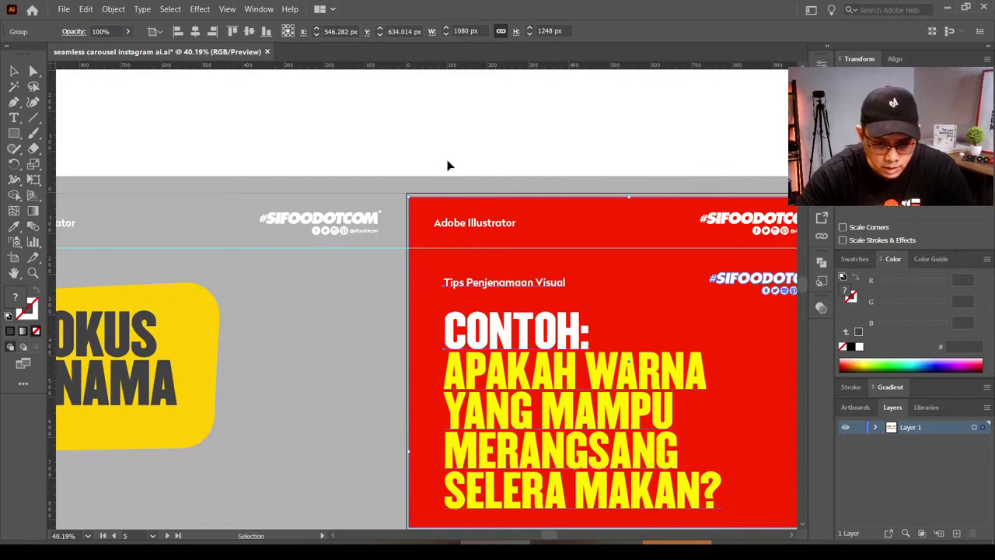
left_click(157, 31)
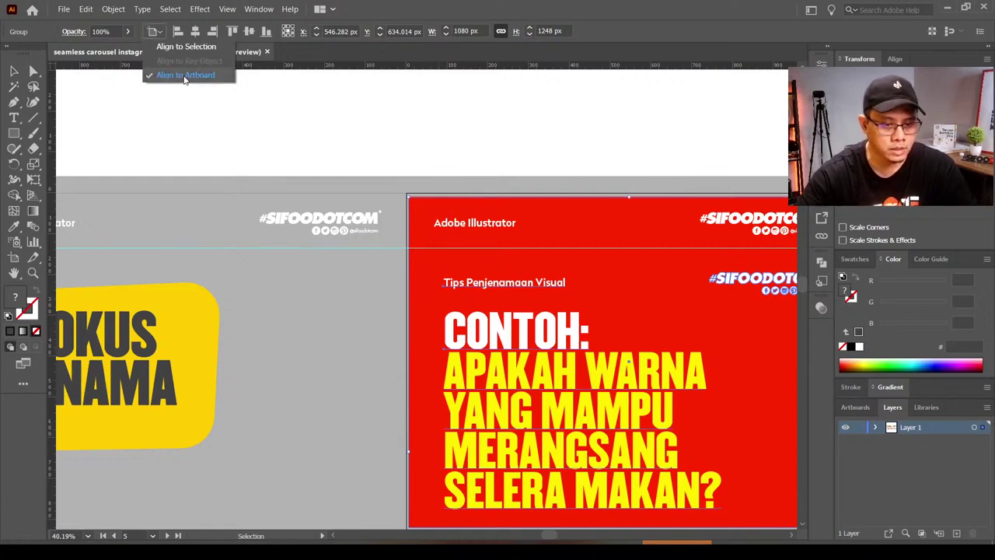
left_click(178, 35)
left_click(188, 35)
left_click(187, 34)
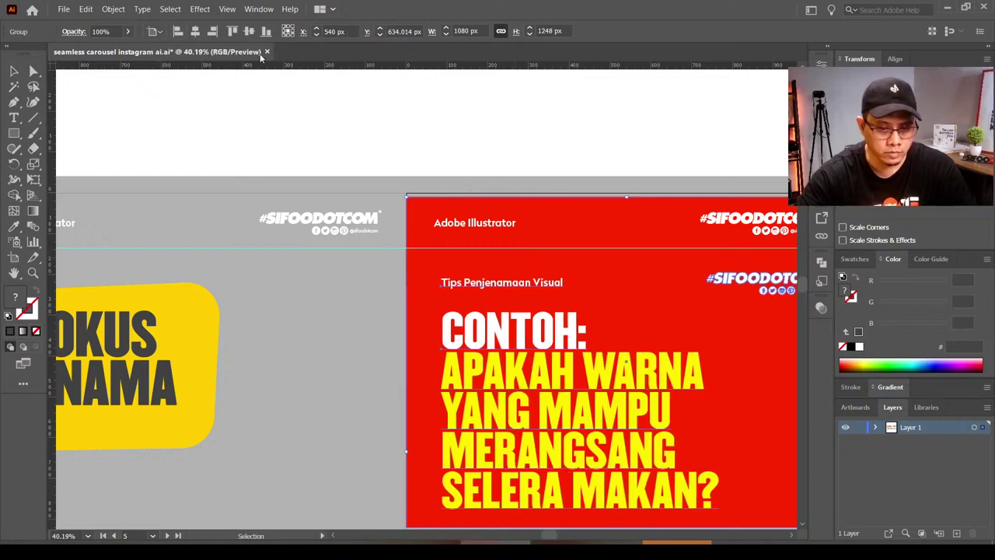
left_click(233, 32)
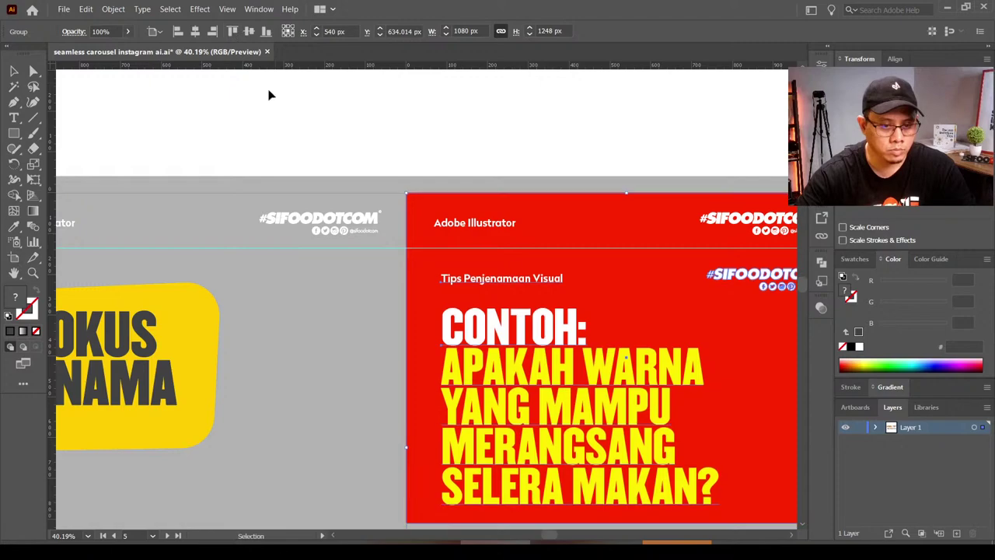
key("ctrl+shift+a")
key("ctrl+minus")
key("ctrl+minus")
key("ctrl+minus")
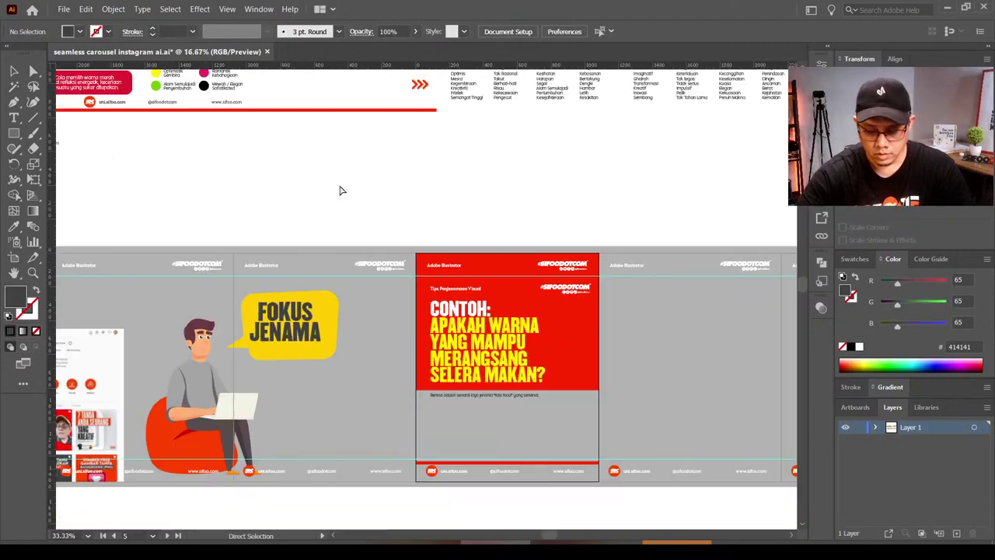
left_click_drag(298, 266, 458, 384)
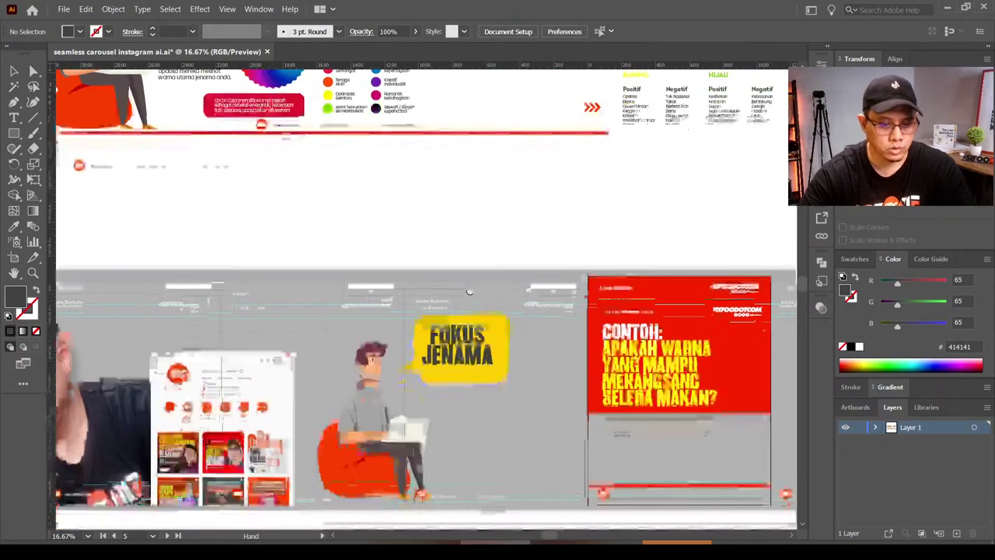
key("ctrl+minus")
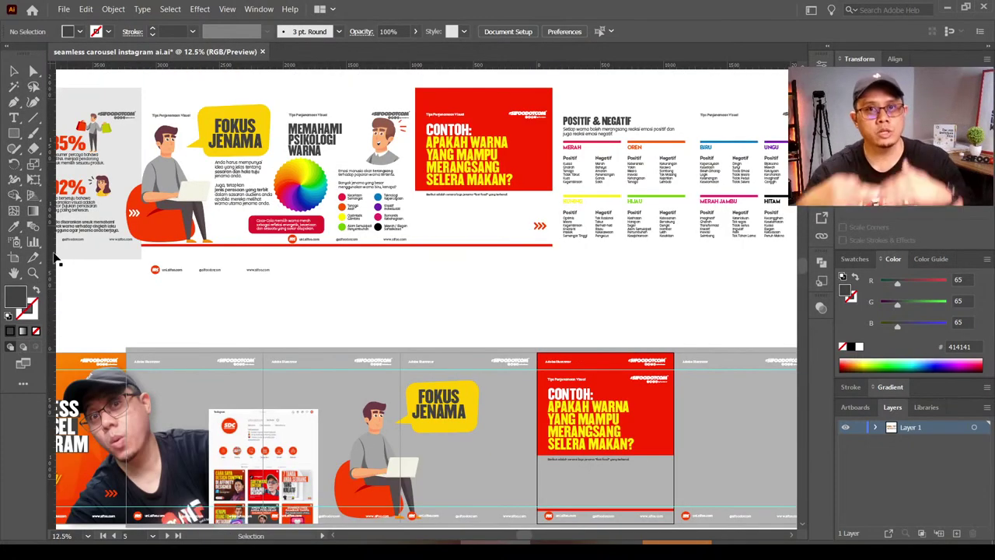
key("space")
left_click_drag(343, 327, 386, 264)
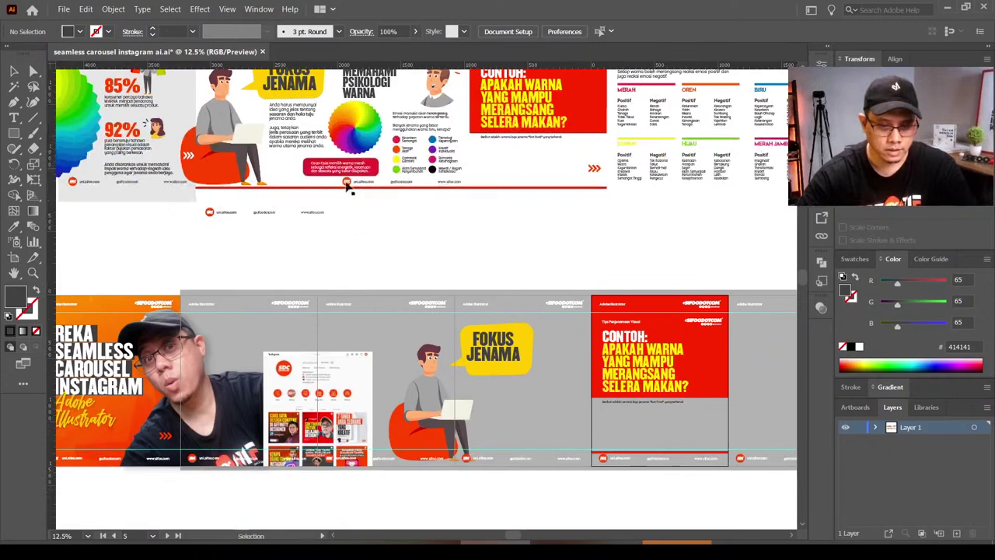
left_click_drag(349, 184, 302, 210)
Step: Select the MEMAHAMI PSIKOLOGI WARNA colour wheel, title, character and caption box
left_click(302, 159)
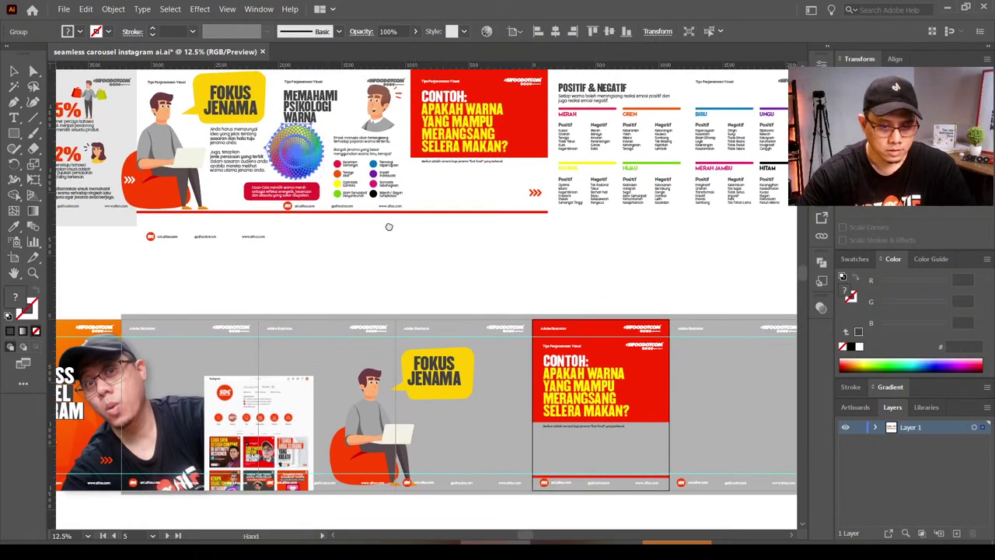
left_click_drag(301, 159, 232, 173)
left_click(240, 117, "shift")
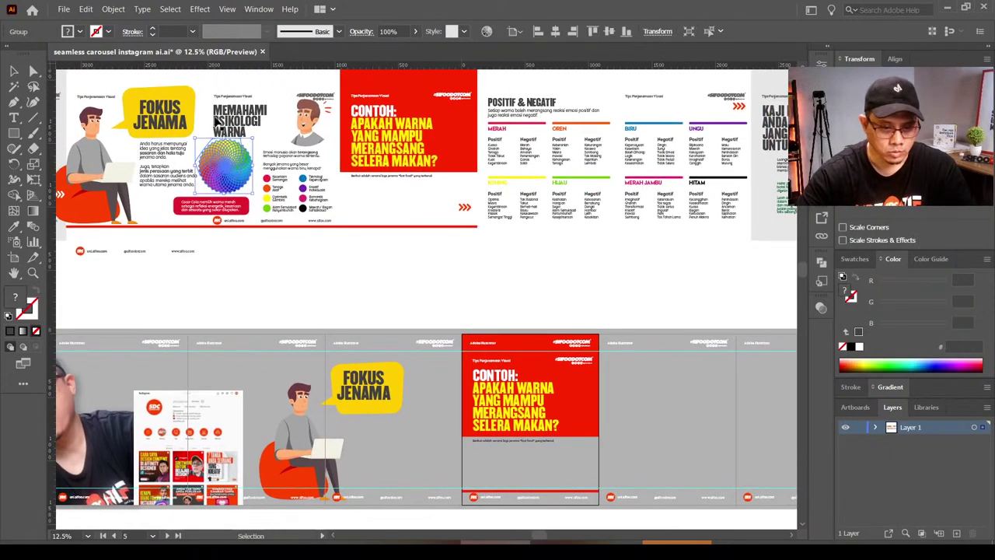
left_click(303, 145, "shift")
scroll(289, 228, "right", 2)
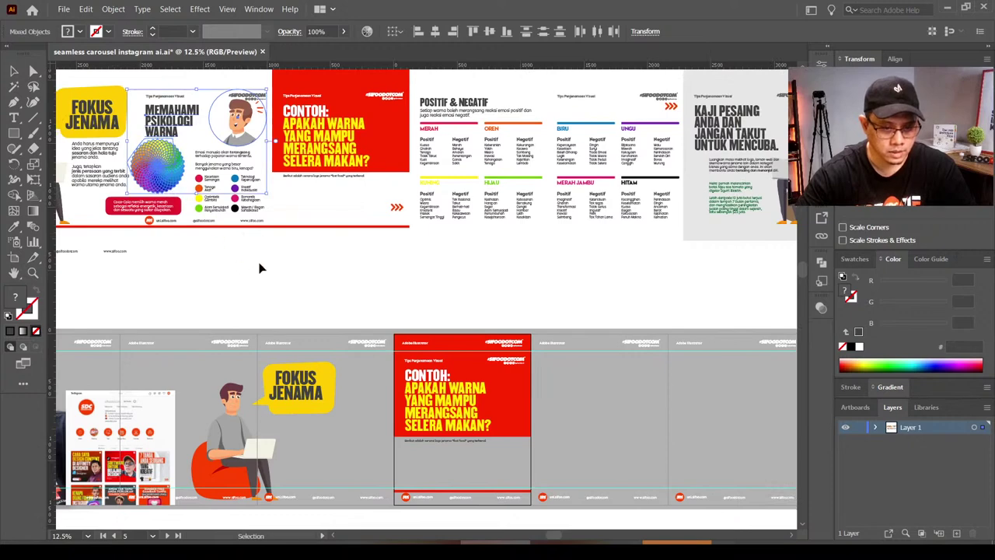
left_click(208, 226, "shift")
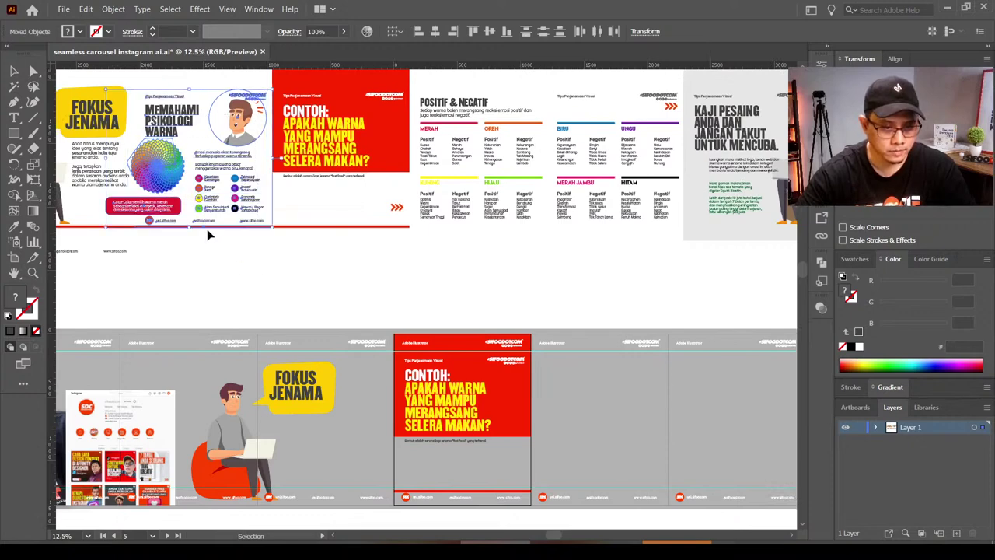
left_click(166, 223, "shift")
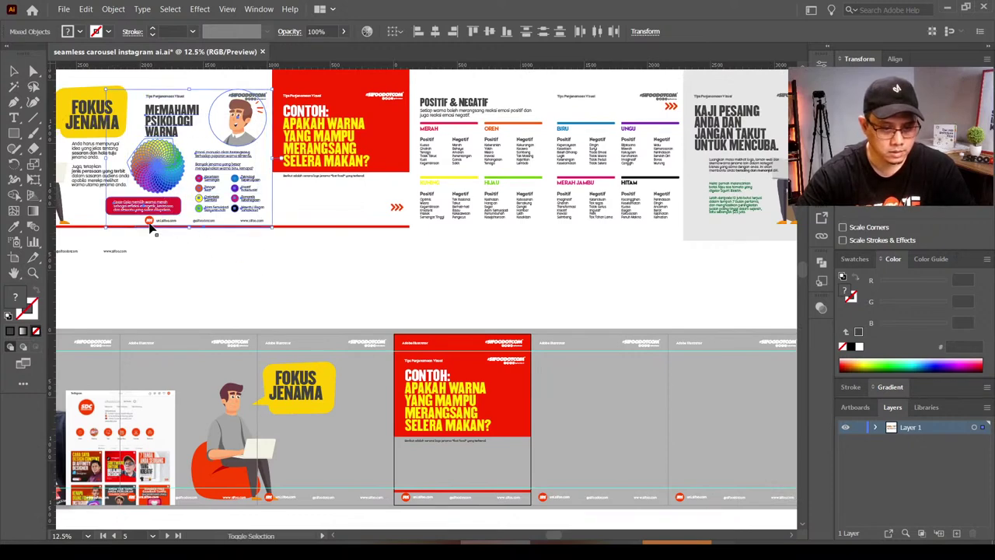
left_click(151, 223, "shift")
left_click(151, 223, "shift")
Step: Alt-drag the selection into the next lower panel and show the Artboards panel
left_click_drag(143, 206, 557, 466)
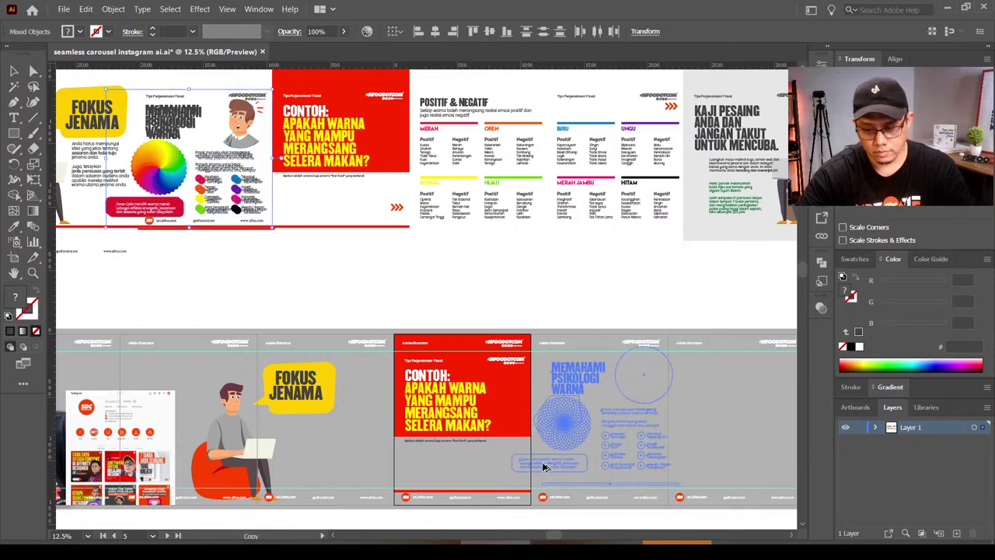
left_click_drag(556, 466, 540, 419)
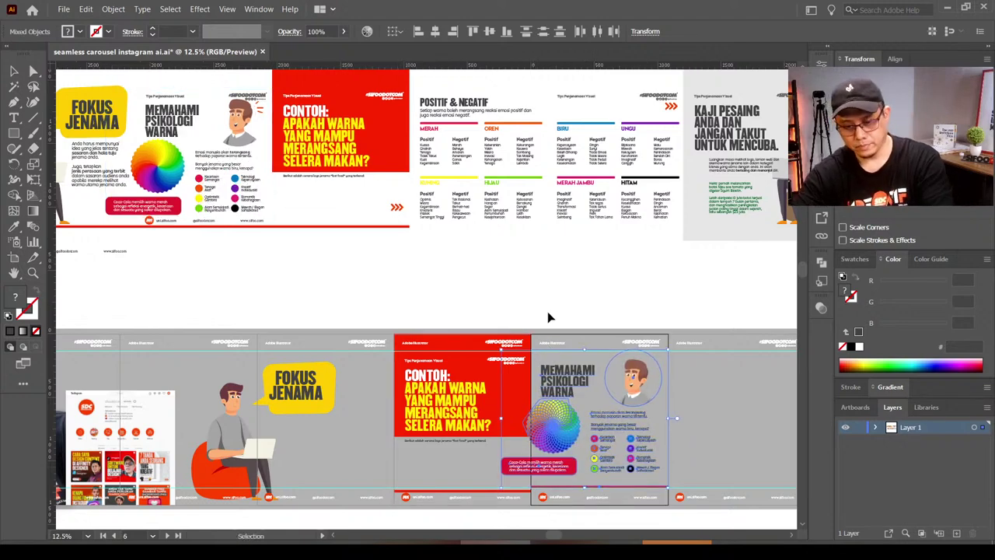
left_click(410, 292)
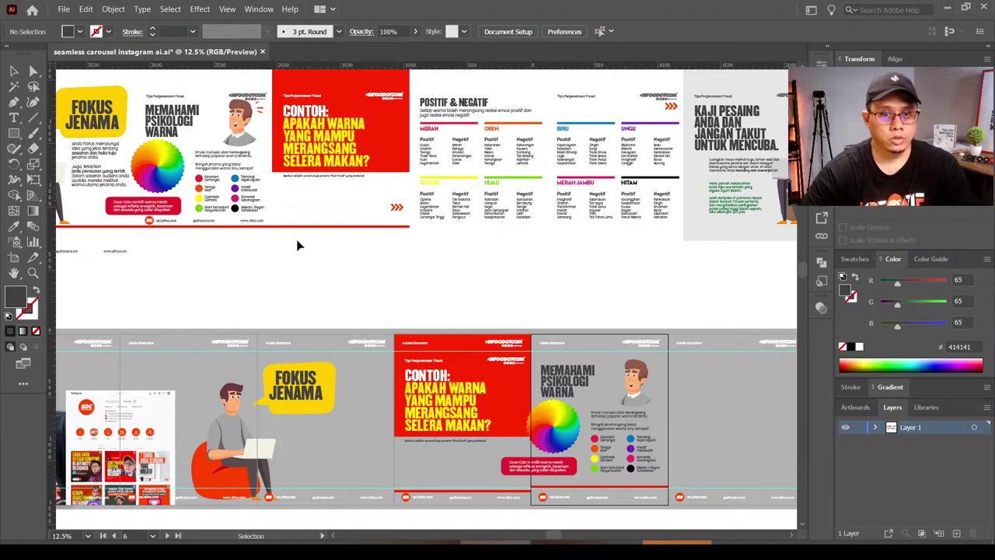
mouse_move(355, 391)
left_mouse_down()
mouse_move(431, 300)
mouse_move(455, 313)
mouse_move(544, 319)
left_mouse_up()
left_click_drag(250, 292, 315, 289)
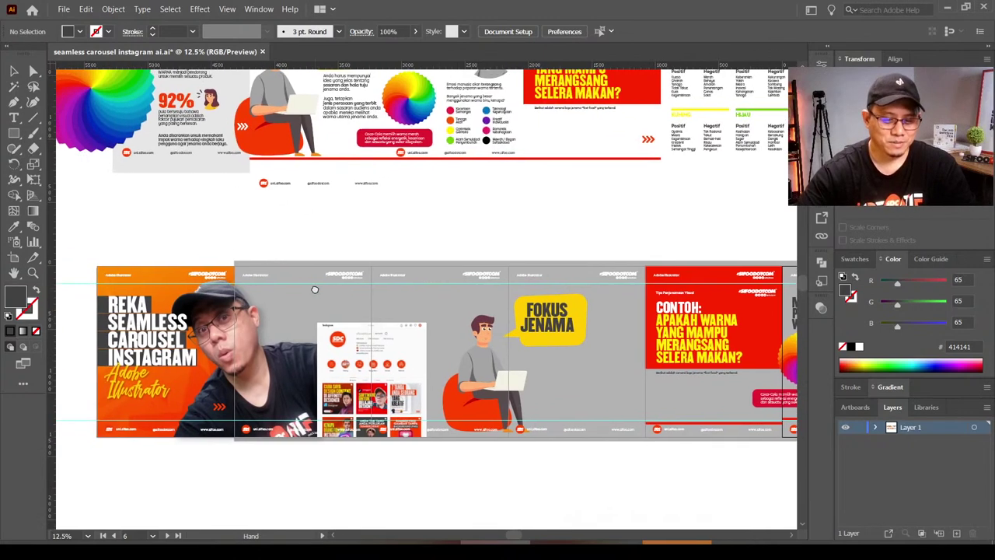
left_click(855, 407)
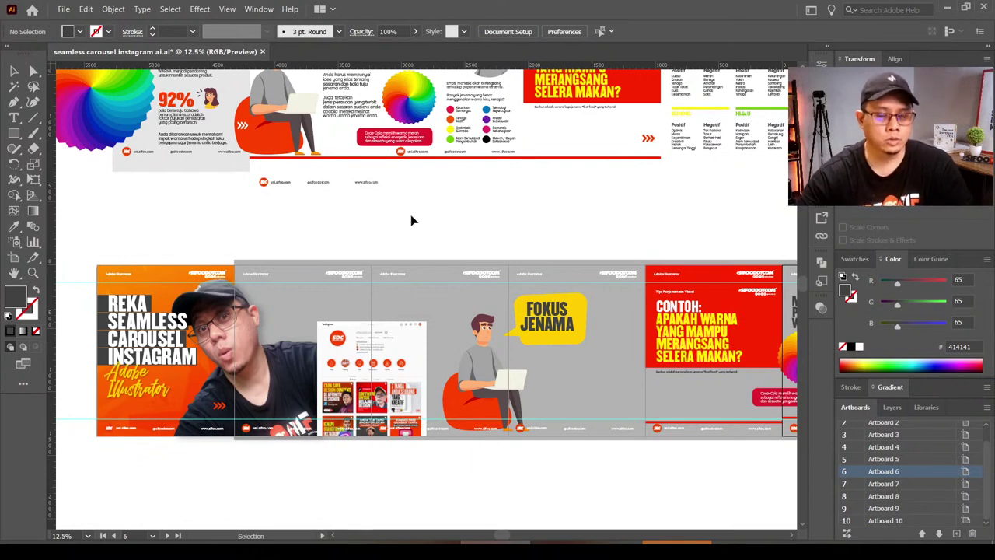
Step: Save the seamless carousel instagram ai.ai document with Ctrl+S
left_click(64, 9)
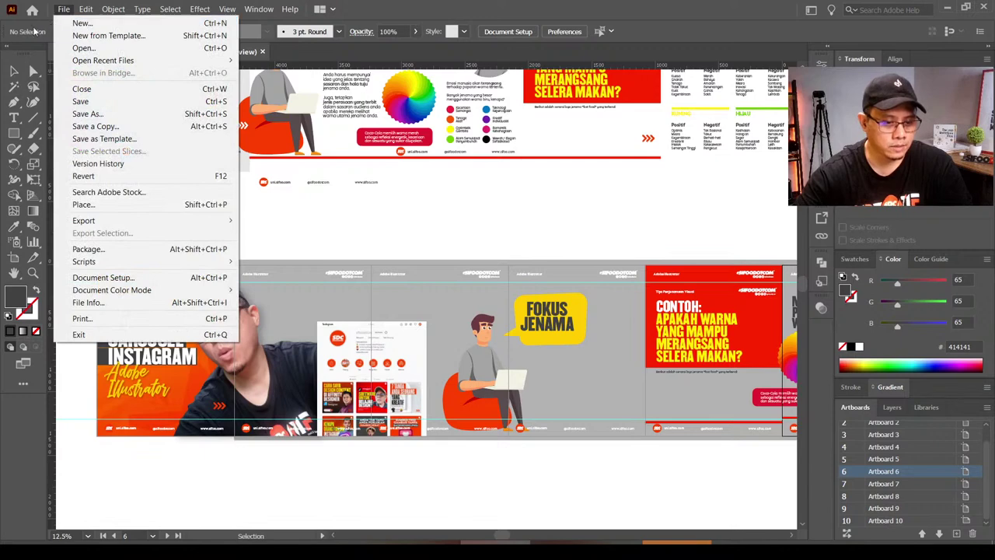
left_click(345, 260)
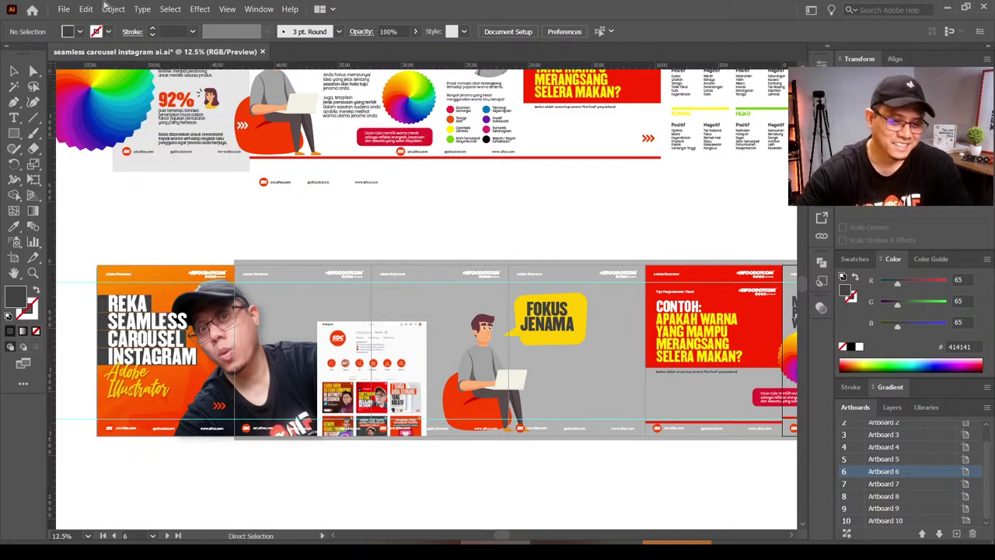
key("ctrl+s")
left_click(66, 10)
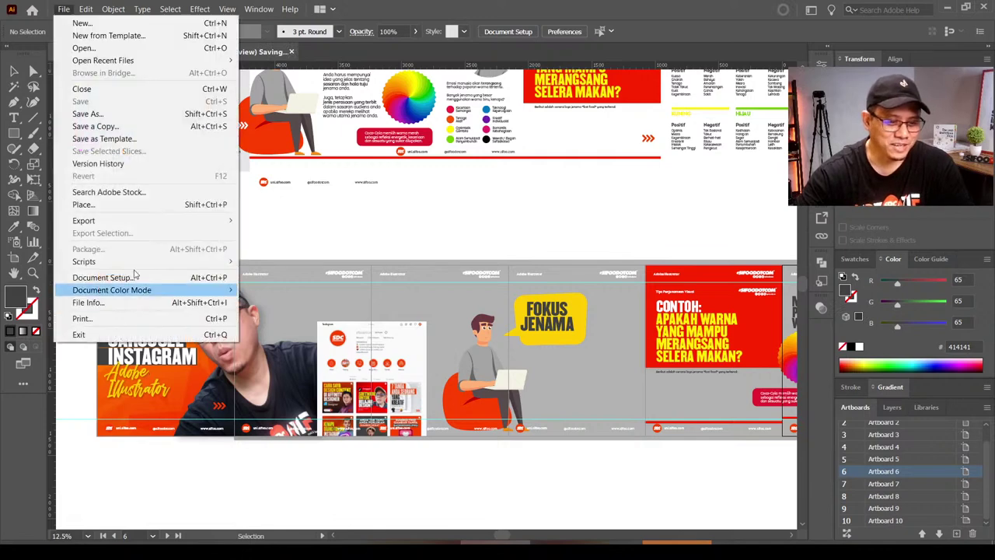
mouse_move(84, 221)
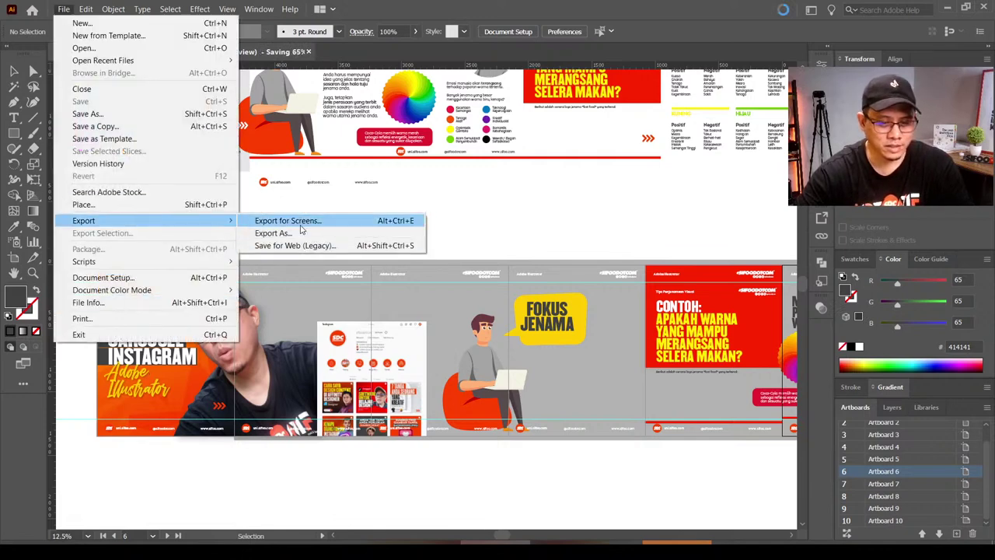
Step: Open Export for Screens and rename Artboard 1 to 'ai ig carousel 01'
left_click(287, 222)
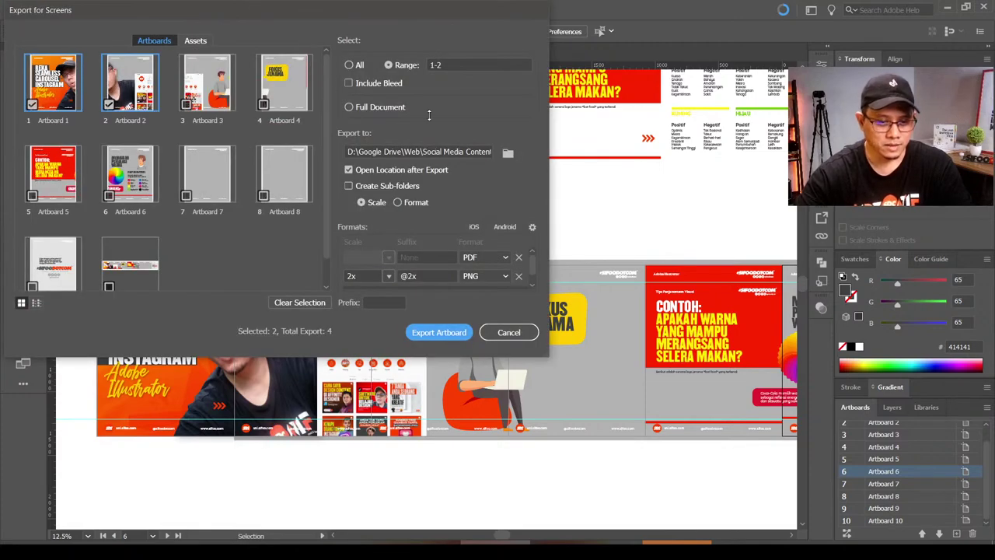
mouse_move(331, 7)
left_mouse_down()
mouse_move(560, 121)
mouse_move(480, 104)
left_mouse_up()
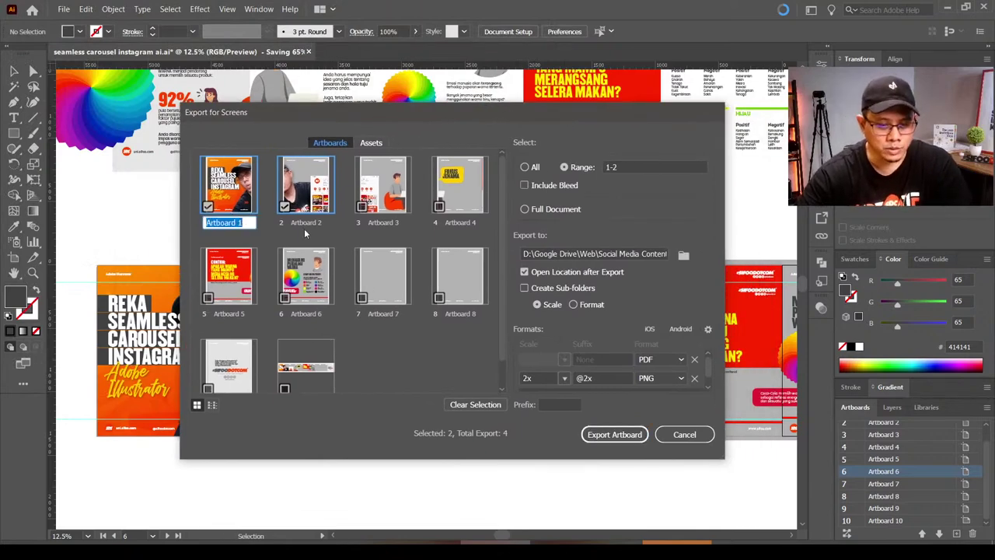
left_click(237, 312)
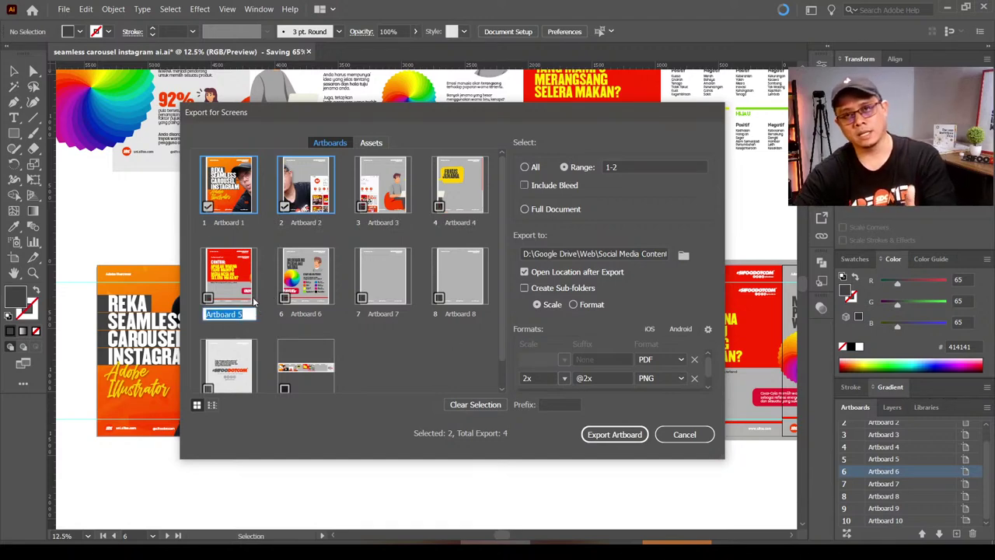
left_click(228, 222)
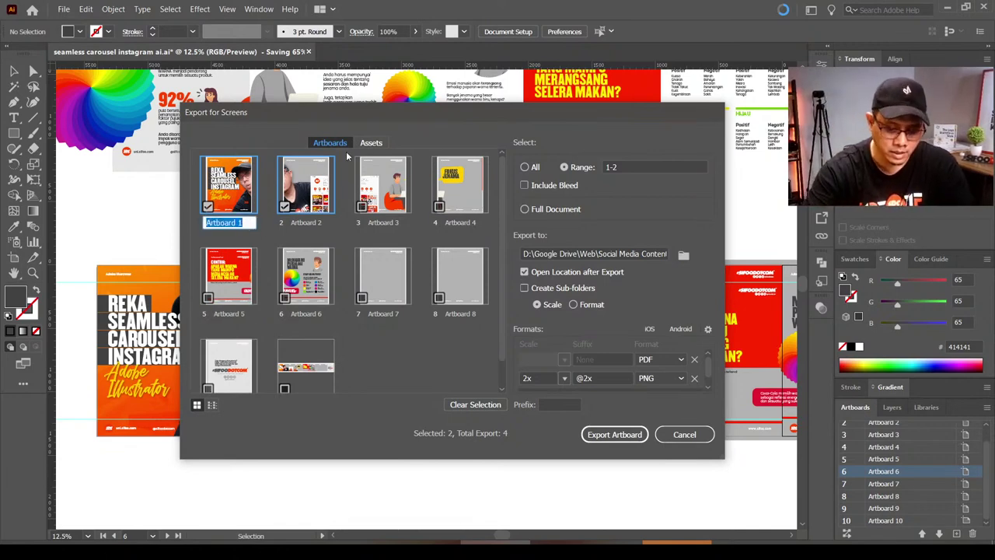
type("ai ig carousel")
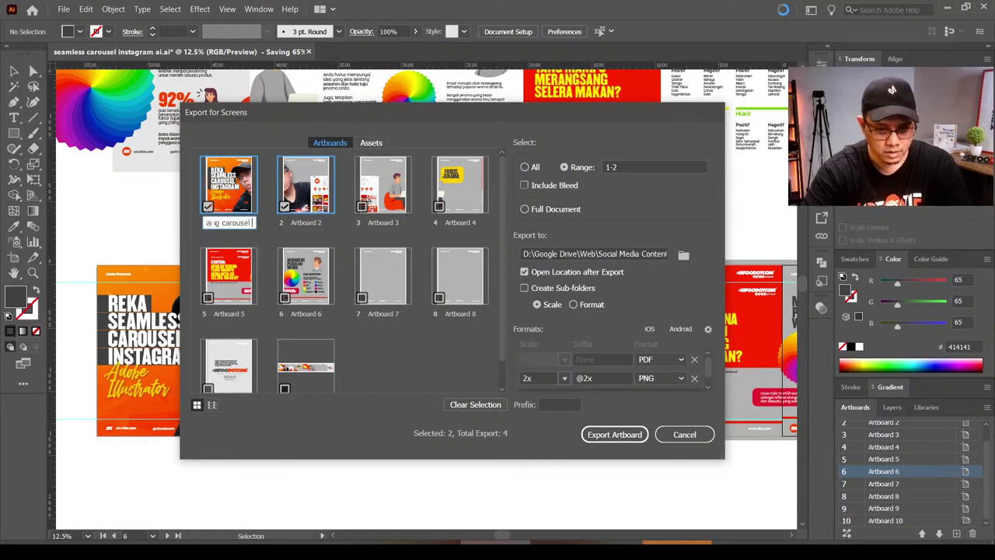
type("01")
key("ctrl+a")
key("ctrl+c")
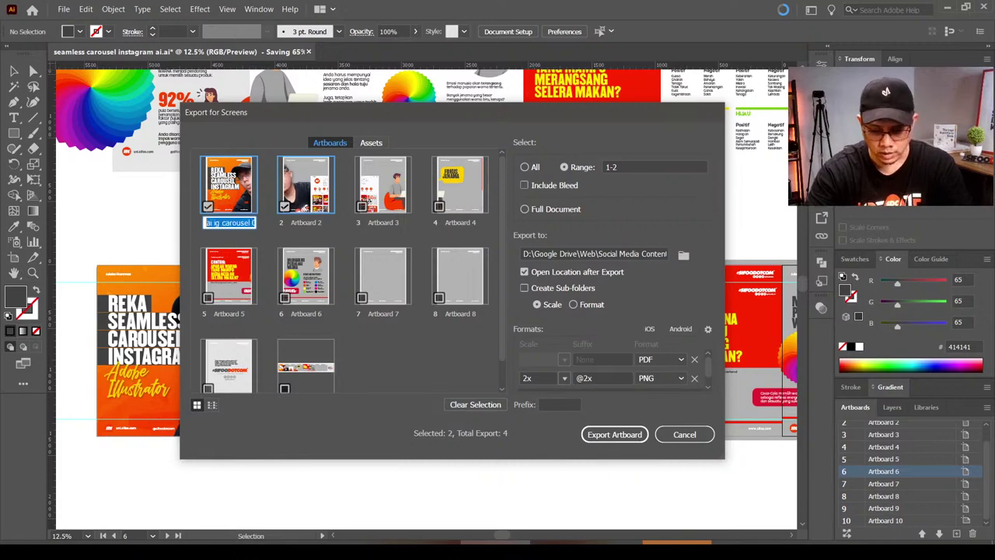
left_click(319, 223)
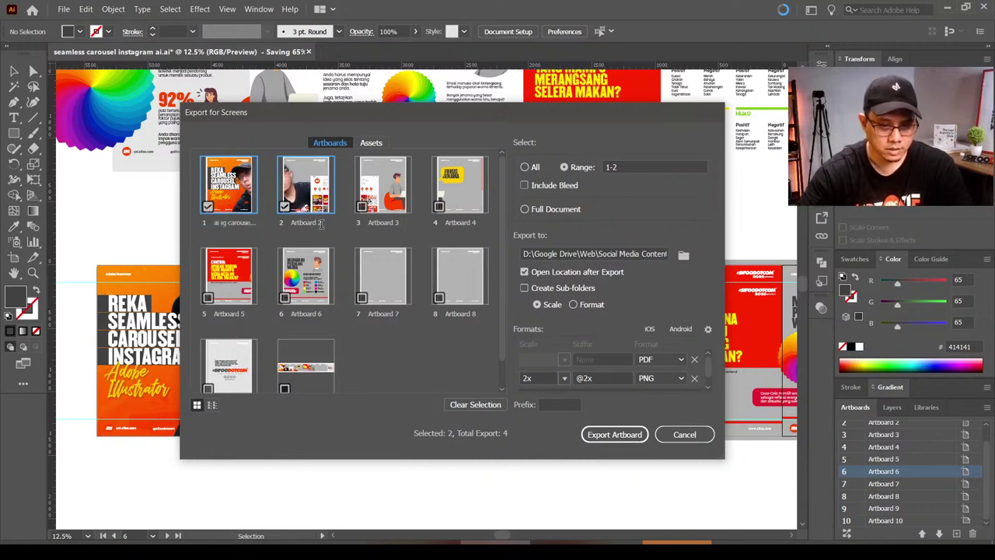
Step: Rename artboards 2 and 3 to 'ai ig carousel 02' and 'ai ig carousel 03'
left_click(319, 223)
key("ctrl+v")
key("BackSpace")
type("3")
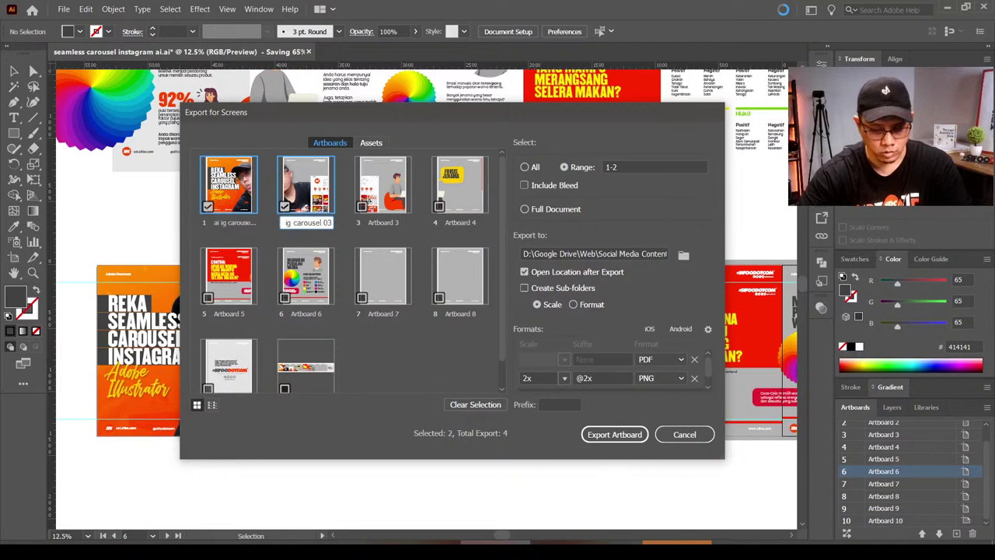
key("BackSpace")
type("2")
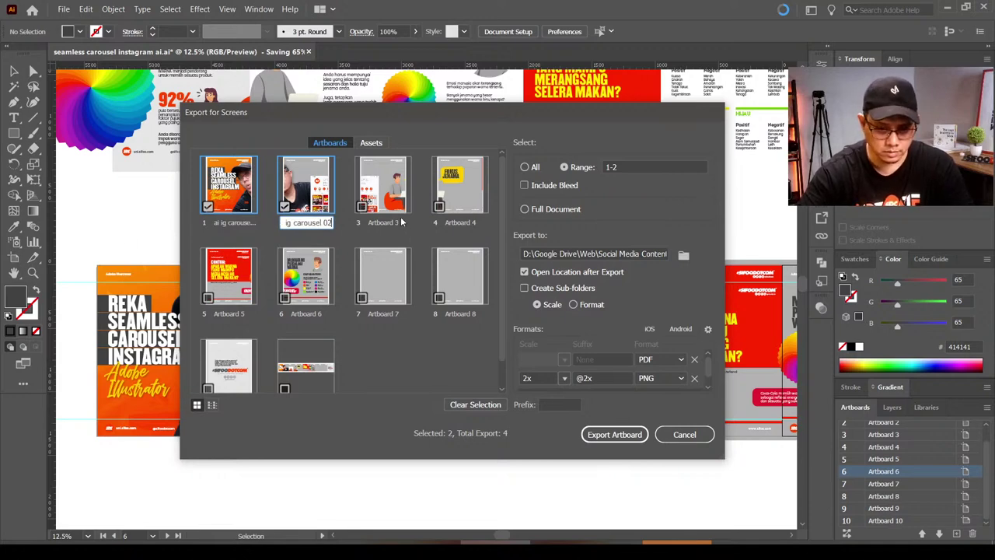
left_click(401, 223)
left_click(401, 223)
type("ai ig carousel 01")
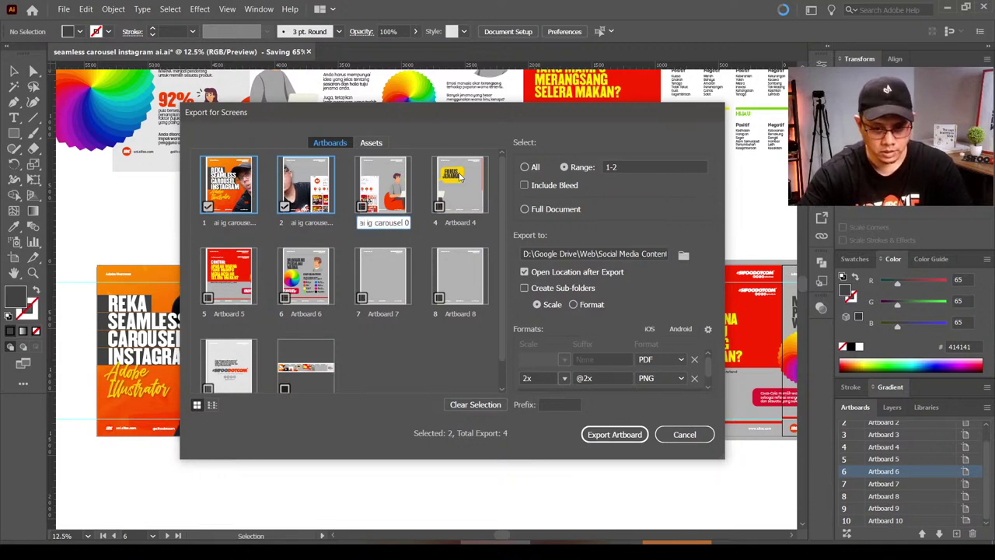
type("3")
Step: Rename artboards 4 and 5 to 'ai ig carousel 04' and 'ai ig carousel 05'
double_click(482, 223)
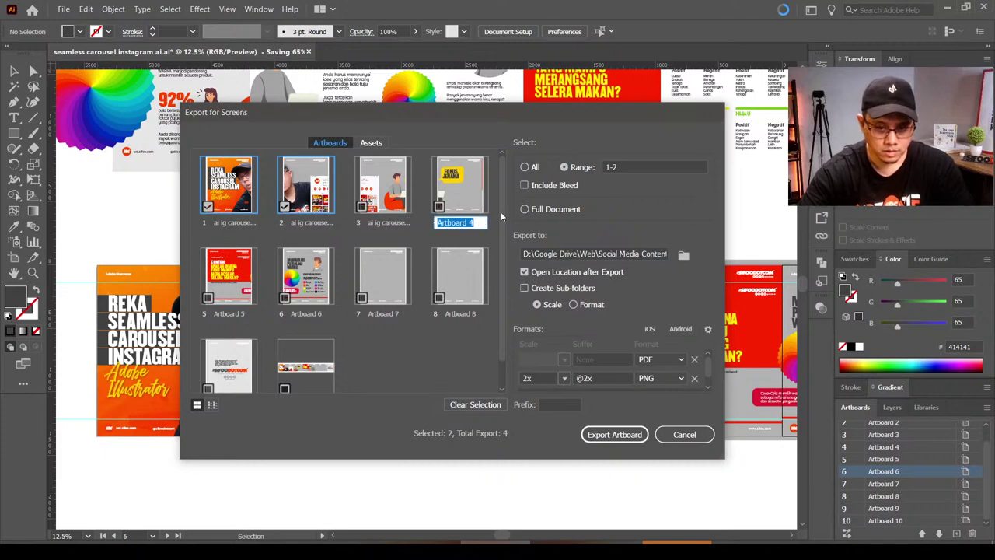
key("ctrl+v")
type("4")
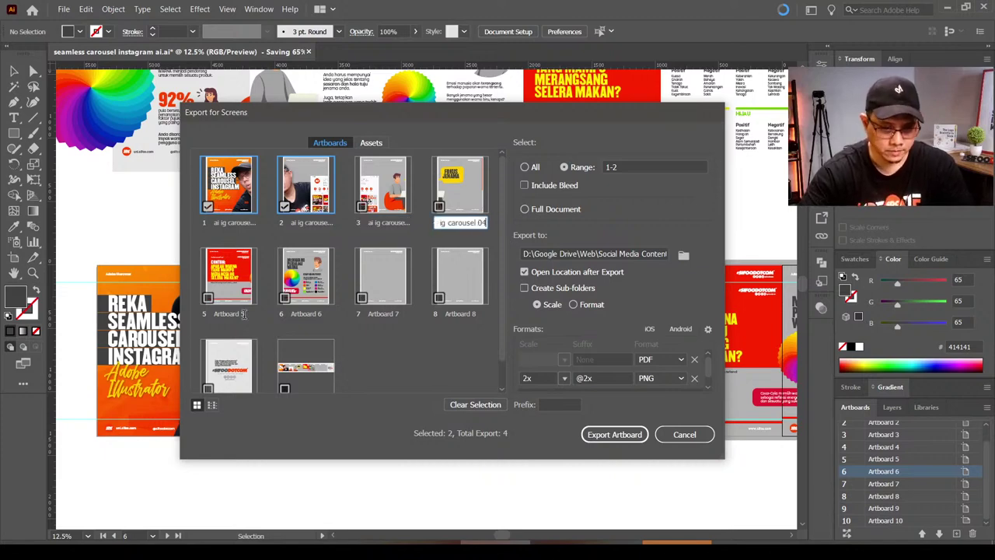
key("Tab")
key("ctrl+v")
type("5")
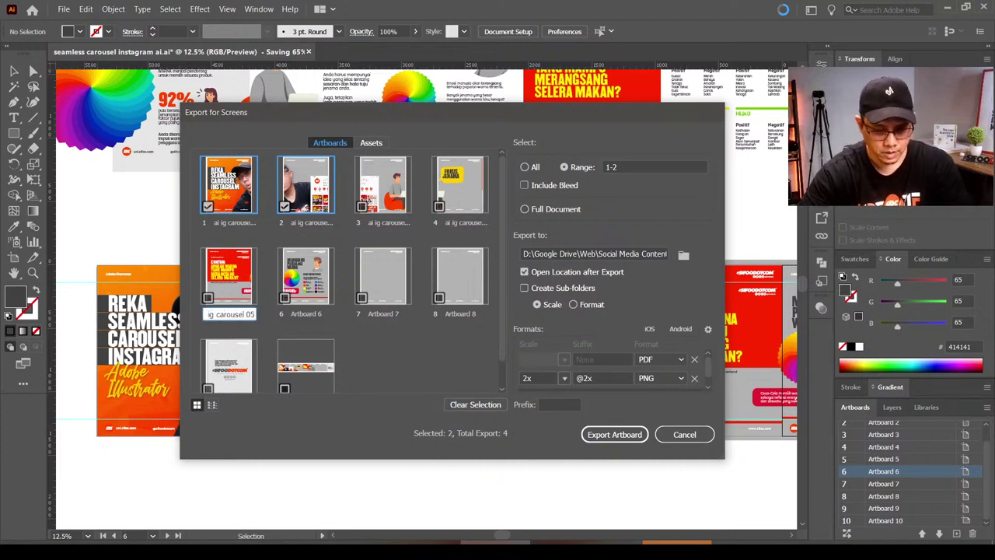
key("Return")
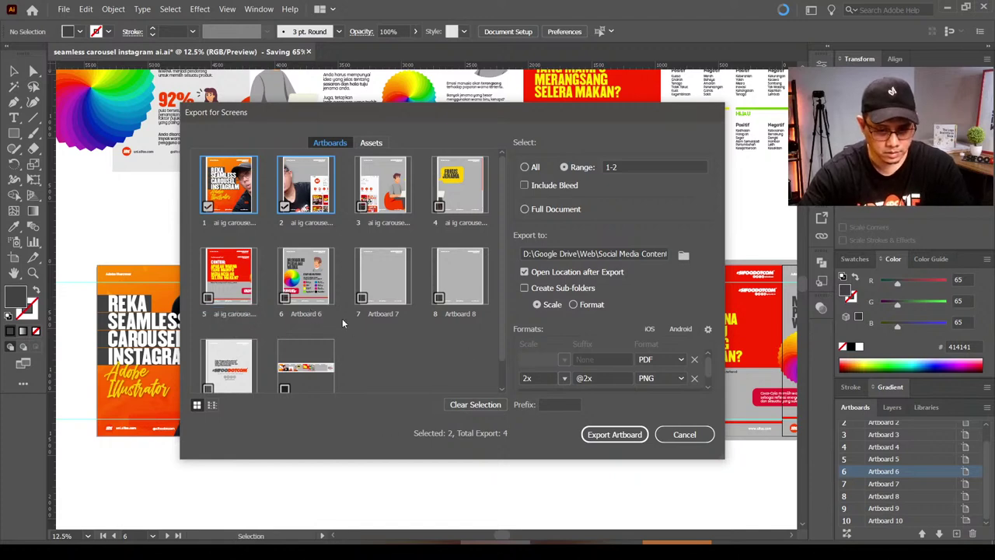
Step: Rename artboards 6 and 7 to 'ai ig carousel 06' and 'ai ig carousel 07'
key("Tab")
key("ctrl+v")
type("1")
key("BackSpace")
type("6")
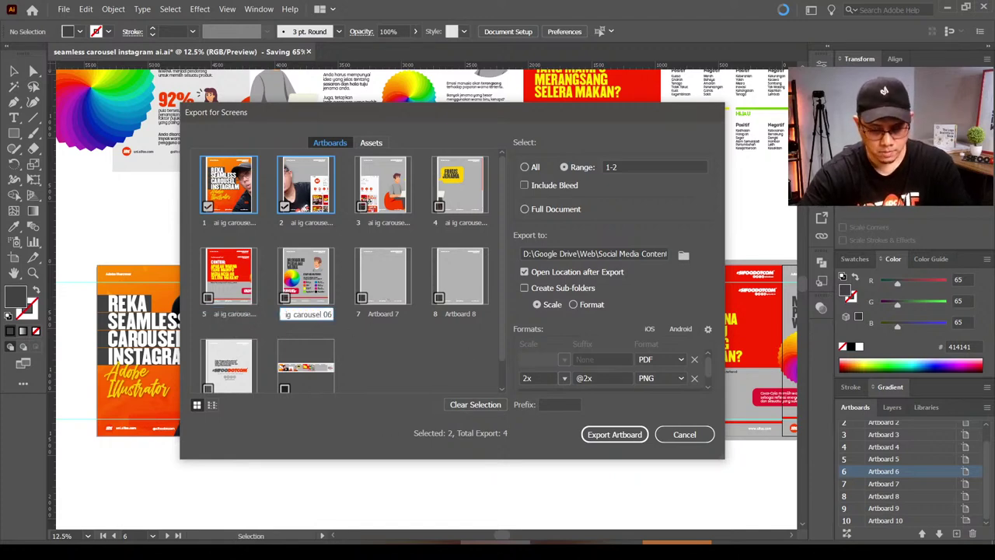
key("Return")
key("Tab")
key("ctrl+v")
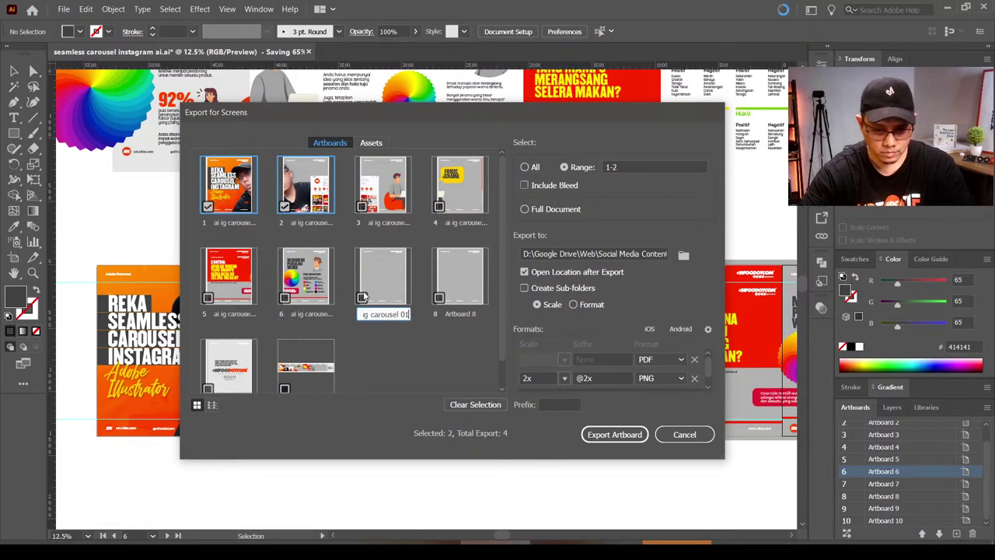
key("BackSpace")
type("7")
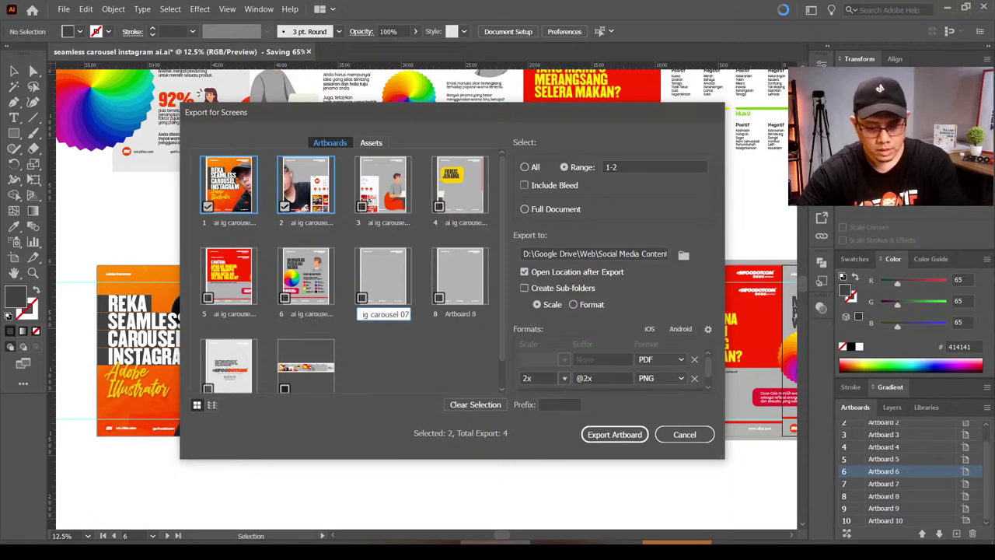
key("Return")
Step: Rename artboards 8 and 9 to 'ai ig carousel 08' and '09', leaving Artboard 10 excluded
key("Tab")
key("ctrl+v")
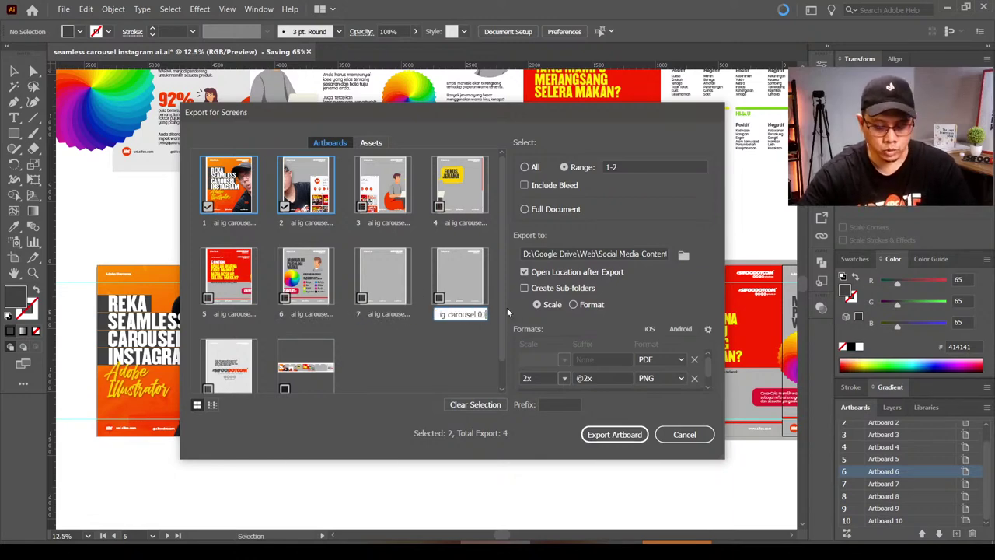
key("BackSpace")
type("8")
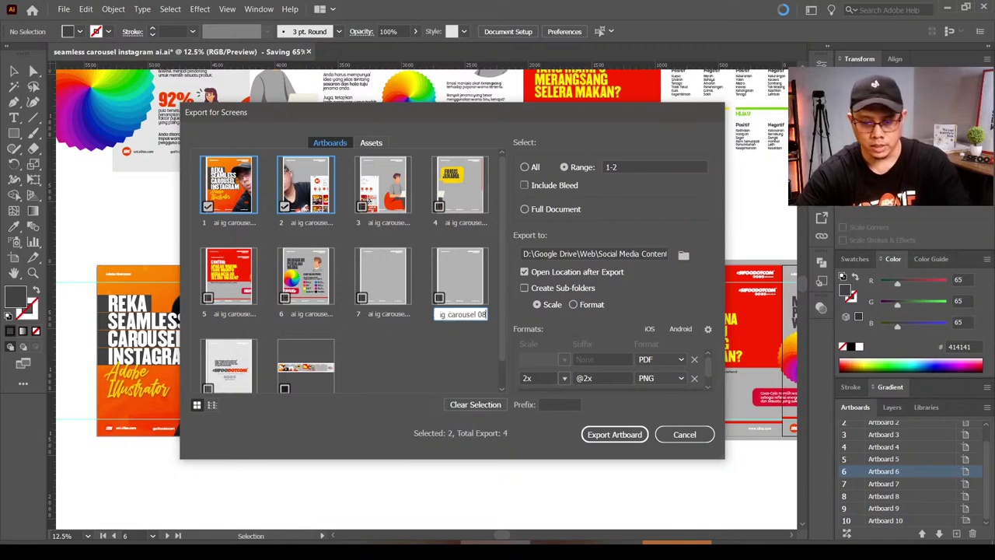
left_click_drag(498, 276, 500, 308)
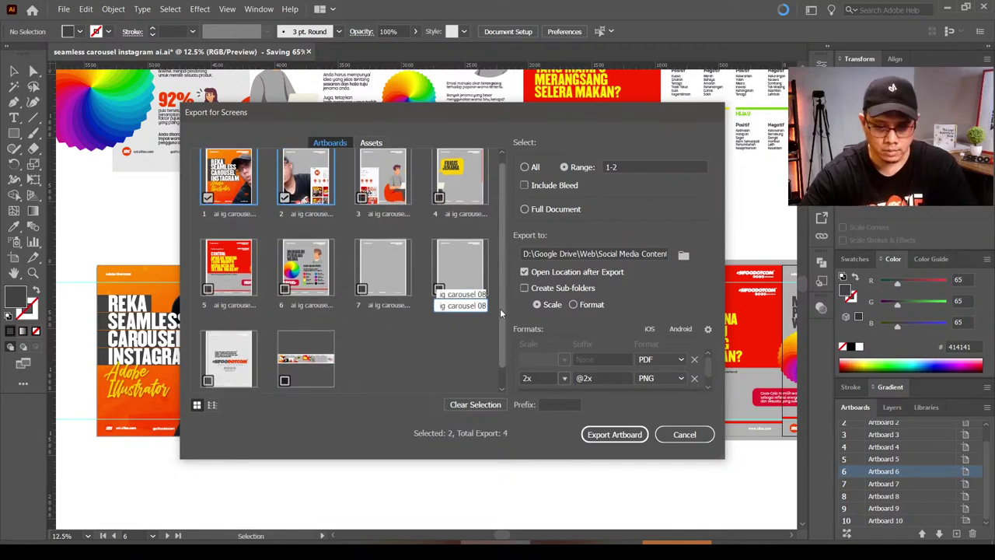
double_click(232, 374)
type("ai ig carousel 01")
key("BackSpace")
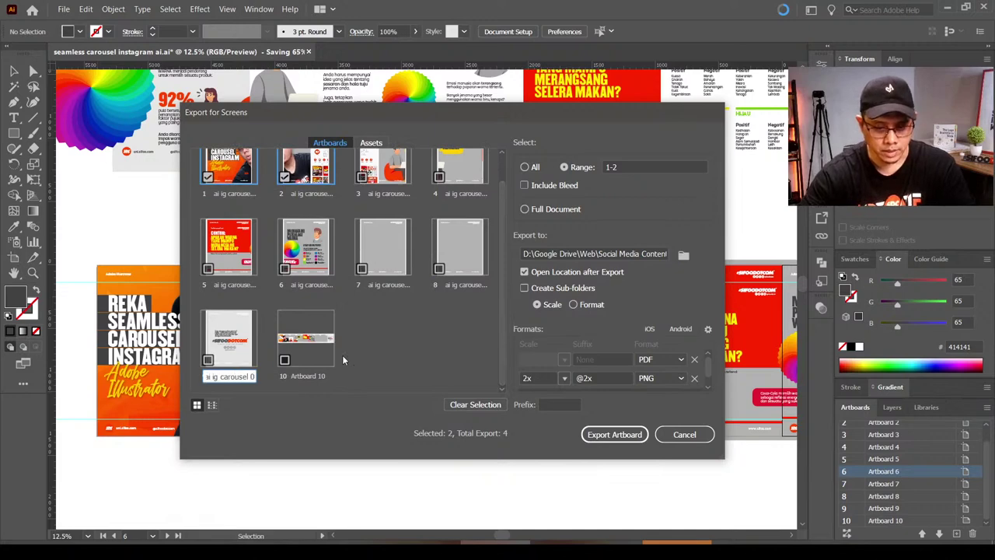
type("9")
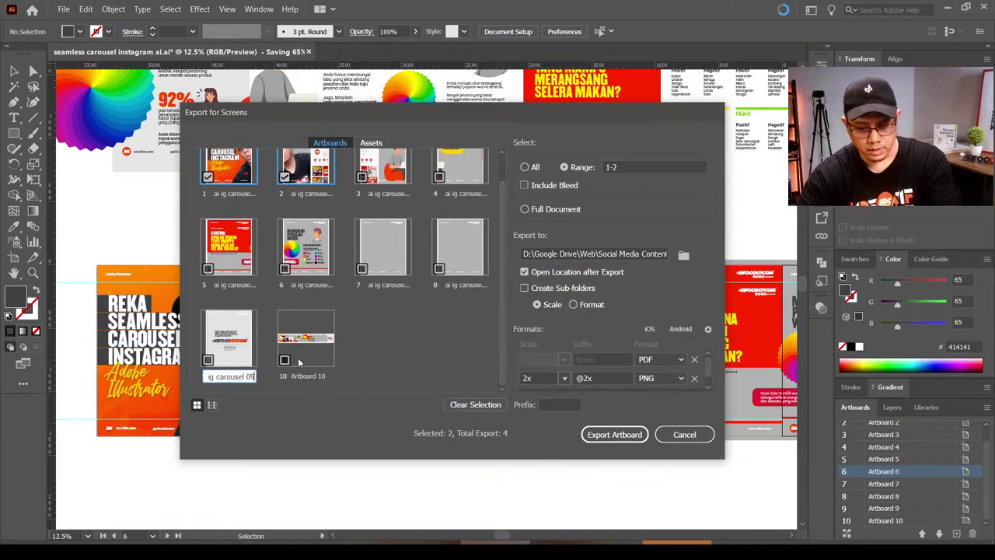
key("Return")
left_click(296, 369)
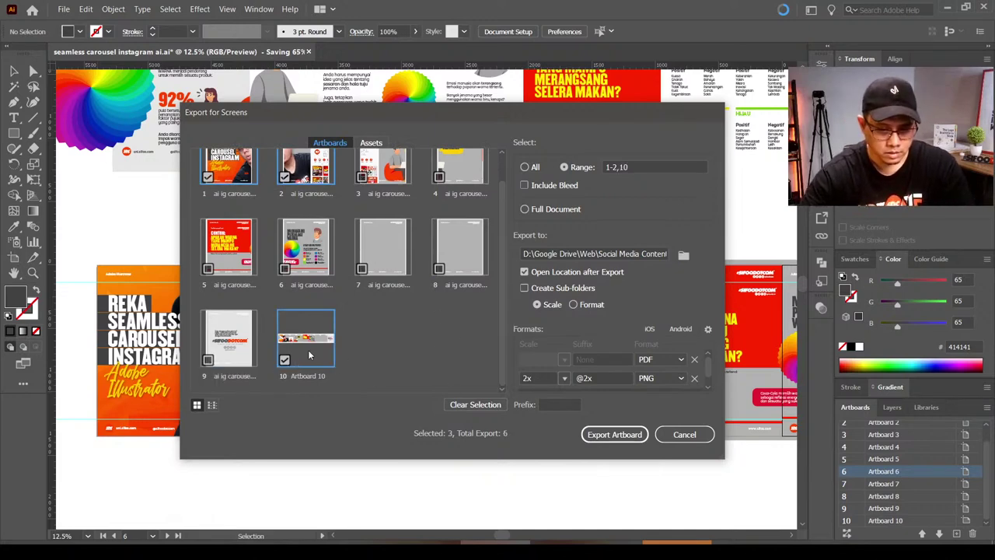
left_click(303, 360)
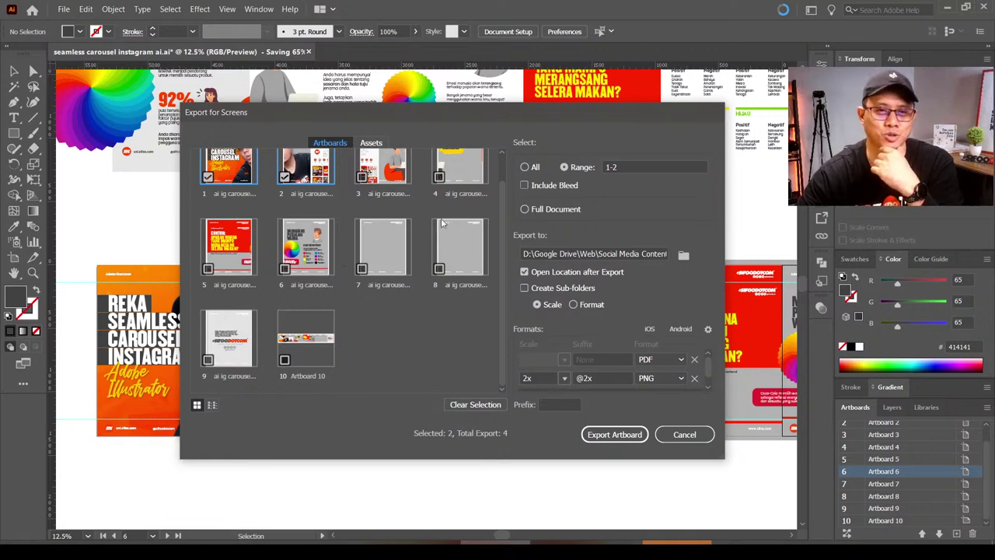
Step: Tick artboards 3 through 9 so the export range reads 1-9, and open the Export to folder picker
left_click_drag(454, 123, 473, 113)
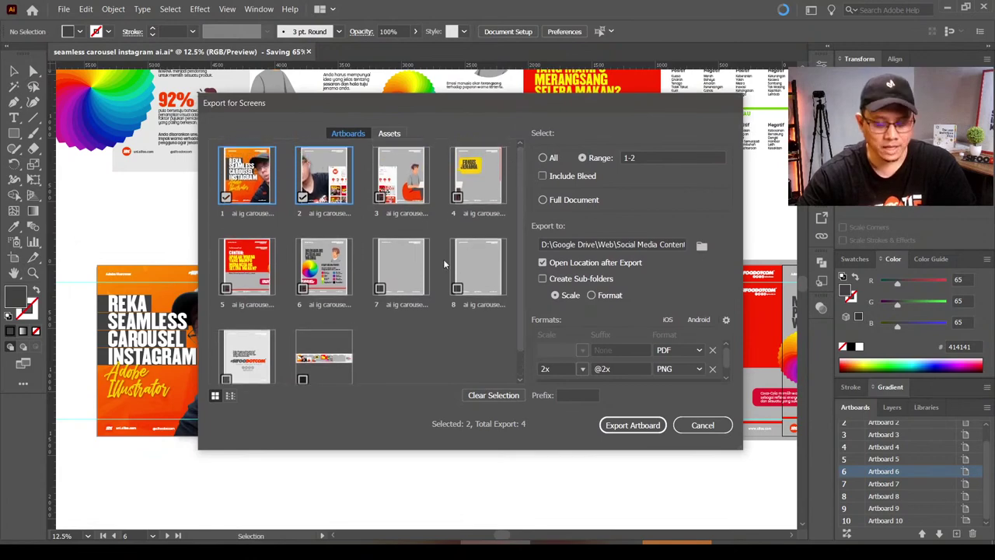
scroll(479, 329, "down", 2)
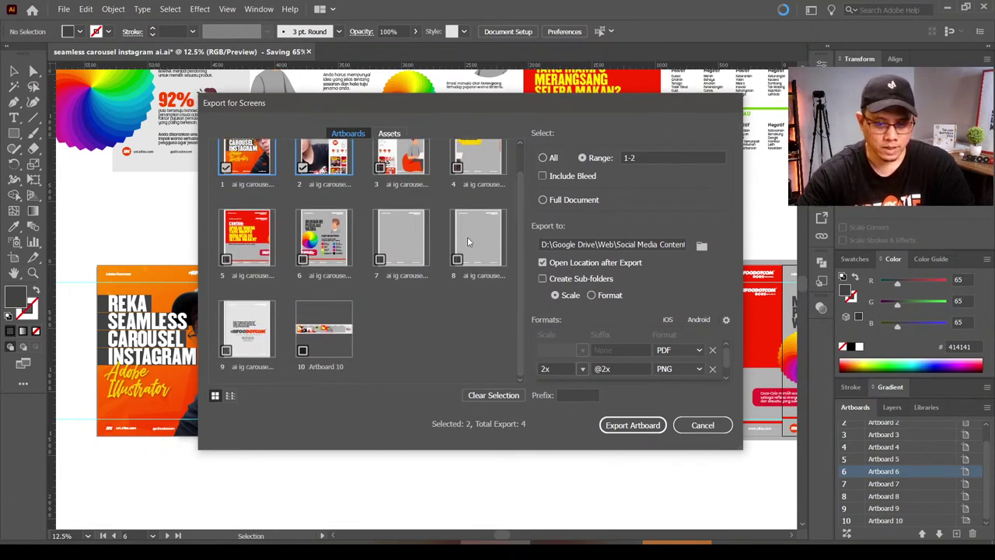
scroll(527, 268, "up", 2)
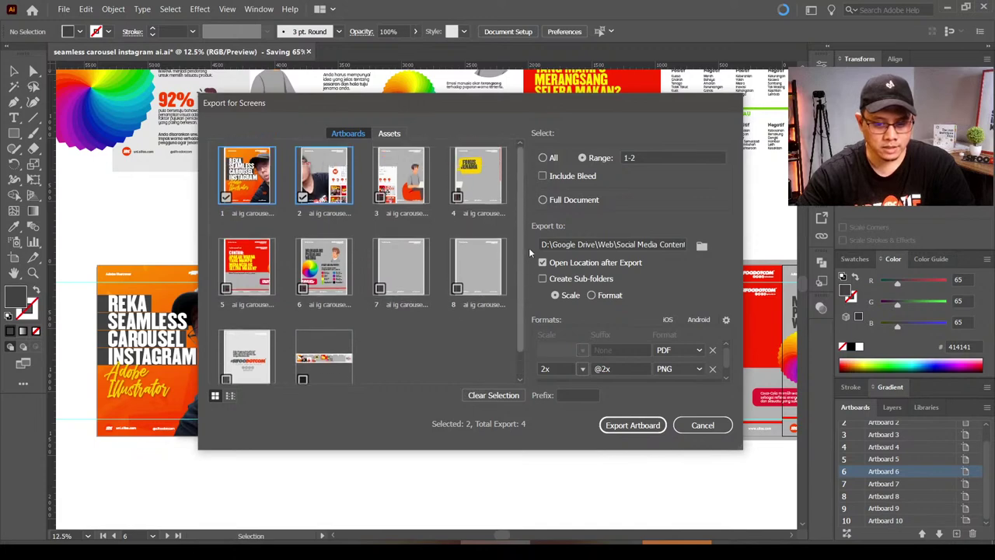
left_click(380, 198)
left_click(457, 198)
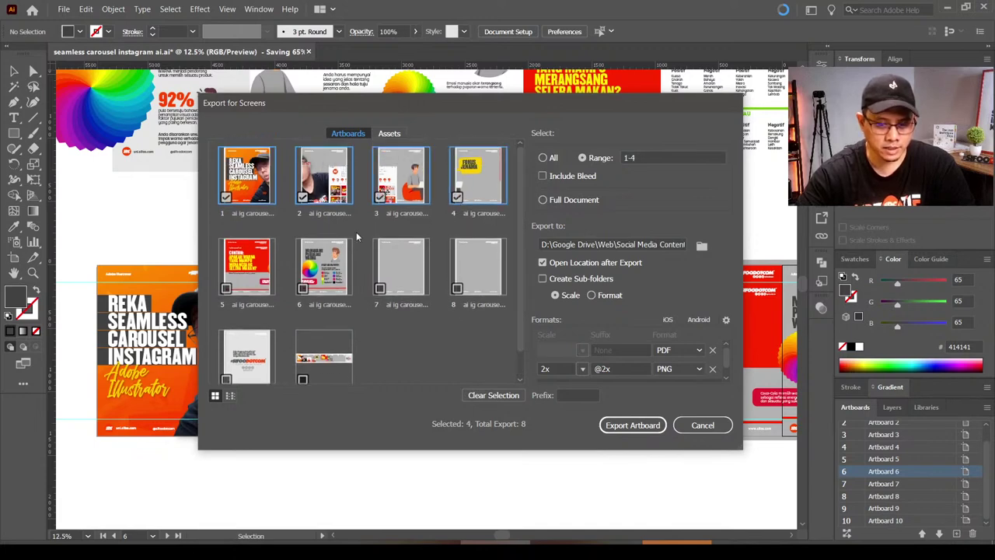
left_click(226, 289)
left_click(303, 288)
left_click(379, 289)
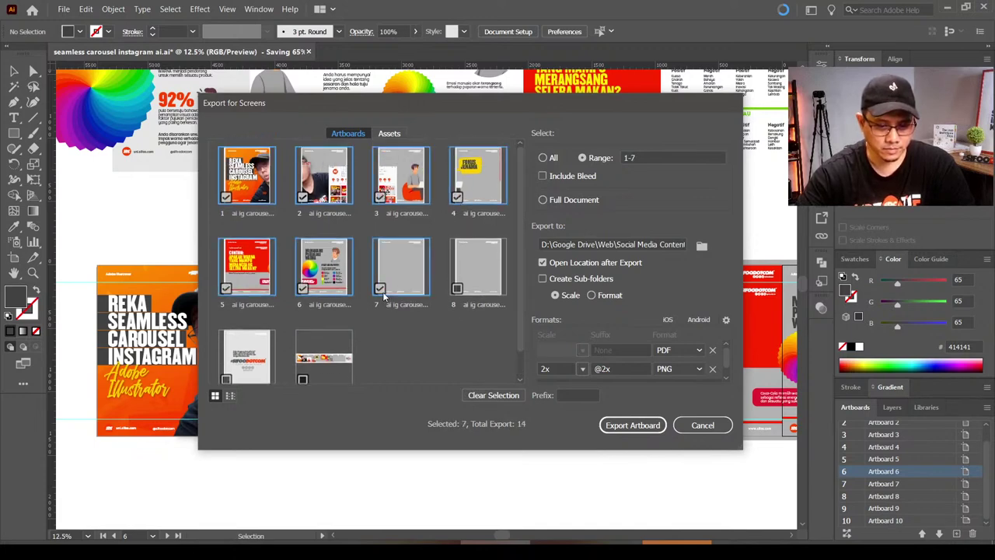
left_click(457, 289)
left_click(227, 381)
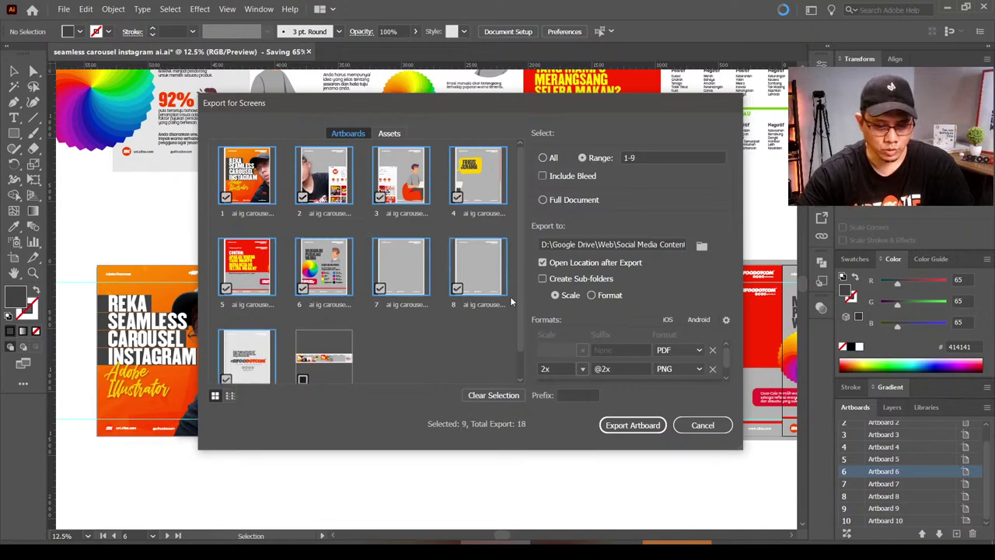
scroll(498, 303, "down", 2)
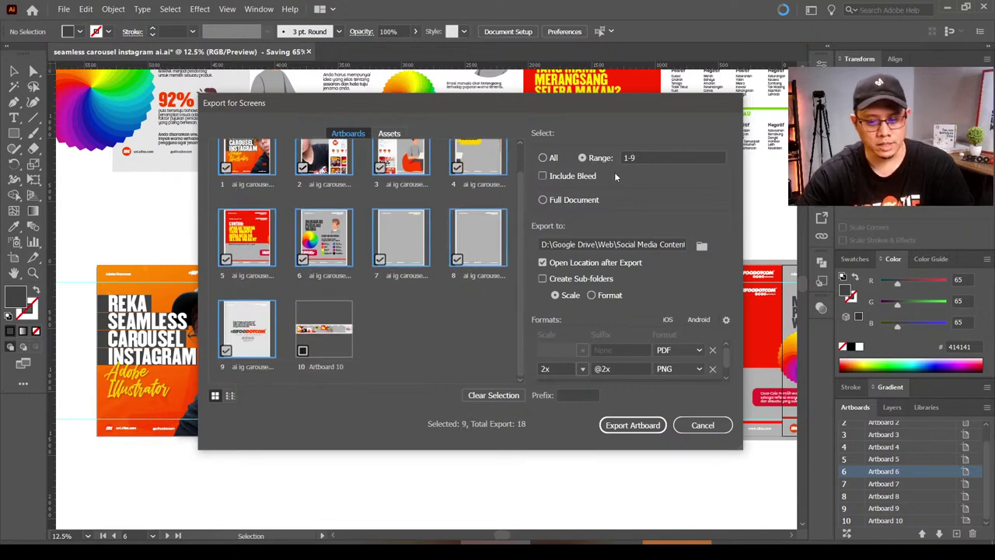
left_click(701, 246)
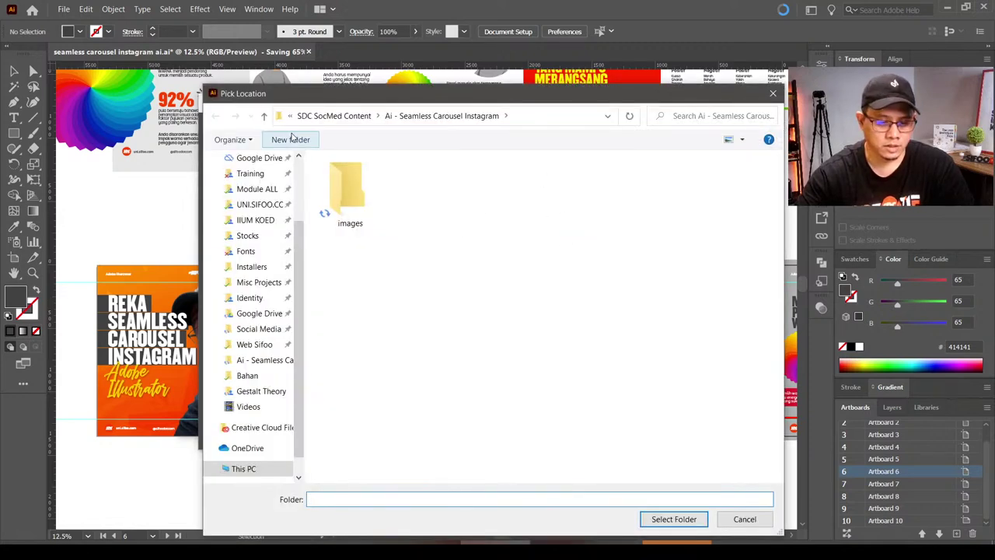
Step: Create a new folder named 1080x1350 and select it as the export destination
left_click(290, 139)
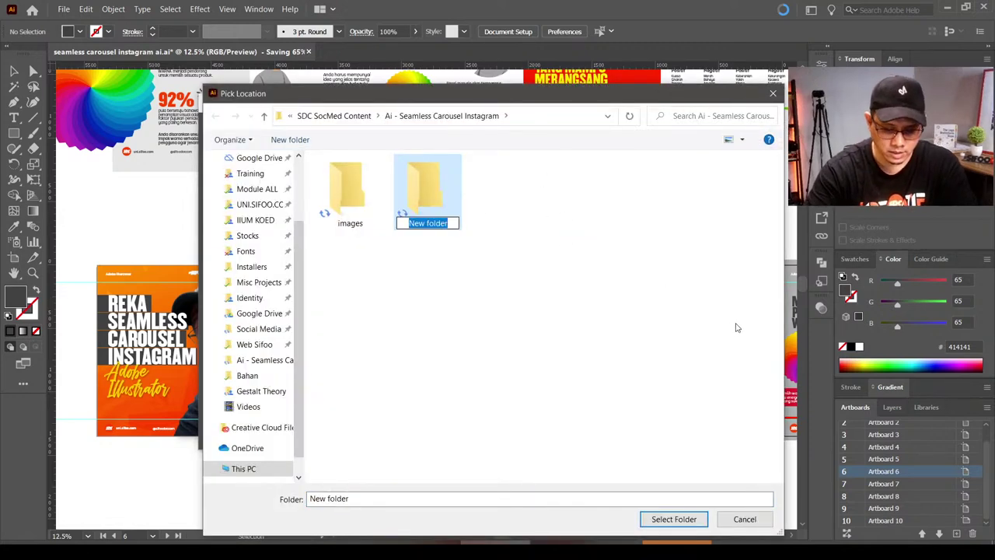
type("10")
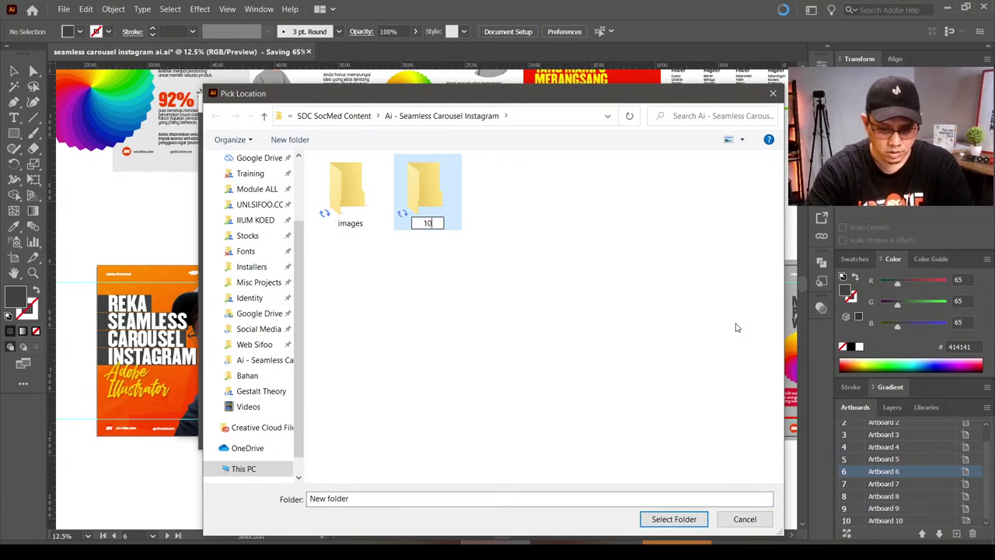
type("0")
key("BackSpace")
type("80")
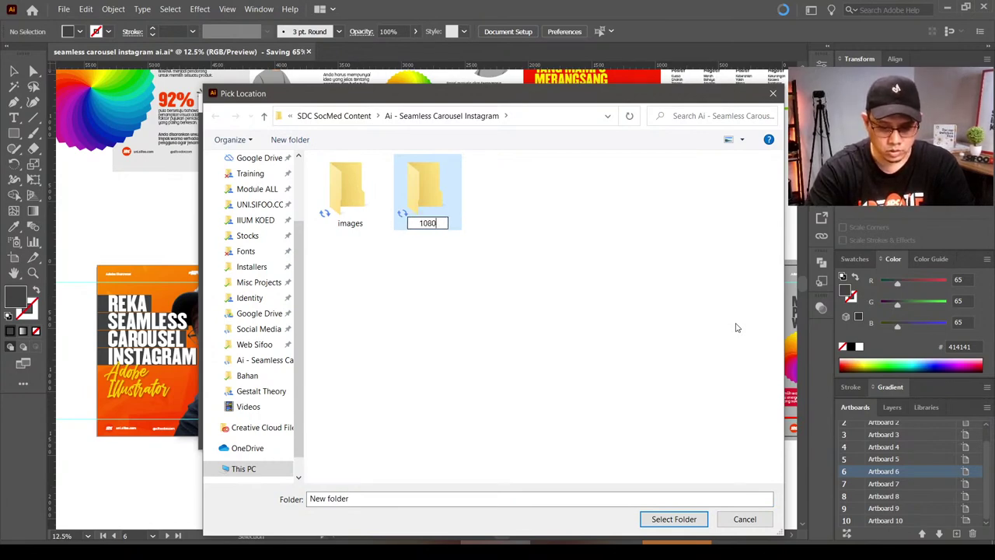
type("x135")
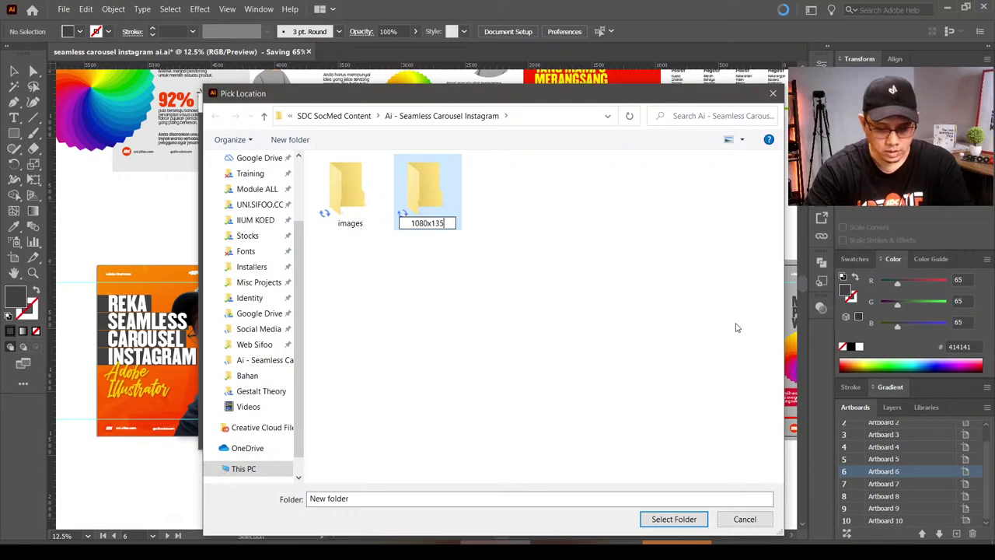
type("0")
key("Return")
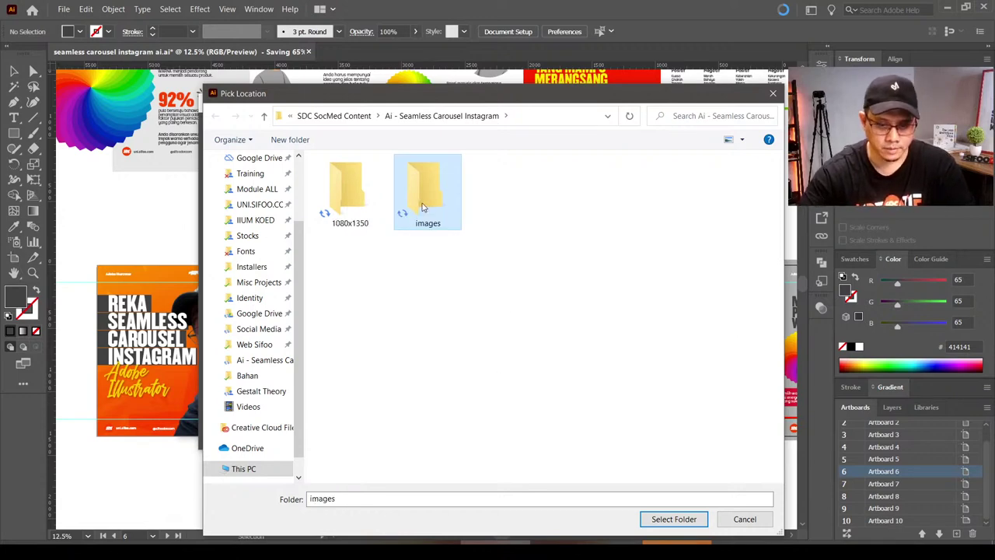
double_click(424, 194)
left_click(441, 114)
double_click(350, 189)
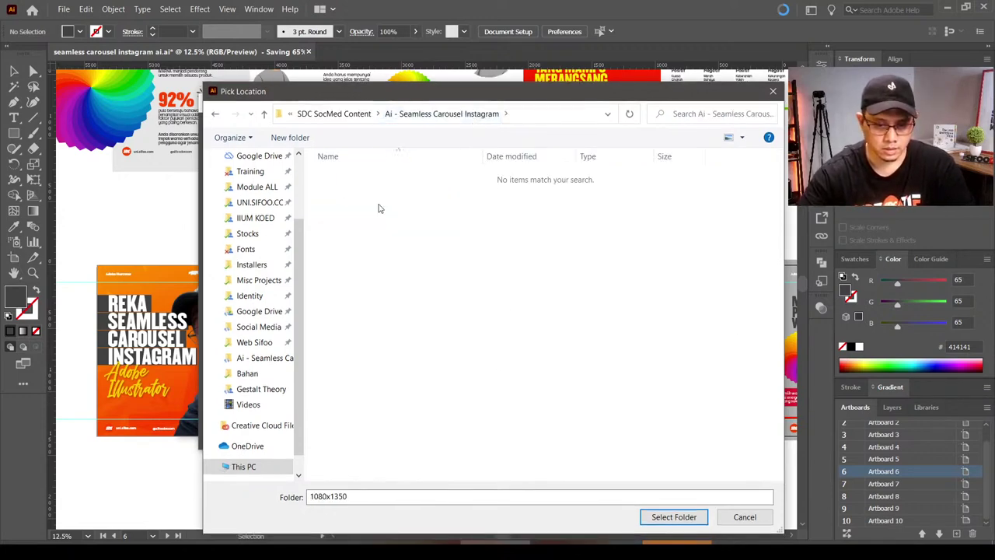
key("Return")
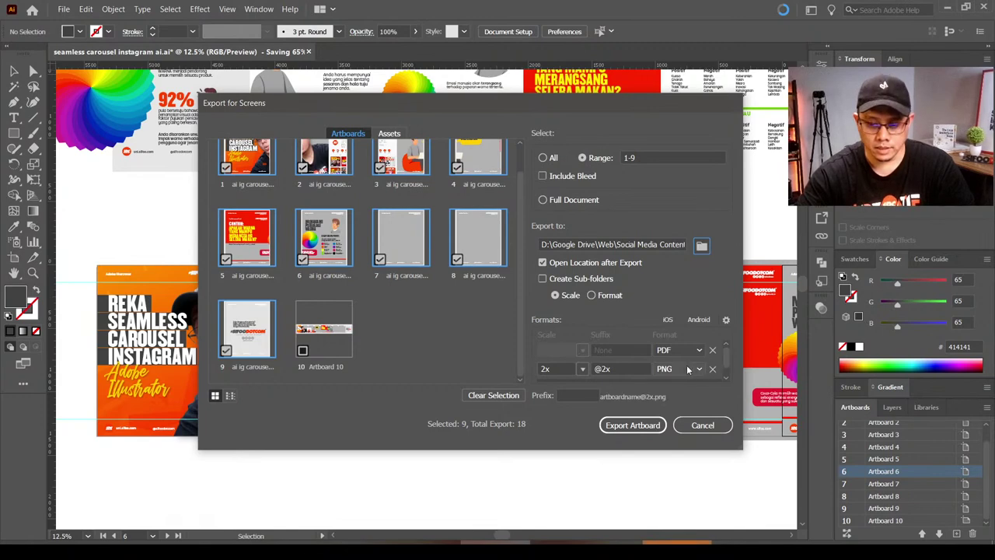
Step: Delete the PDF row and set the remaining export scale to 1x
left_click(712, 350)
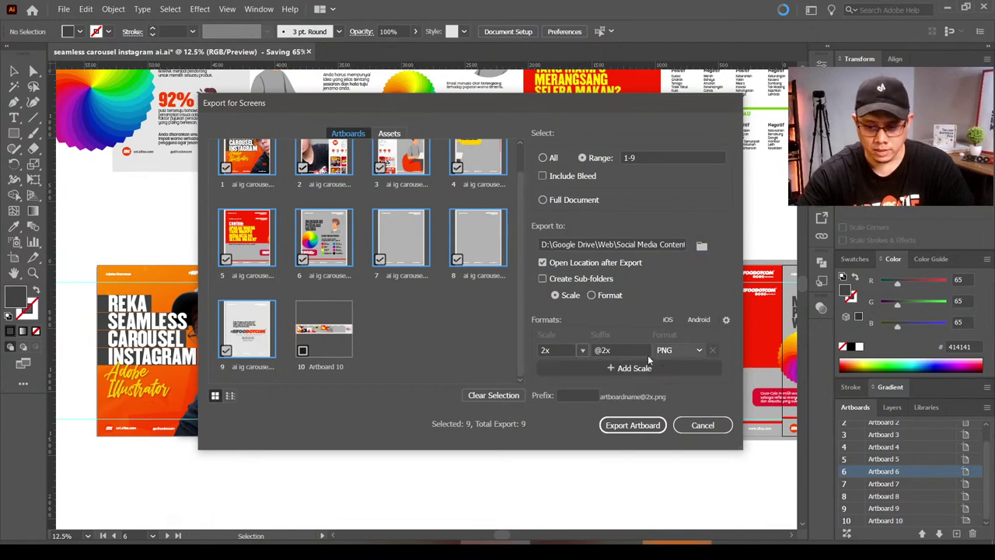
left_click(584, 350)
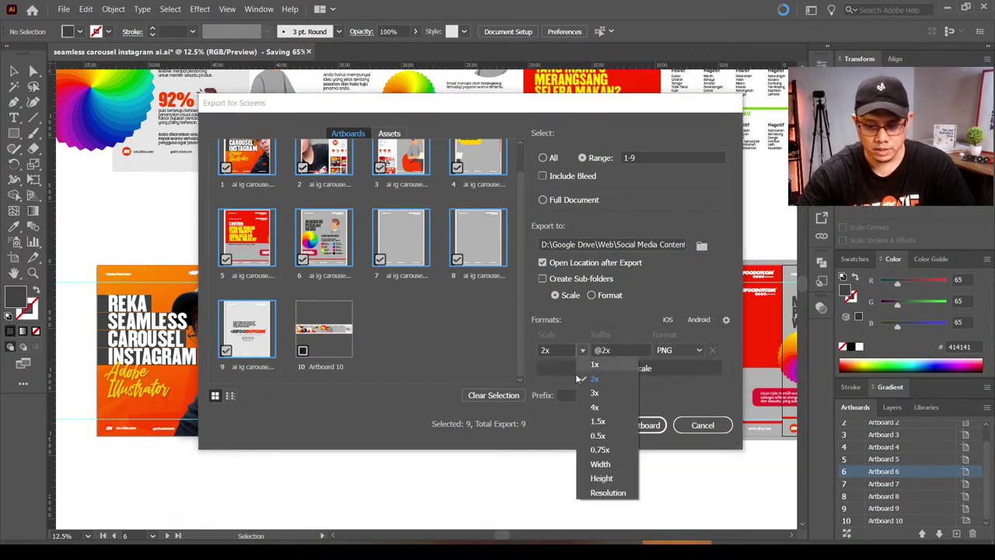
left_click(583, 353)
left_click(583, 353)
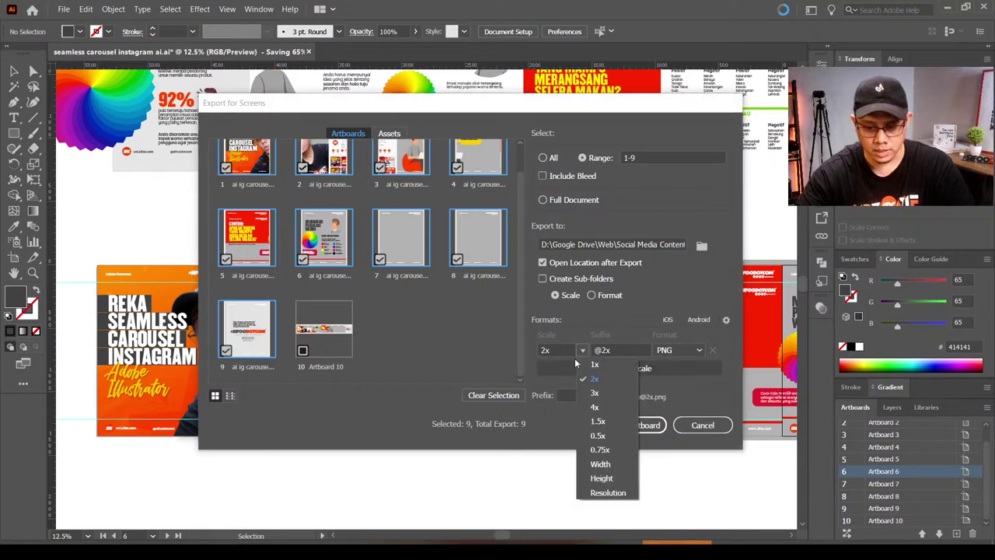
left_click(579, 363)
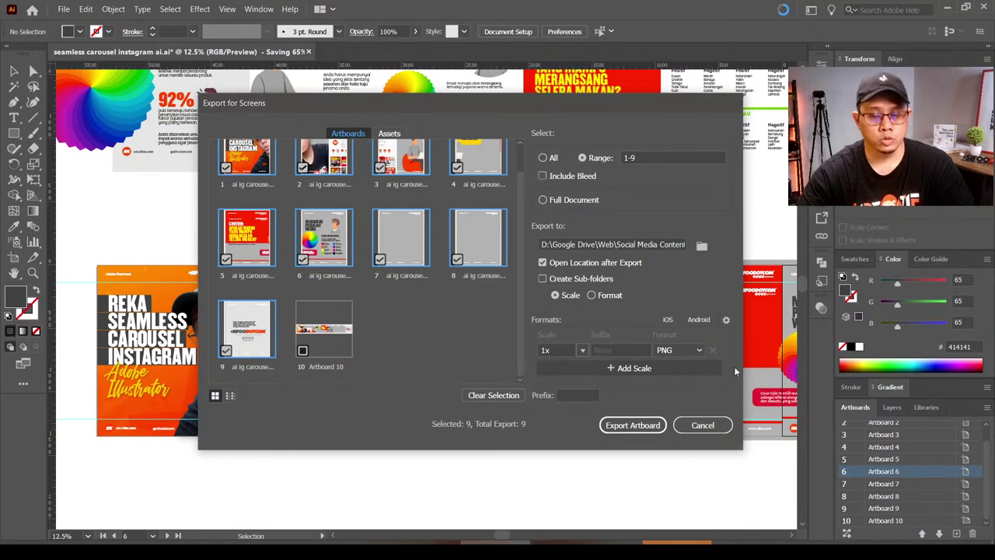
Step: Add a second format row set to PDF and open the advanced format settings
left_click(635, 369)
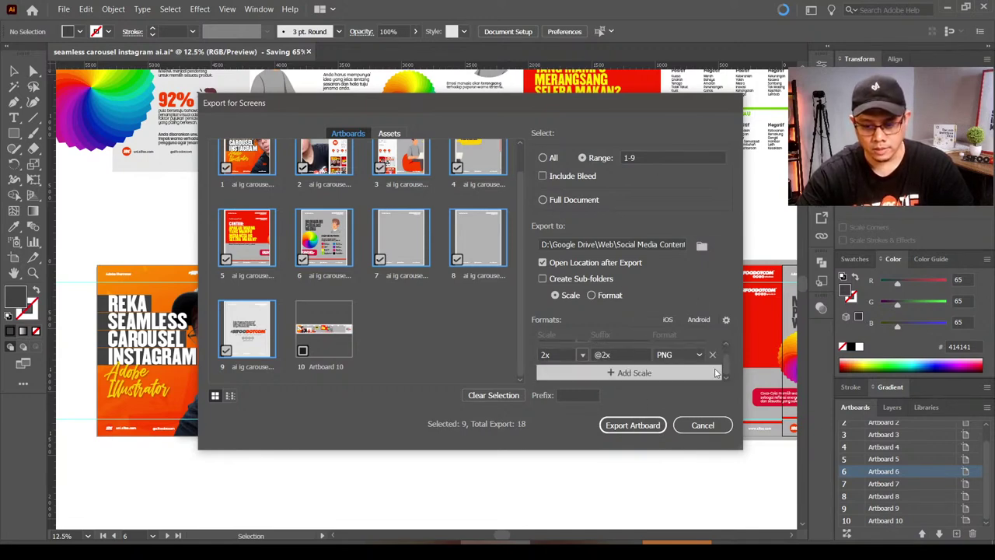
mouse_move(583, 355)
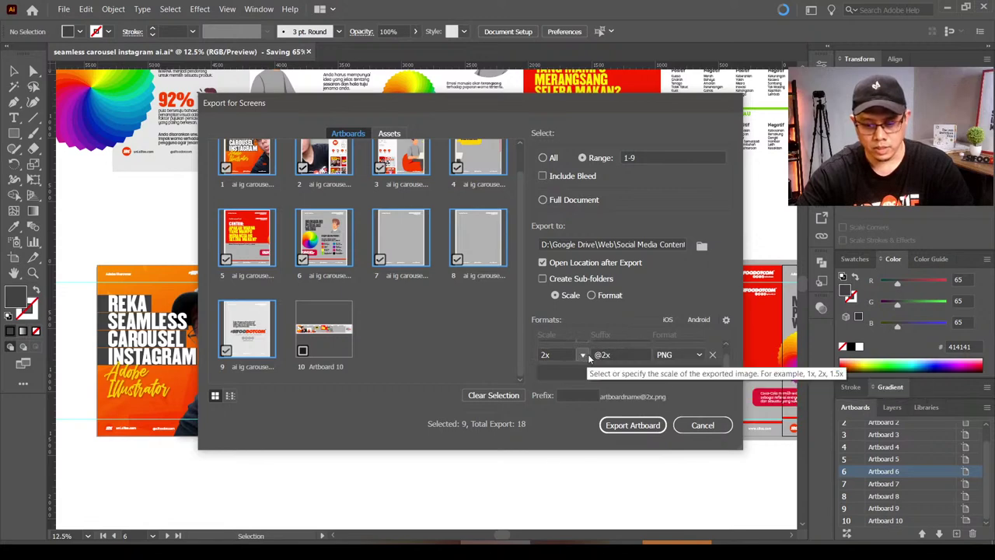
left_click(699, 356)
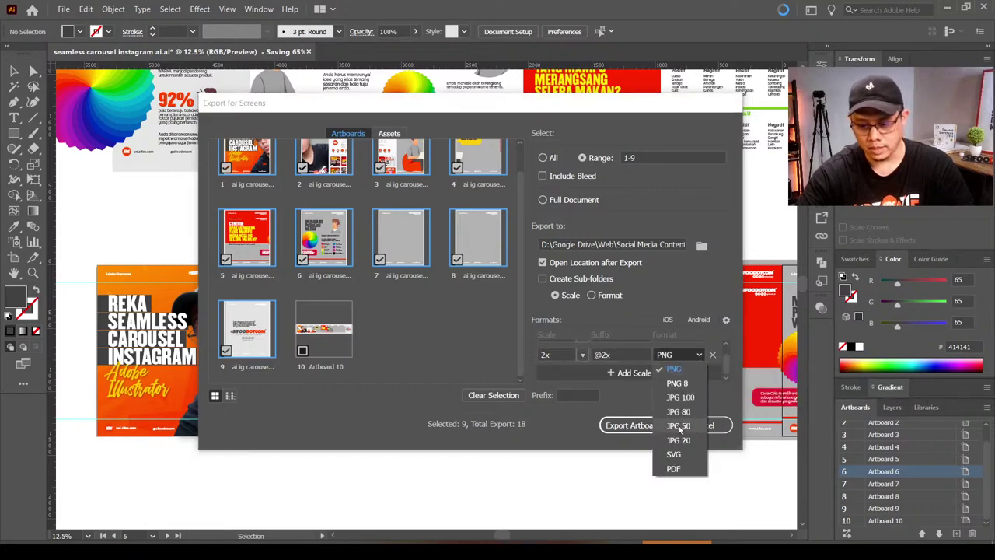
left_click(674, 469)
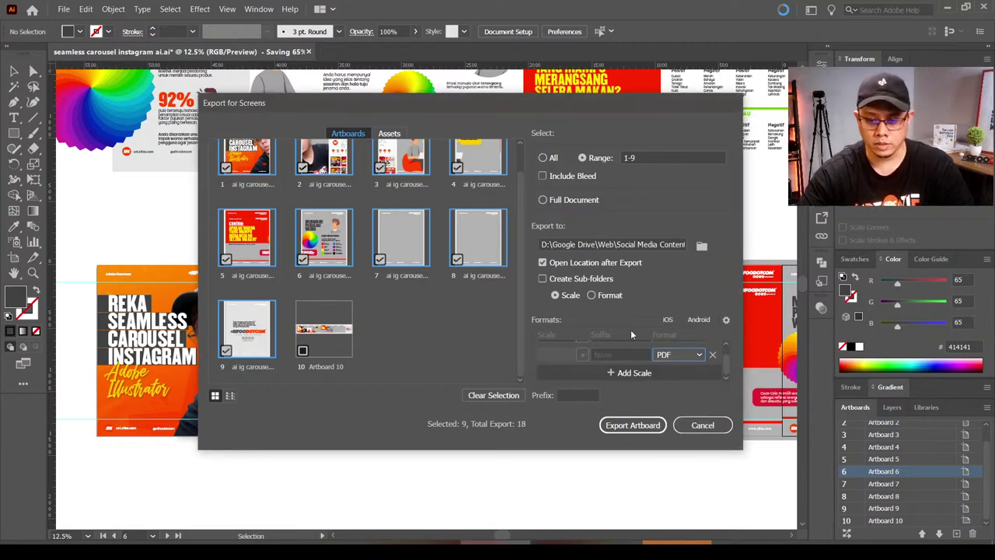
left_click_drag(727, 367, 728, 356)
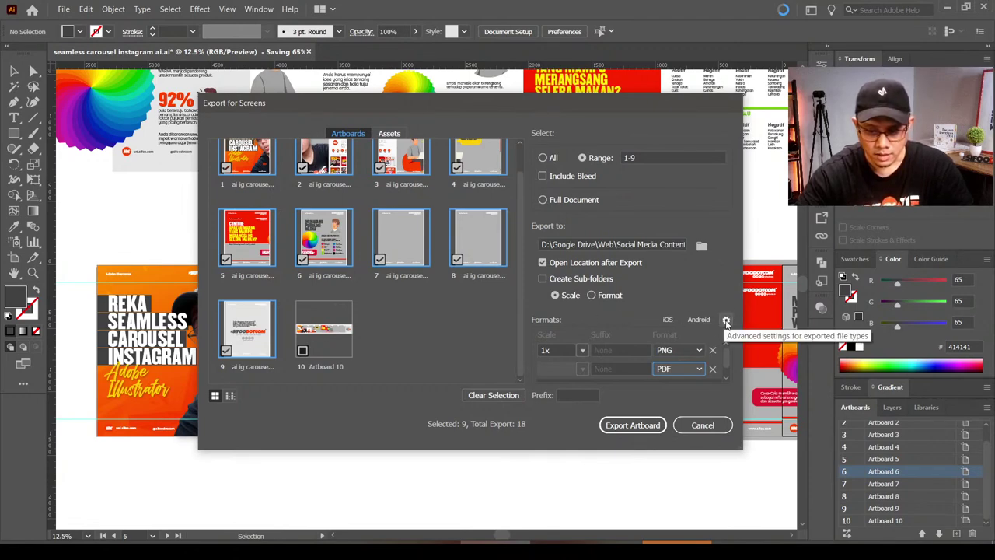
left_click(727, 321)
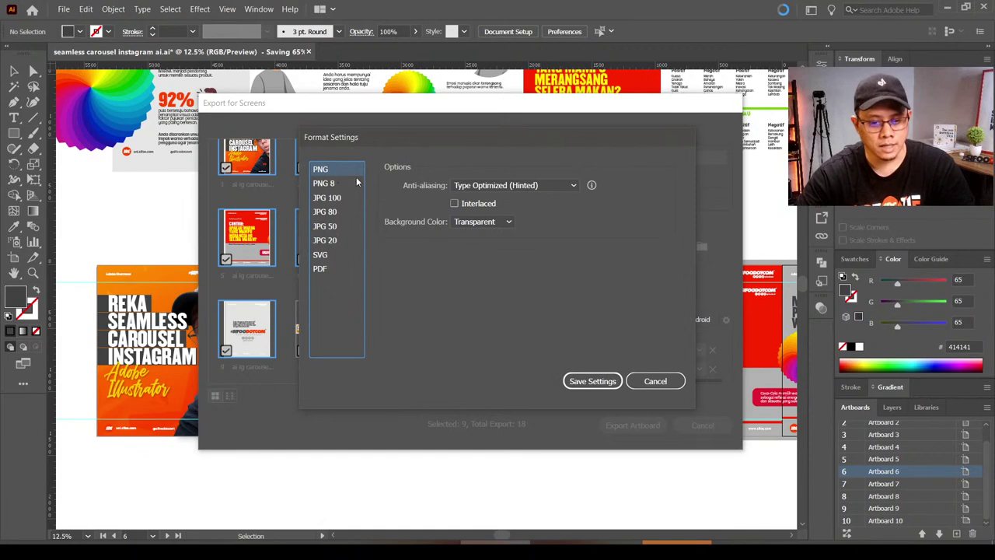
Step: Set the PNG background to White and the PDF preset to High Quality Print, then save
left_click(482, 222)
left_click(482, 257)
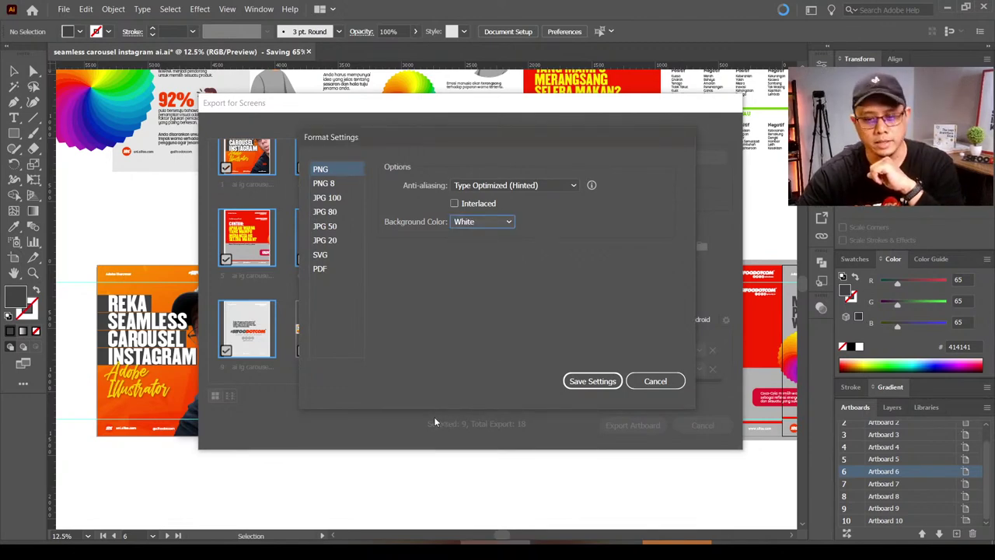
left_click(334, 271)
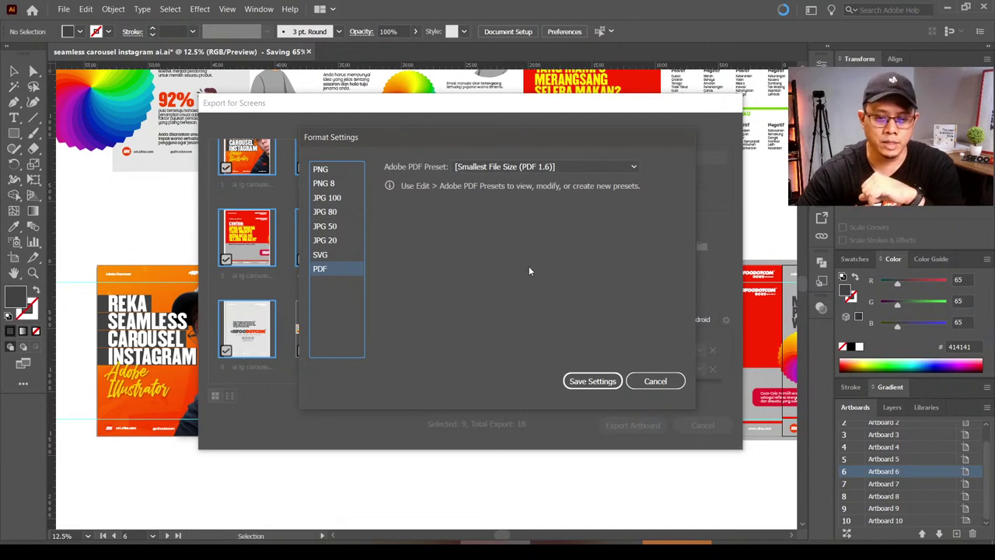
left_click(589, 168)
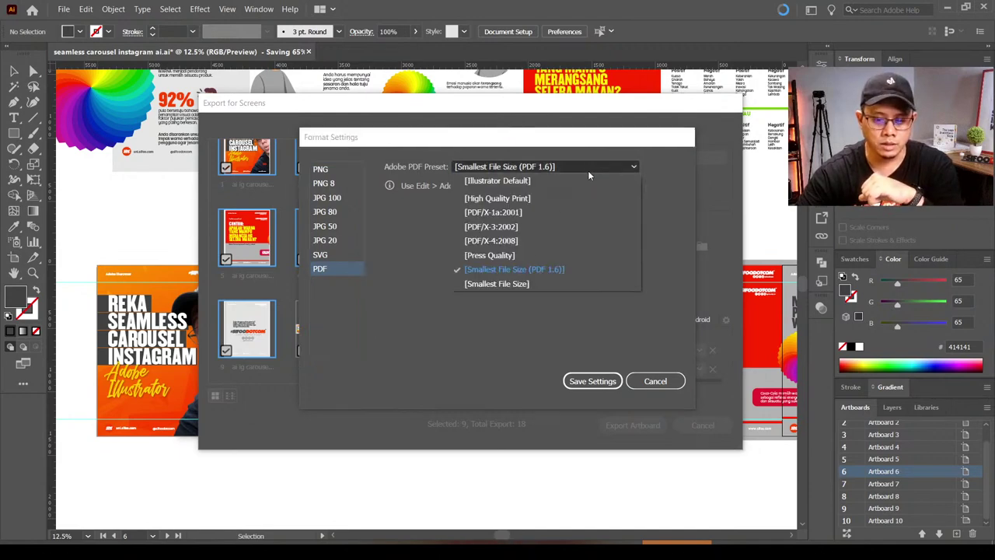
left_click(553, 199)
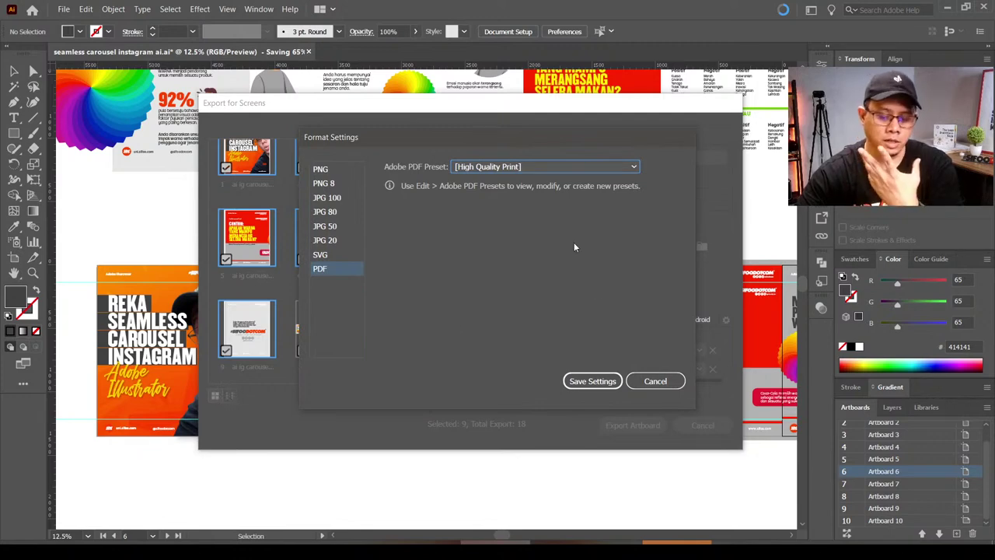
left_click(544, 168)
left_click(520, 256)
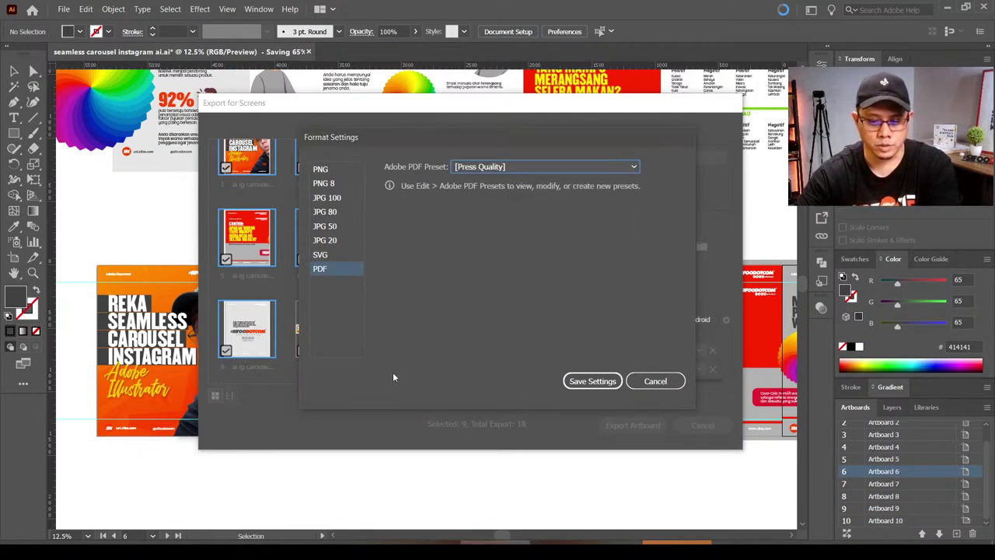
left_click(510, 167)
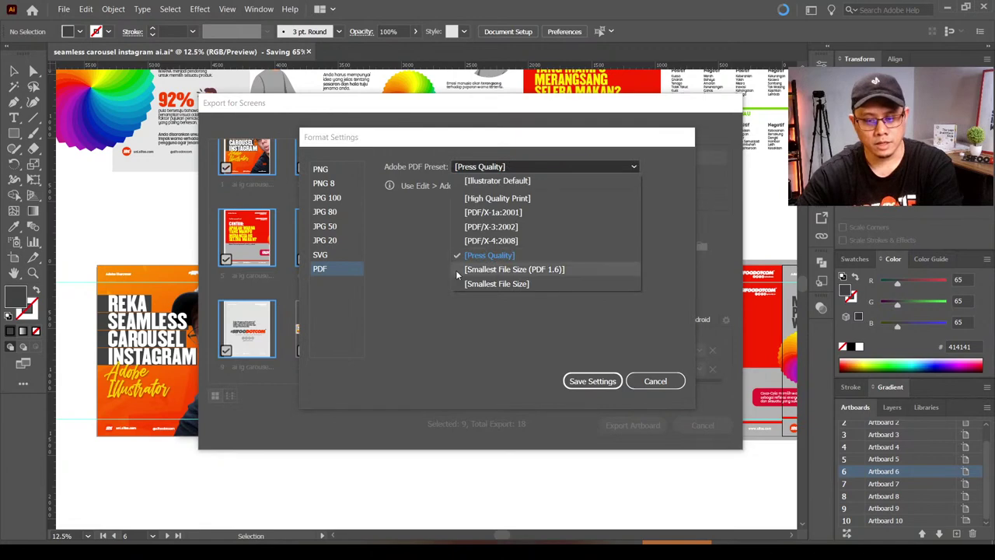
left_click(506, 200)
left_click(321, 169)
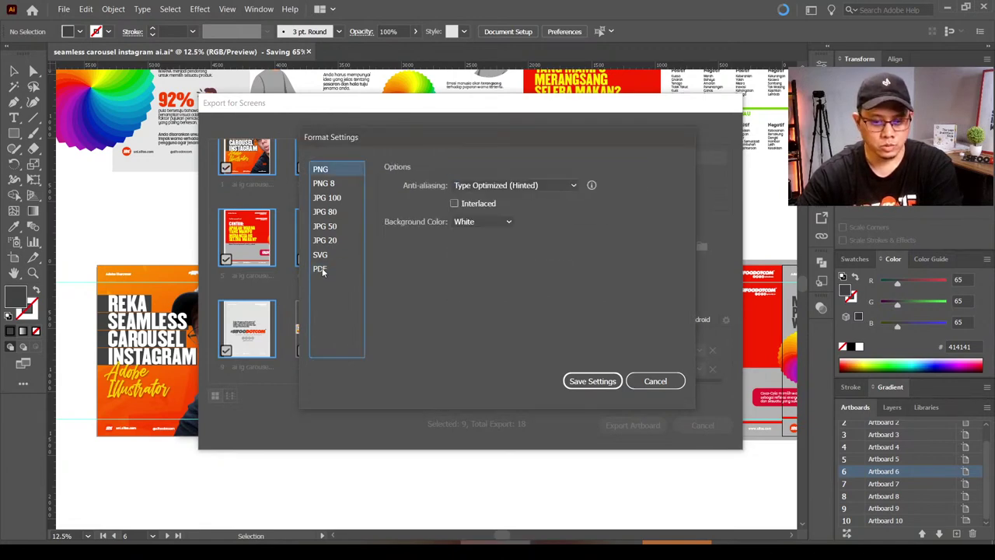
left_click(321, 268)
left_click(591, 381)
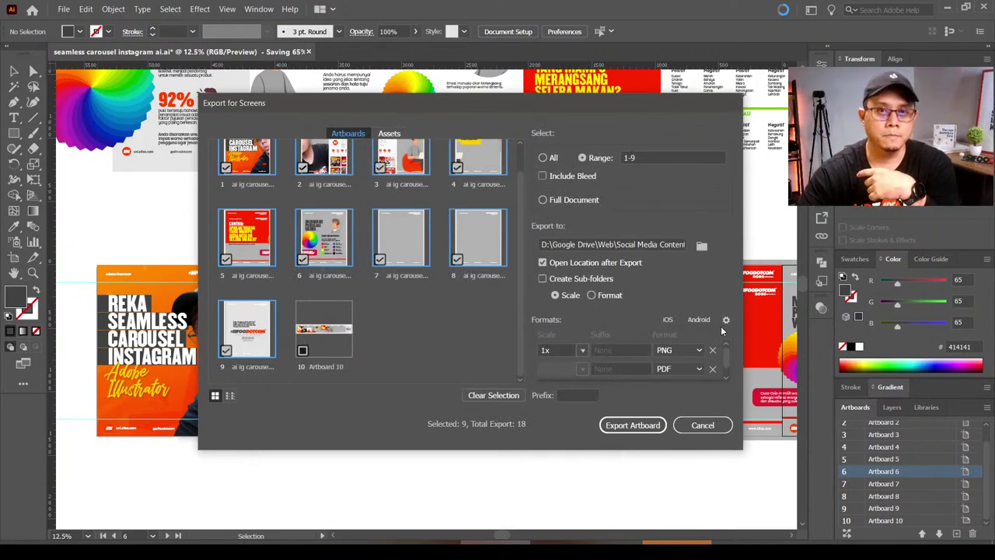
Step: Export artboards 1-9 as PNG only, restarting without the PDF row and replacing existing files
left_click(633, 425)
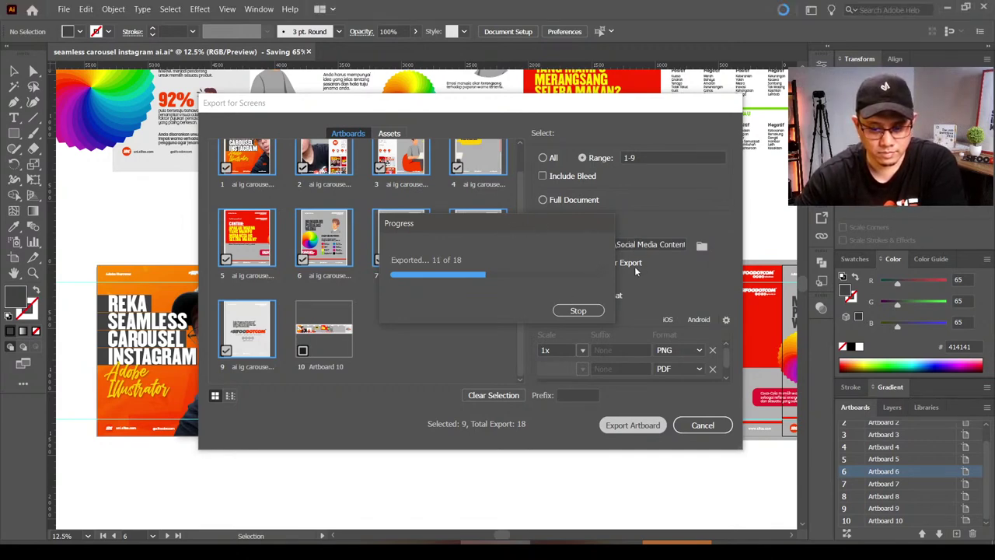
left_click(595, 313)
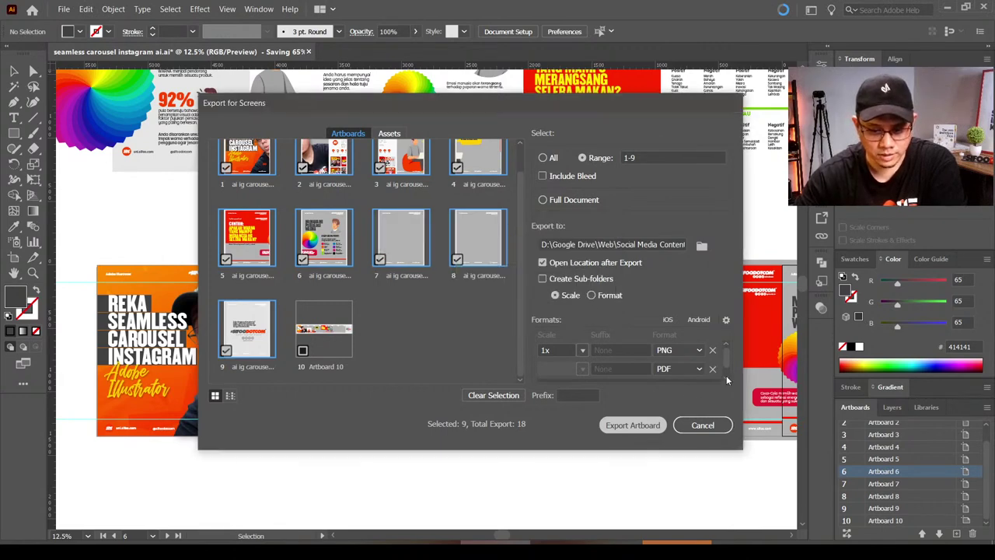
left_click(712, 370)
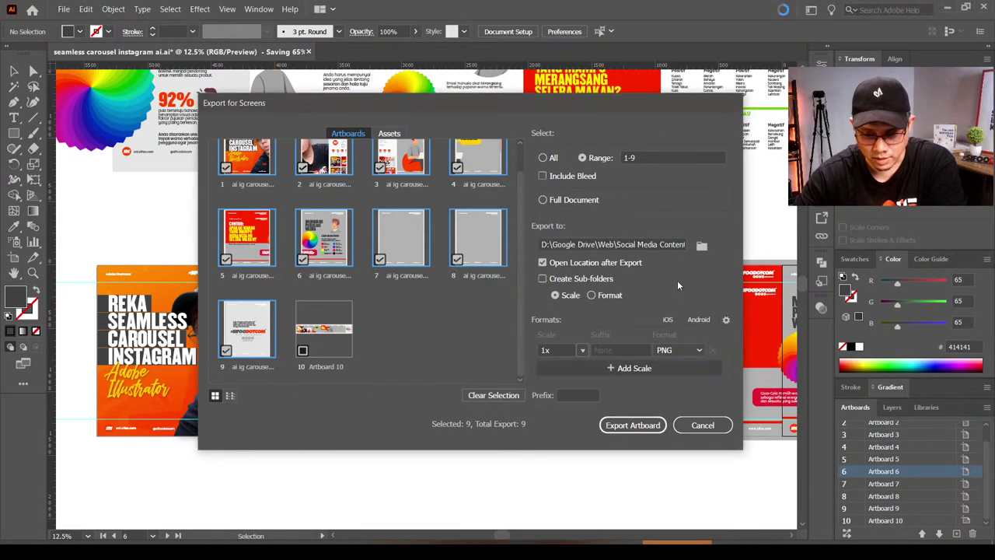
left_click(633, 425)
left_click(336, 202)
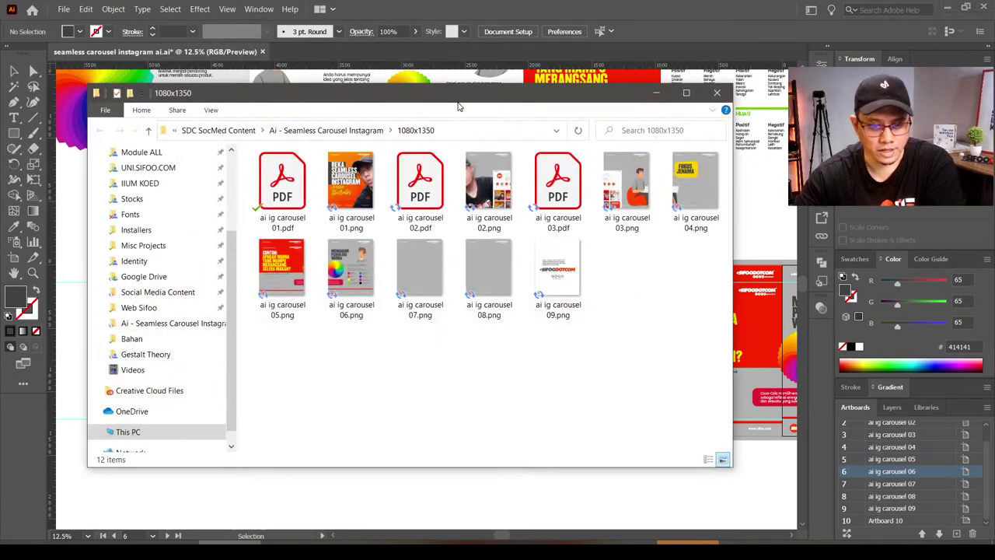
Step: Delete ai ig carousel 01, 02 and 03 PDFs and dismiss the Google Drive notice
left_click_drag(460, 102, 514, 107)
left_click(346, 168)
left_click(475, 191, "ctrl")
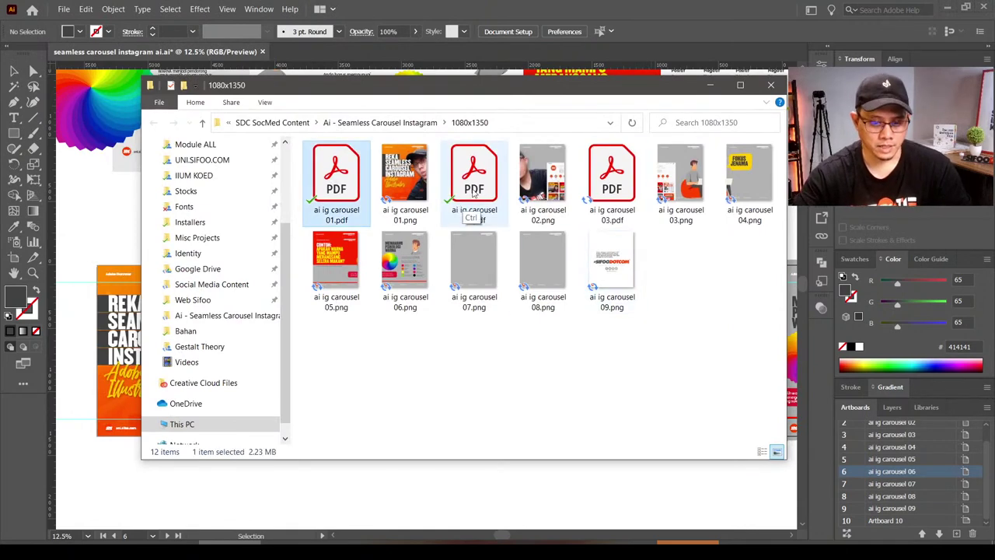
left_click(636, 197, "ctrl")
key("Delete")
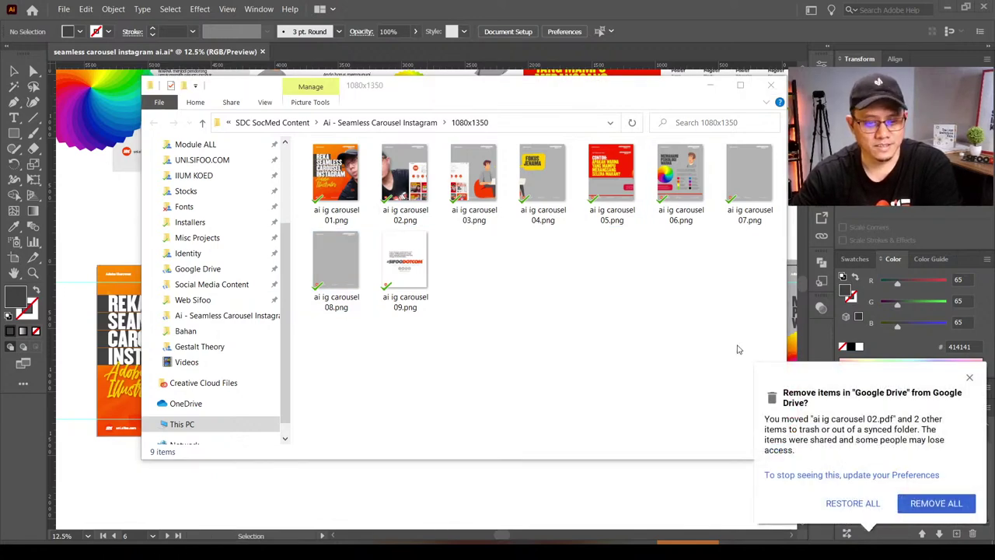
left_click(970, 377)
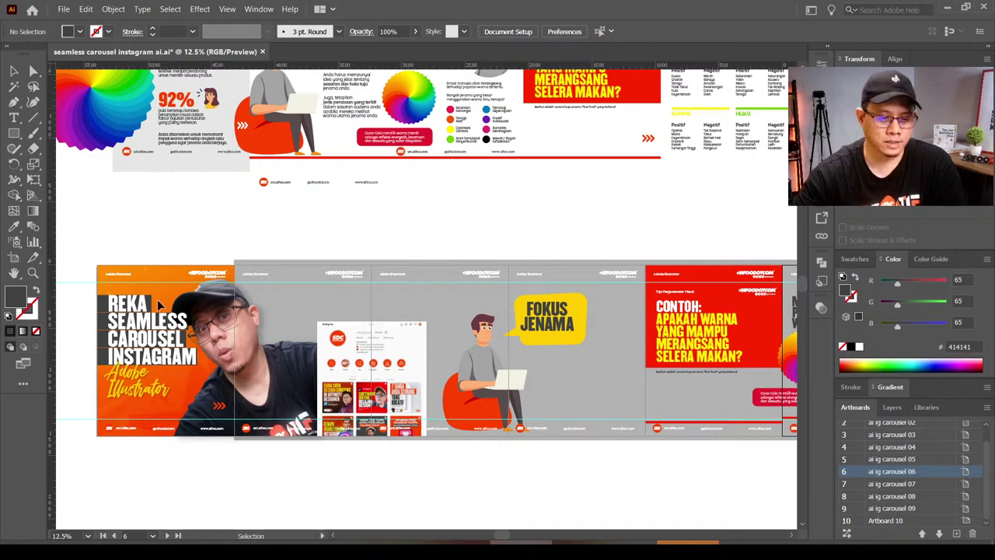
key("space")
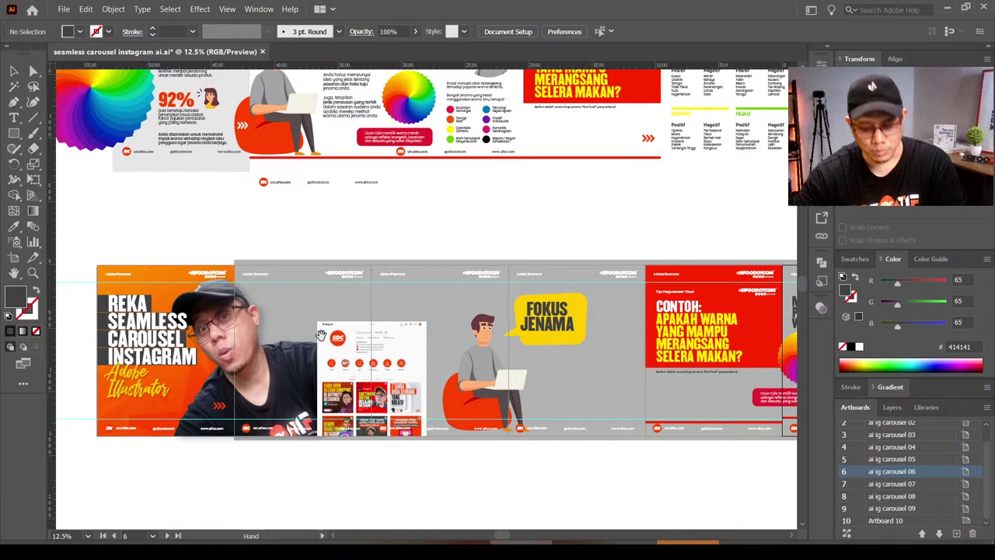
left_click_drag(320, 334, 402, 247)
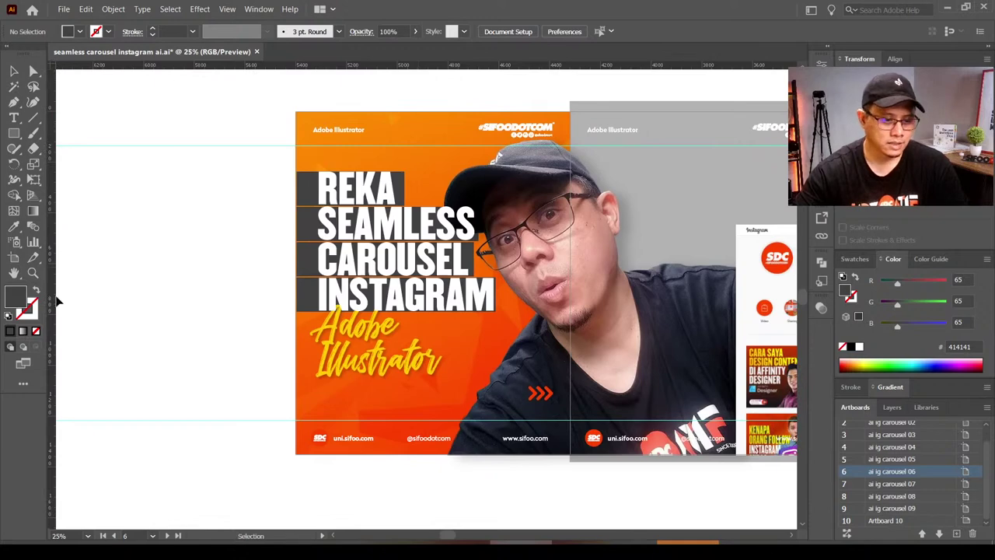
left_click(32, 256)
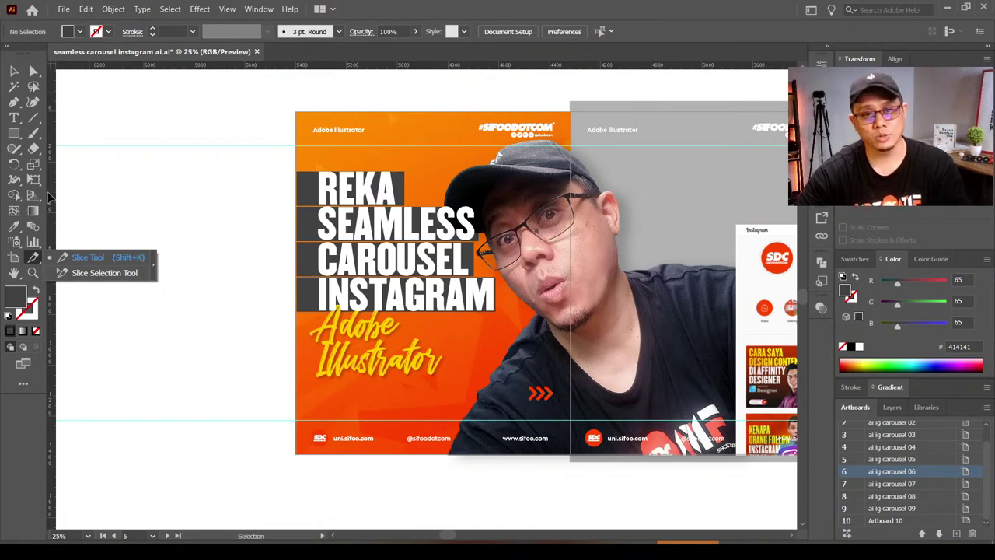
left_click(113, 9)
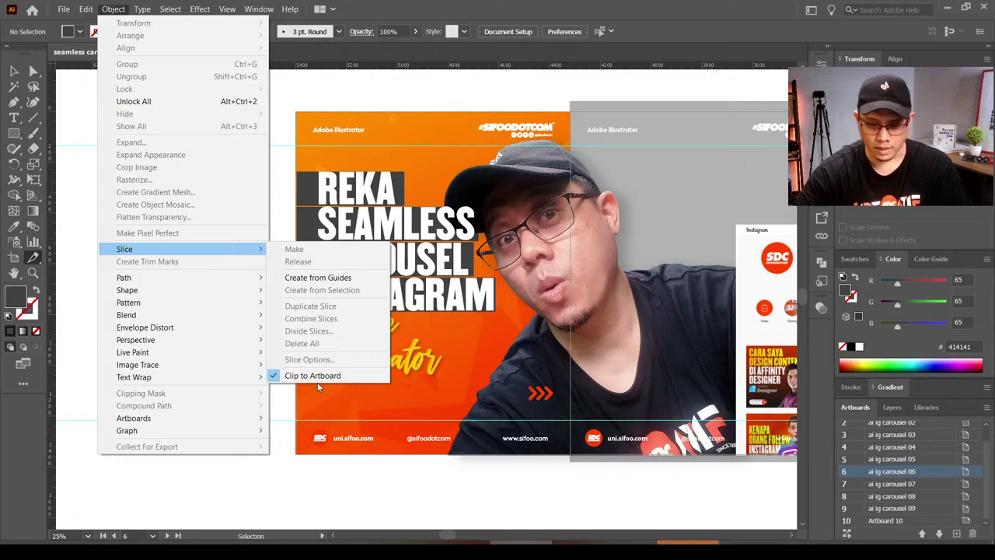
left_click(35, 89)
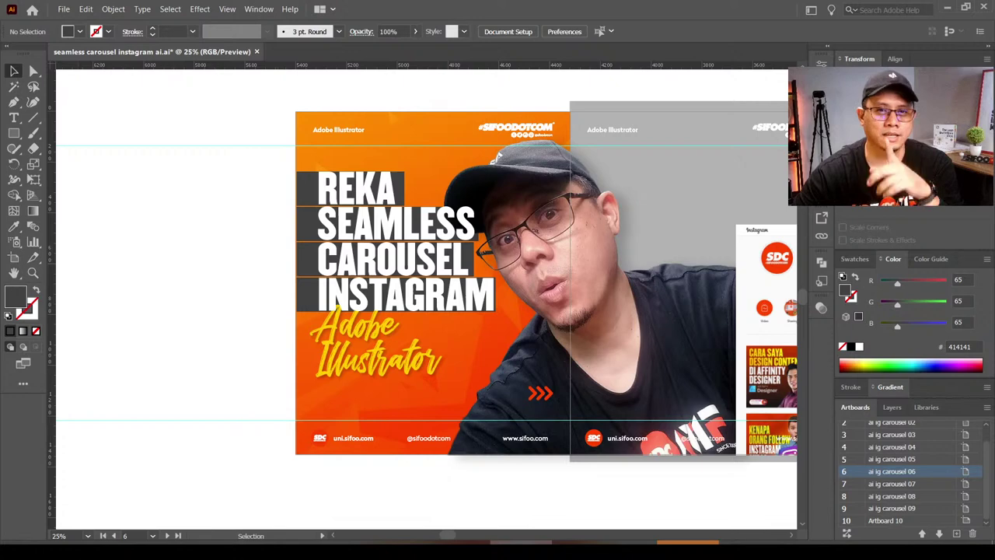
key("space")
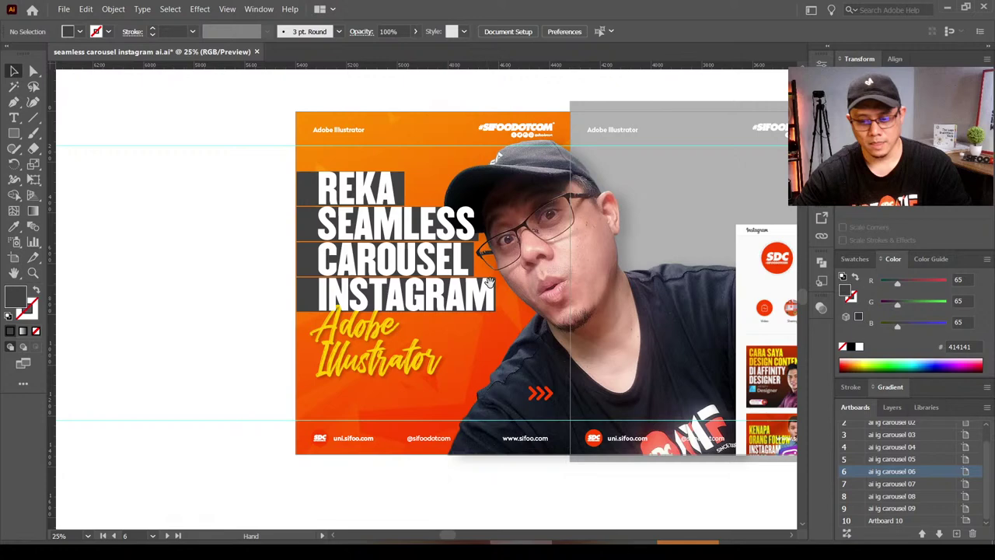
left_click_drag(490, 280, 356, 298)
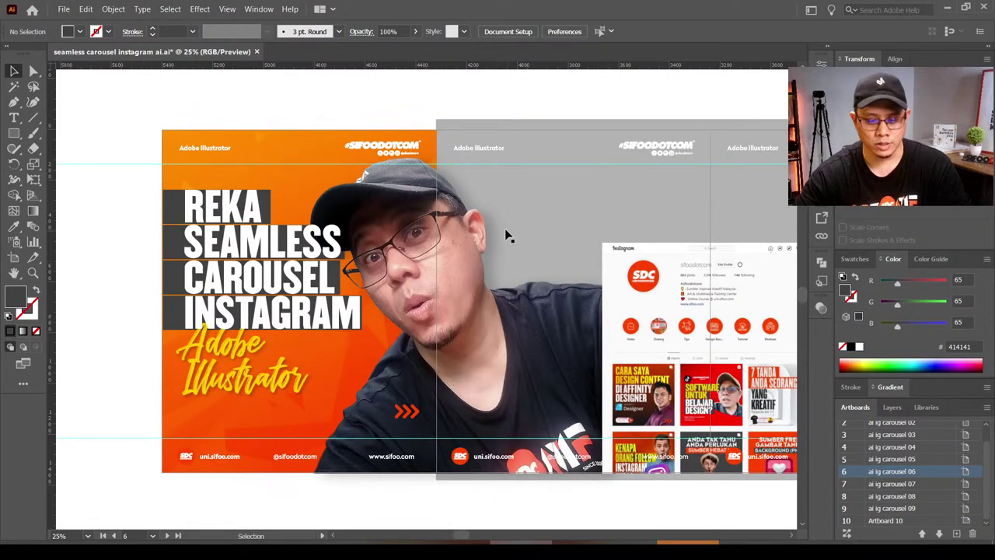
scroll(210, 311, "down", 1)
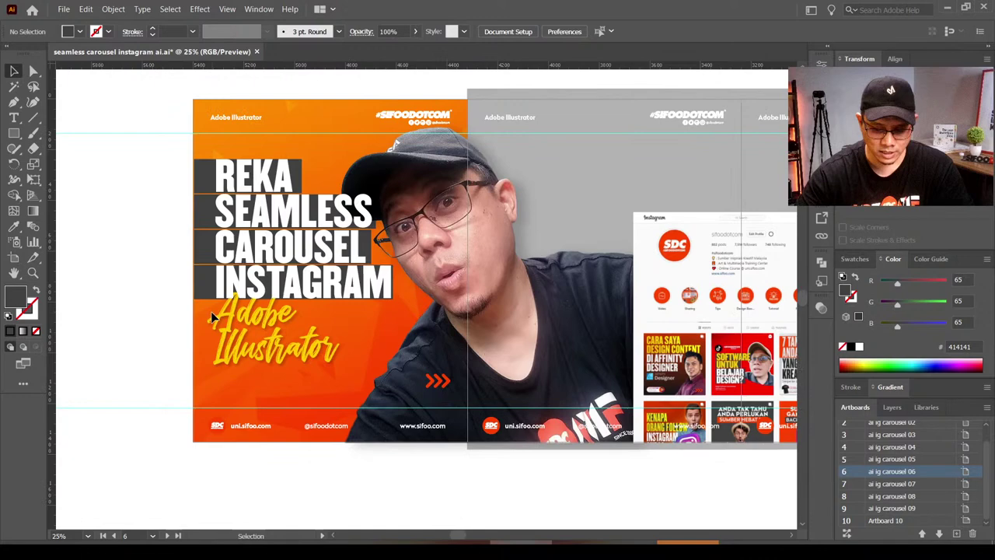
key("ctrl+minus")
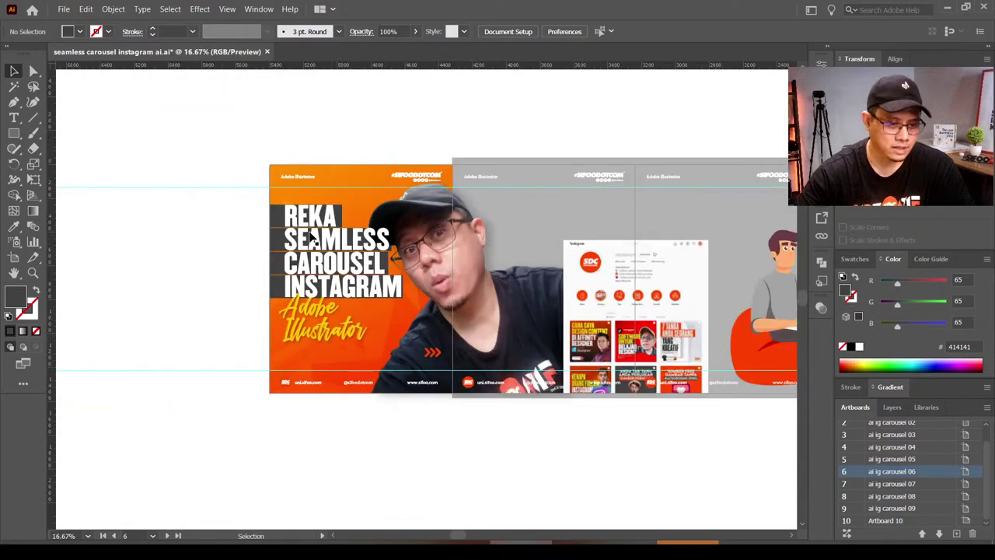
key("m")
scroll(124, 189, "up", 3)
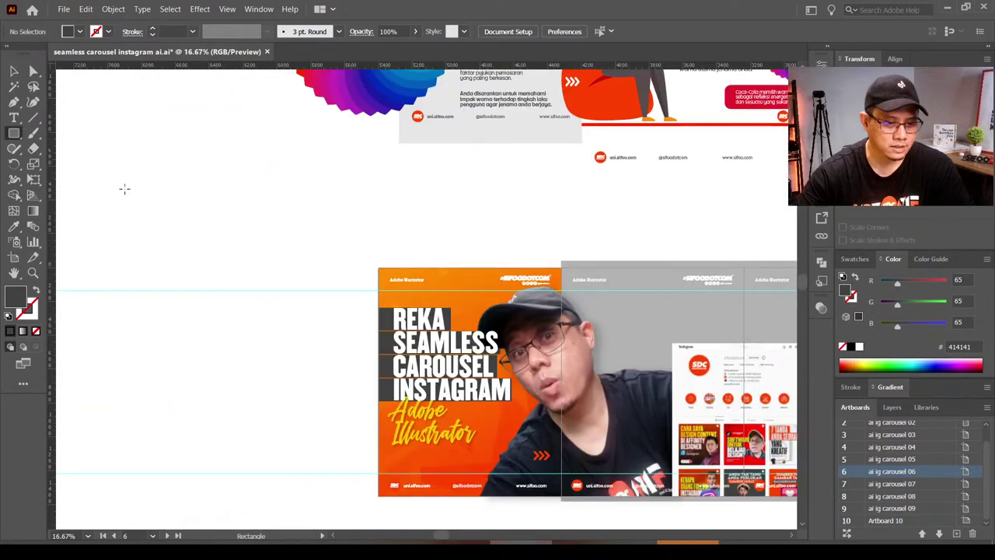
Step: Draw a 1080 x 1080 px rectangle with fill colour 7fff91
left_click_drag(184, 211, 187, 215)
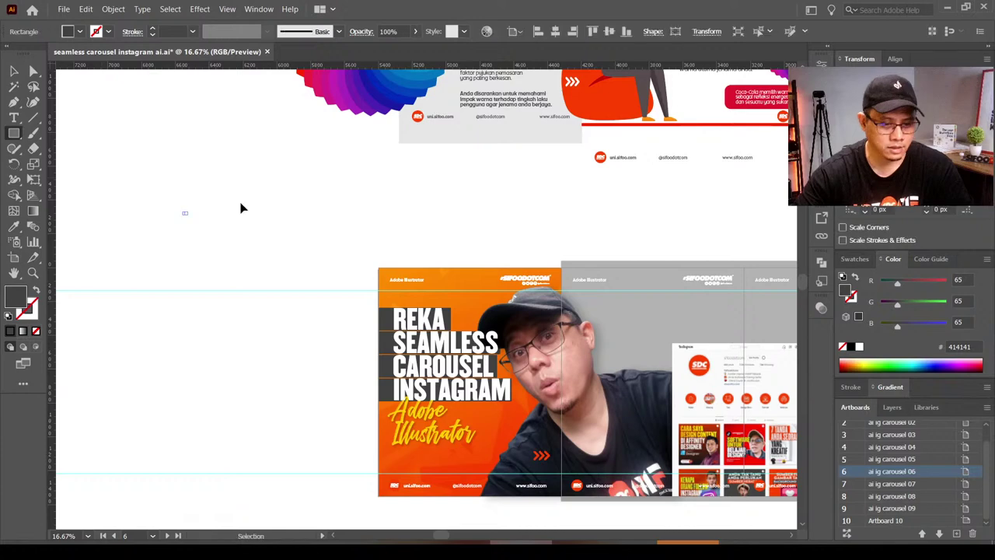
left_click(241, 208)
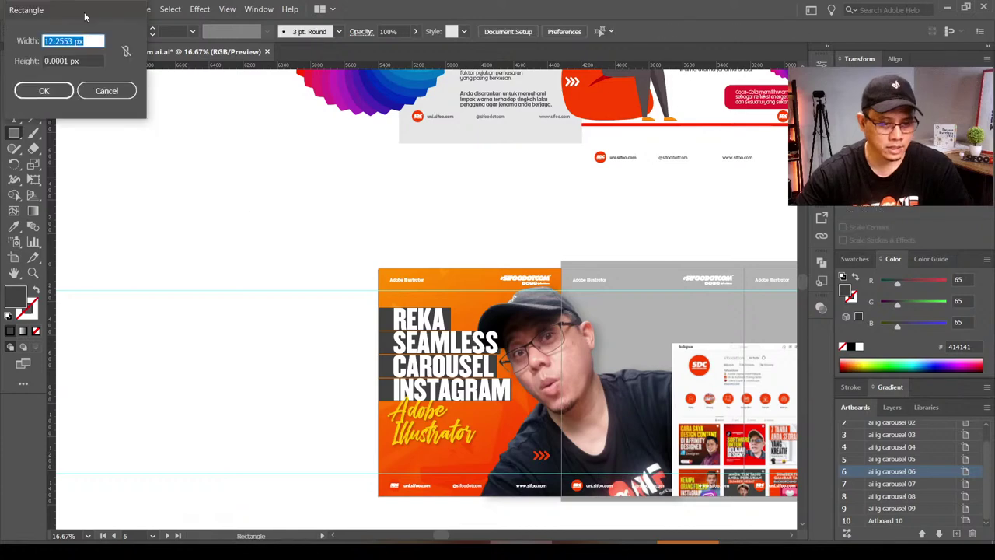
type("1080")
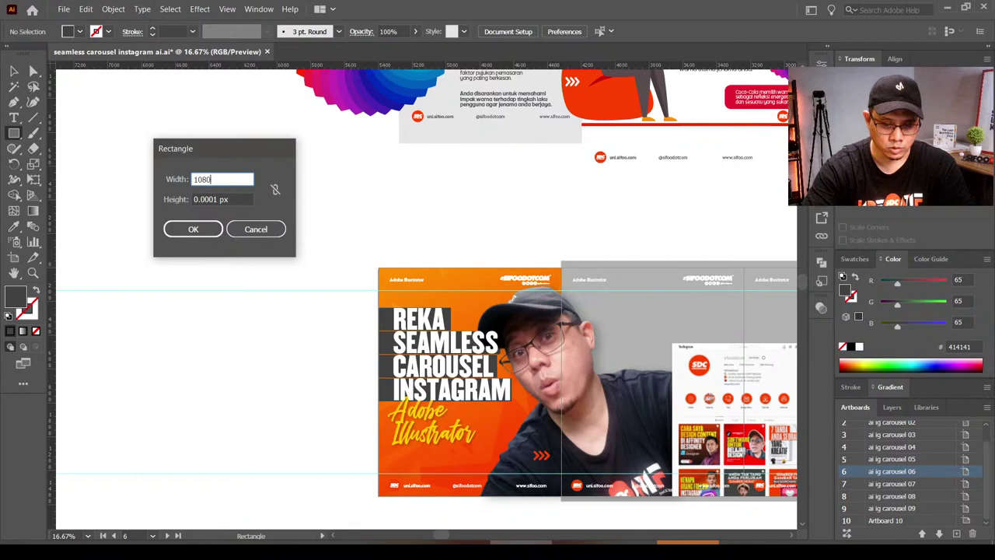
left_click(220, 148)
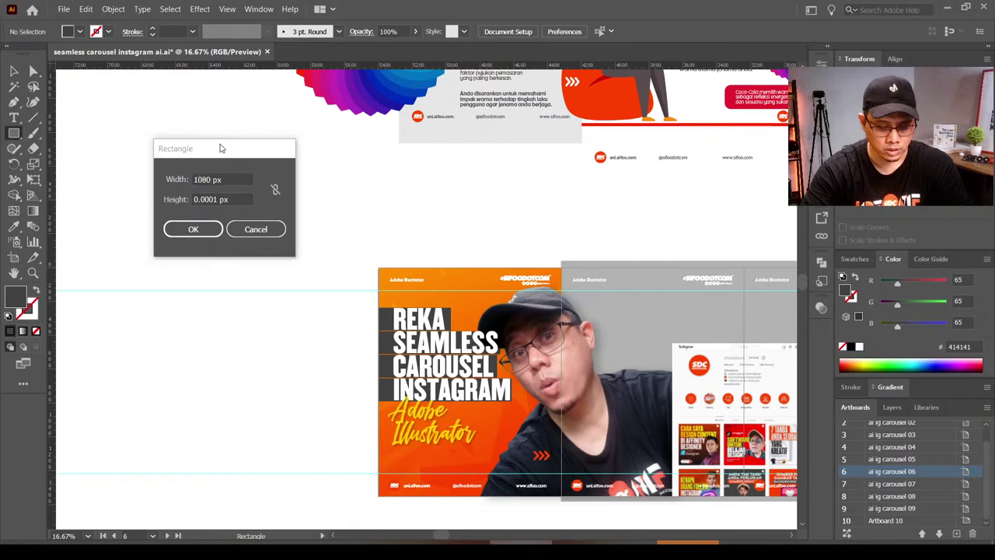
left_click(239, 199)
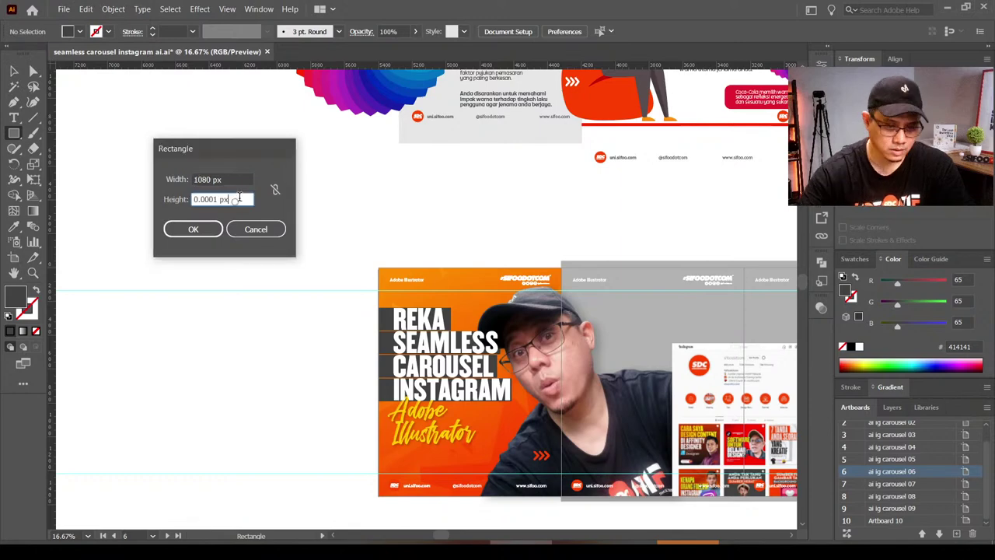
type("1080")
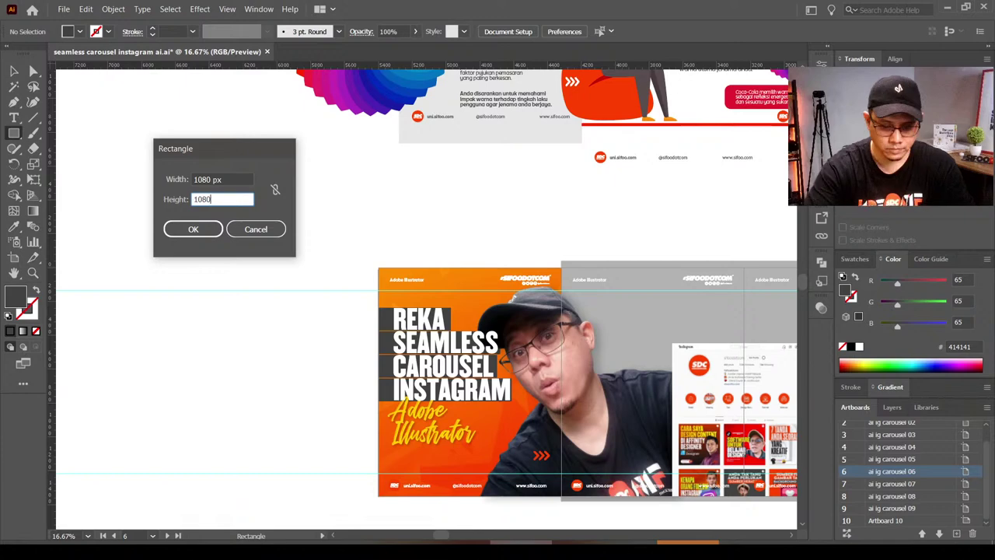
key("Return")
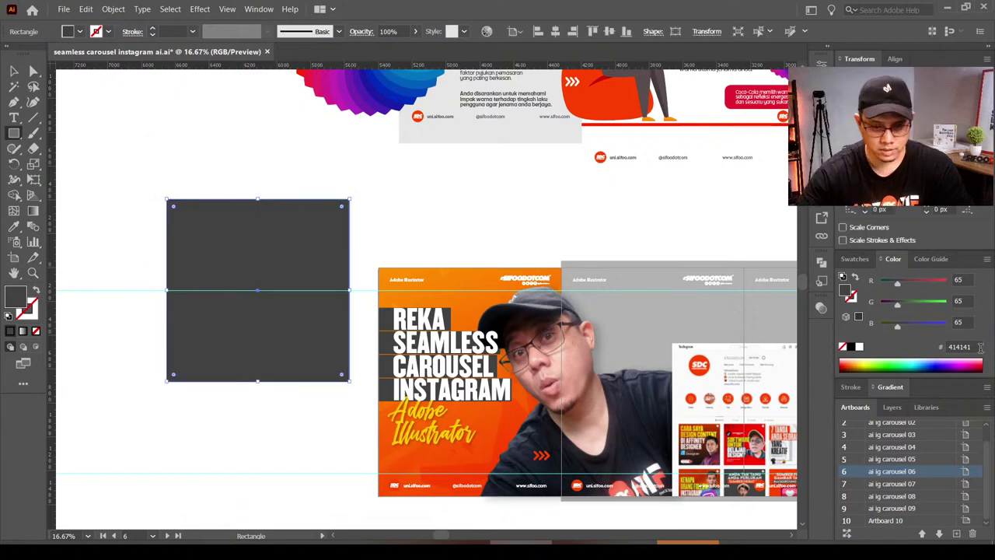
type("7fff91")
key("Return")
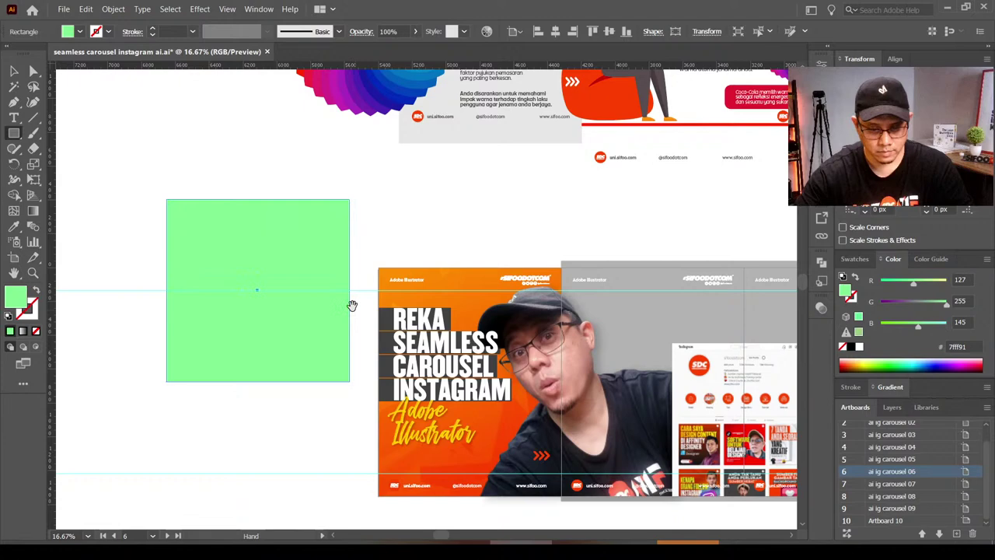
Step: Move the green square onto the first carousel artboard and align it to that artboard
left_click_drag(352, 305, 261, 238)
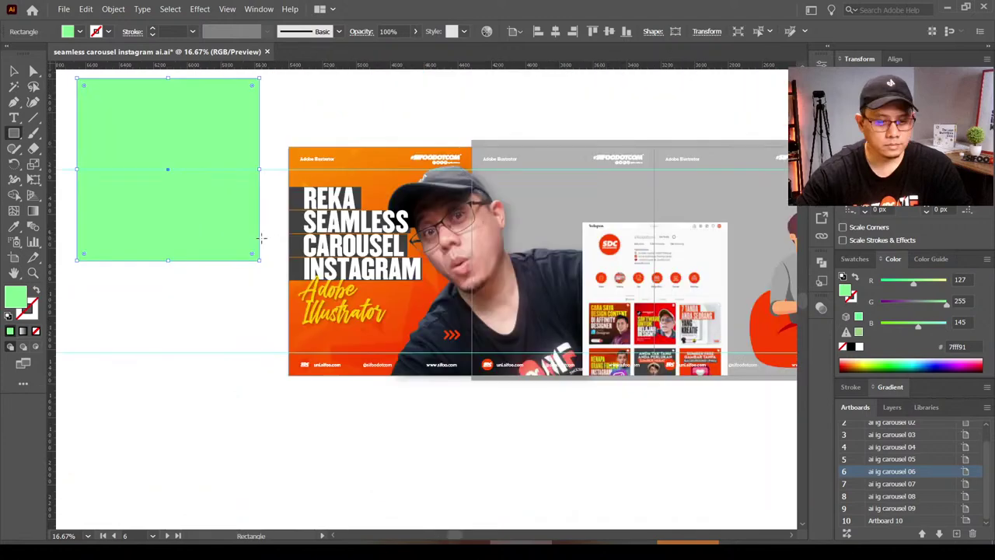
key("v")
mouse_move(220, 119)
left_mouse_down()
mouse_move(257, 223)
mouse_move(411, 208)
left_mouse_up()
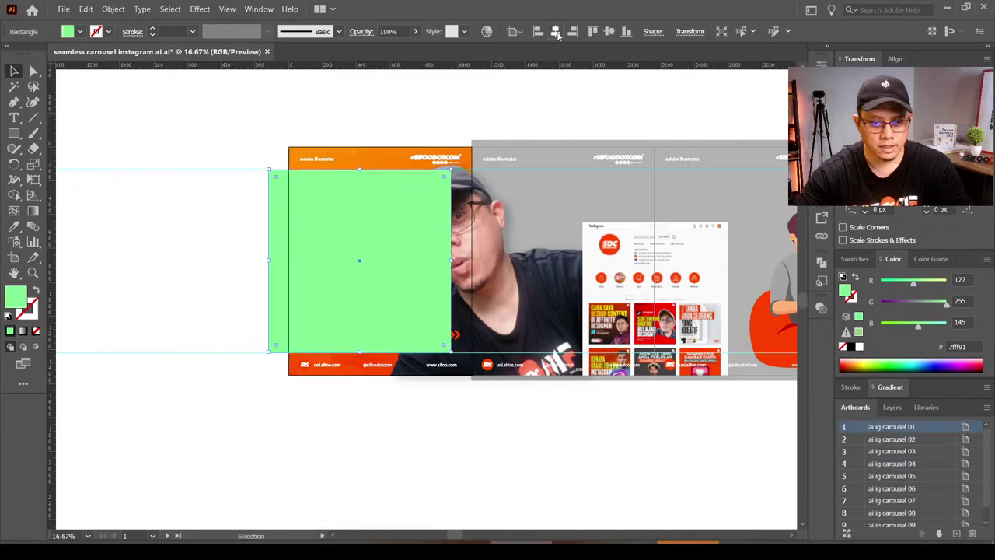
left_click(556, 33)
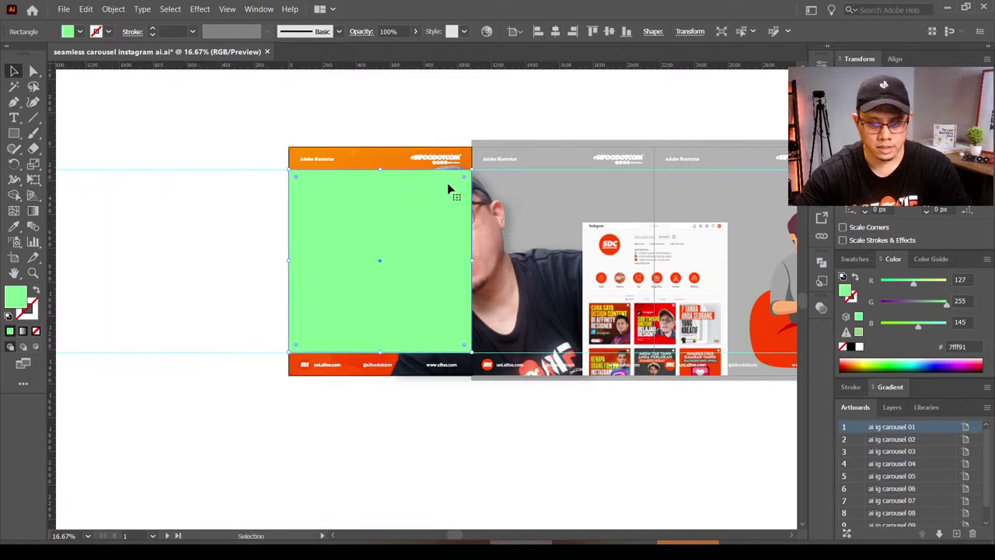
scroll(448, 186, "up", 1)
scroll(448, 187, "right", 1)
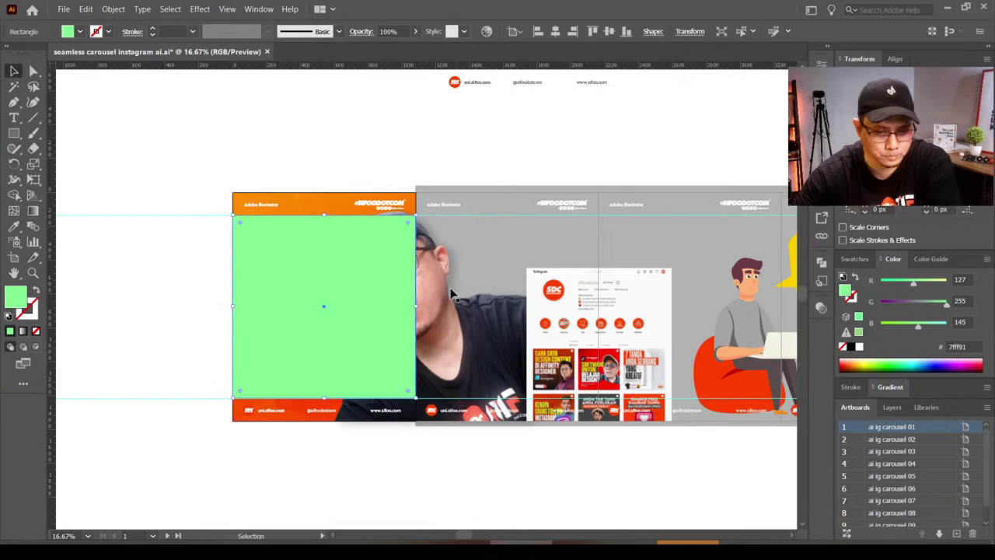
scroll(352, 247, "down", 1)
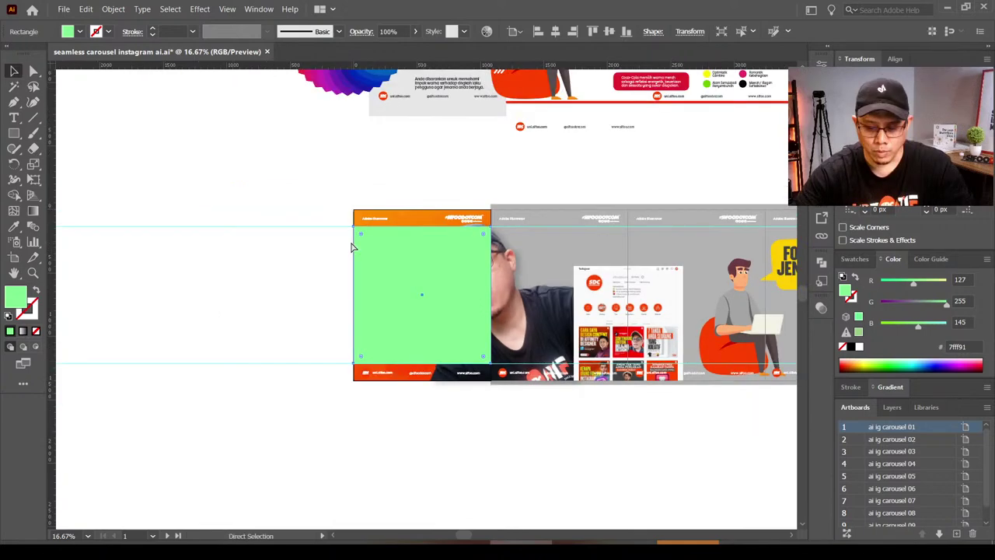
scroll(351, 248, "down", 1)
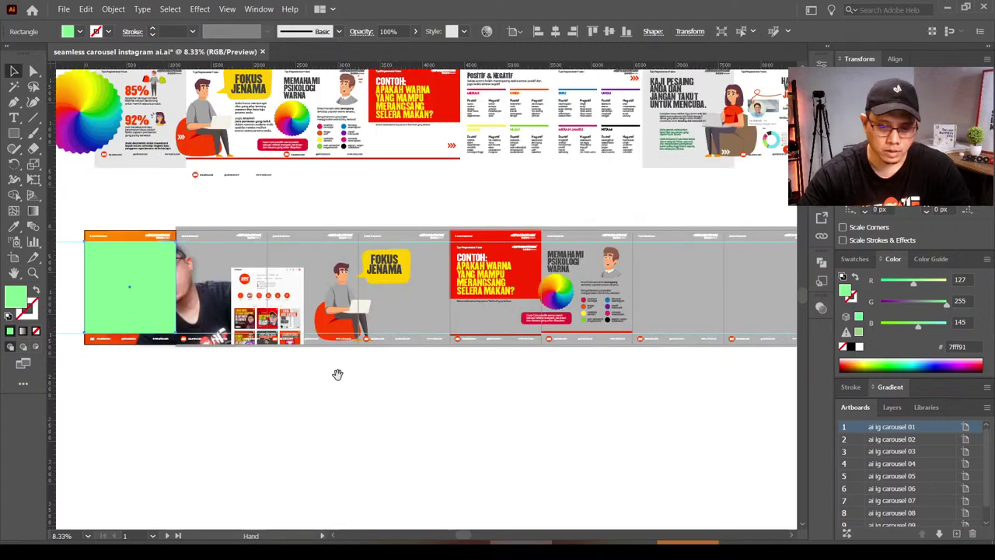
scroll(338, 374, "down", 1)
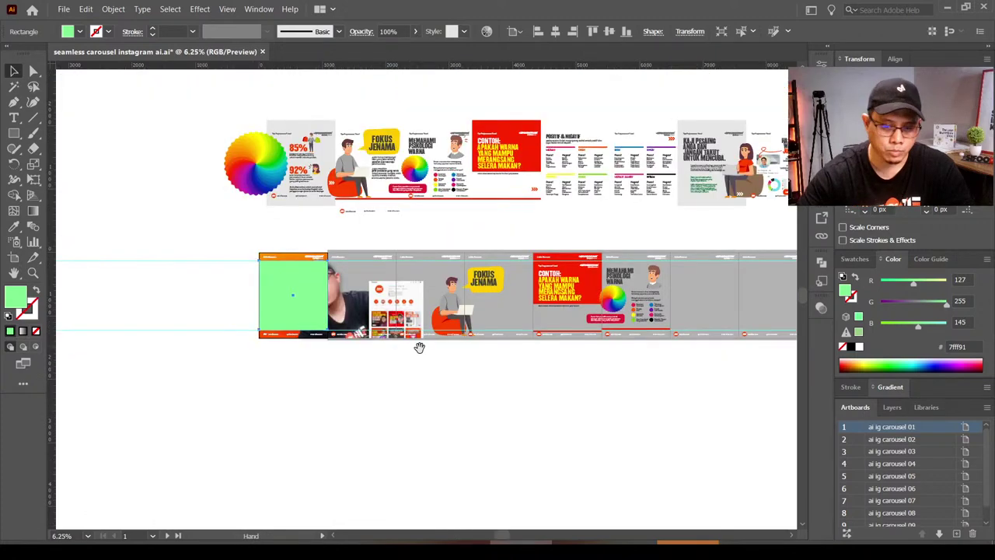
left_click_drag(419, 348, 309, 334)
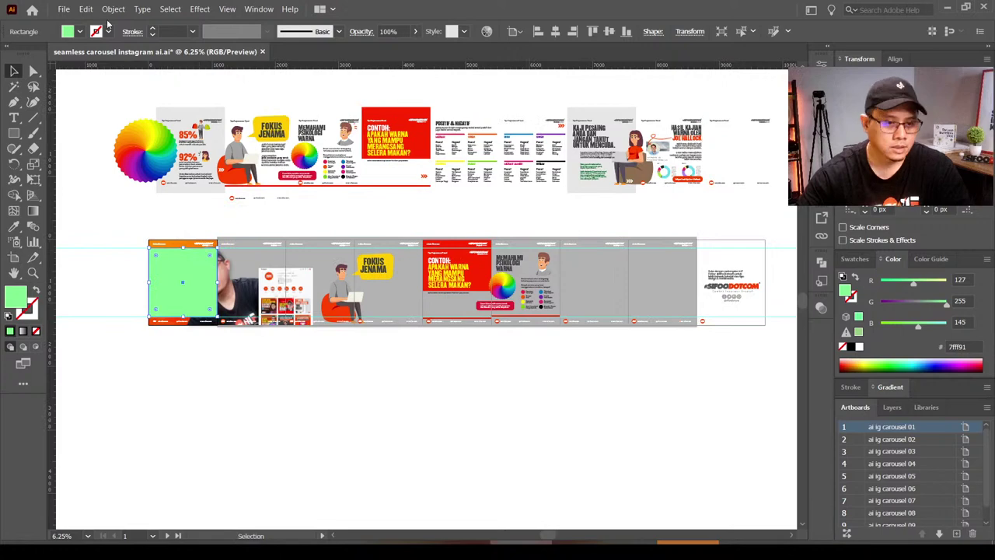
Step: Cut the green square and paste it onto every carousel artboard with Paste on All Artboards
key("ctrl+z")
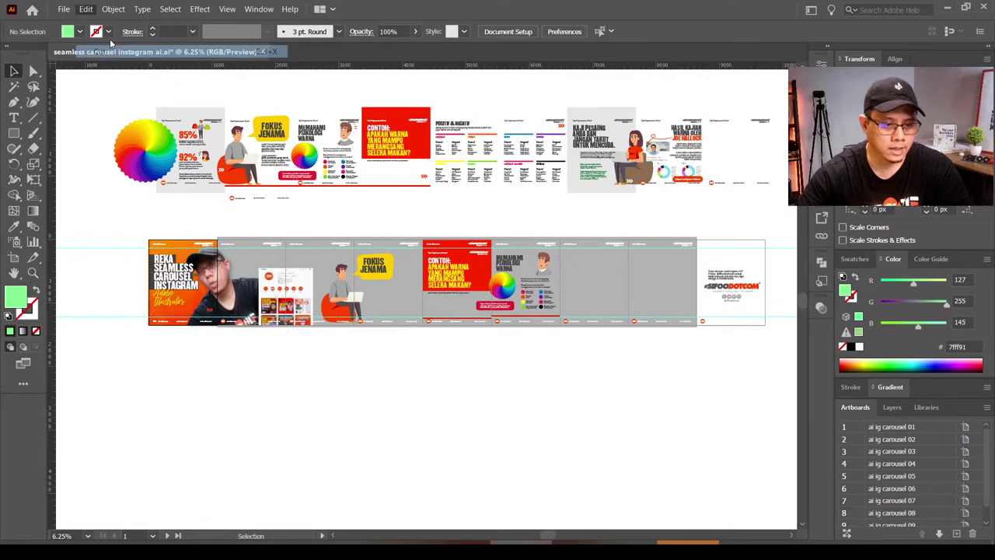
left_click(85, 9)
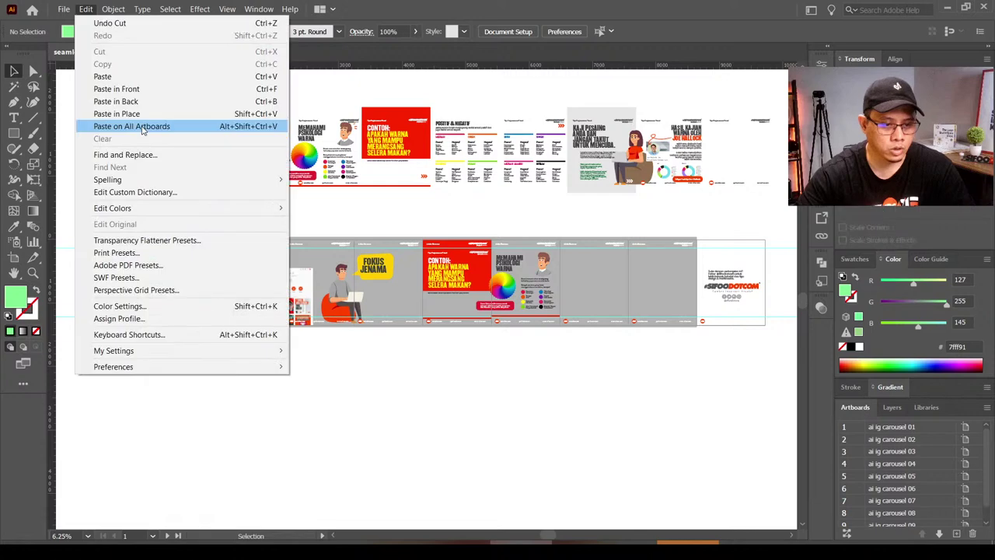
left_click(140, 127)
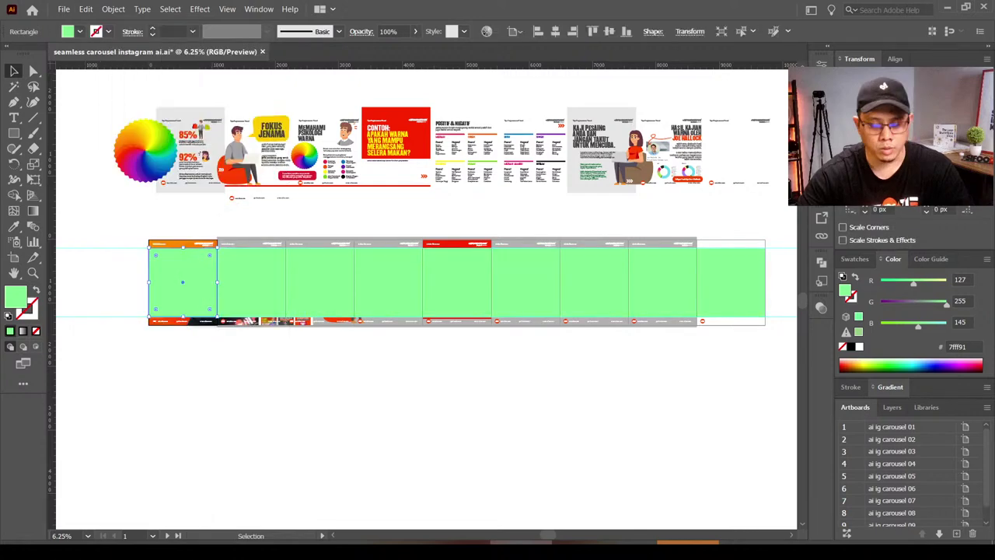
left_click_drag(309, 291, 387, 312)
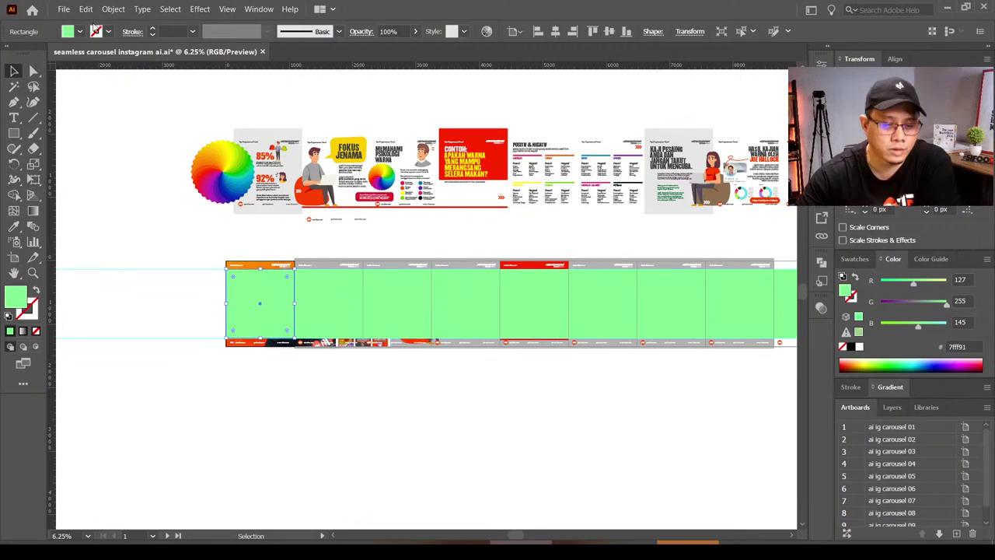
Step: Make slices from the green rectangles on artboards 1 and 2
left_click(112, 8)
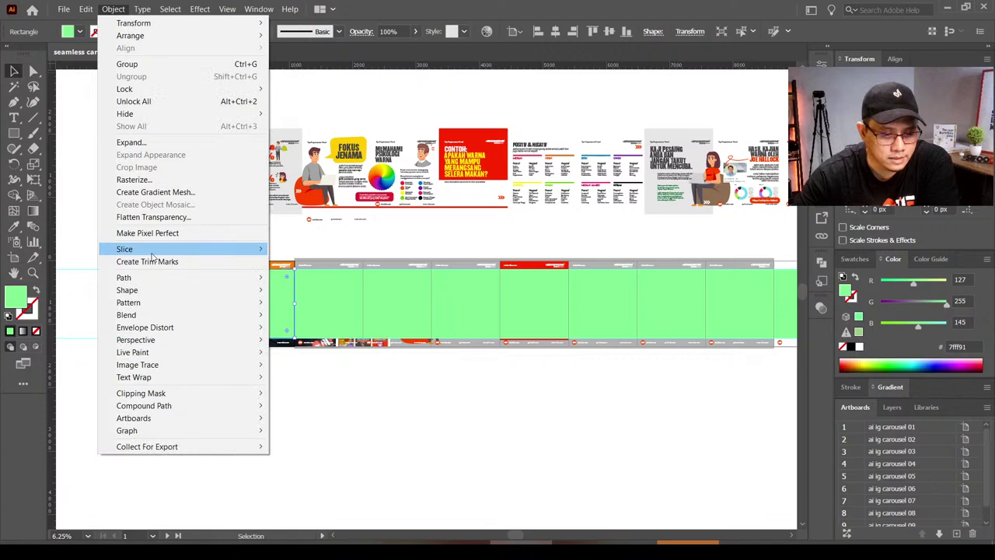
mouse_move(125, 249)
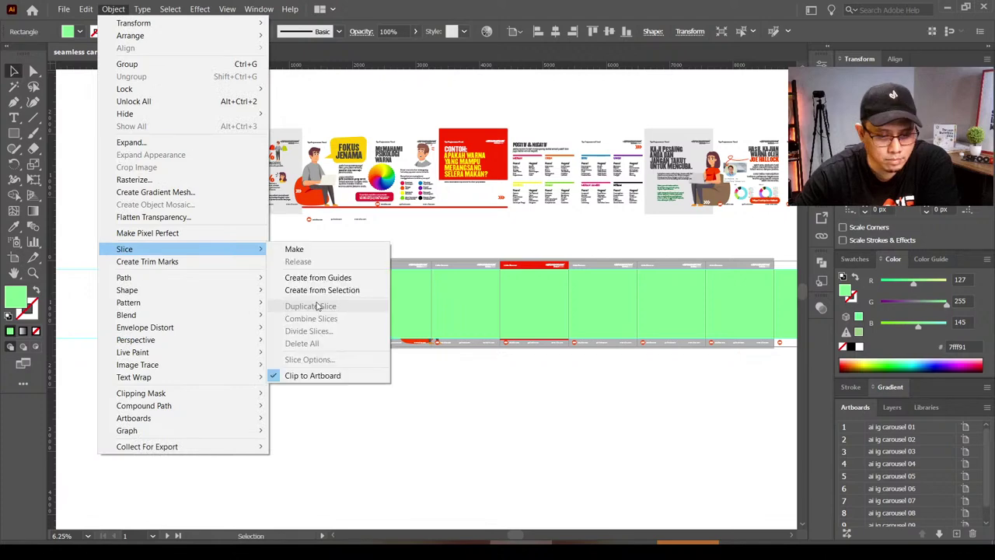
left_click(294, 249)
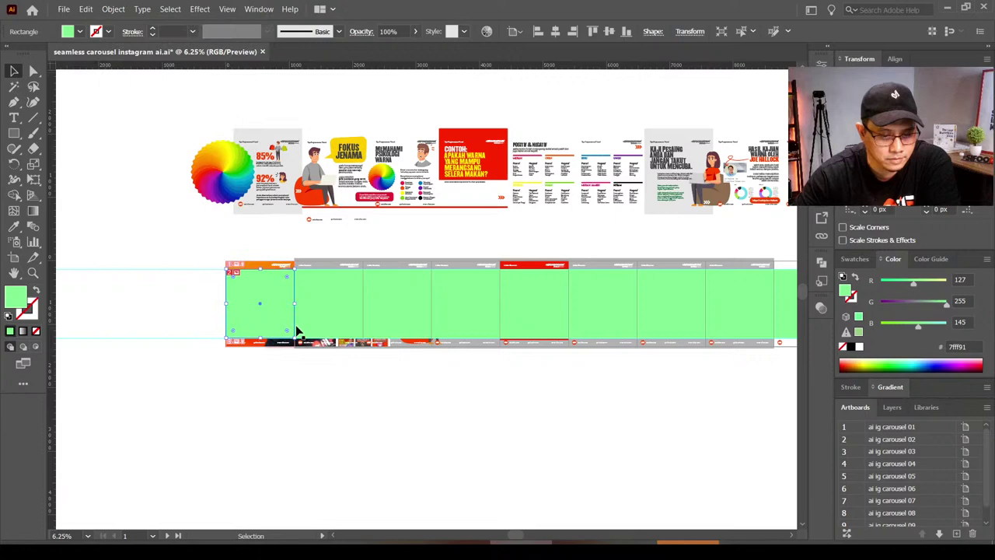
key("ctrl+equal")
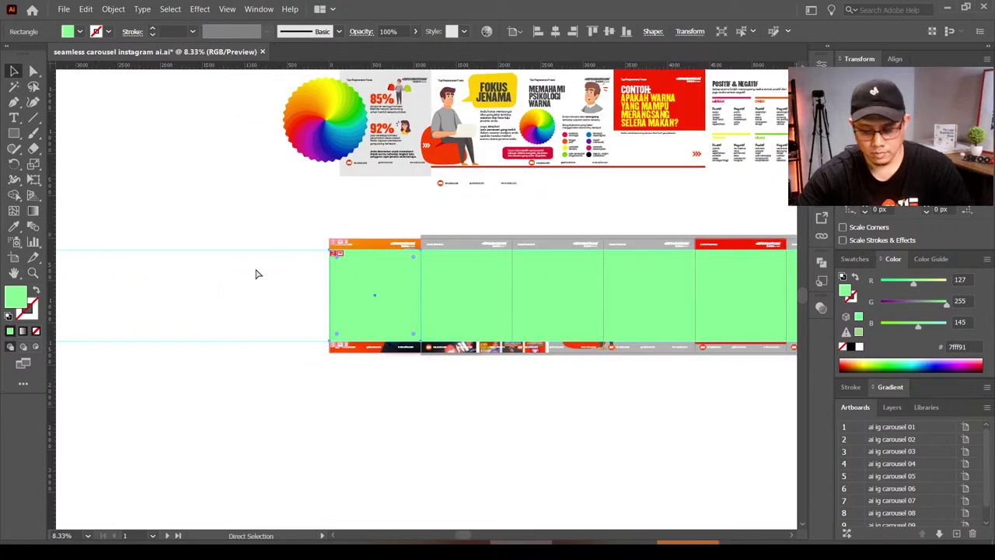
key("ctrl+equal")
key("ctrl+equal")
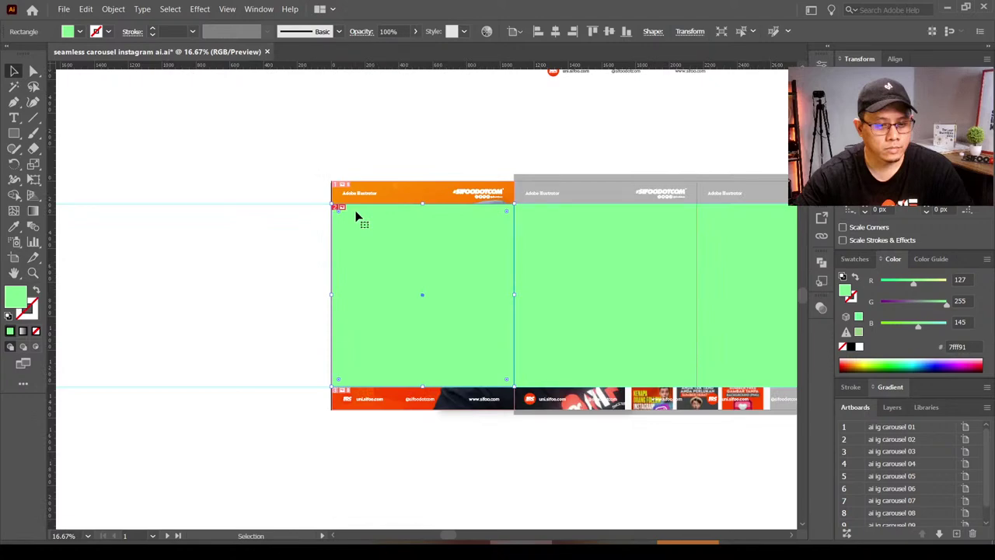
key("ctrl+shift+a")
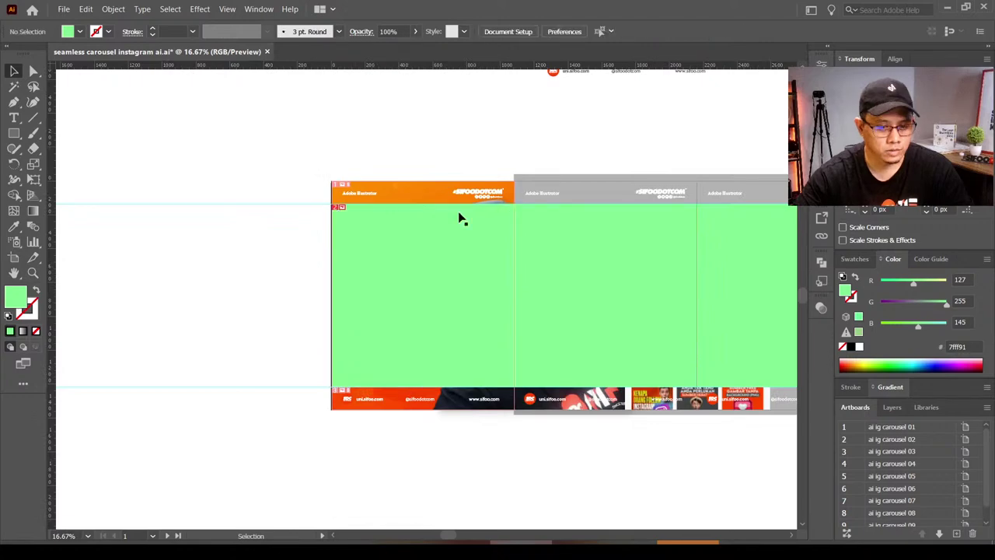
left_click(390, 212)
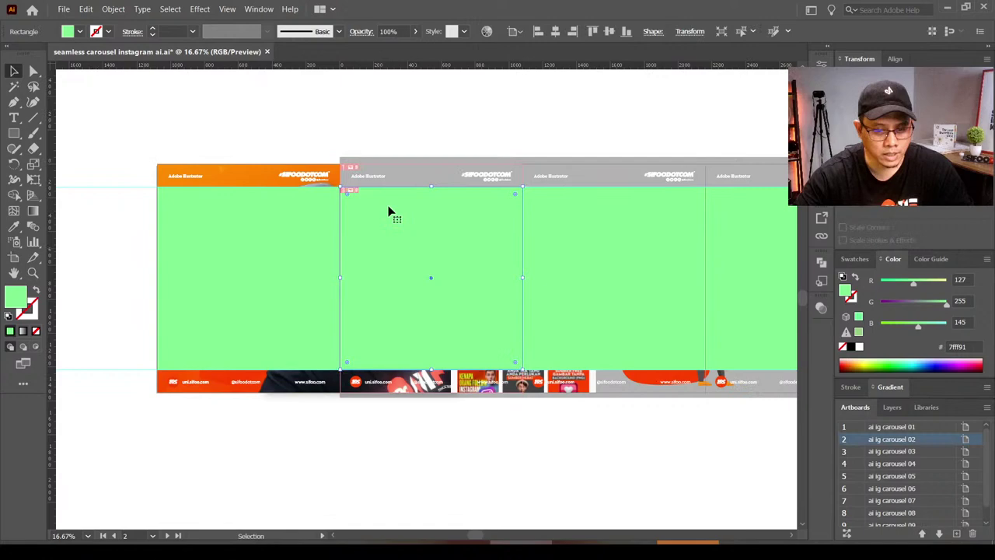
left_click(113, 9)
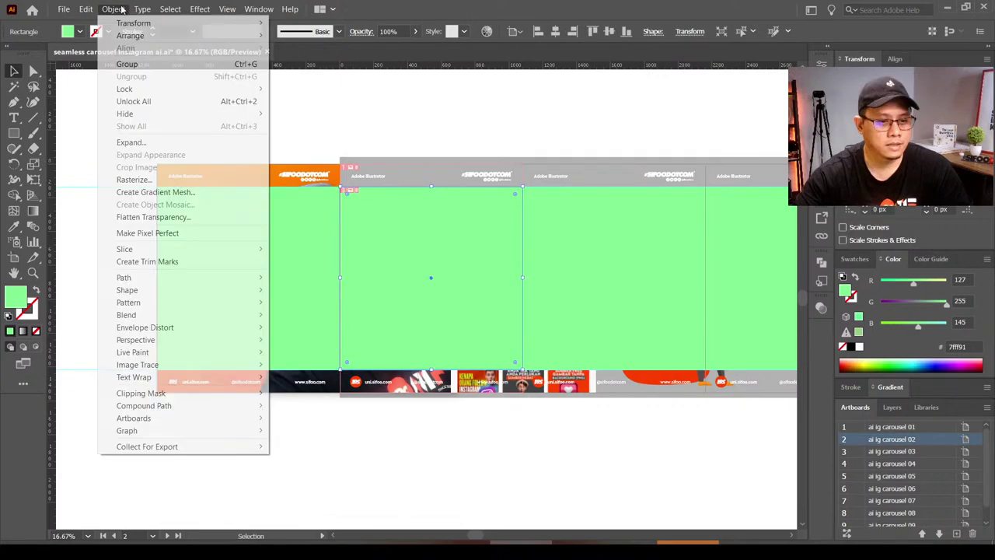
mouse_move(124, 248)
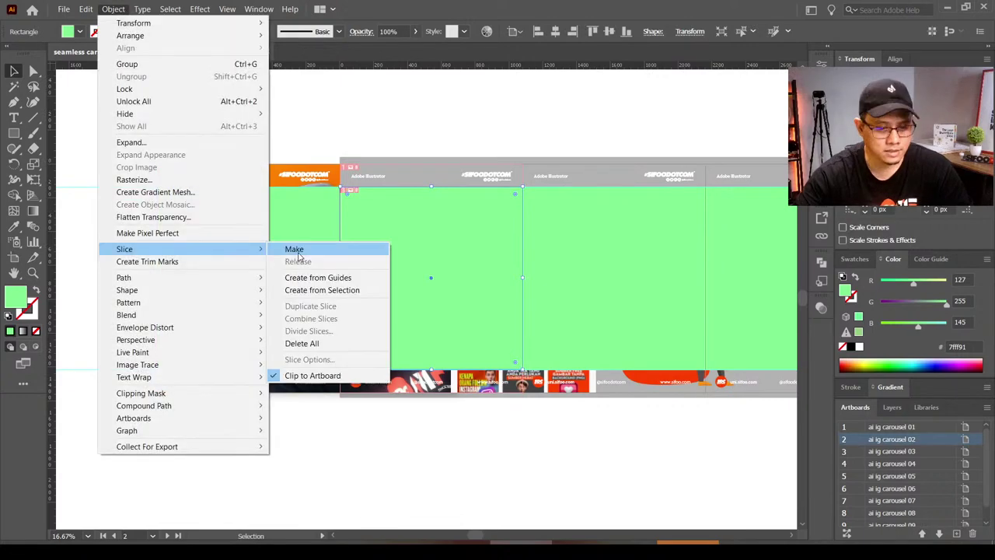
left_click(295, 250)
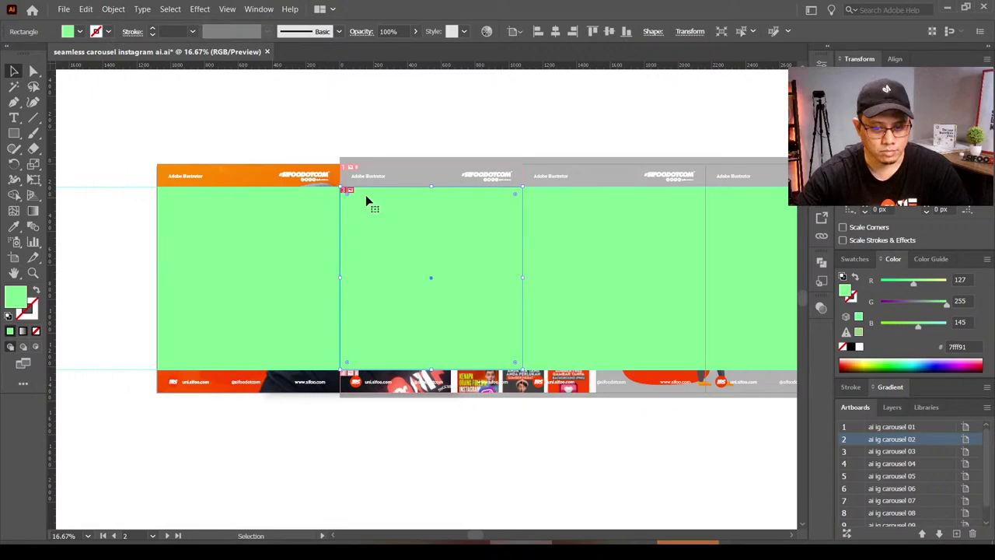
Step: Make slices from the green rectangles on artboards 3, 4 and 5
scroll(410, 238, "right", 3)
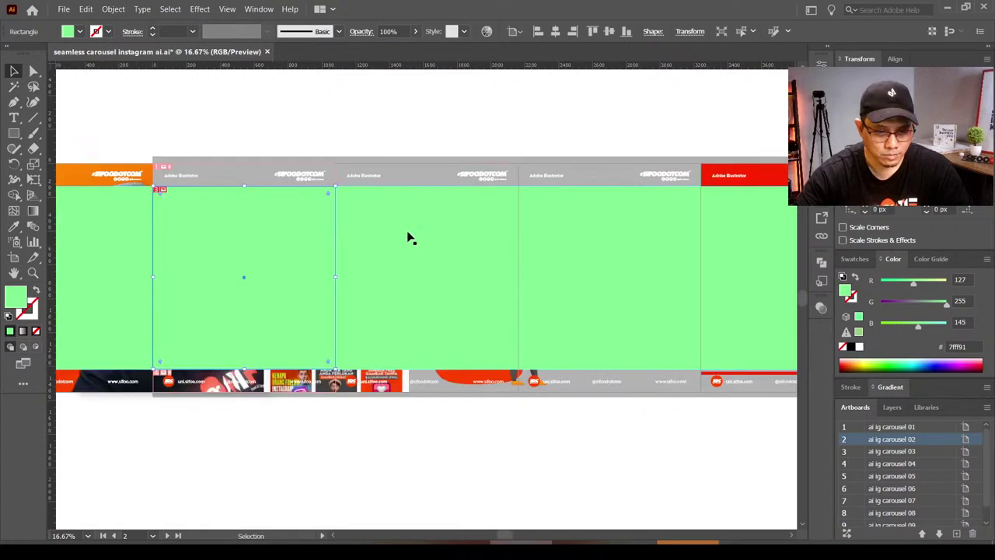
left_click(410, 238)
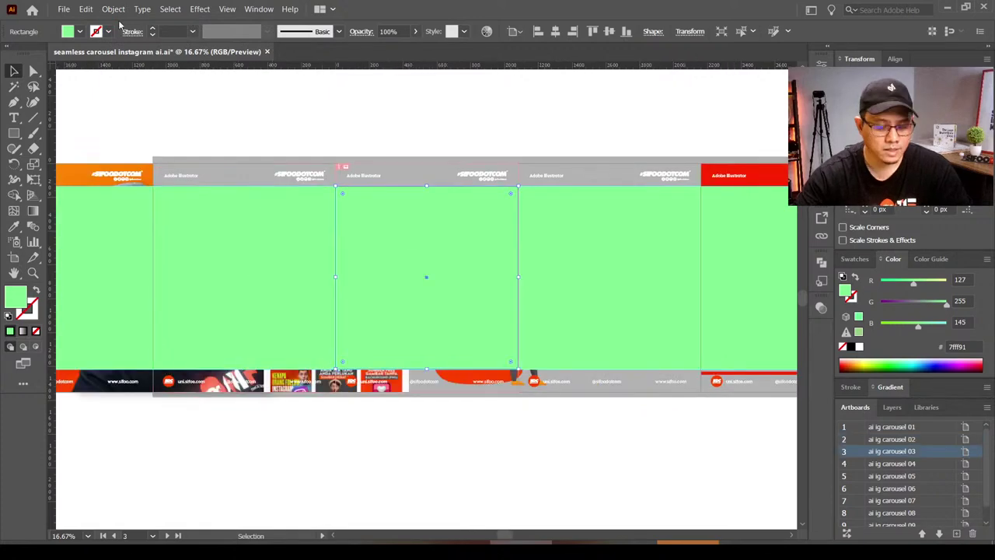
left_click(113, 8)
mouse_move(124, 249)
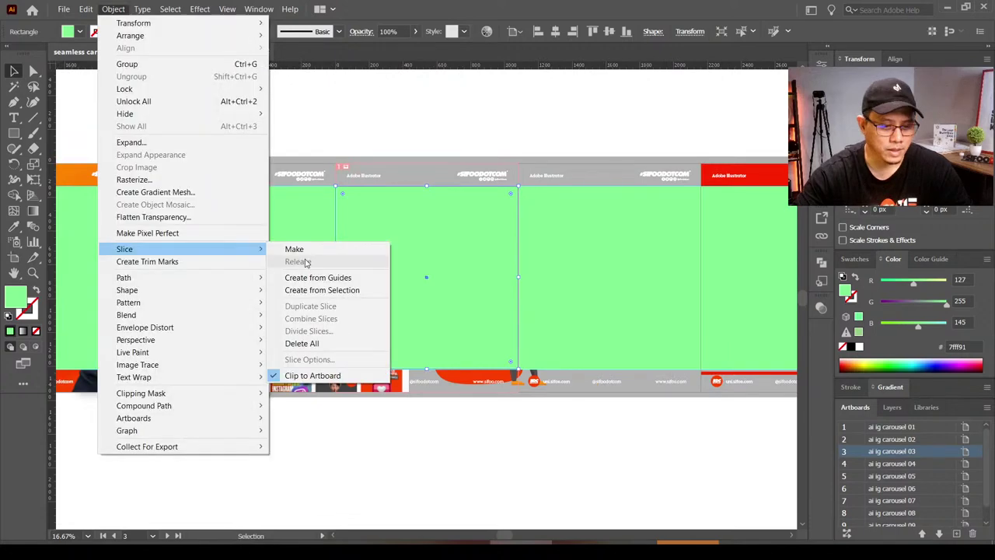
left_click(294, 249)
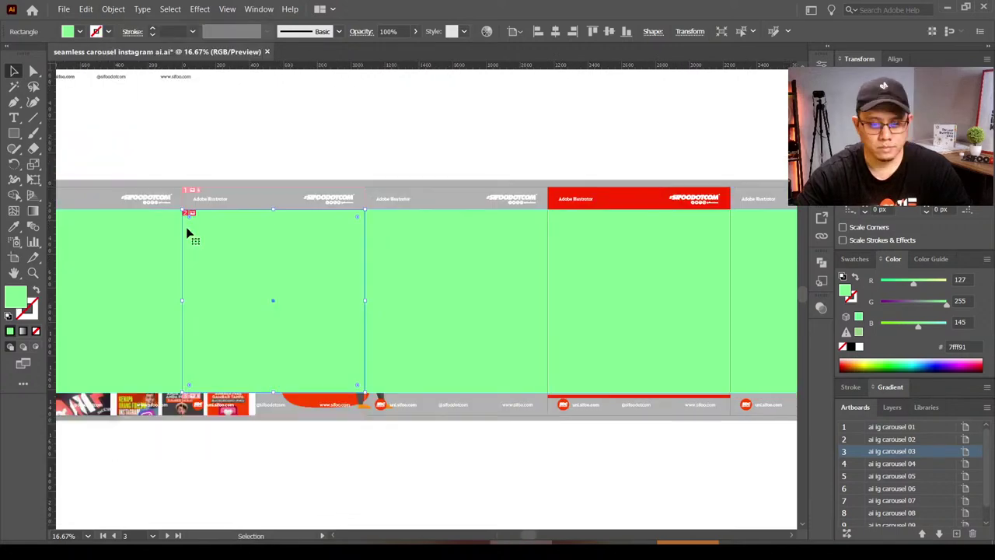
key("ctrl+z")
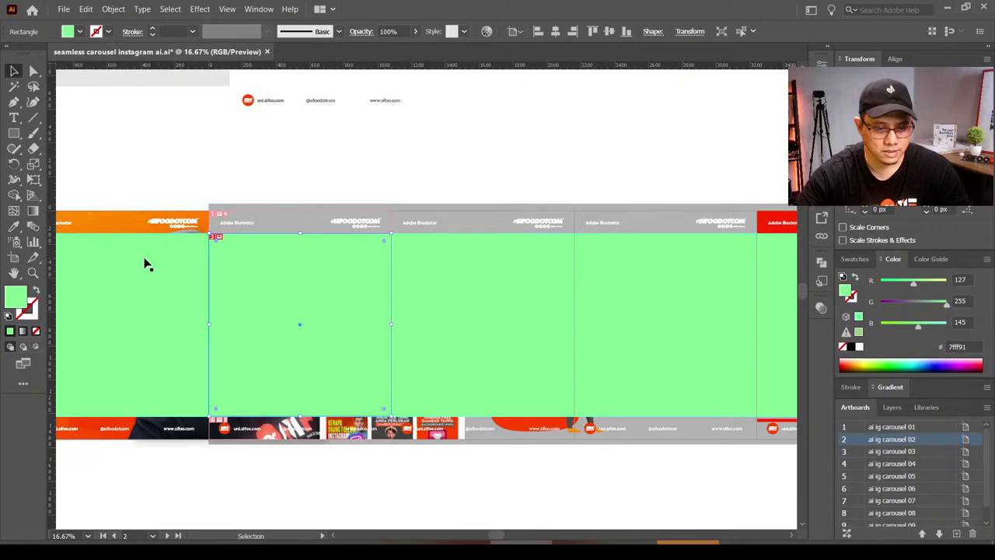
key("ctrl+z")
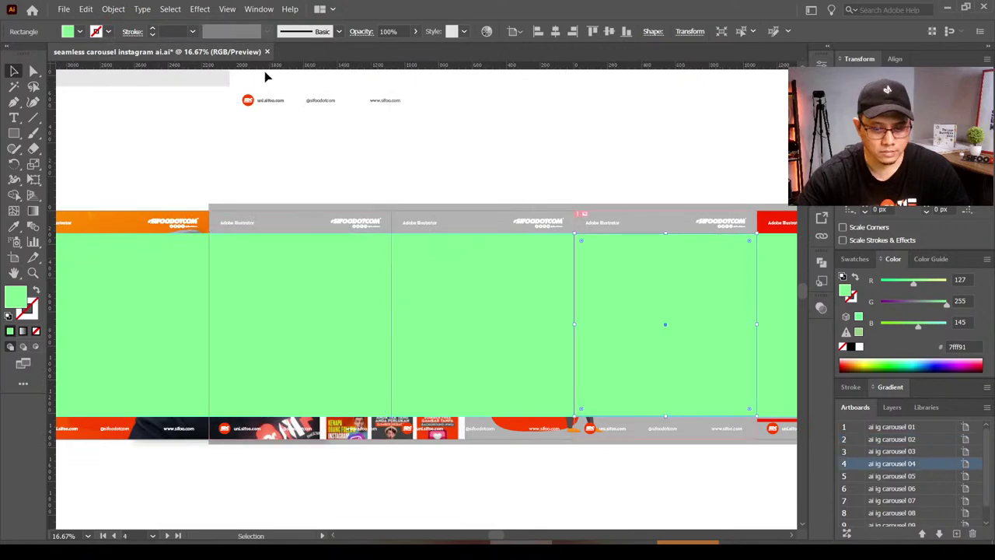
left_click(113, 9)
mouse_move(124, 248)
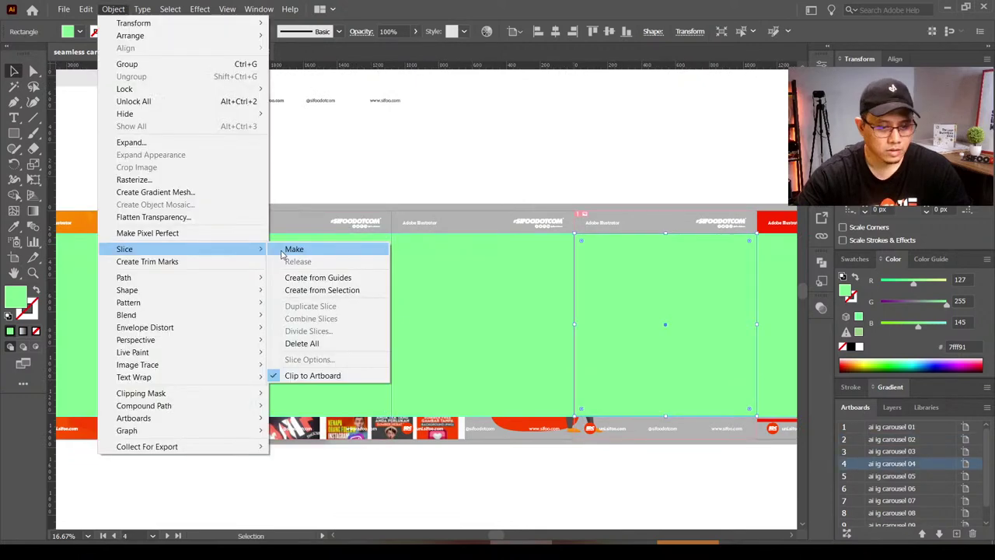
left_click(294, 249)
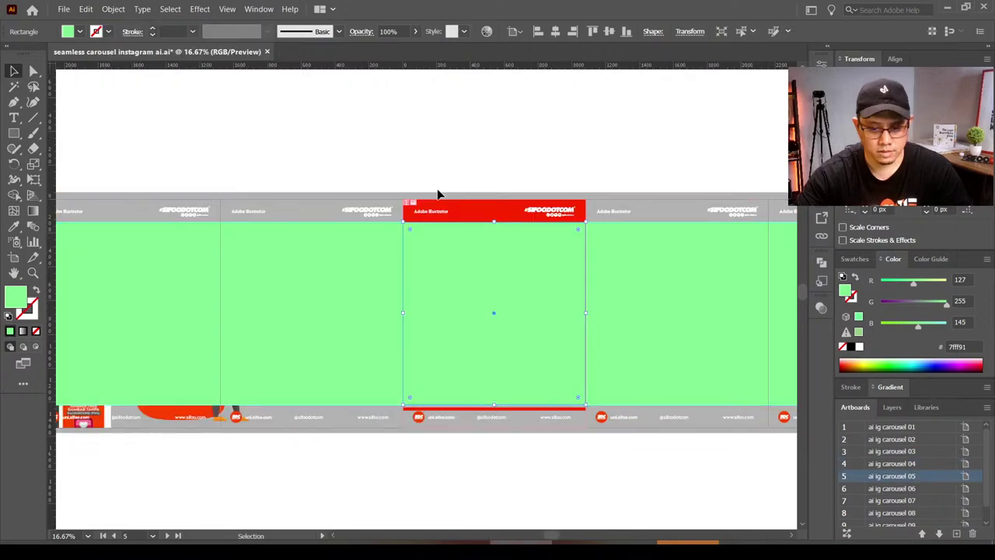
left_click(112, 9)
mouse_move(124, 248)
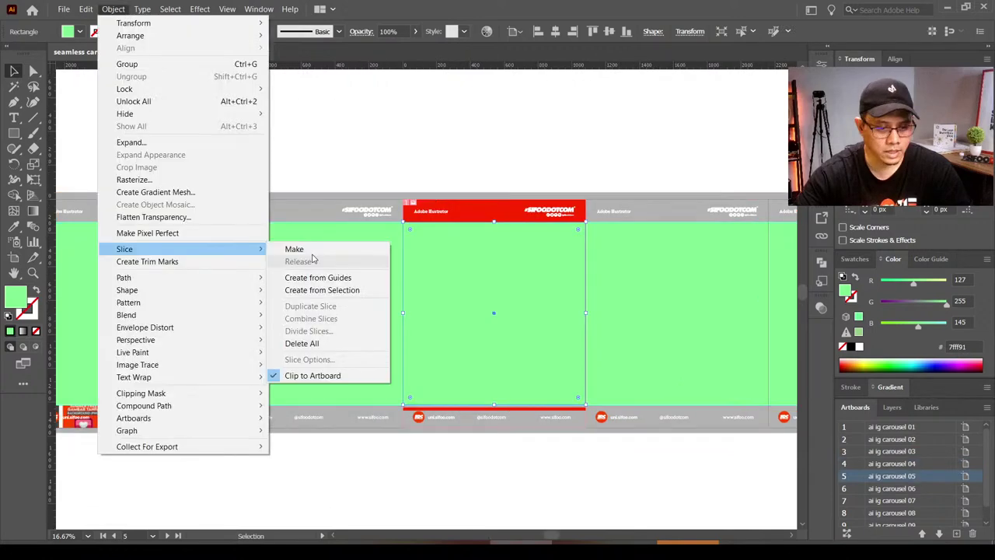
left_click(295, 249)
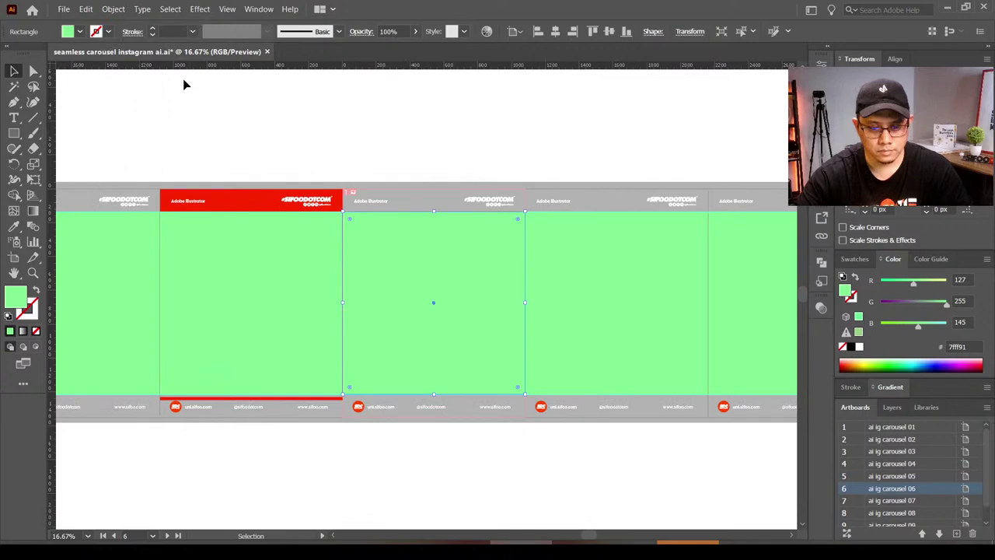
Step: Make slices from the green rectangles on artboards 6, 8 and 9
left_click(85, 9)
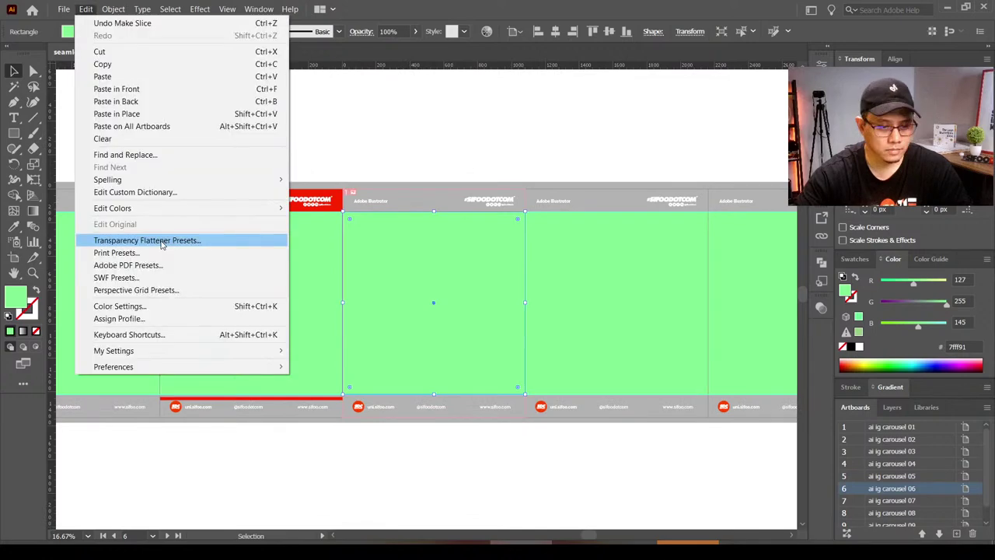
key("Right")
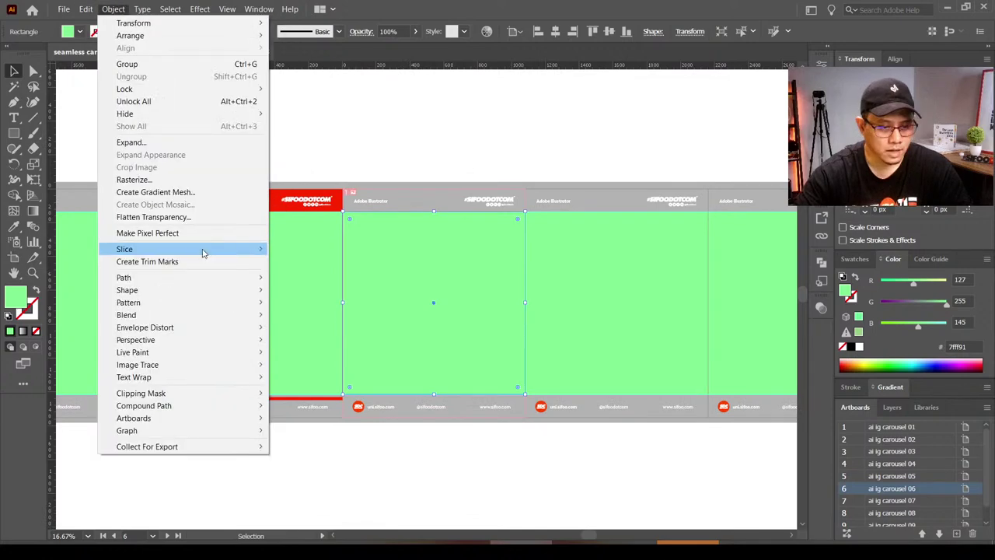
left_click(381, 202)
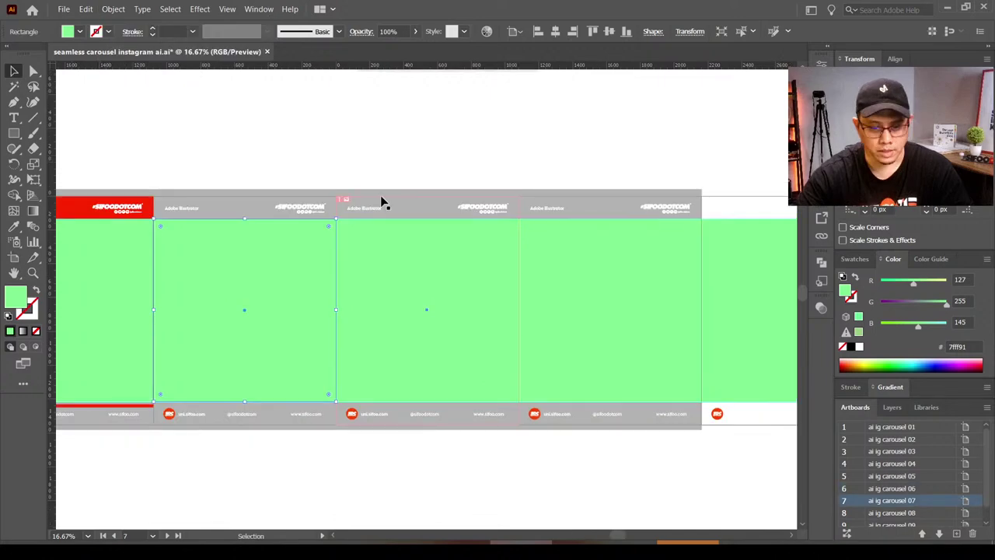
left_click_drag(384, 284, 422, 277)
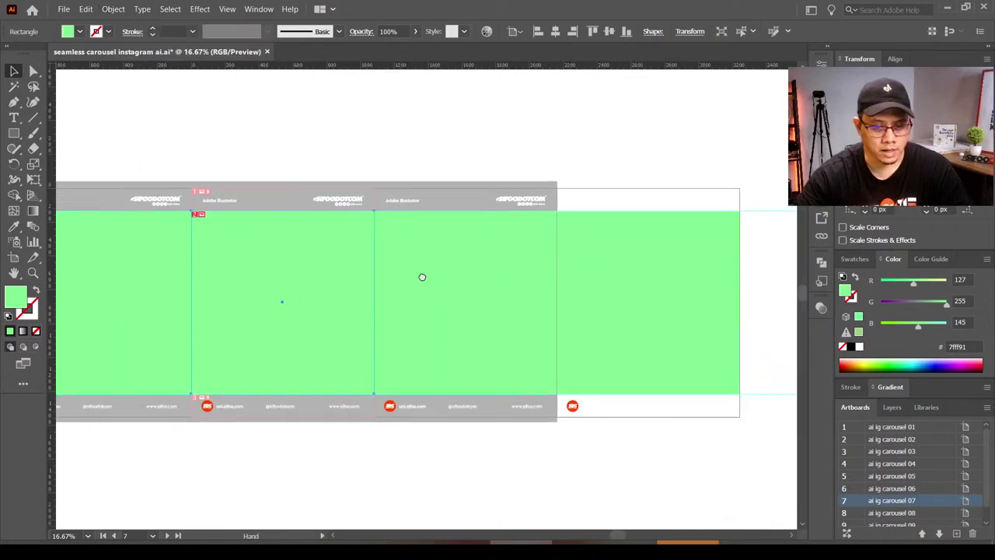
left_click(448, 271)
left_click(112, 9)
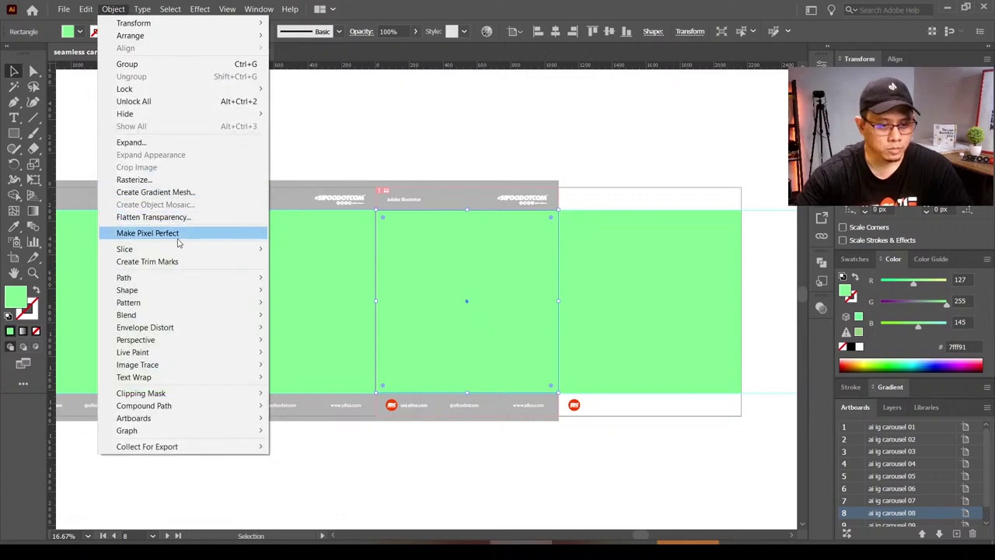
mouse_move(124, 249)
left_click(292, 248)
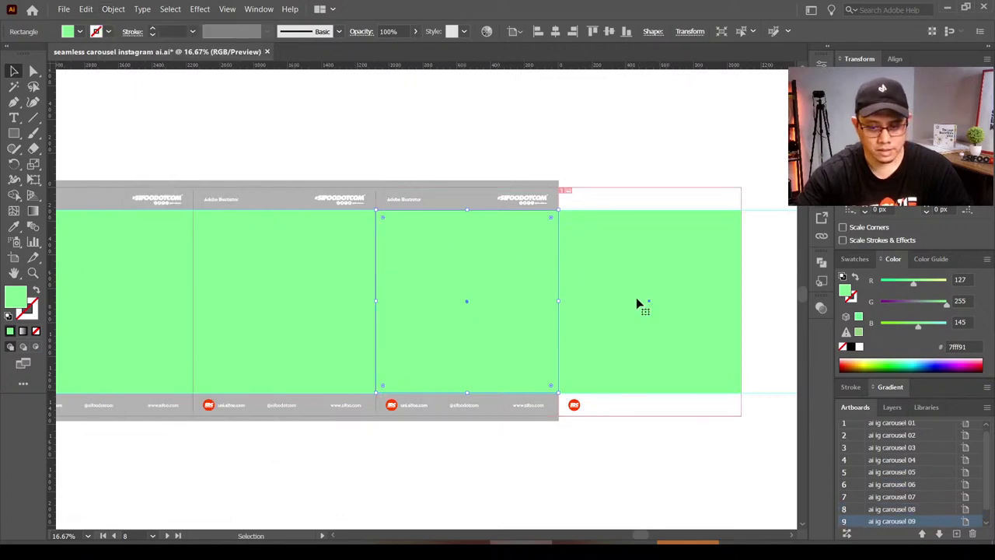
left_click(636, 298)
left_click(113, 9)
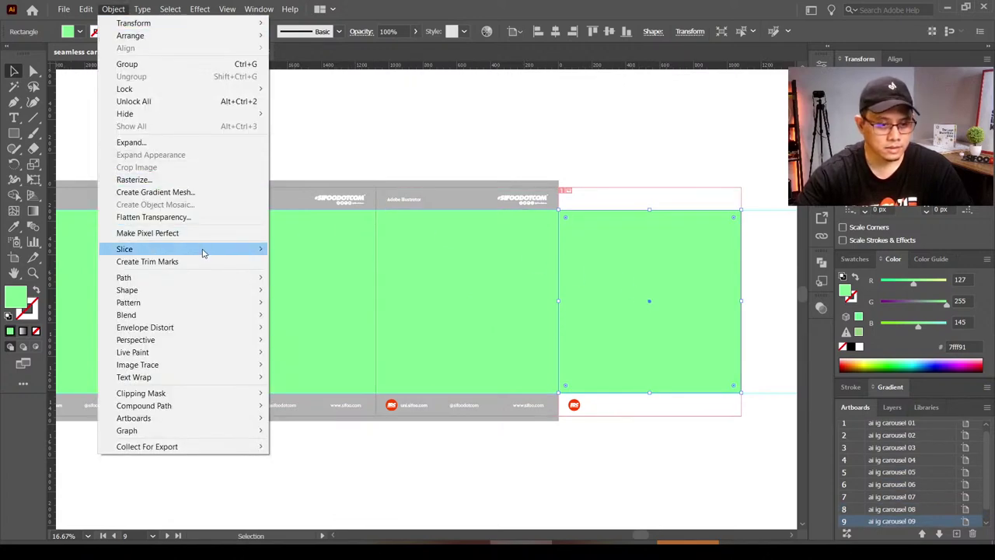
mouse_move(124, 249)
left_click(292, 249)
scroll(622, 172, "left", 2)
scroll(482, 186, "up", 1)
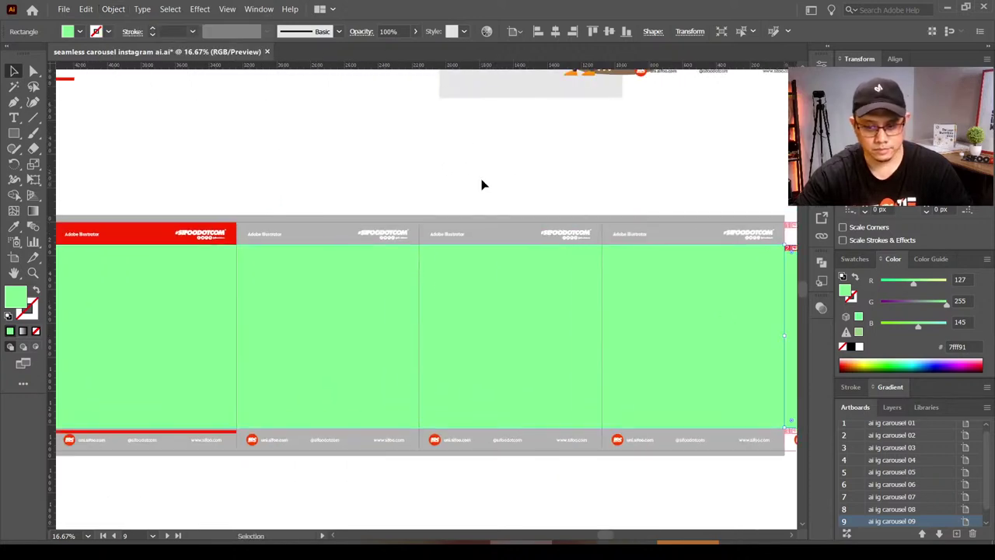
scroll(482, 185, "down", 1)
scroll(482, 185, "down", 1)
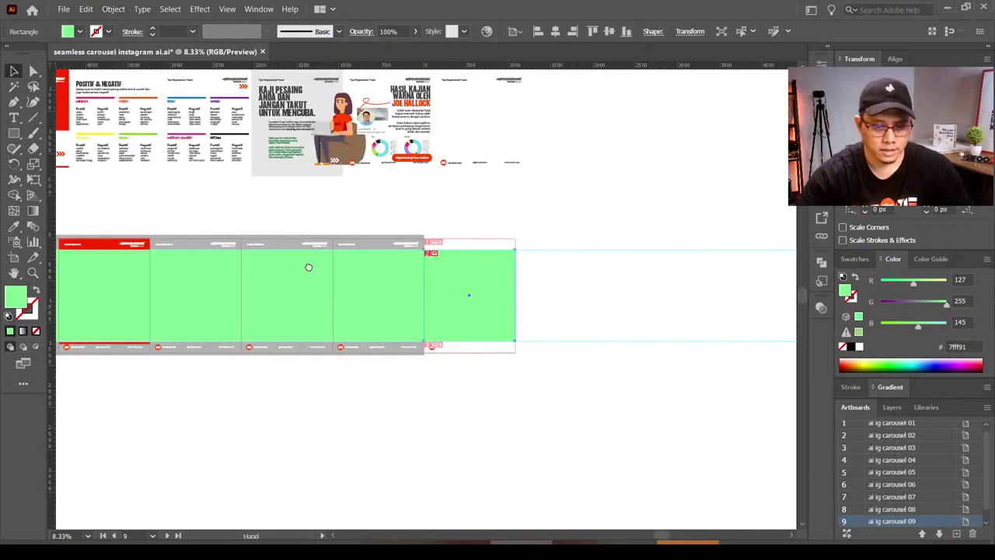
left_click_drag(309, 267, 560, 273)
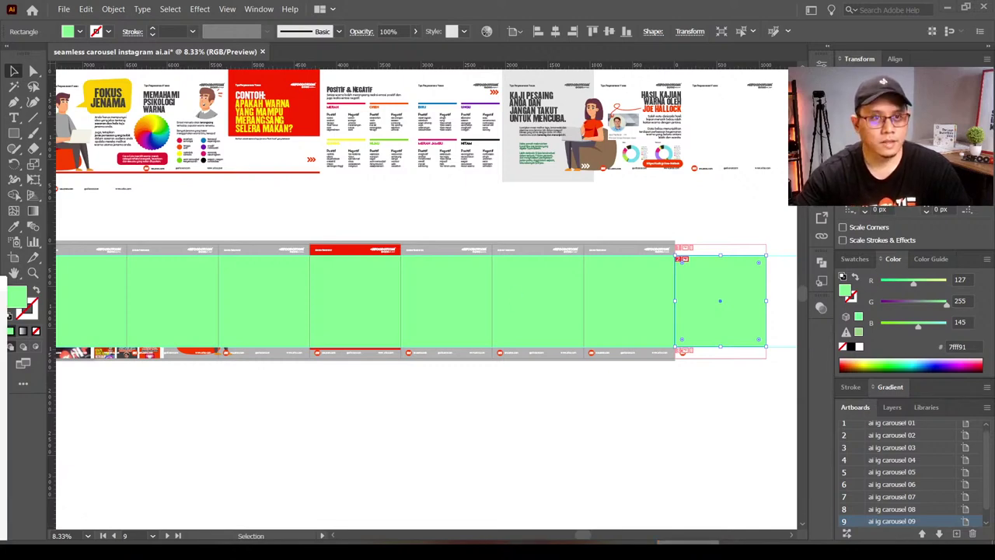
left_click_drag(373, 380, 441, 396)
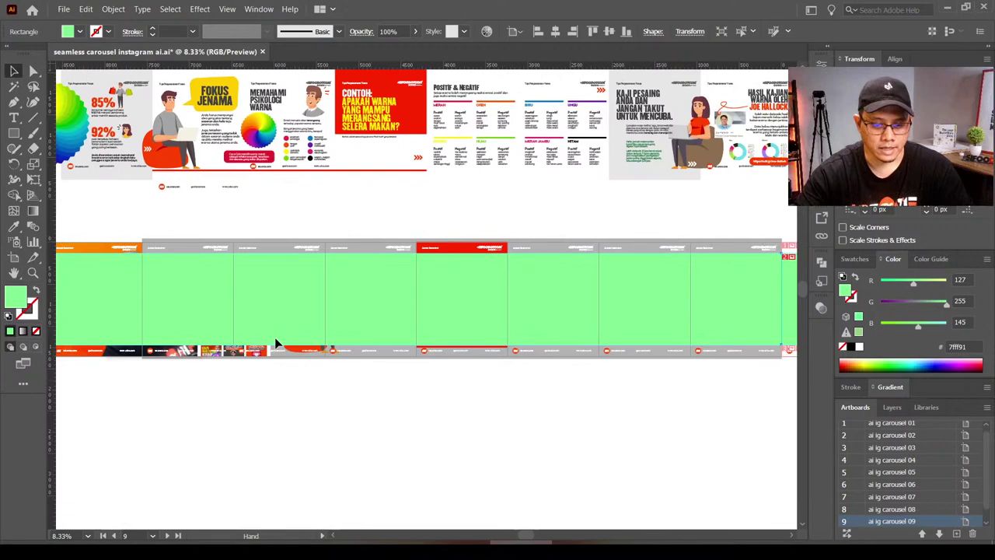
scroll(276, 343, "down", 2)
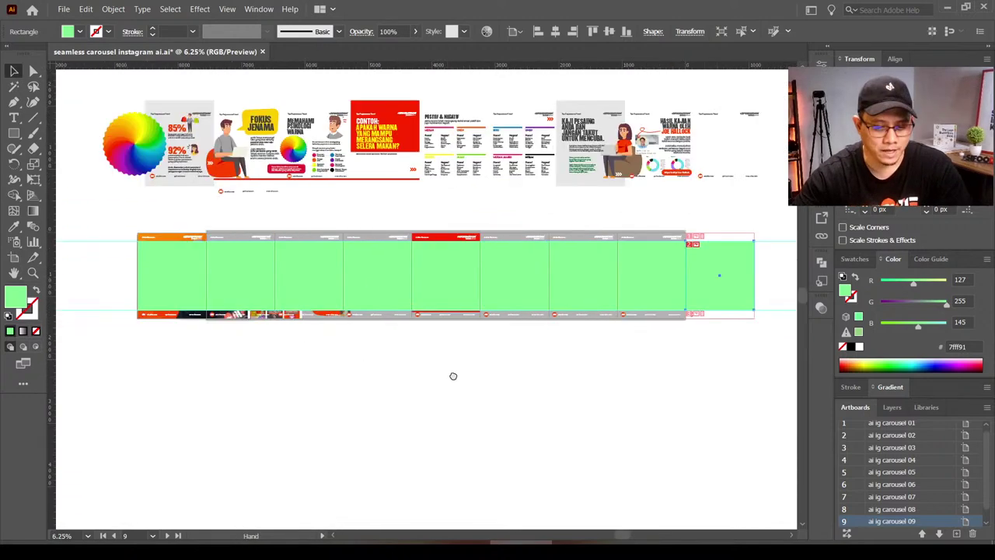
left_click_drag(454, 377, 419, 385)
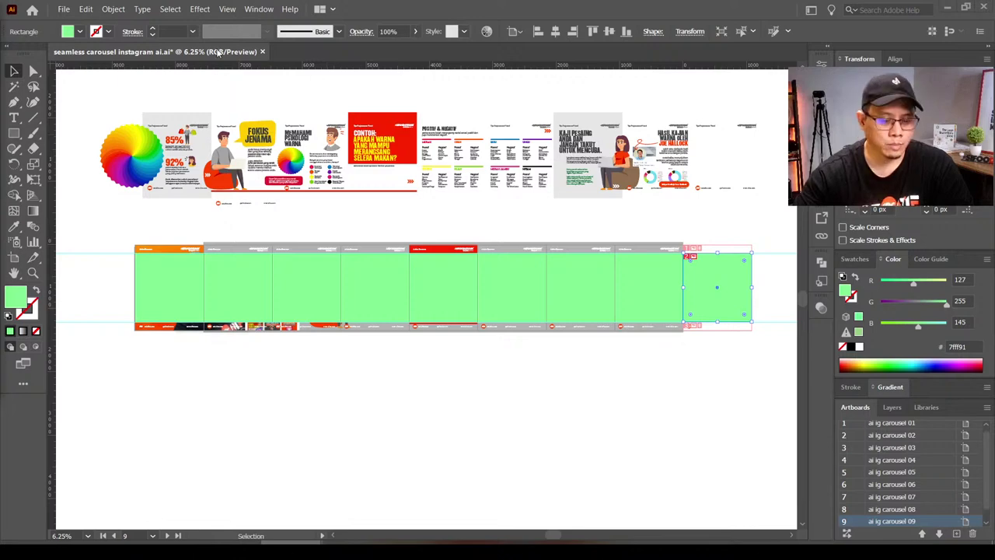
Step: Select all rectangles sharing the green fill and set their fill to None
left_click(169, 9)
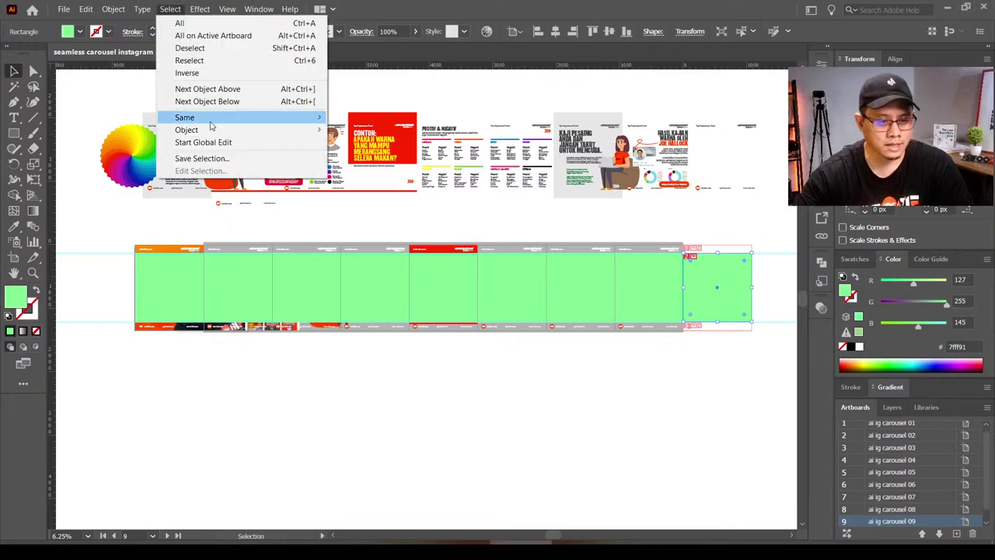
mouse_move(184, 118)
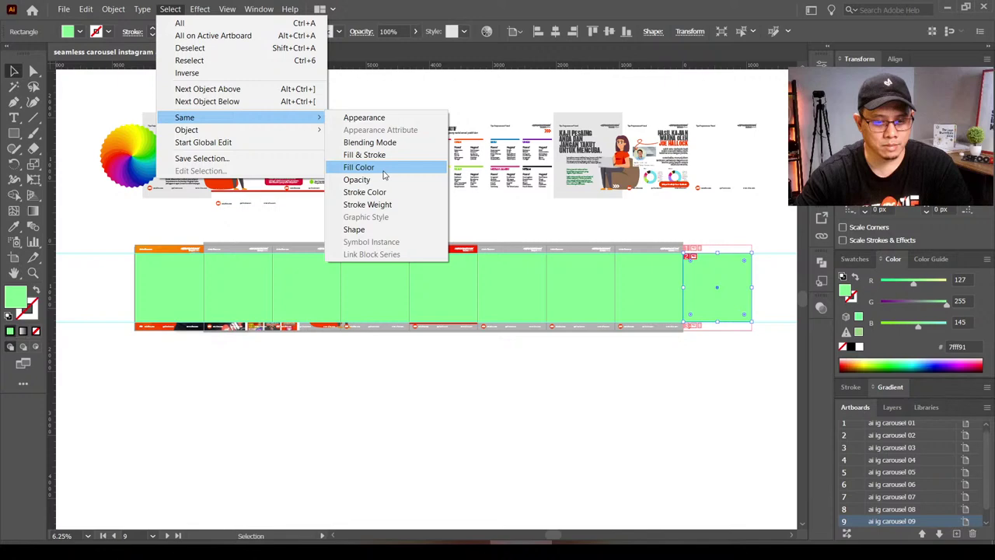
left_click(383, 169)
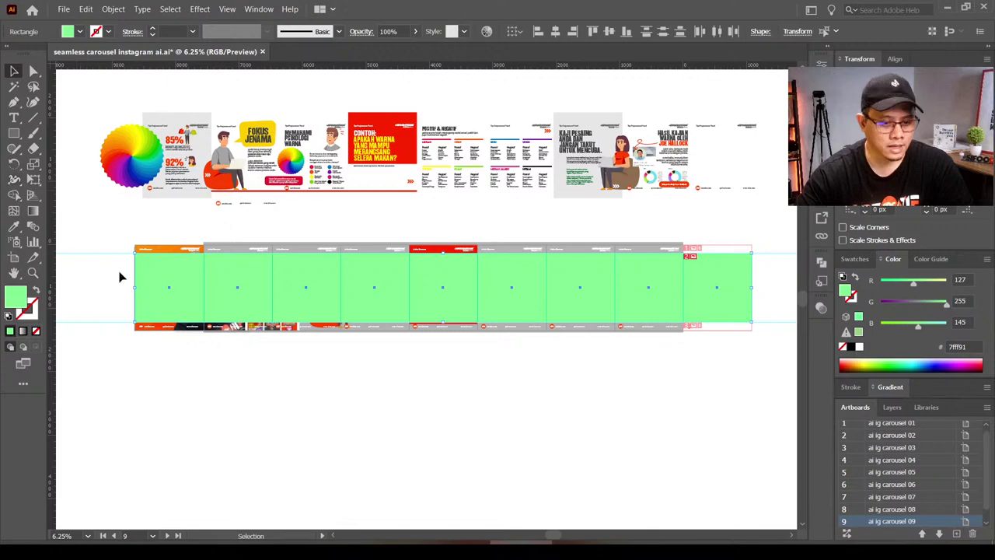
left_click(35, 332)
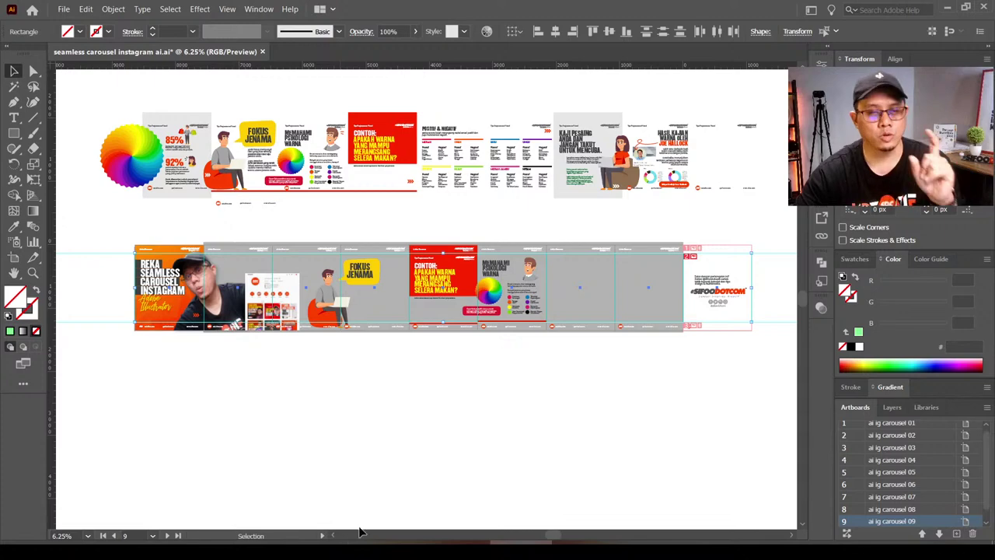
key("space")
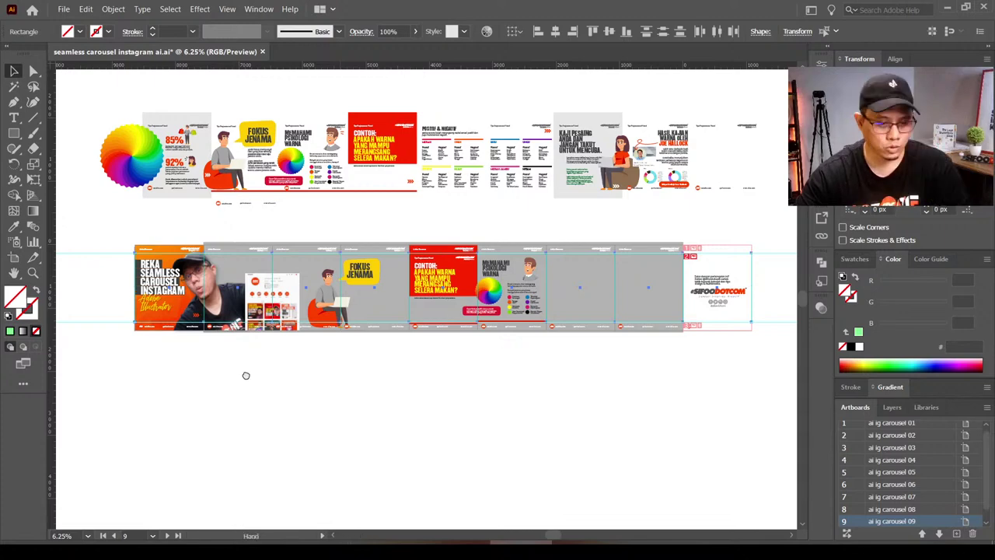
left_click_drag(245, 376, 259, 380)
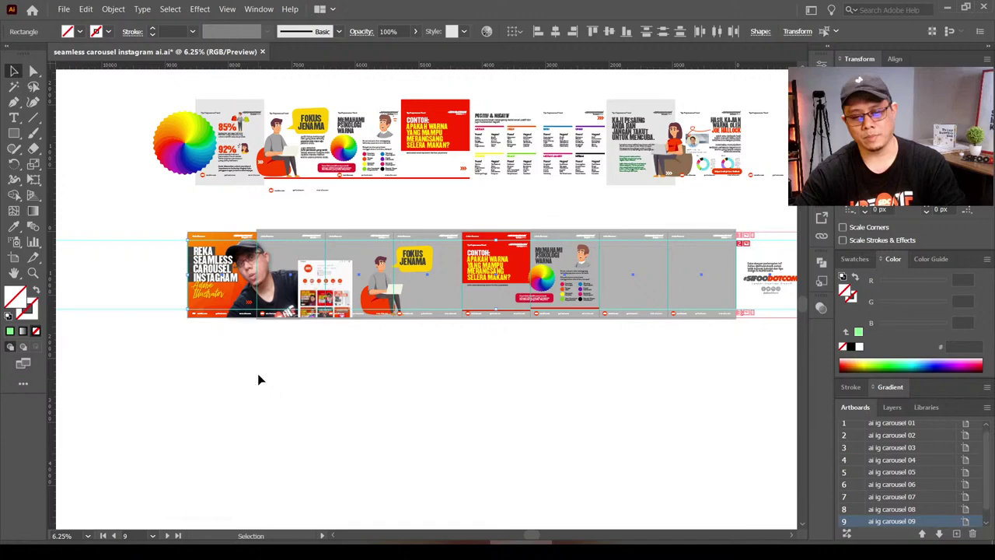
Step: Select the carousel artboard slices with the Slice Selection Tool
left_click(34, 258)
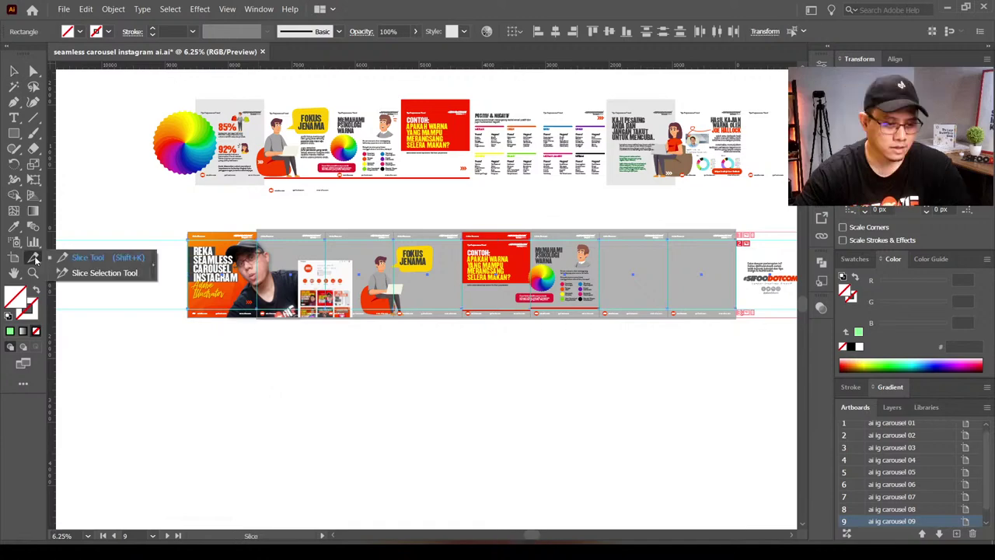
left_click(101, 272)
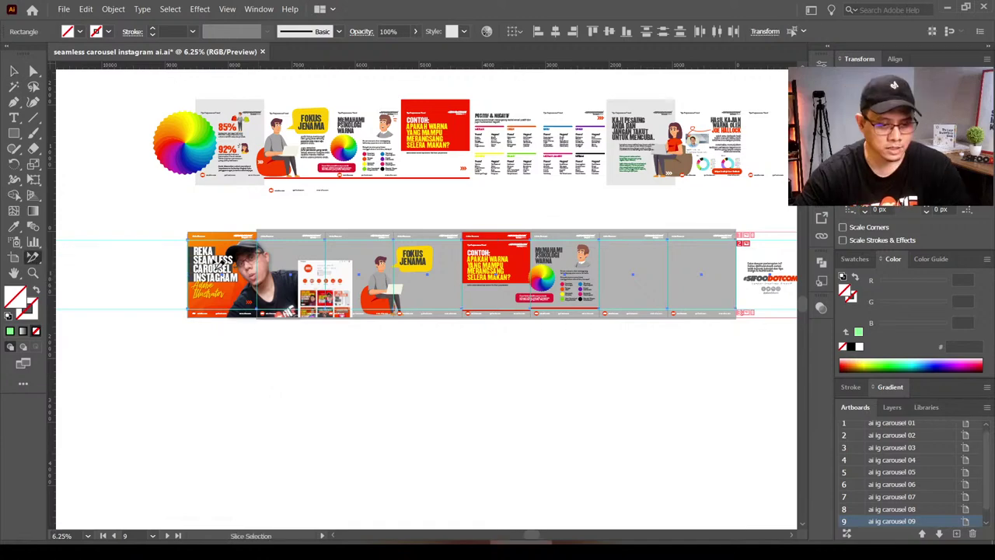
left_click(221, 266)
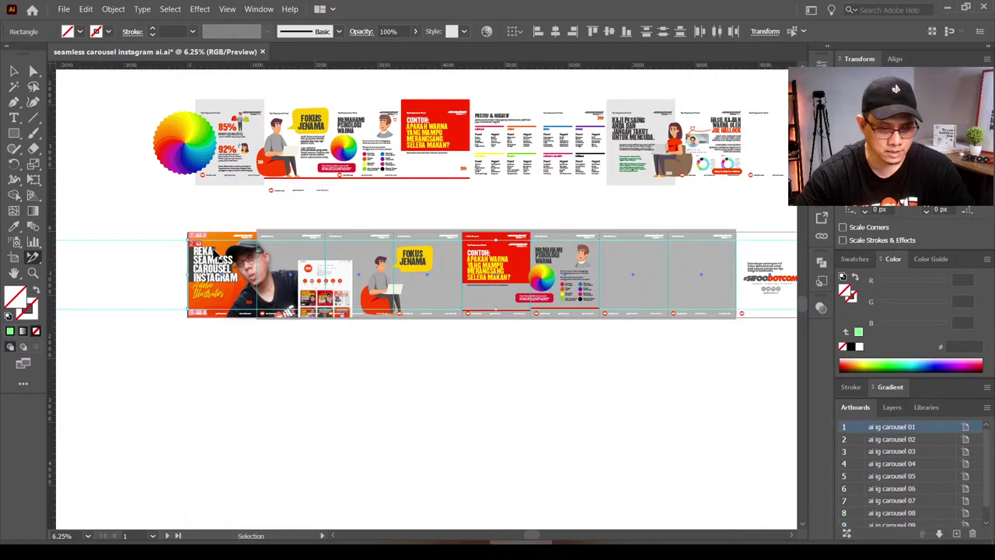
scroll(220, 261, "up", 2)
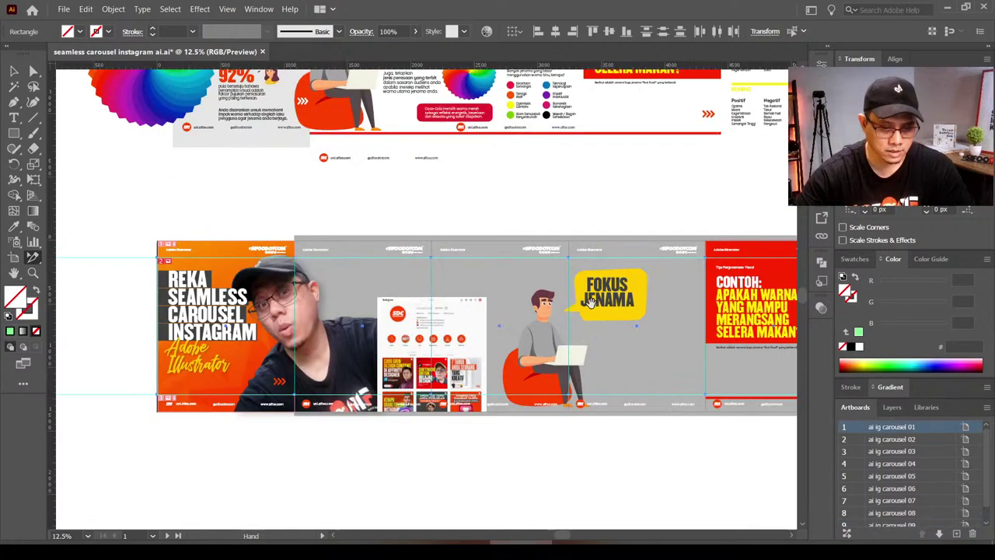
left_click(358, 311)
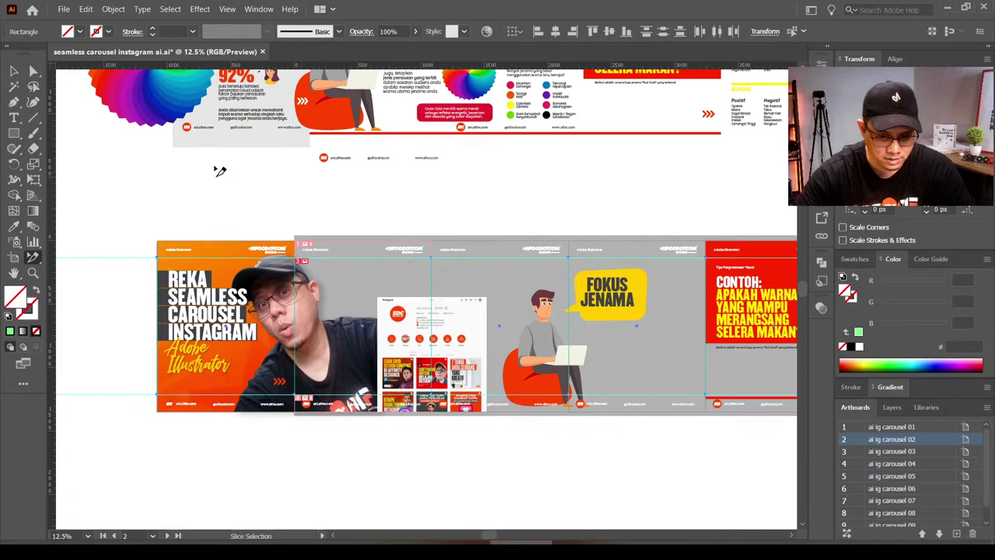
Step: Return to the Selection tool and make carousel artboard 1 active for export
key("v")
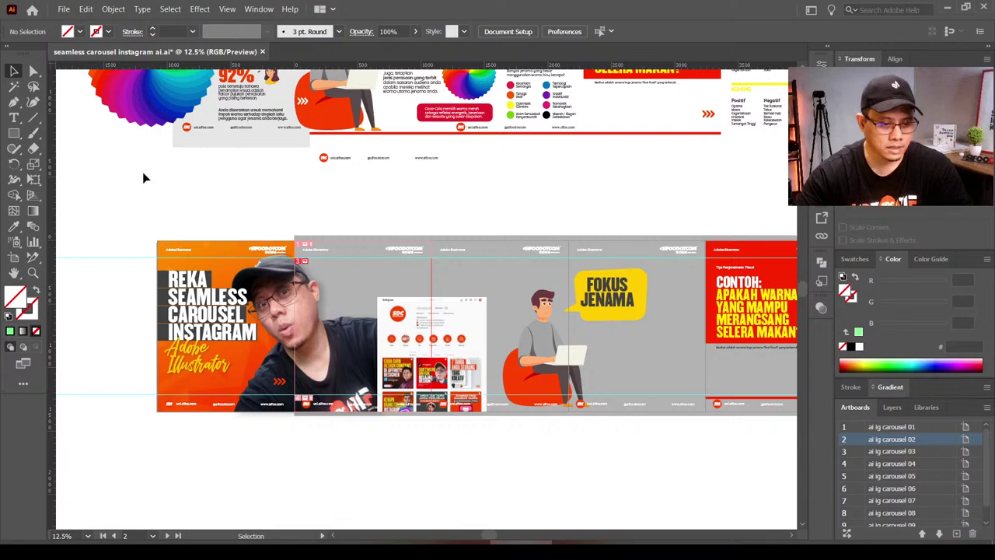
left_click(184, 178)
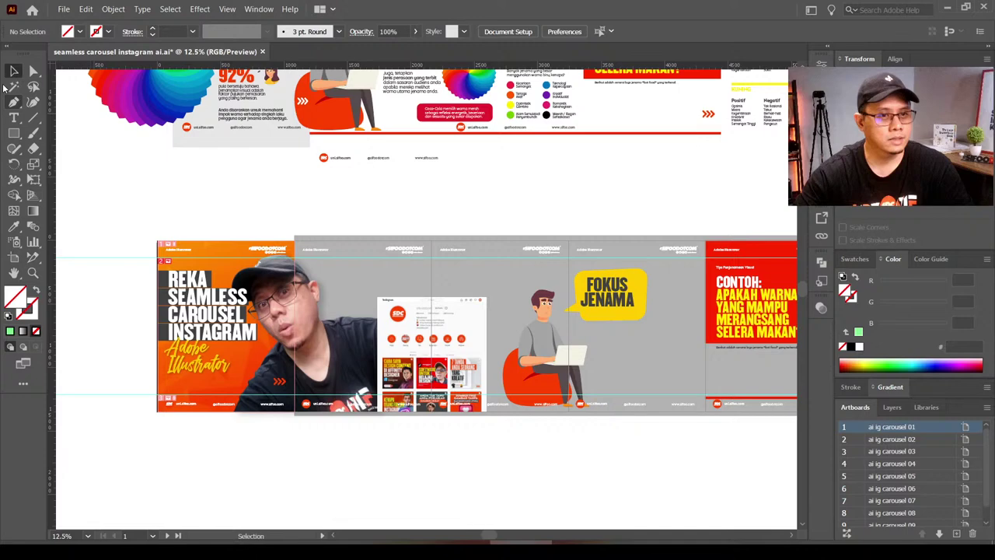
left_click(64, 8)
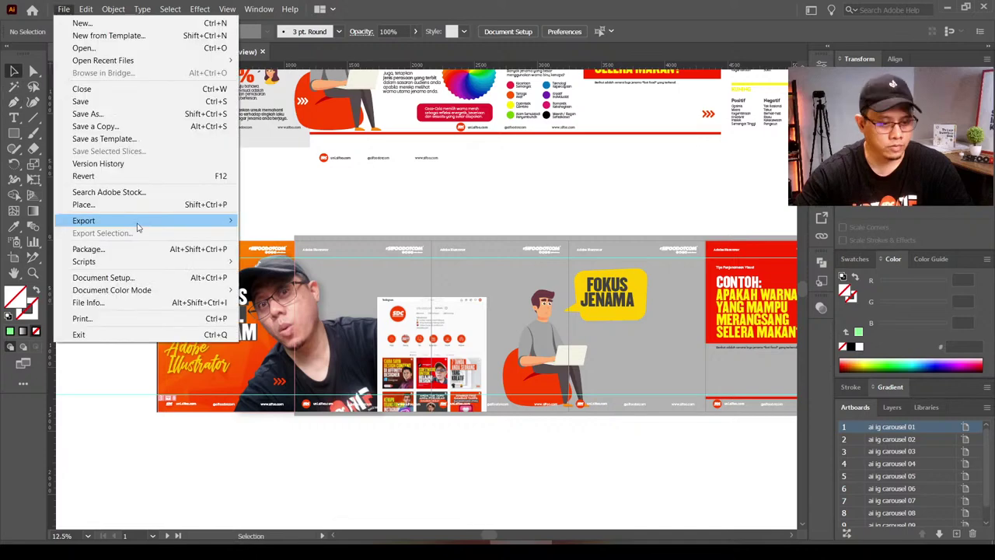
mouse_move(83, 220)
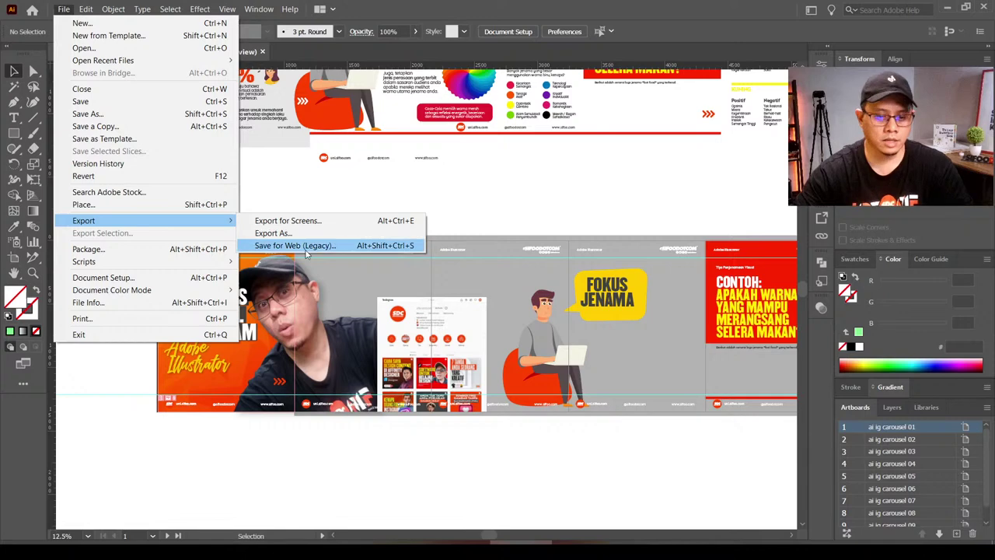
Step: Open Save for Web (Legacy) and fit the whole slide in the preview
left_click(325, 247)
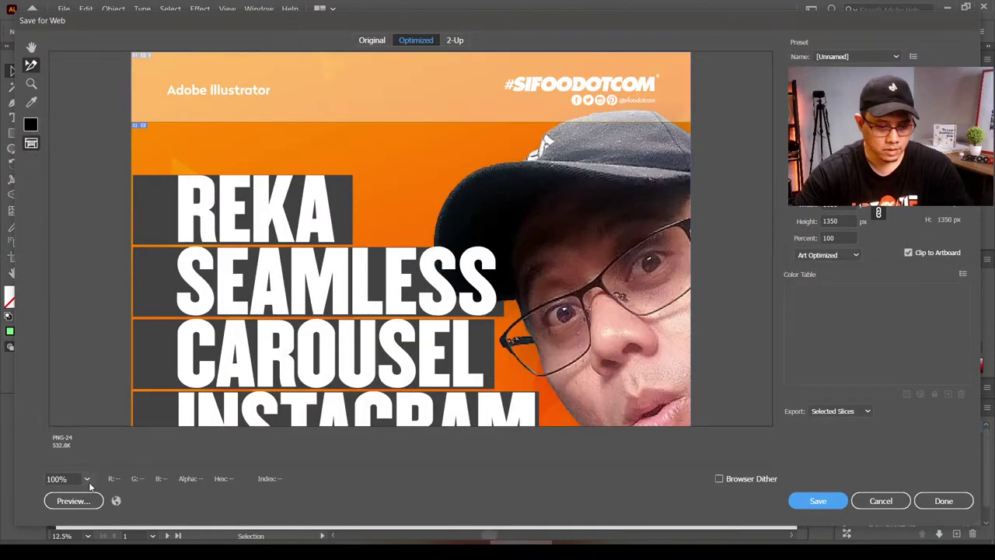
left_click(87, 479)
left_click(141, 465)
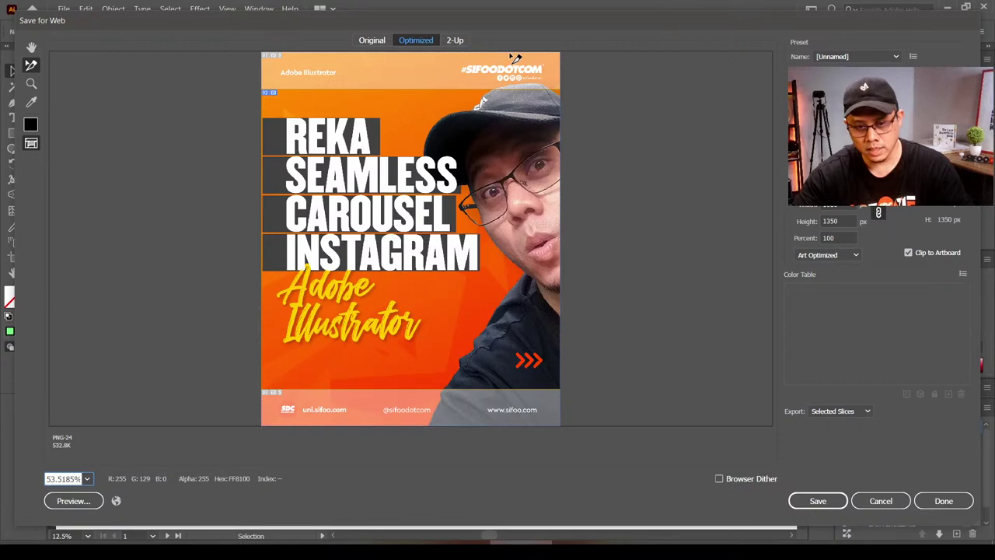
Step: Export Selected Slices with the PNG-24 preset and proceed to save
left_click(814, 414)
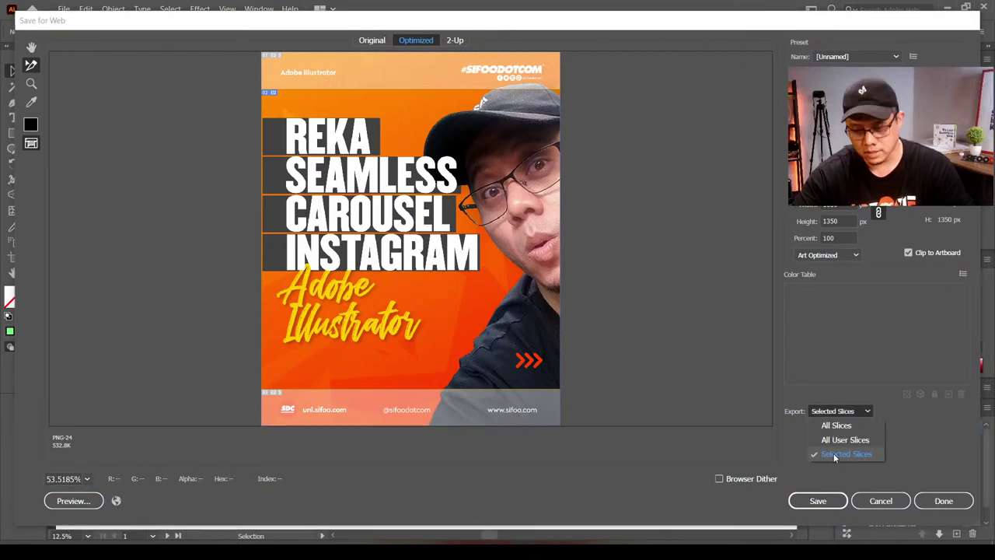
left_click(834, 456)
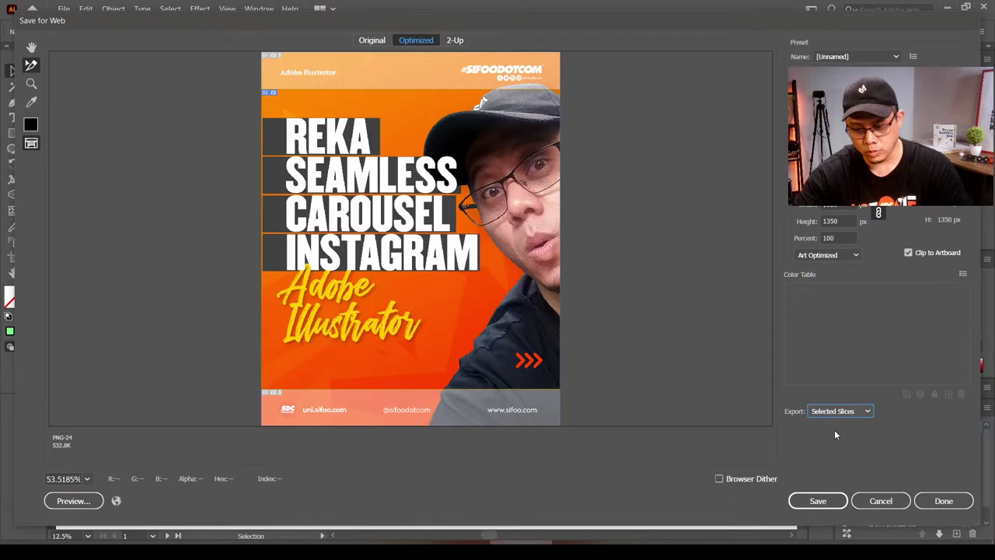
left_click(855, 56)
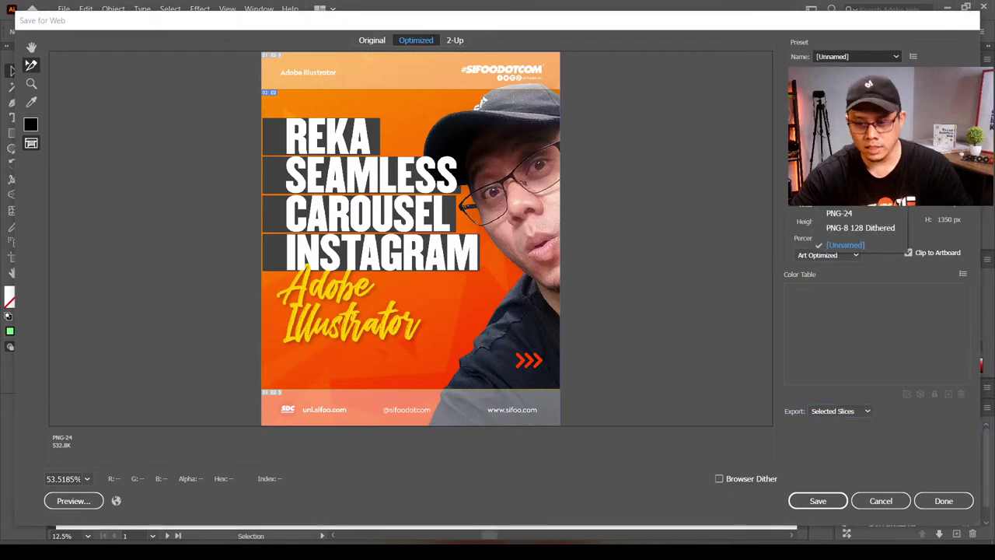
left_click(879, 212)
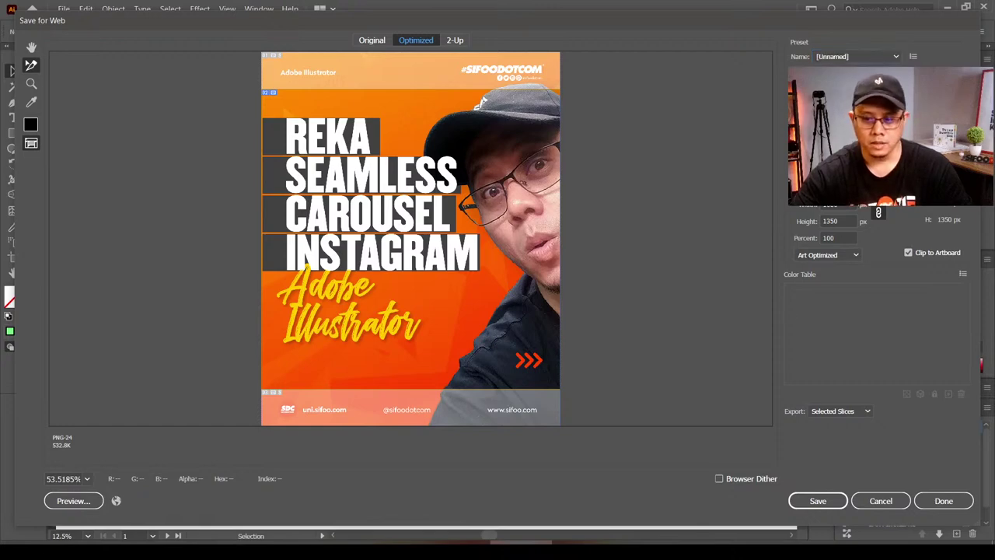
left_click(847, 57)
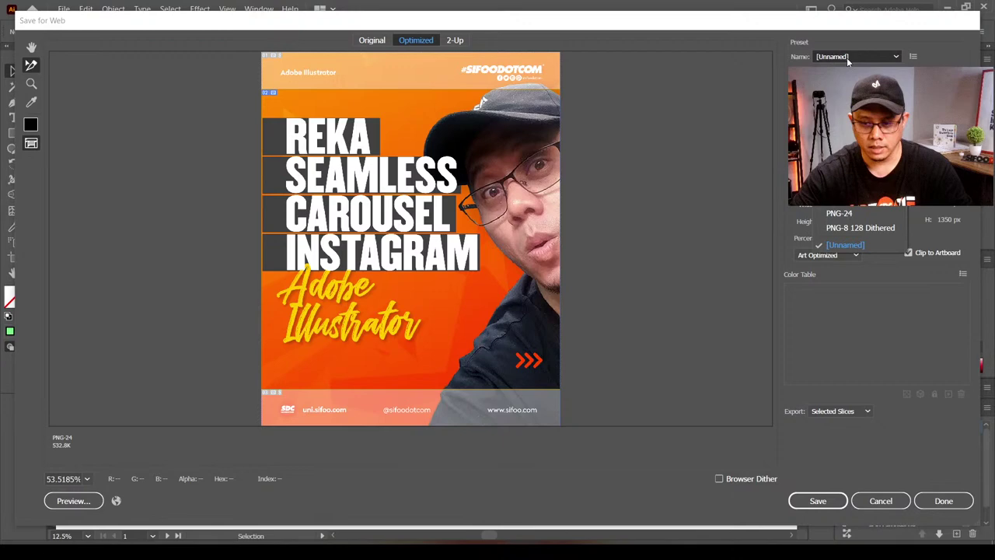
left_click(847, 57)
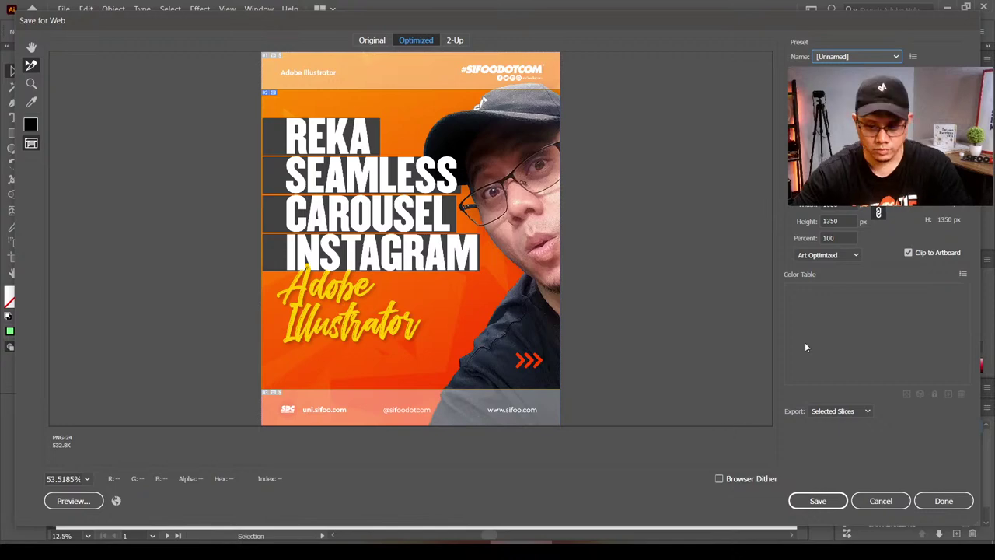
key("Return")
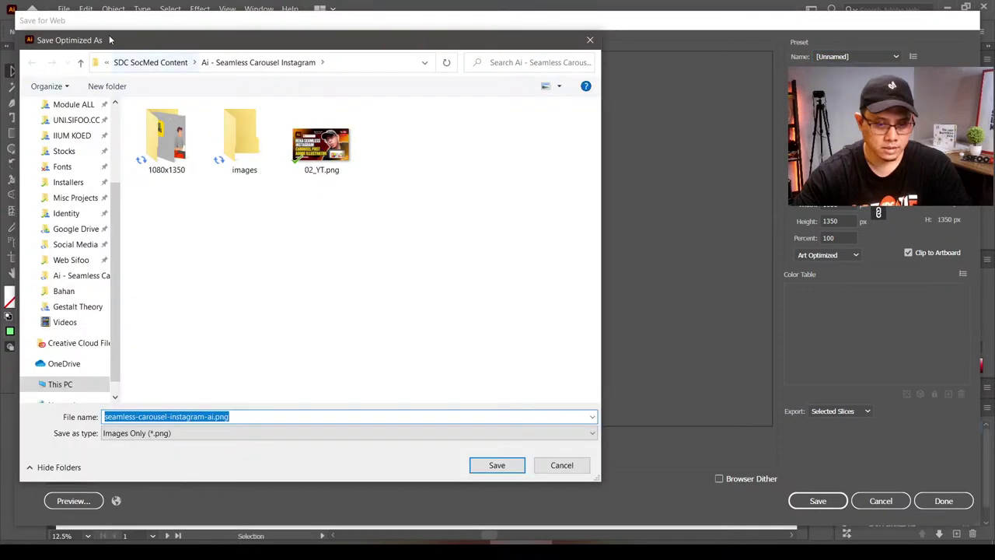
Step: Save the slices as seamless-carousel-instagram-01 into a new 1080x1080 folder
left_click(106, 86)
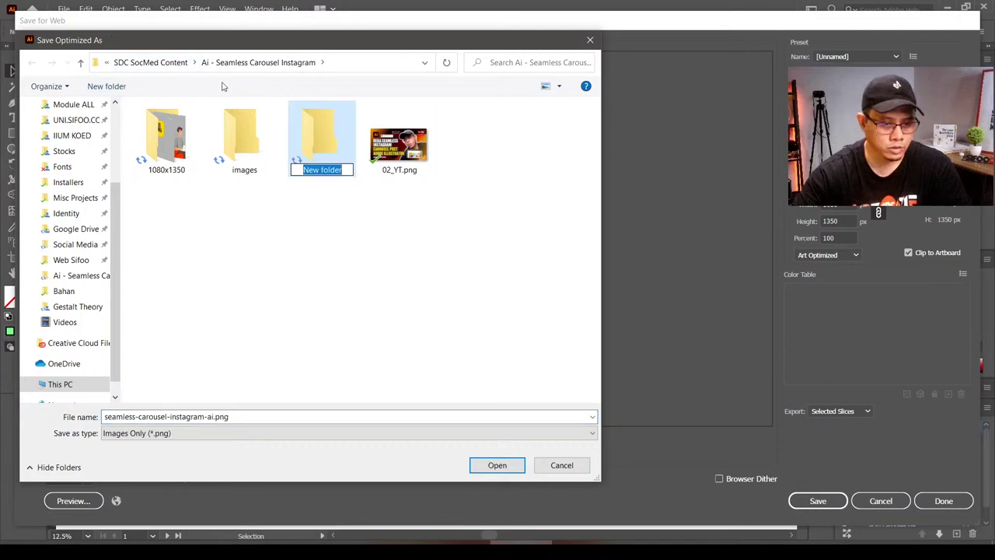
type("108")
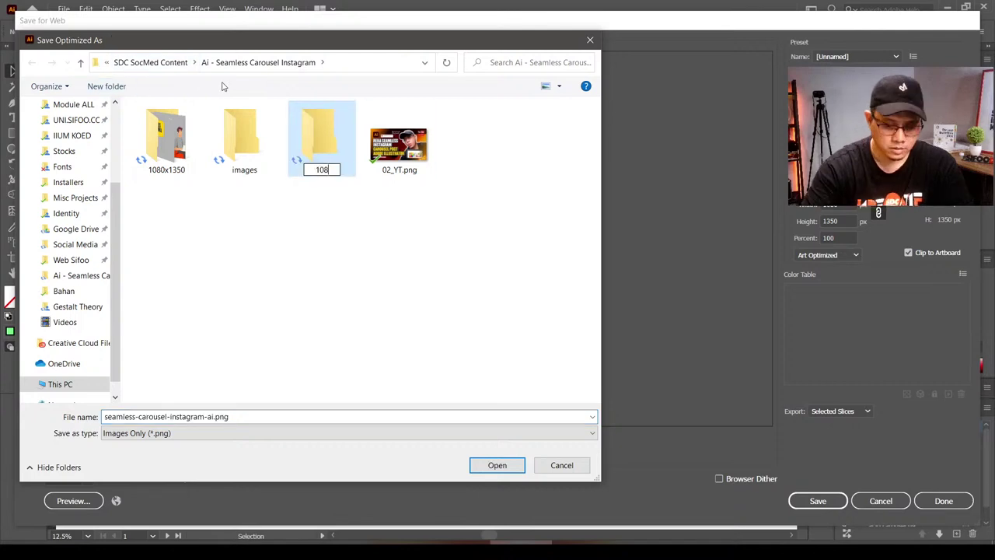
type("0x1080")
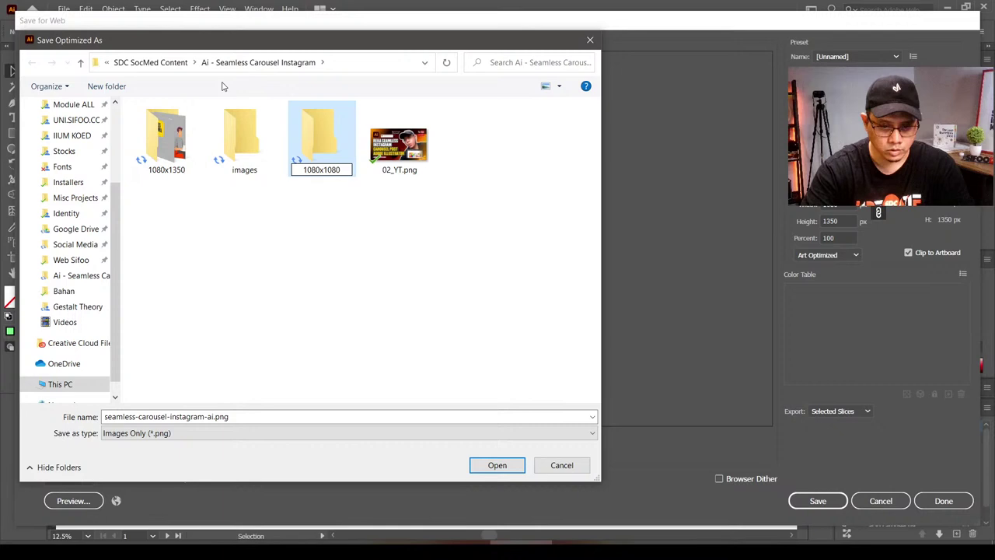
key("Return")
key("Return")
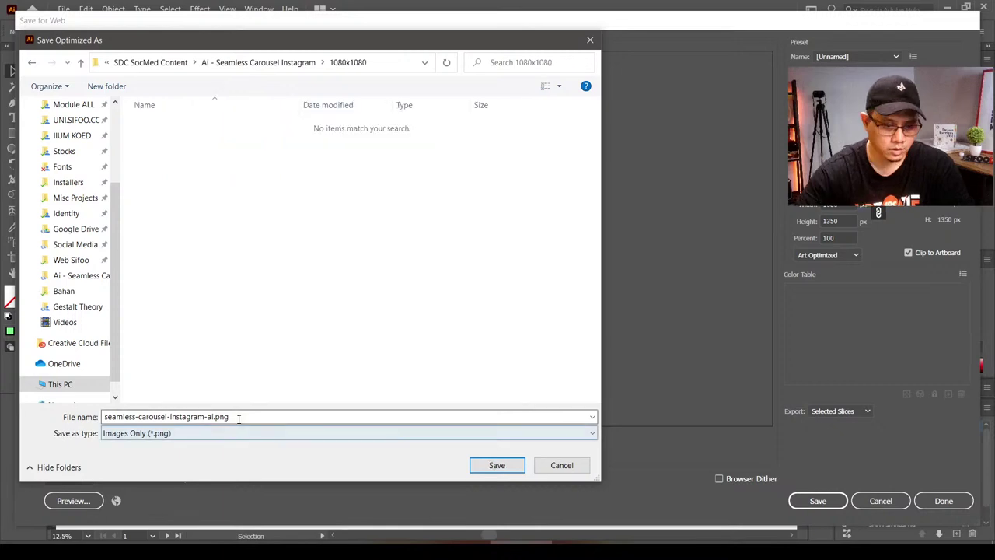
key("BackSpace")
key("BackSpace")
key("BackSpace")
key("BackSpace")
type("0")
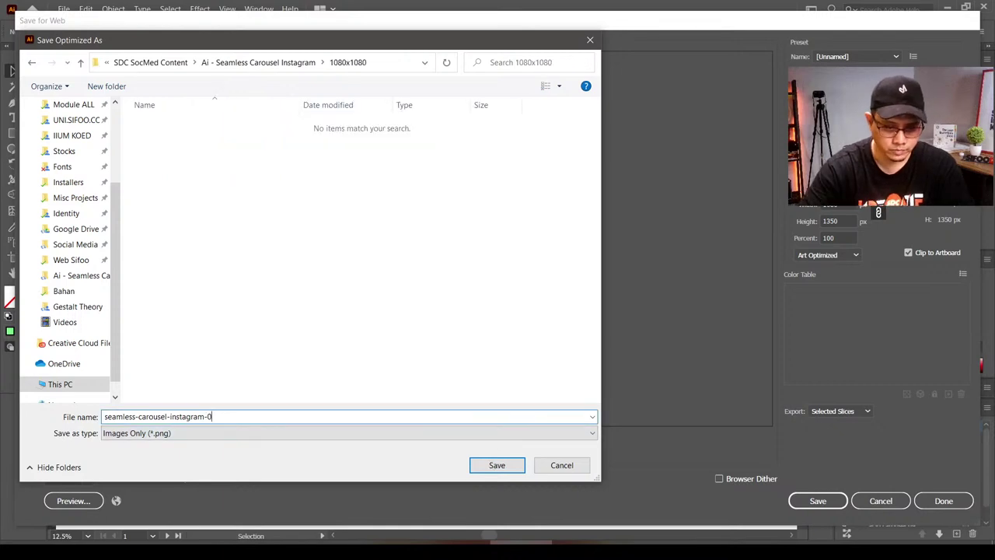
type("1")
left_click(519, 467)
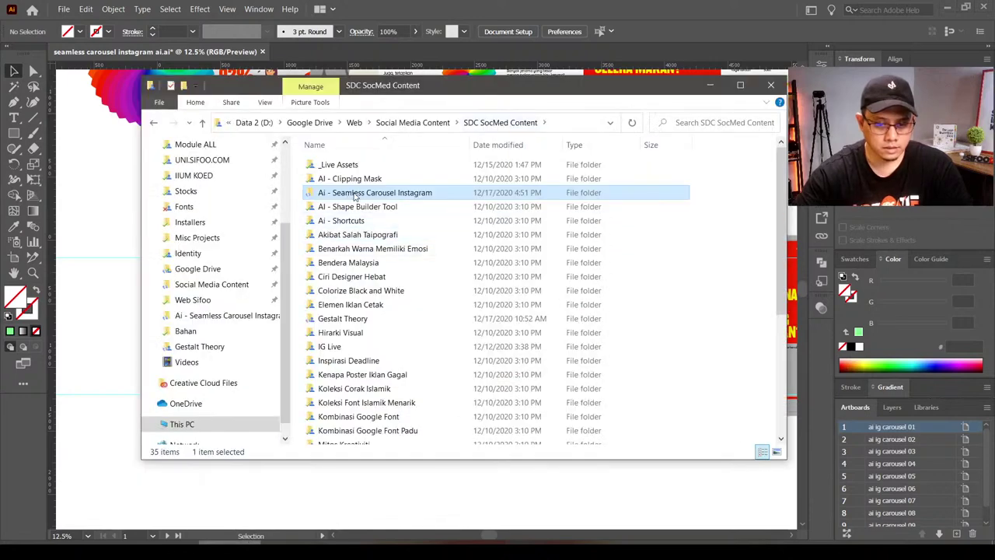
Step: Preview seamless-carousel-instagram-01_02.png from 1080x1080/images in Photos, then close it
double_click(354, 194)
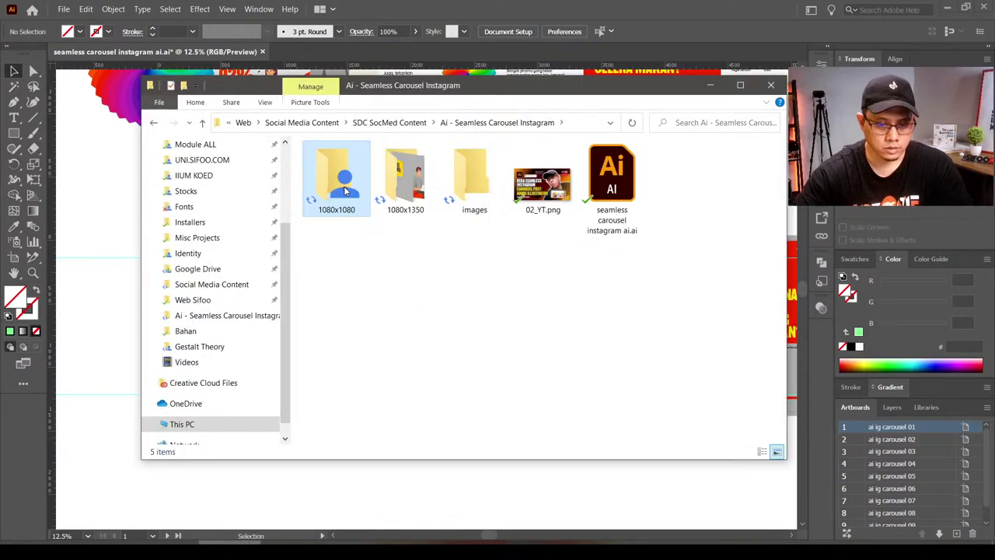
double_click(347, 190)
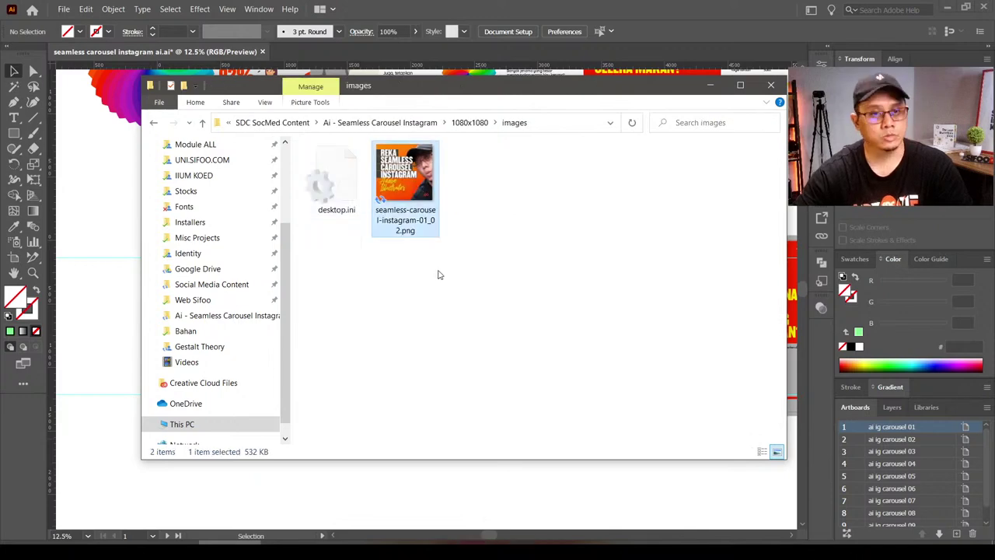
double_click(399, 180)
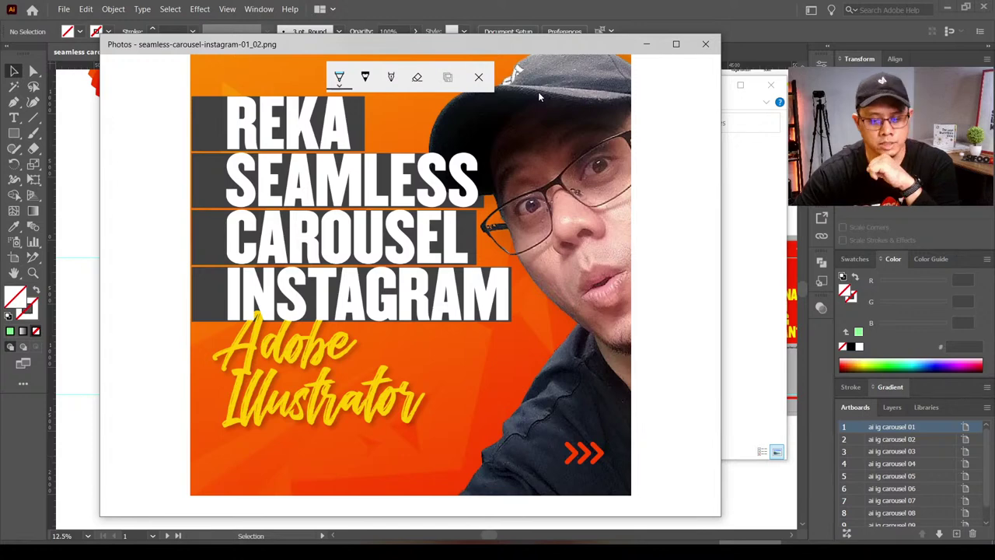
left_click(704, 45)
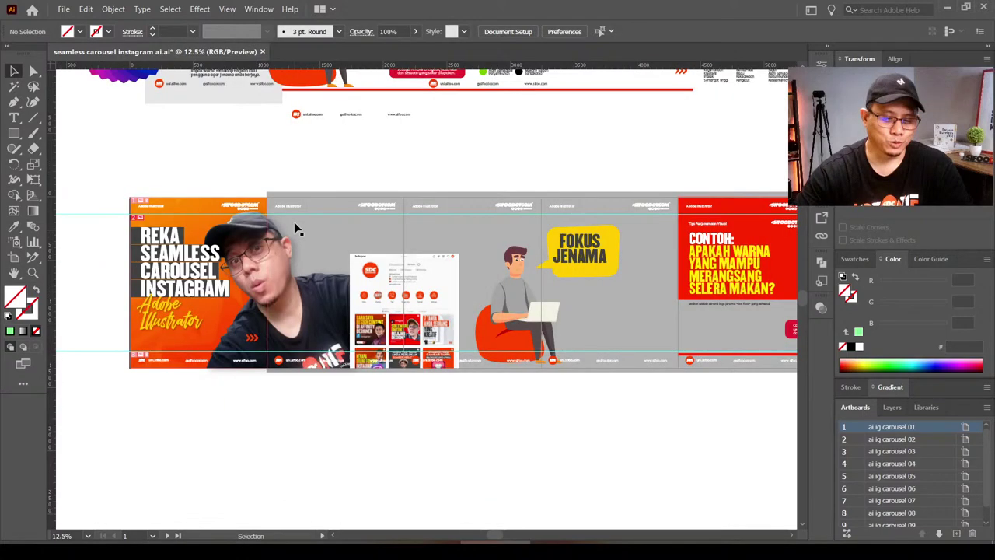
Step: Export artboard 2 through Save for Web (Legacy) as seamless-carousel-instagram-02
left_click(294, 221)
left_click(64, 9)
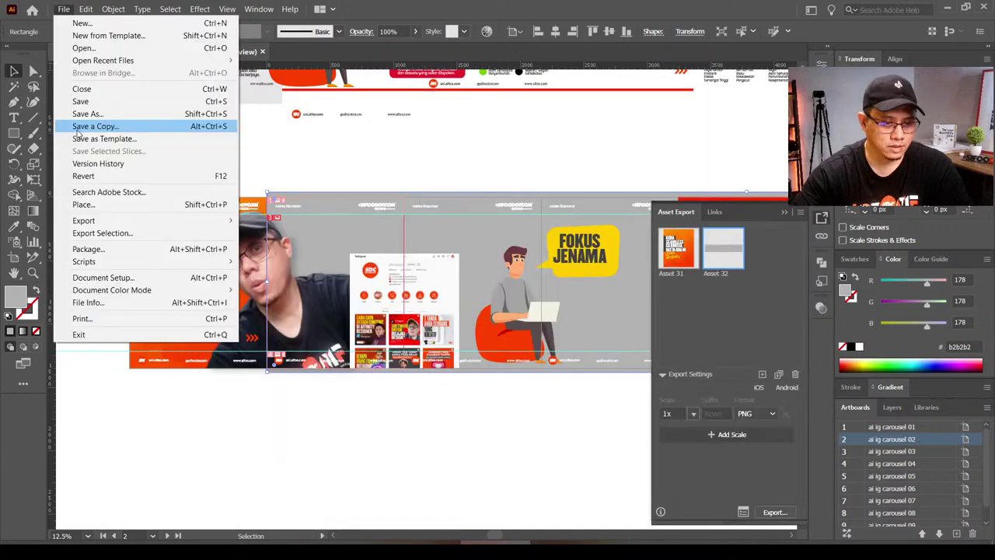
left_click(383, 246)
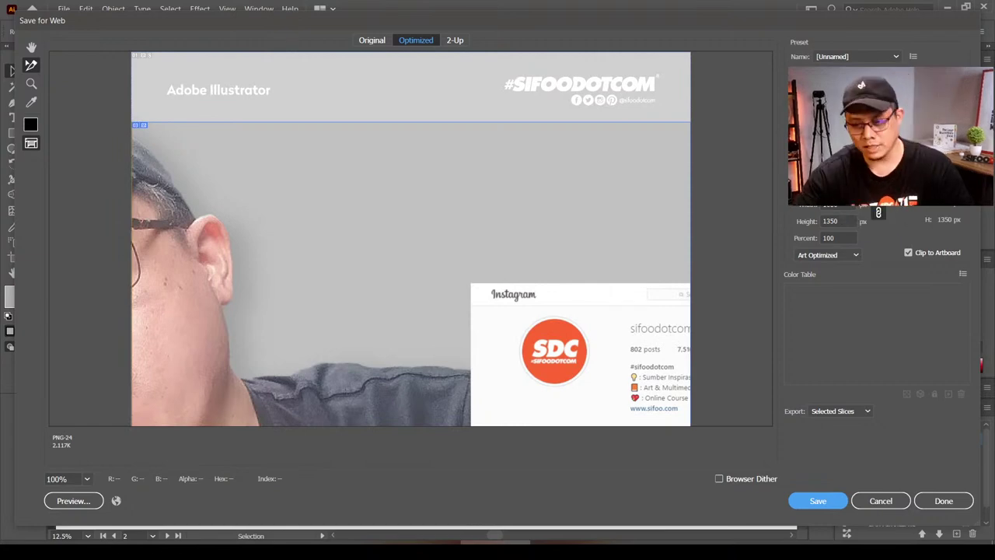
left_click(818, 500)
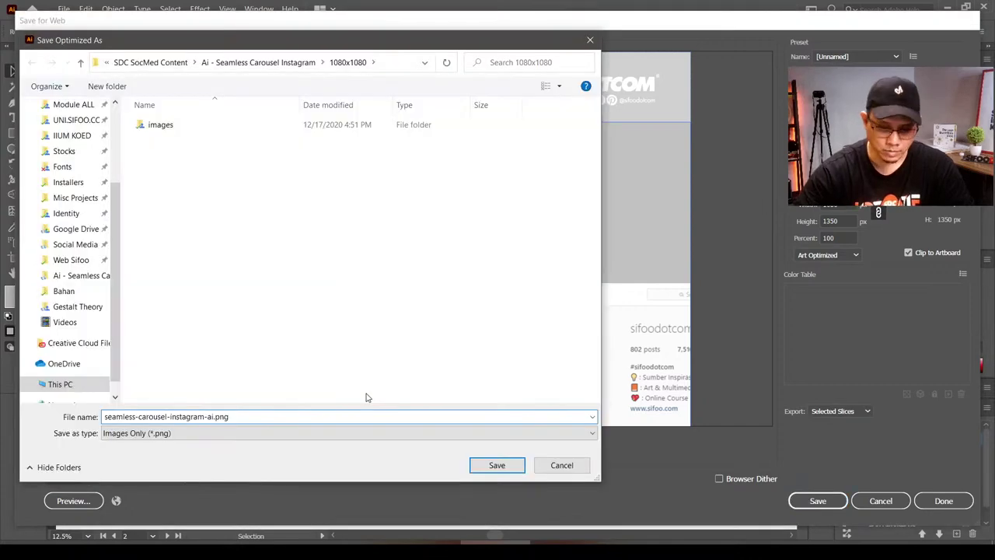
key("BackSpace")
key("BackSpace")
key("BackSpace")
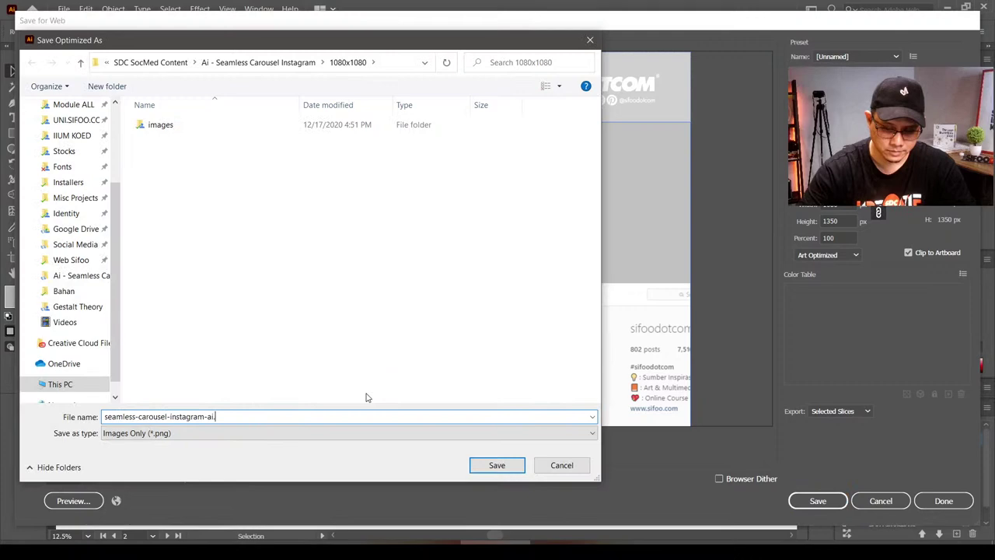
key("BackSpace")
key("BackSpace")
key("BackSpace")
type("02")
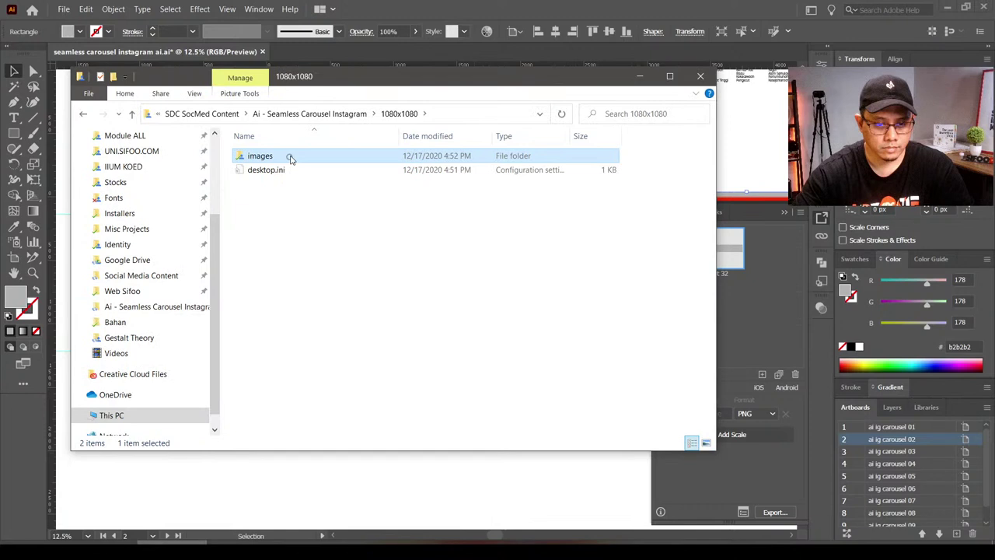
Step: Delete the stray seamless-carousel-instagram-02_02.png sliver from the images folder
double_click(289, 157)
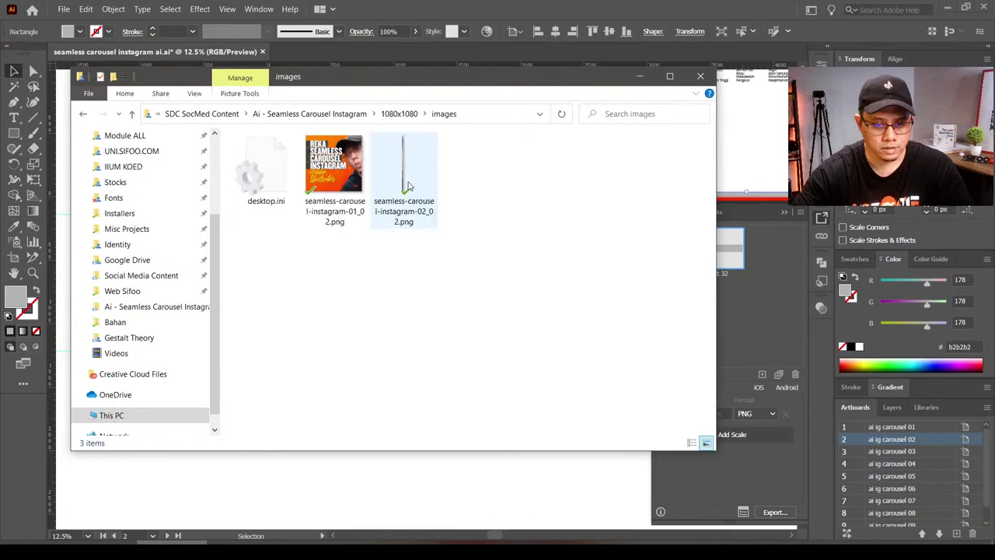
left_click(407, 187)
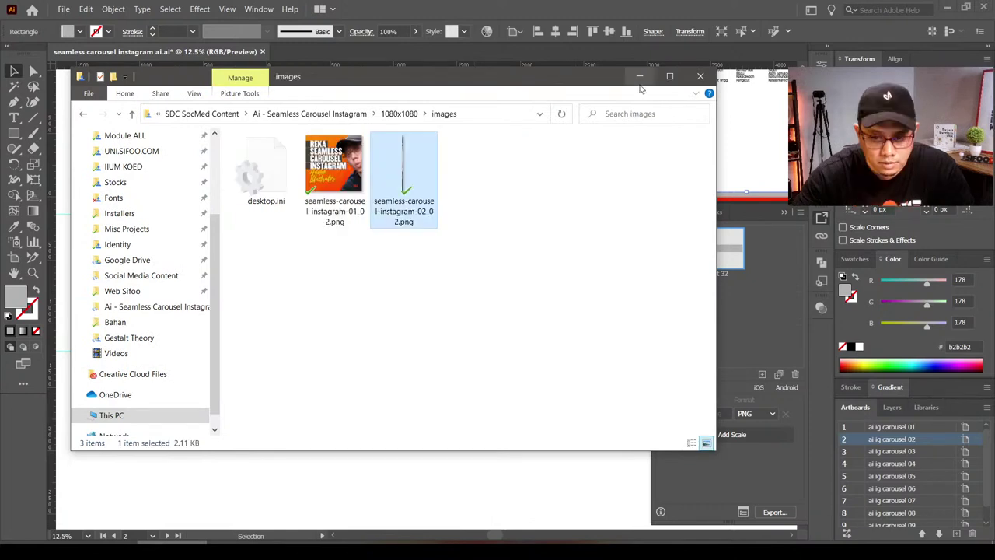
key("Delete")
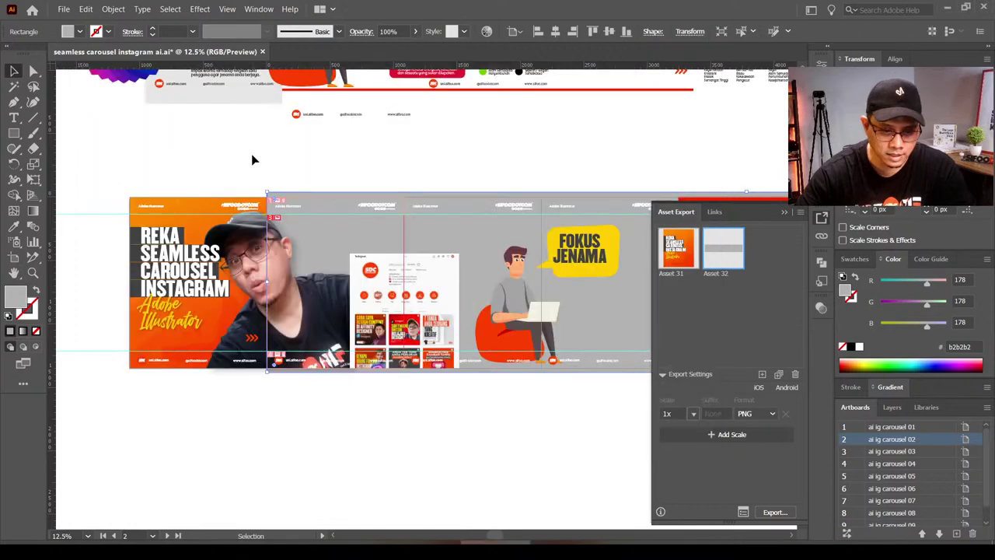
Step: Zoom in and pick out the extra slice over the second slide
key("ctrl+equal")
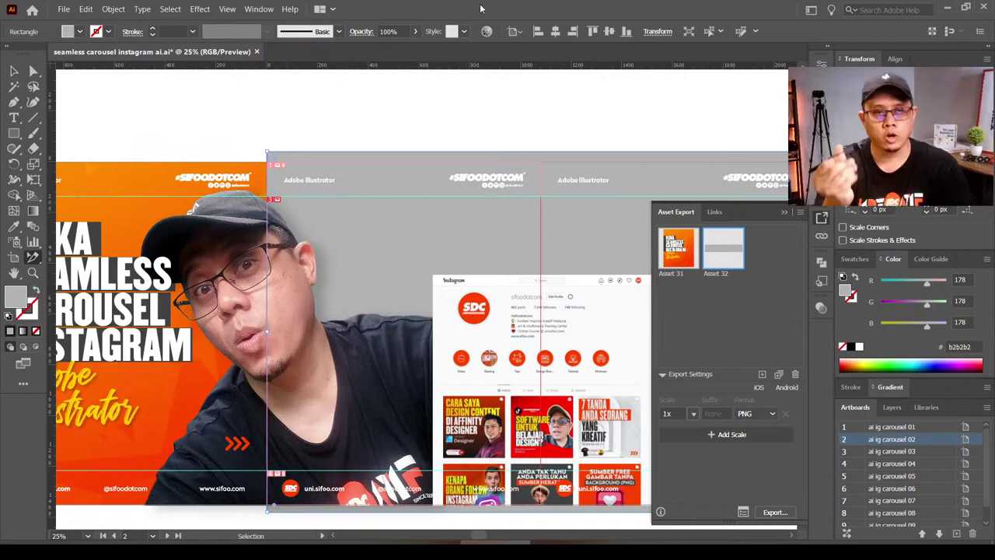
left_click(330, 239)
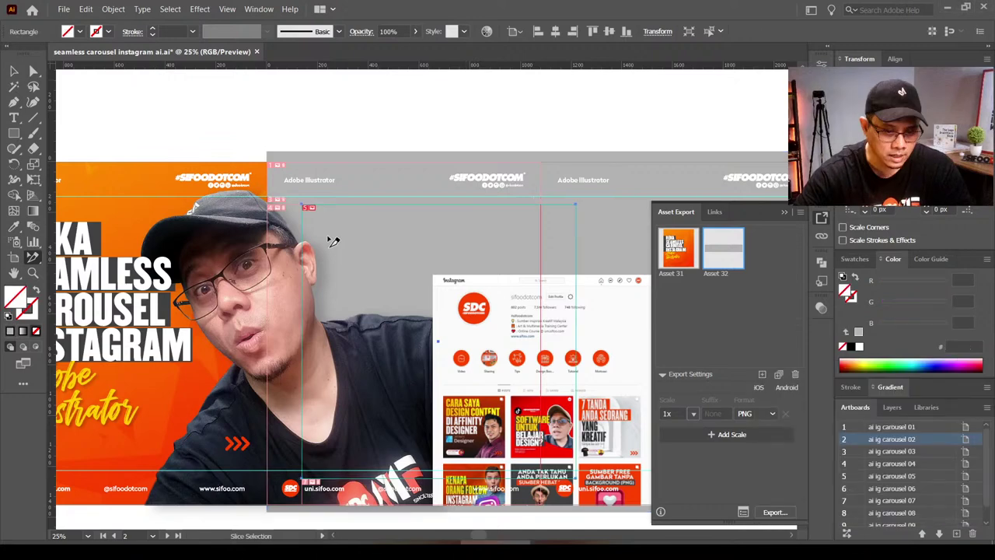
left_click_drag(328, 238, 384, 223)
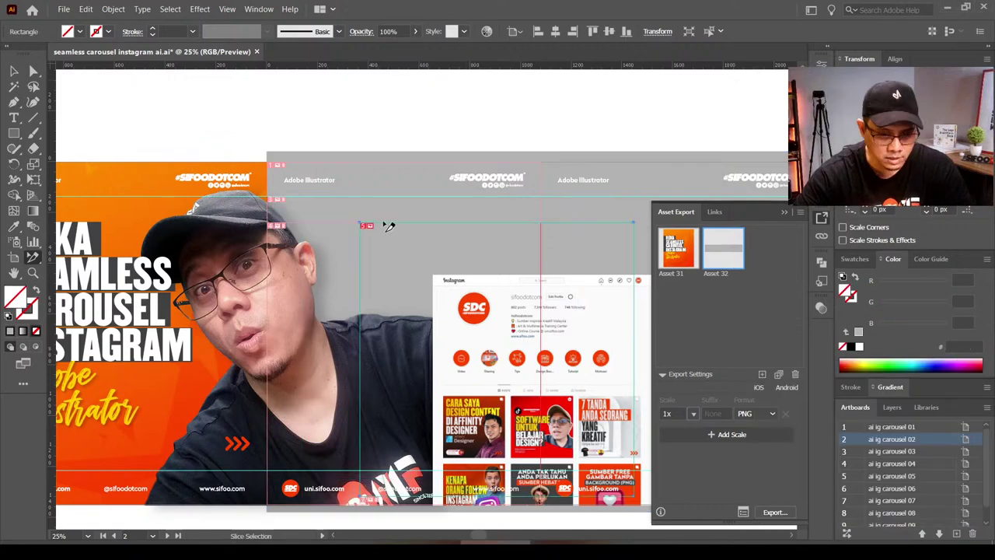
key("v")
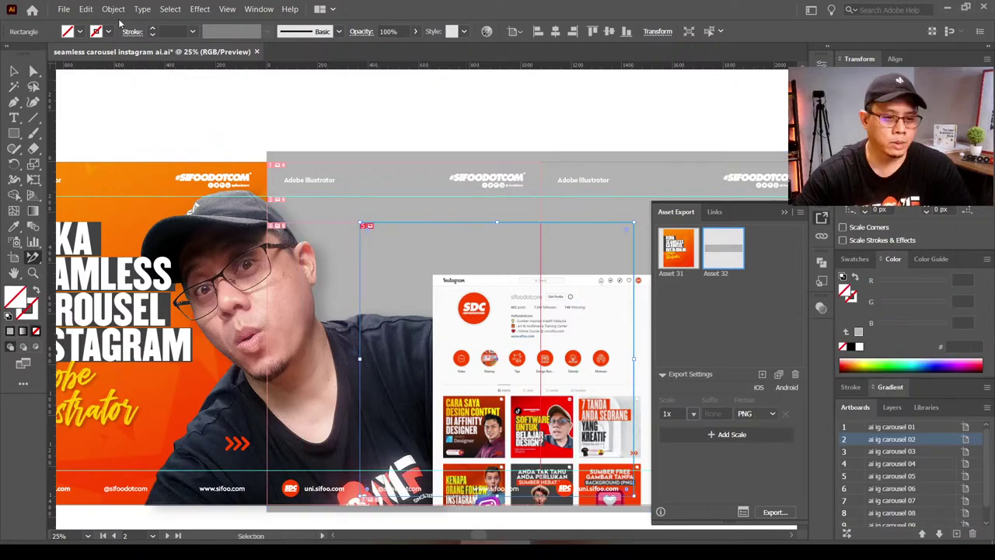
Step: Remove the extra slice via Object > Slice and move on to artboard 3
left_click(113, 10)
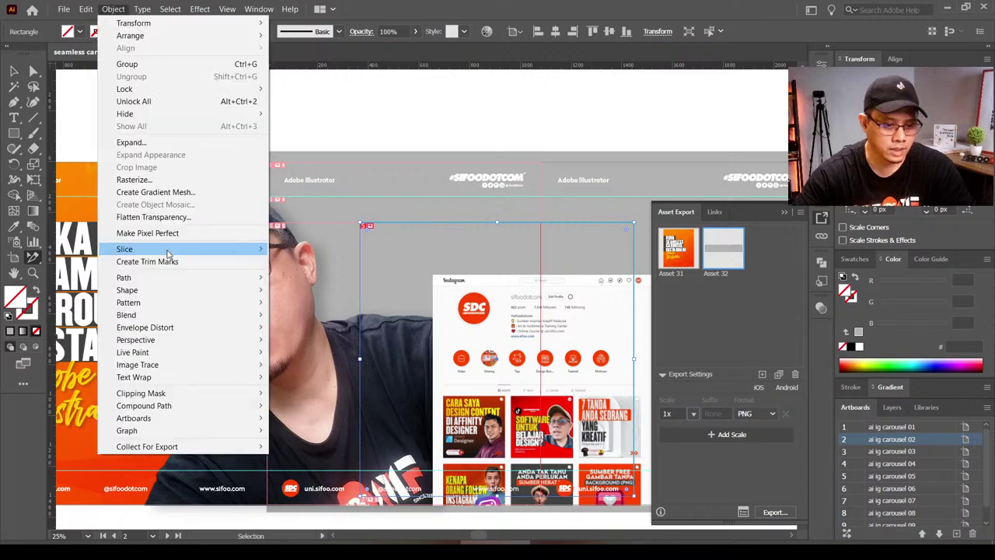
mouse_move(125, 249)
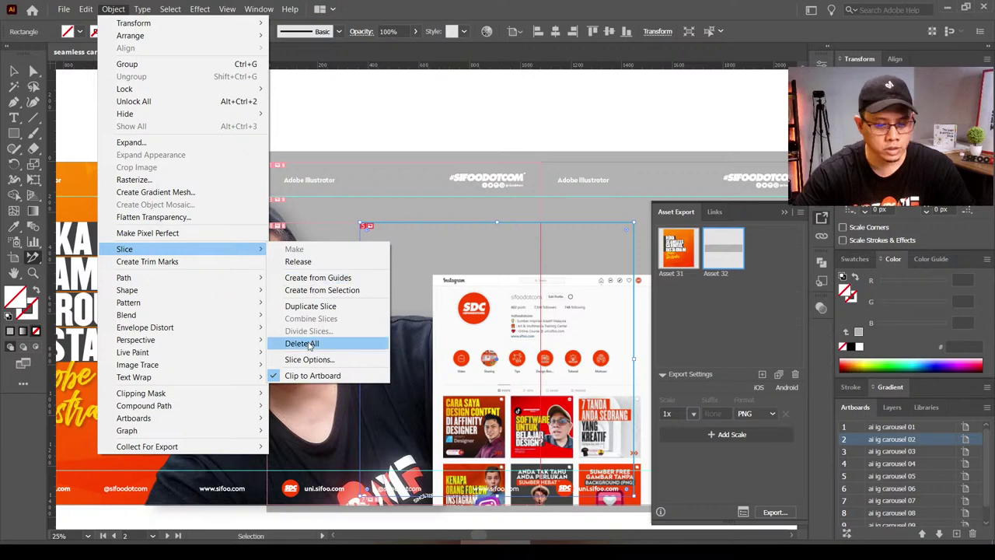
left_click(309, 344)
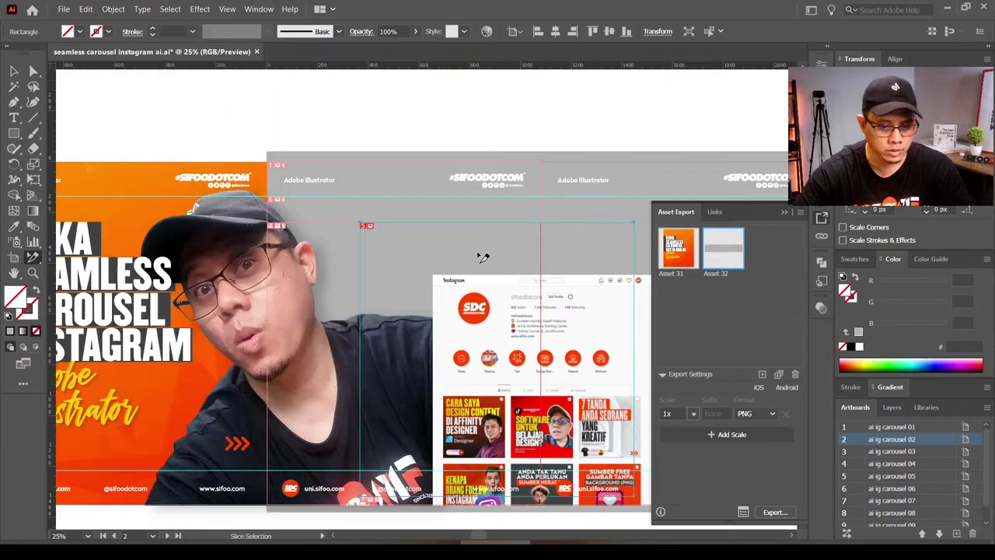
left_click(284, 209)
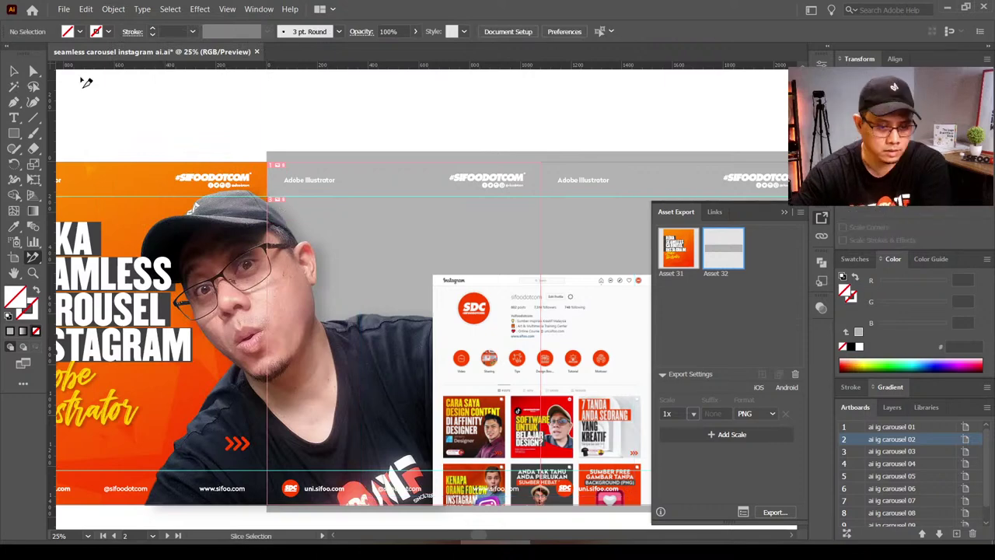
key("v")
left_click(280, 159)
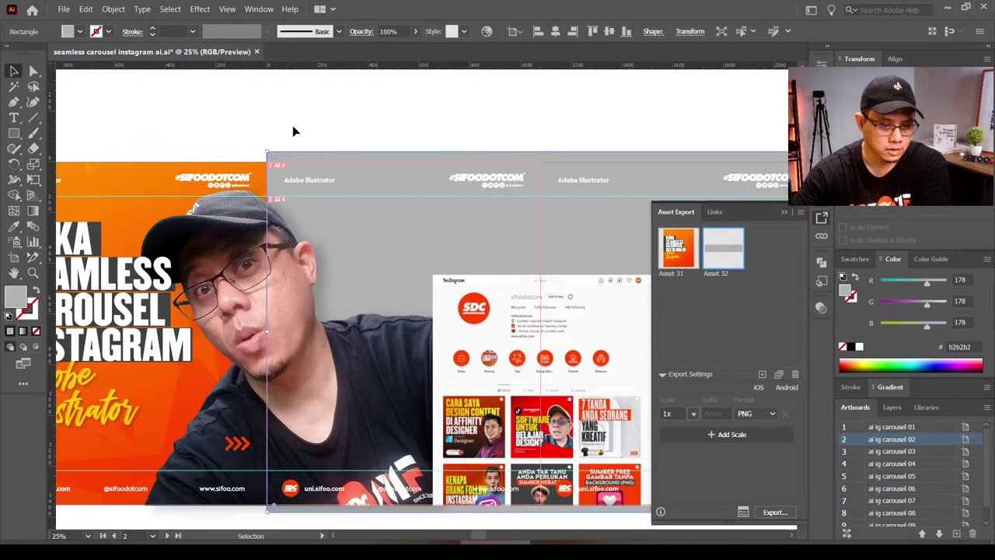
scroll(336, 220, "right", 5)
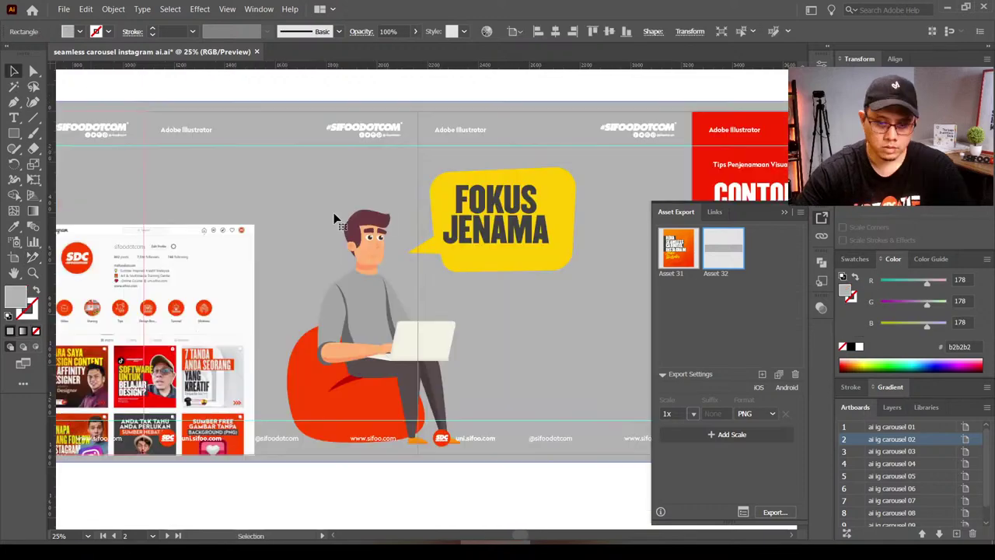
Step: Export artboard 3 through Save for Web (Legacy) as seamless-carousel-instagram-03
key("ctrl+shift+a")
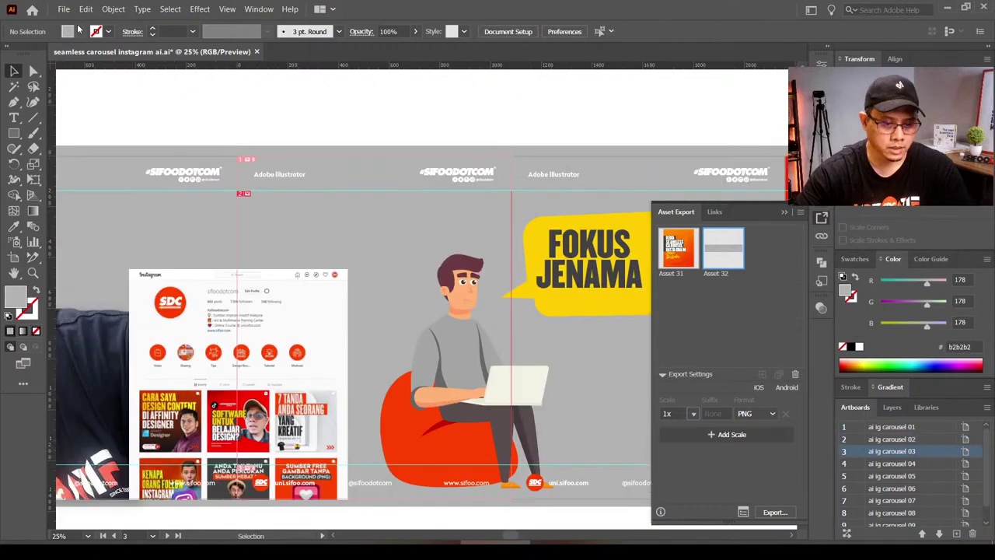
left_click(63, 9)
mouse_move(84, 221)
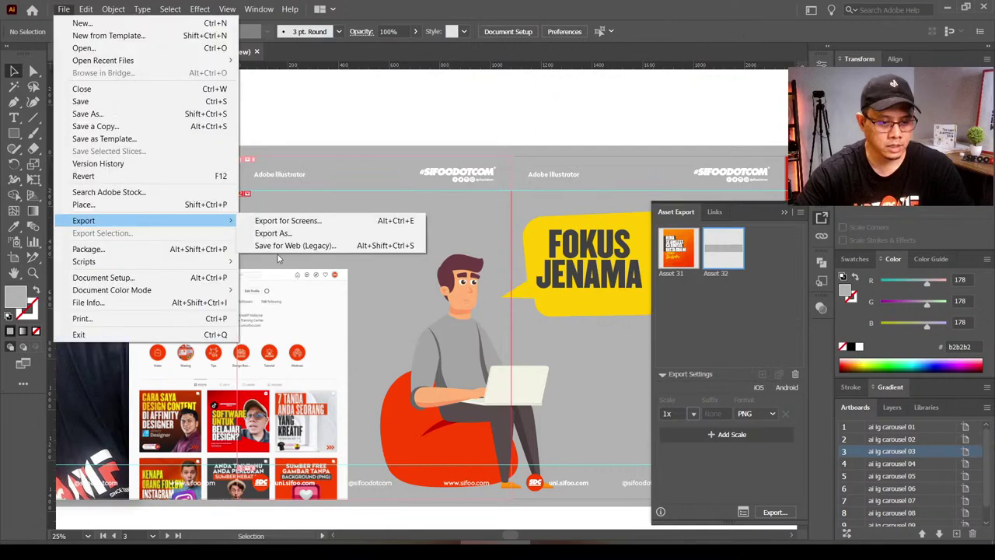
left_click(283, 246)
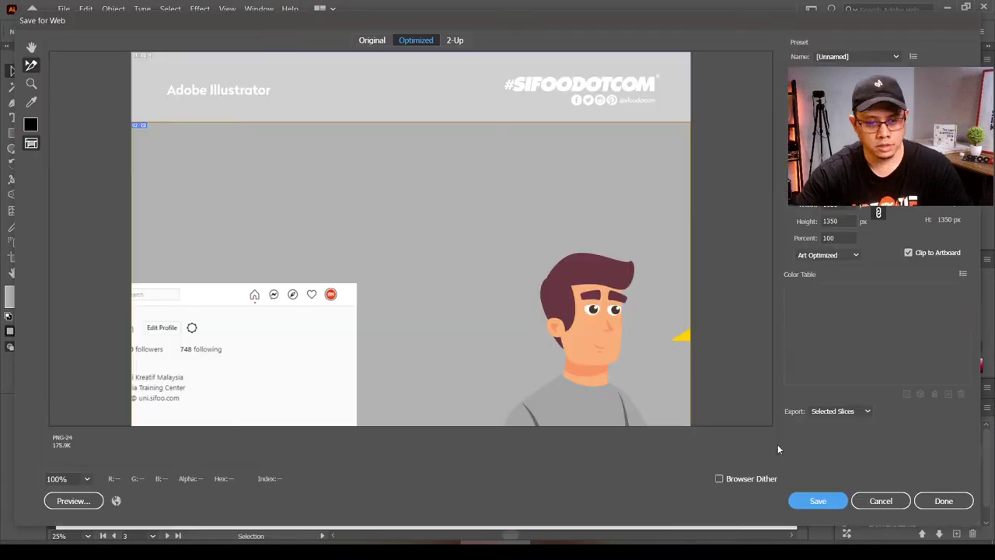
key("Return")
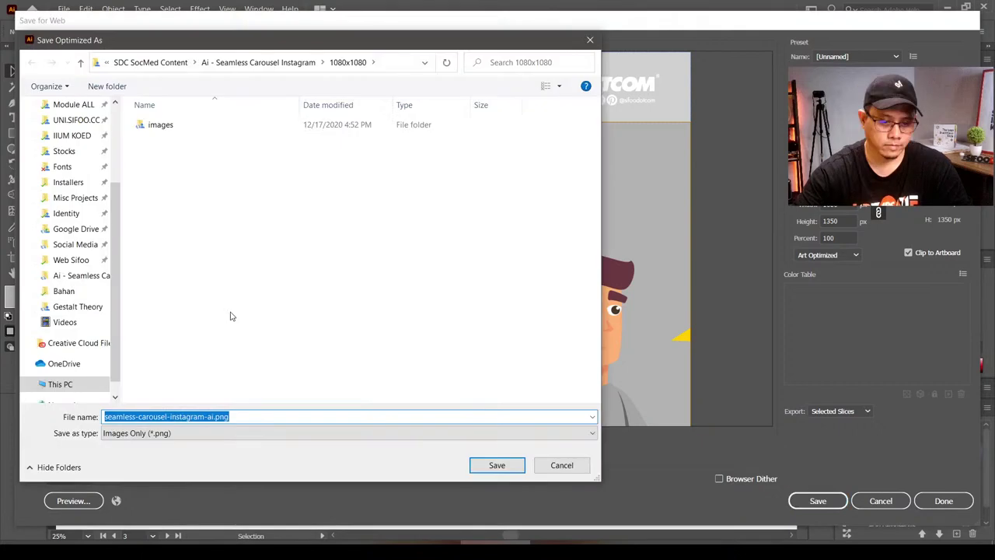
key("Right")
key("BackSpace")
key("BackSpace")
key("BackSpace")
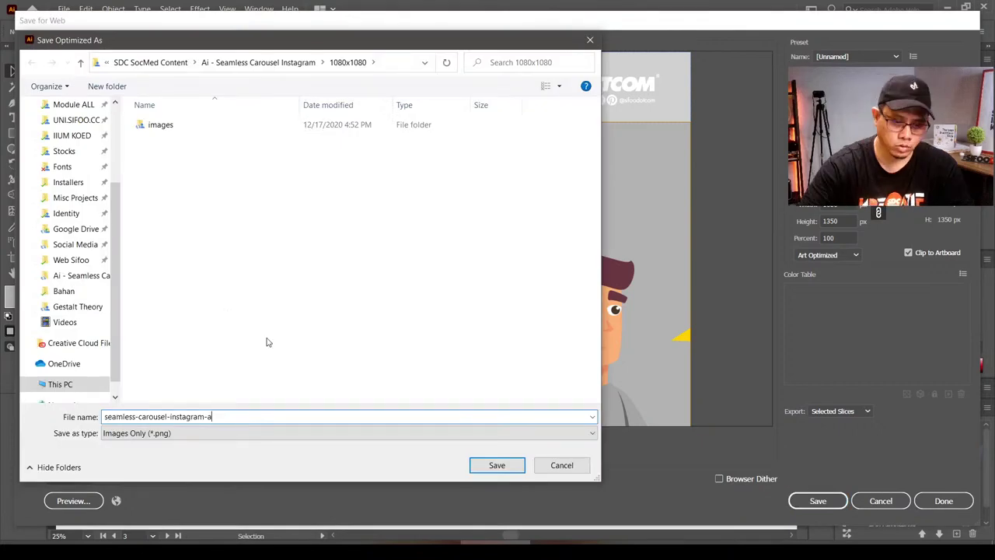
key("BackSpace")
type("03")
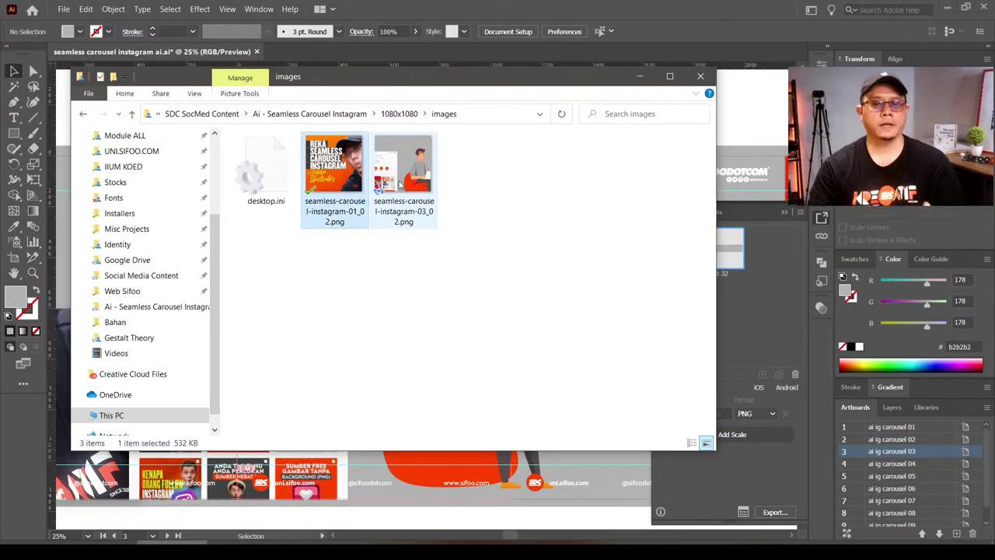
left_click(639, 77)
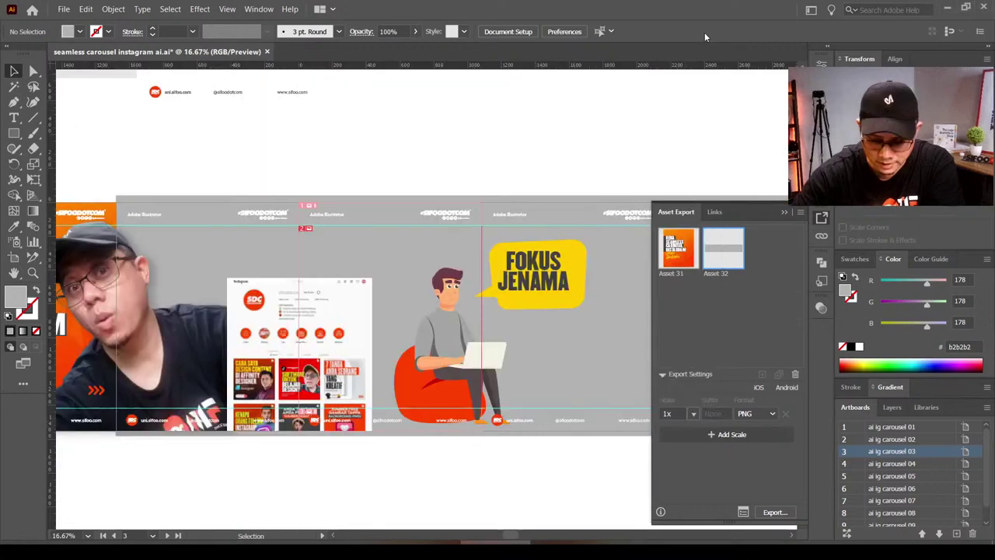
Step: Zoom out to 6.25%, collapse Asset Export, and pan to centre all carousel artboards
key("ctrl+minus")
key("ctrl+minus")
key("ctrl+minus")
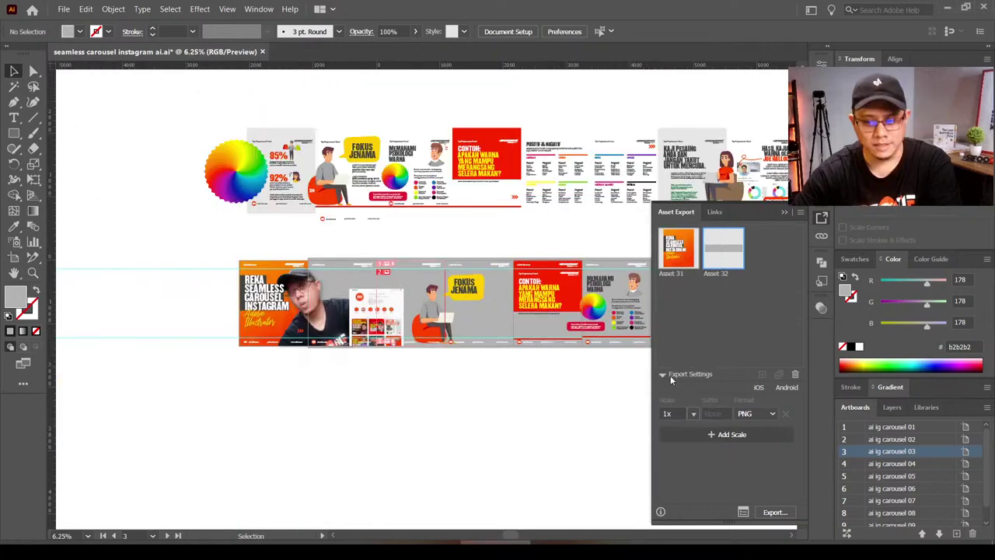
left_click(591, 397)
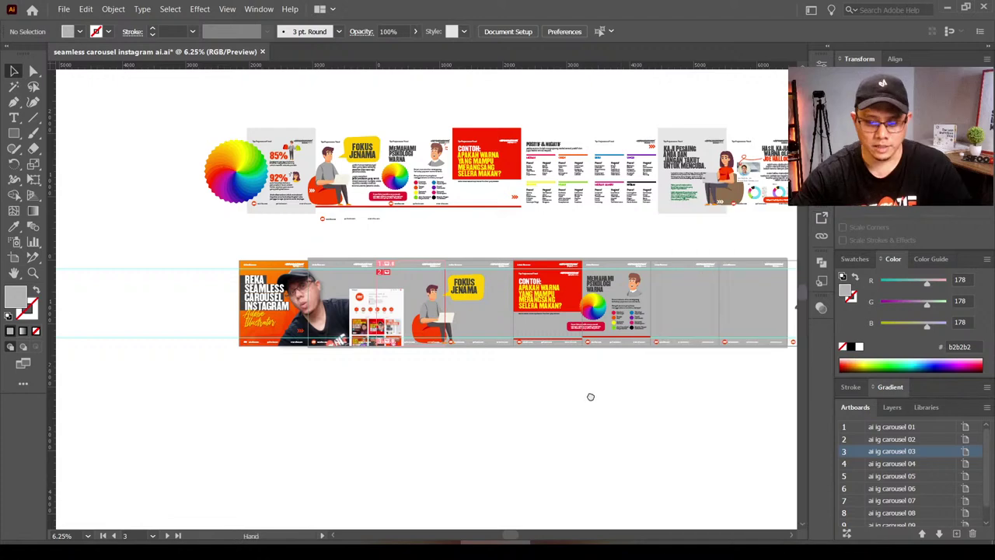
left_click_drag(591, 396, 553, 372)
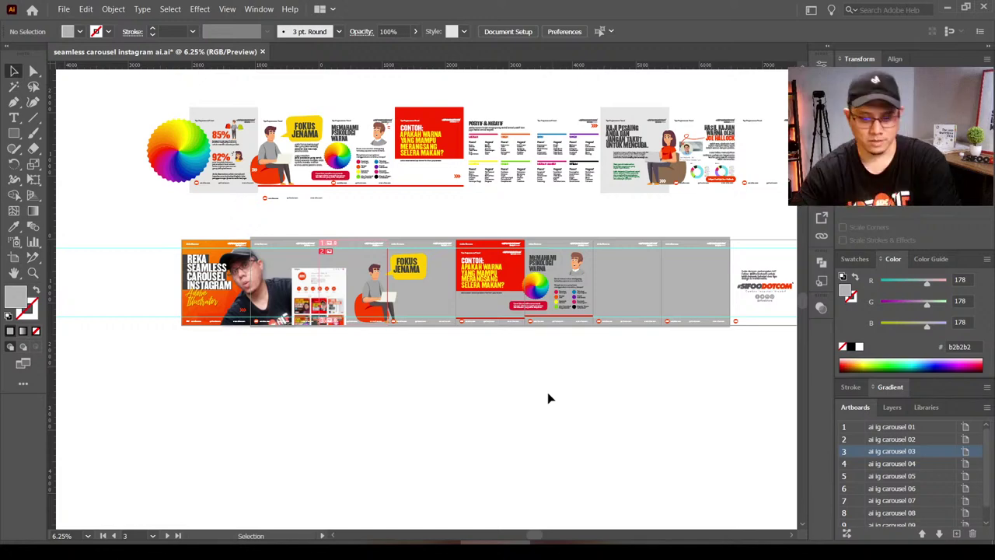
key("space")
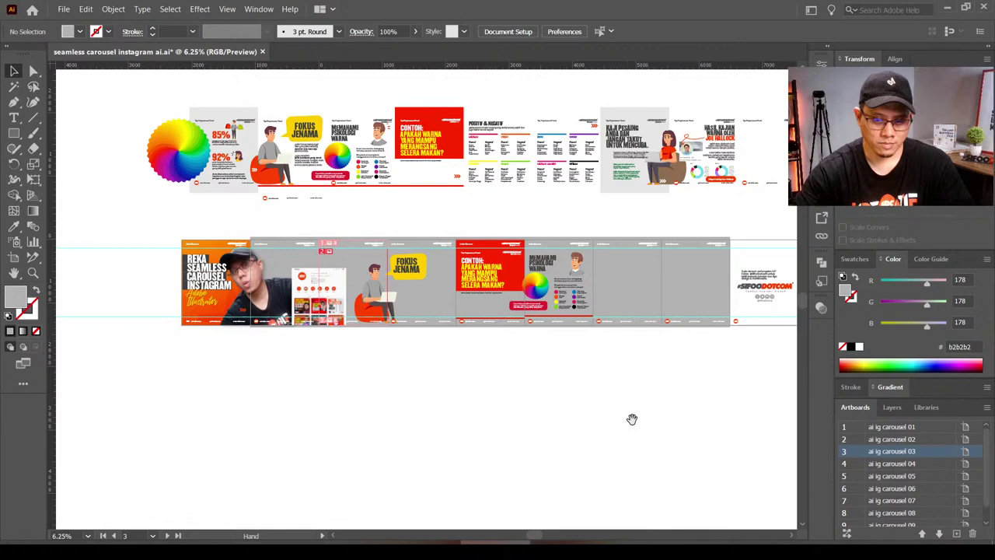
left_click_drag(631, 419, 599, 420)
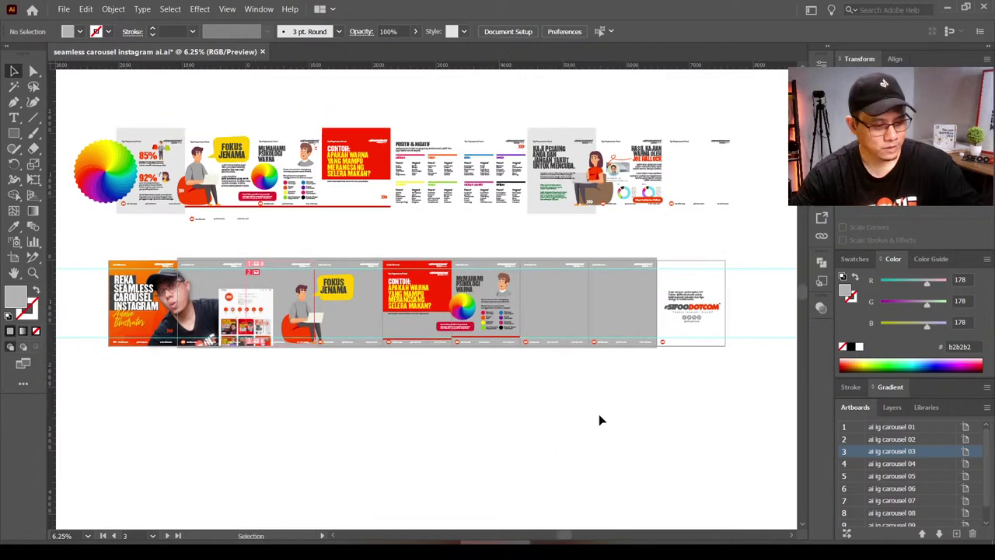